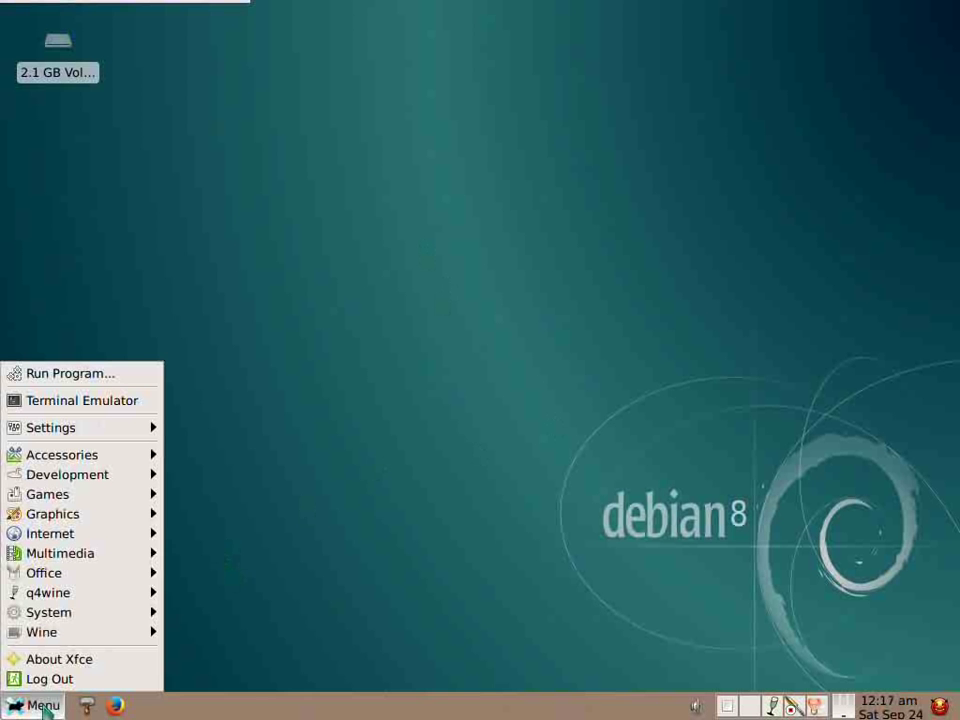
Launch the wxHexEditor application from the desktop's installed development programs.
mouse_move(69, 622)
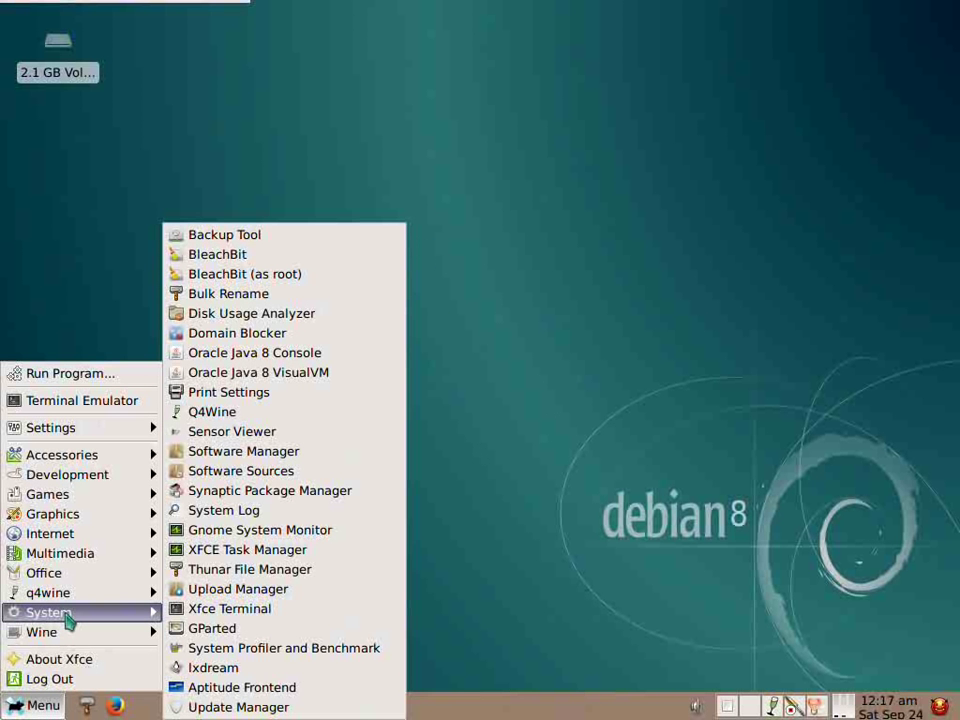
click(110, 262)
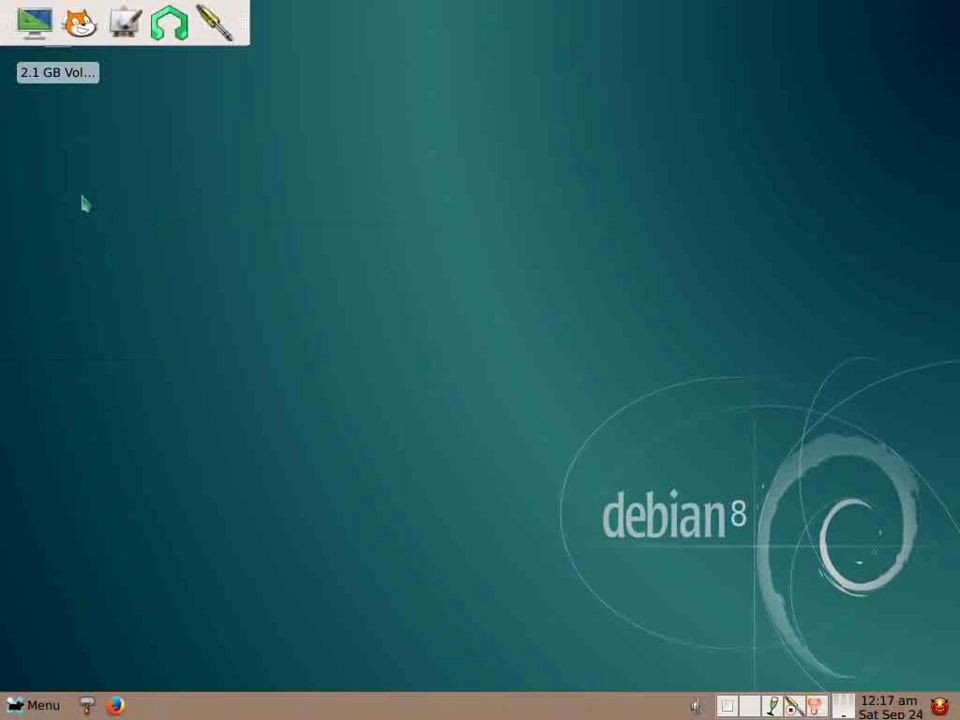
click(42, 705)
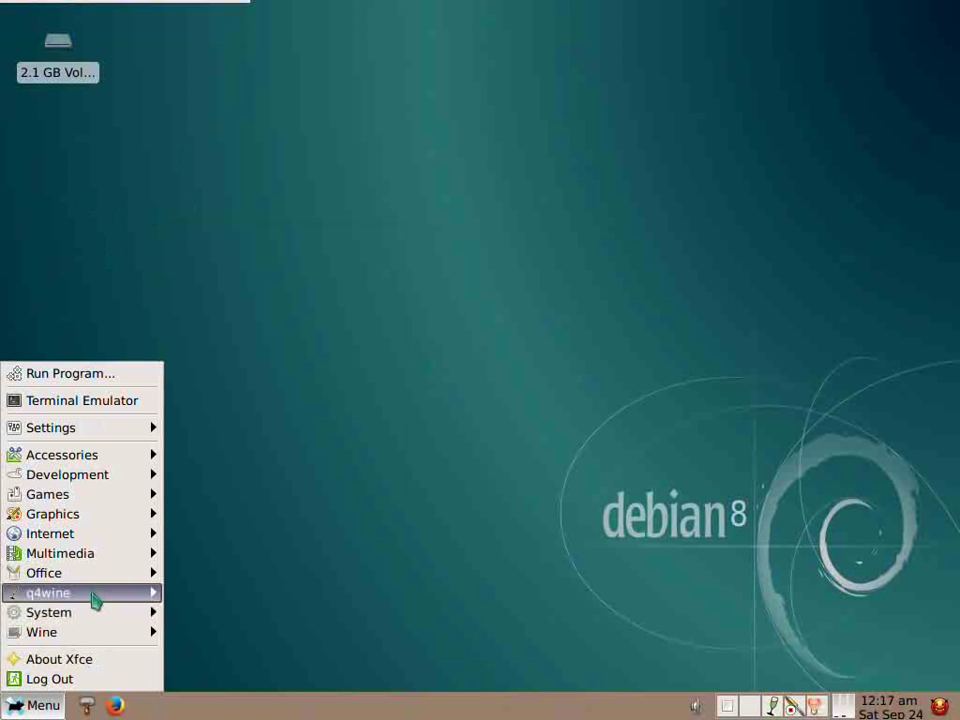
mouse_move(112, 480)
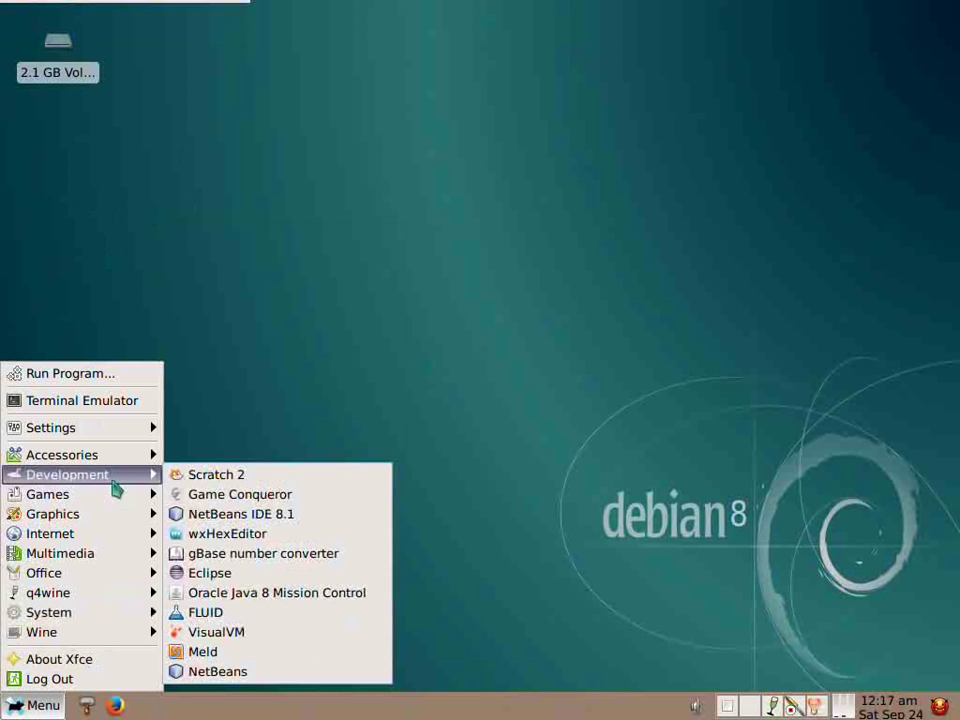
click(245, 534)
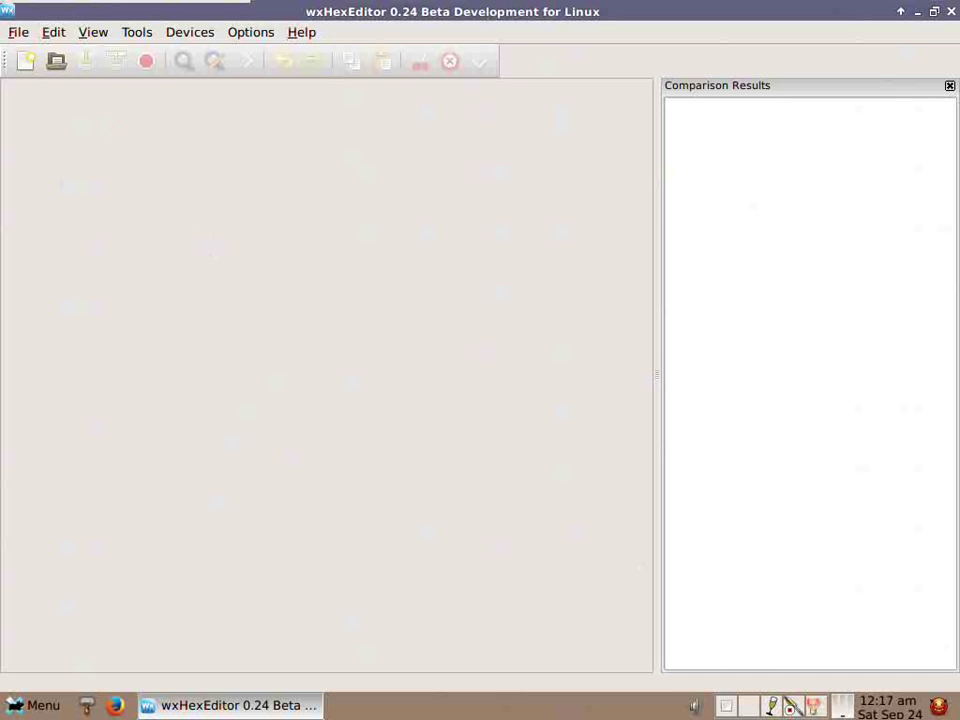
Start a file comparison and choose epsxe000.mcr from the memcards folder as the first file.
click(172, 34)
mouse_move(146, 40)
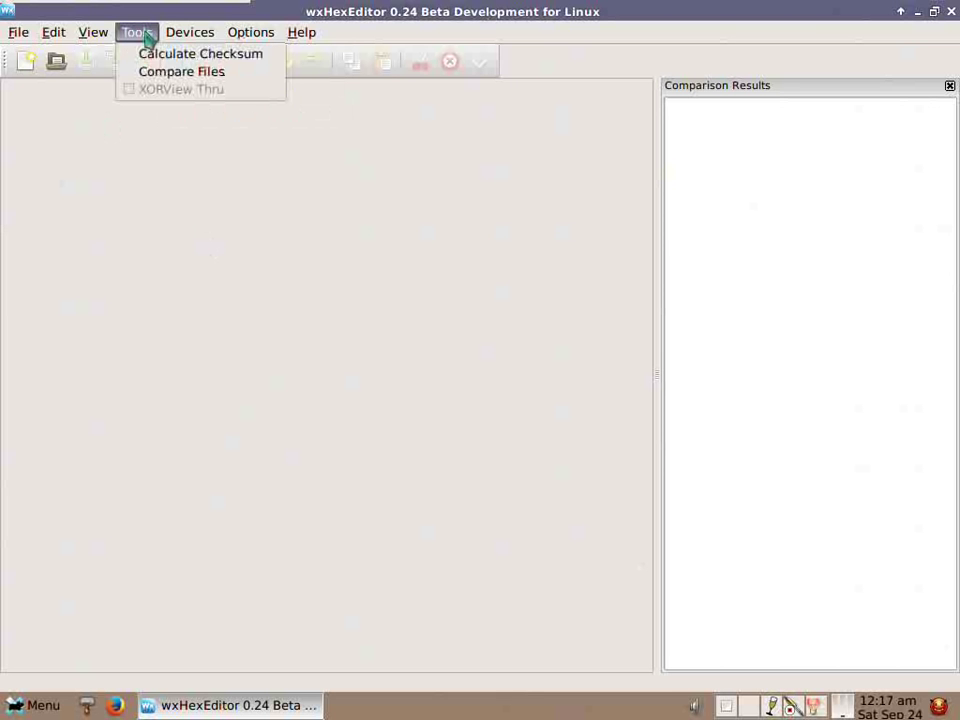
click(146, 80)
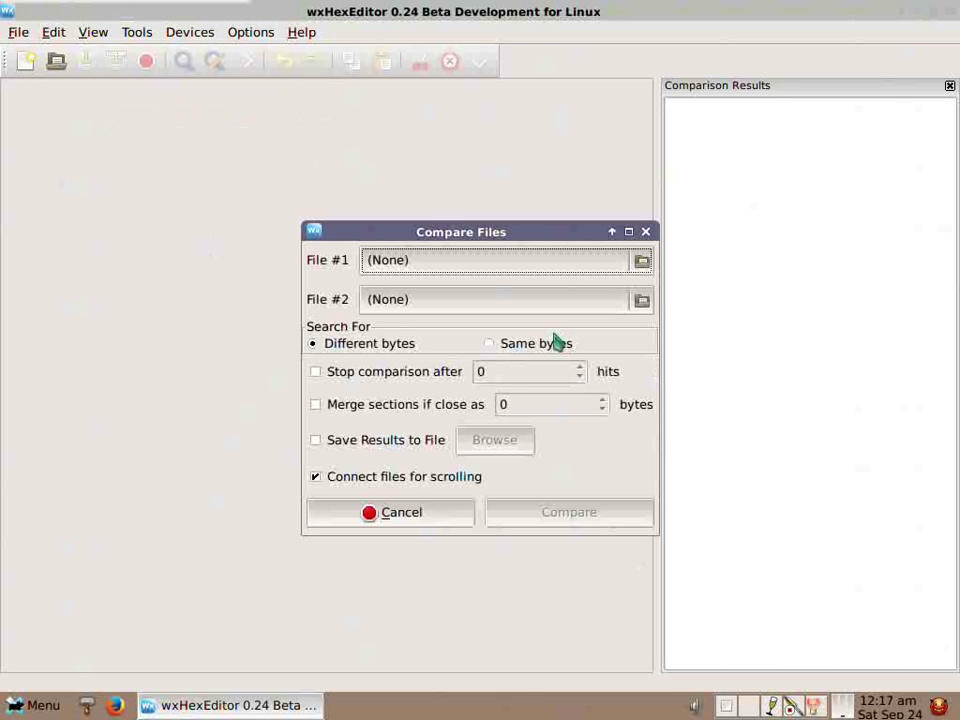
click(514, 263)
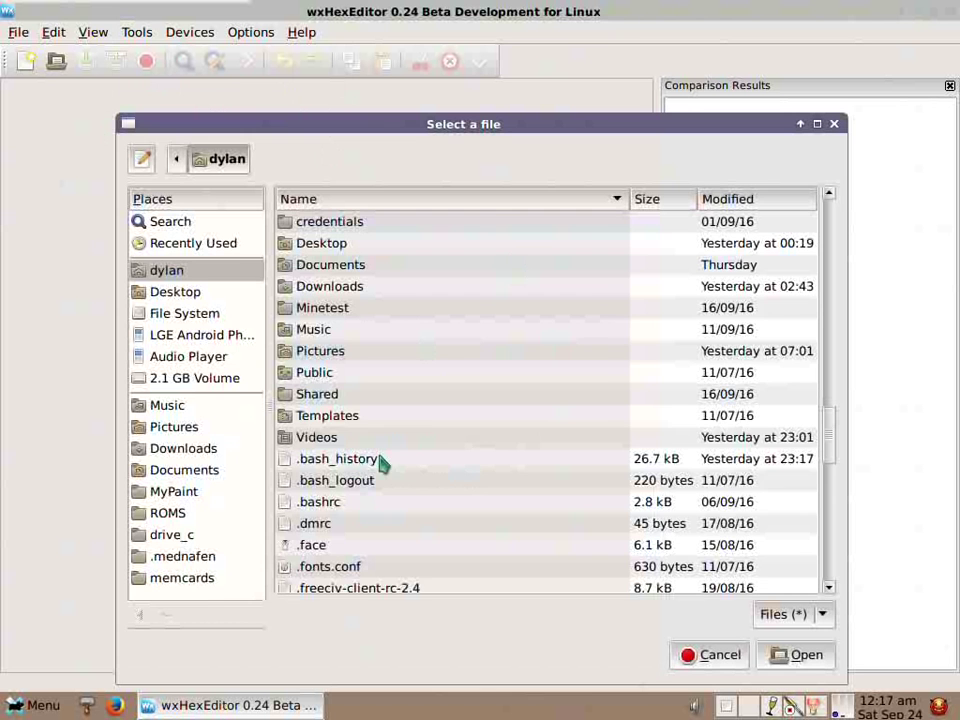
click(199, 580)
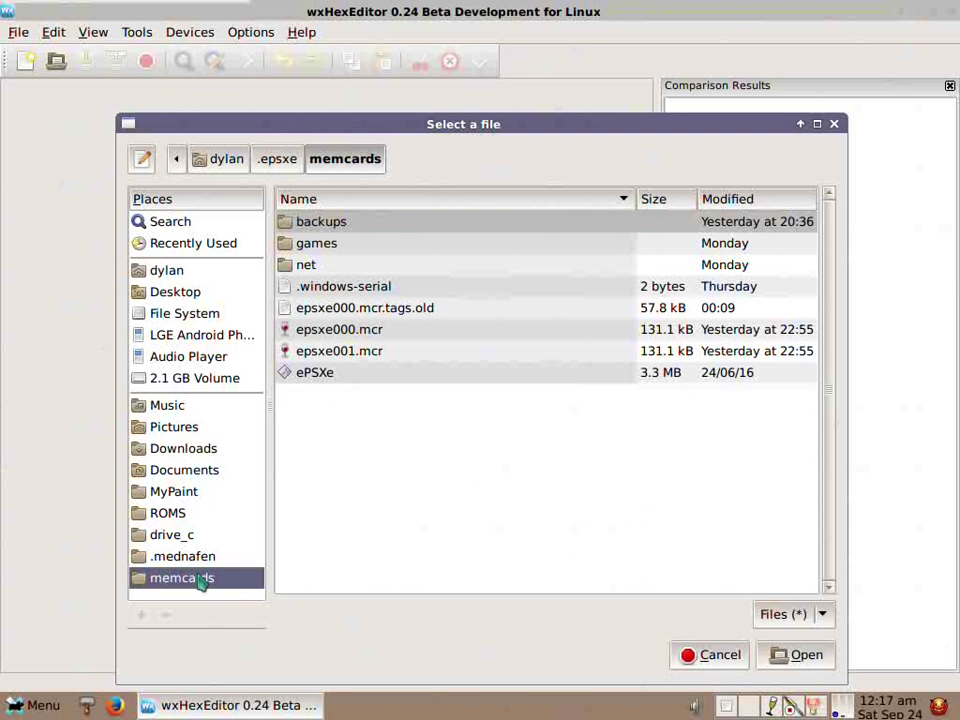
click(369, 332)
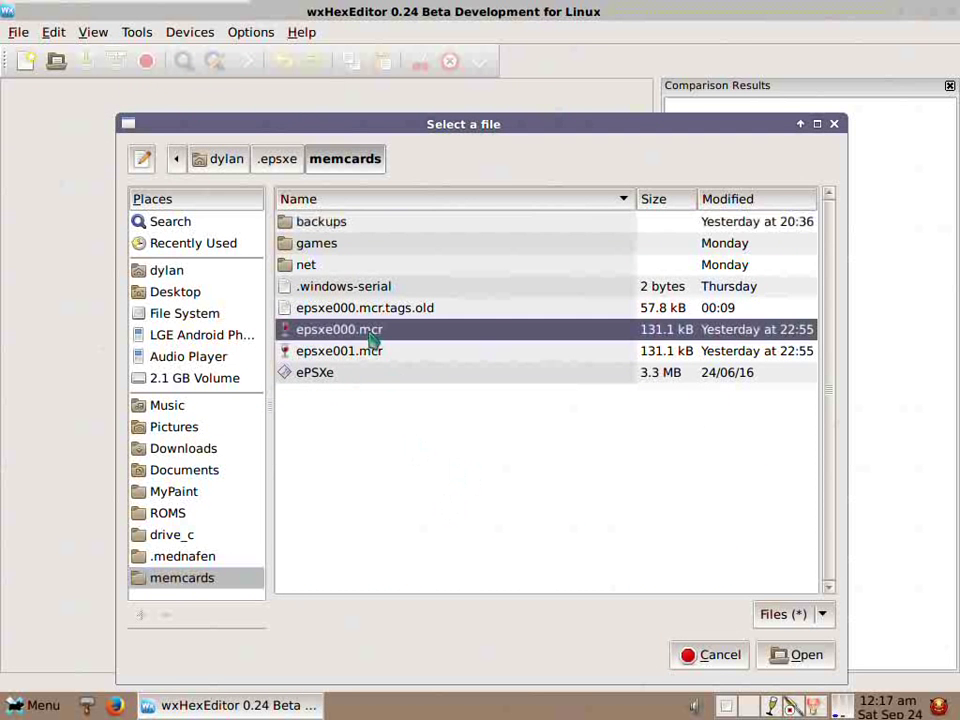
click(797, 656)
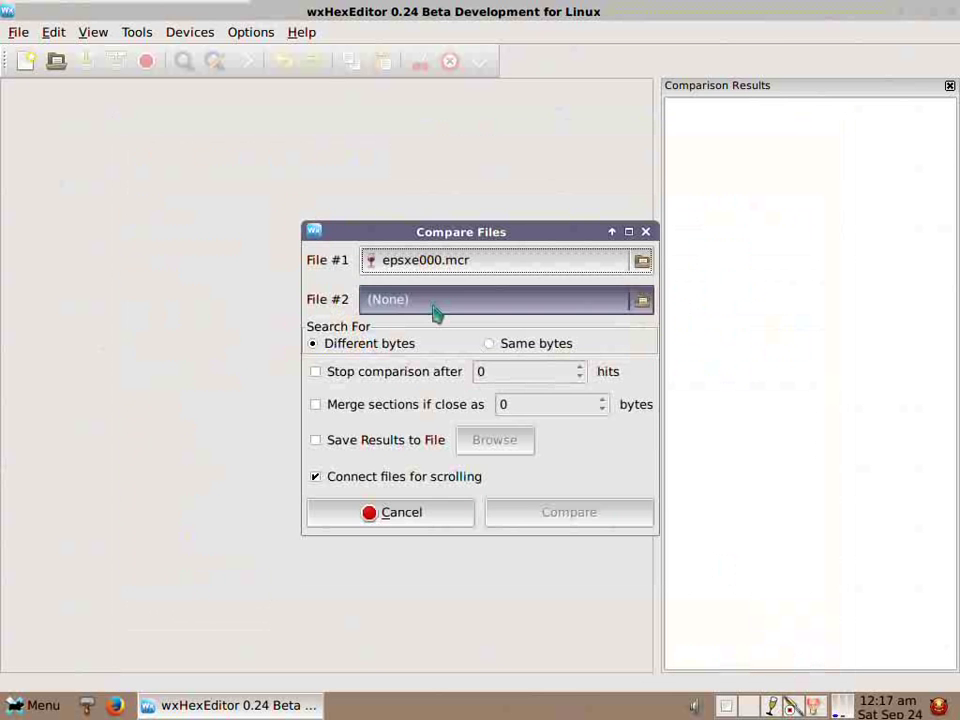
Choose 548g - epsxe000.mcr from the memcards backups folder as the second file and run the comparison for different bytes.
click(431, 305)
click(188, 578)
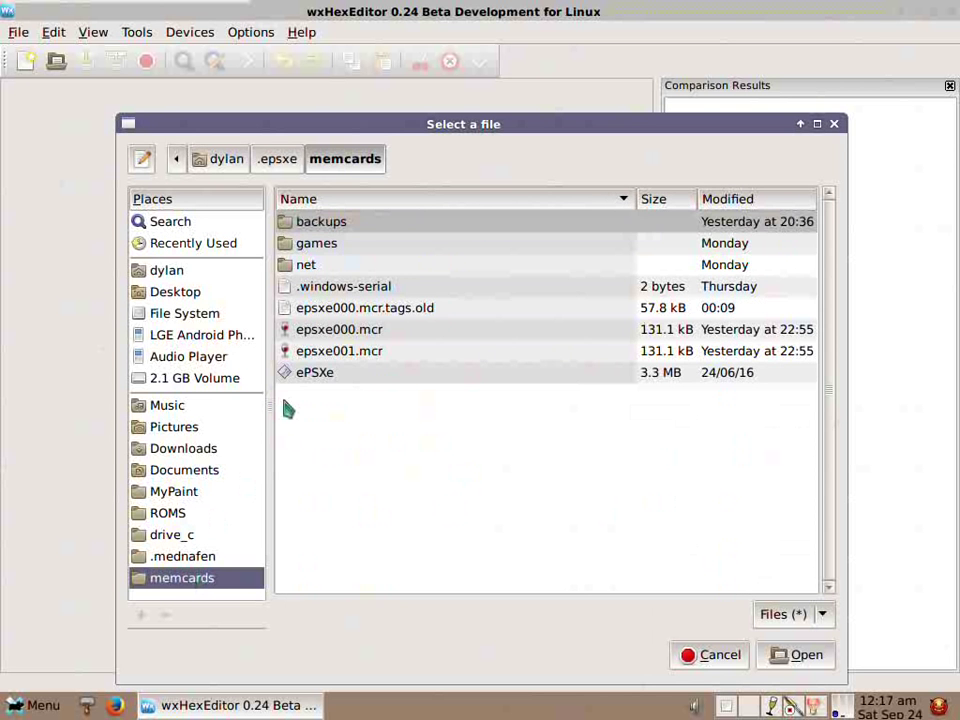
double_click(343, 223)
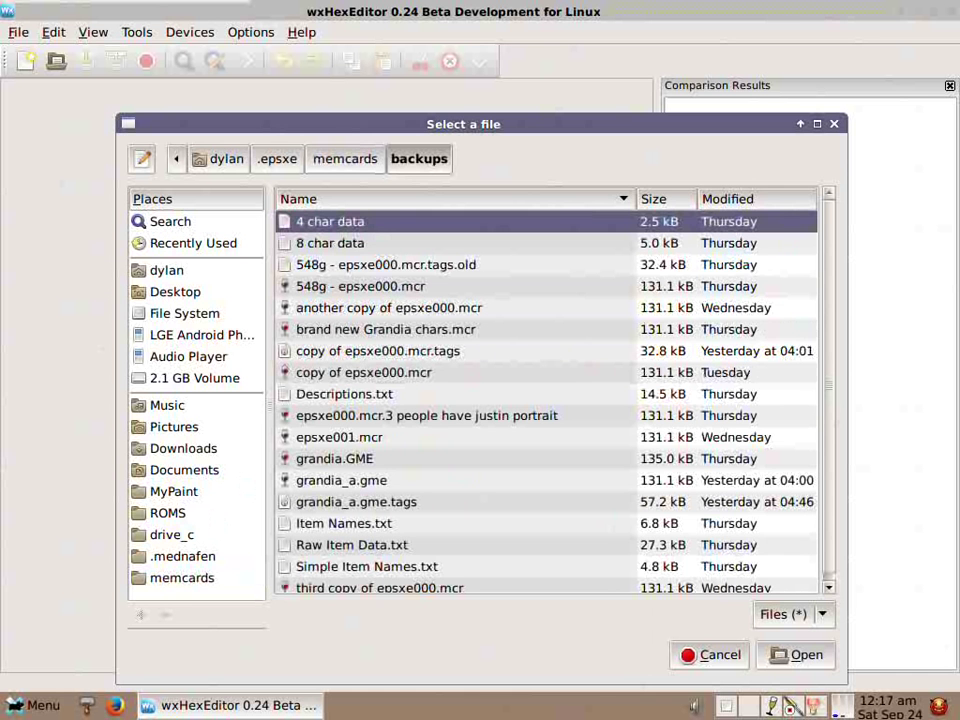
click(560, 286)
click(795, 655)
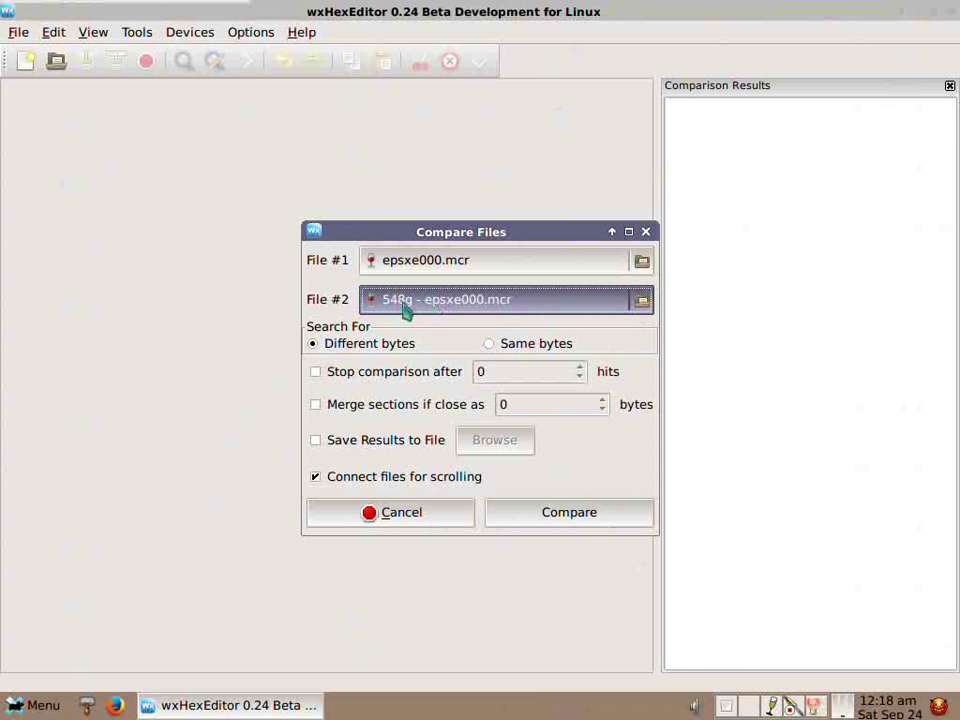
click(549, 517)
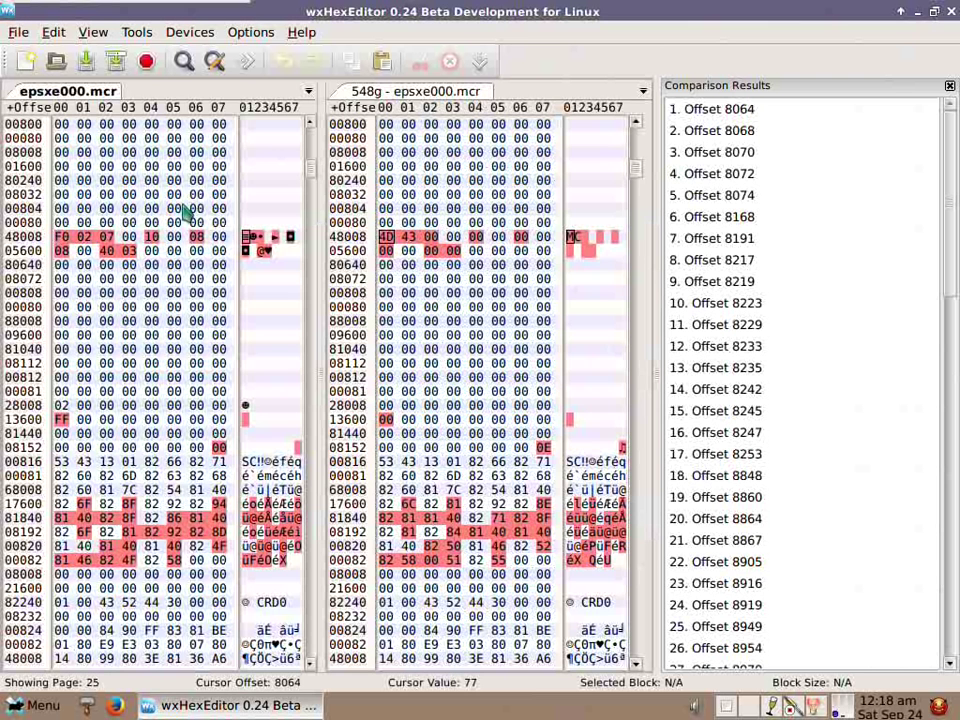
Stack the two compared files with epsxe000.mcr above 548g - epsxe000.mcr, and make the upper pane slightly taller.
click(353, 94)
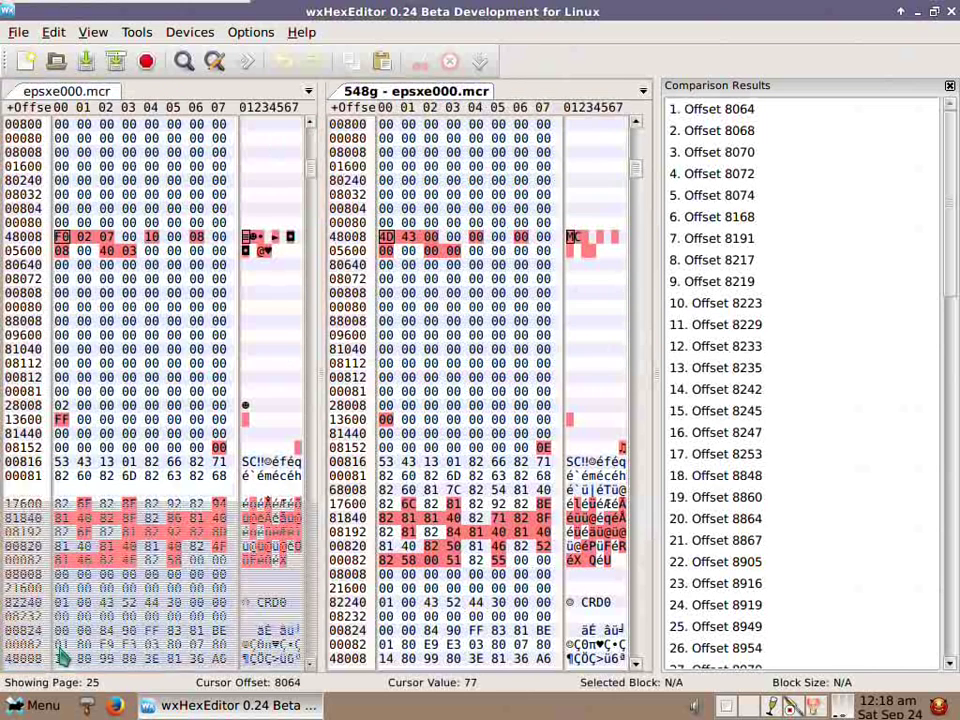
drag(60, 655, 274, 531)
drag(333, 497, 338, 332)
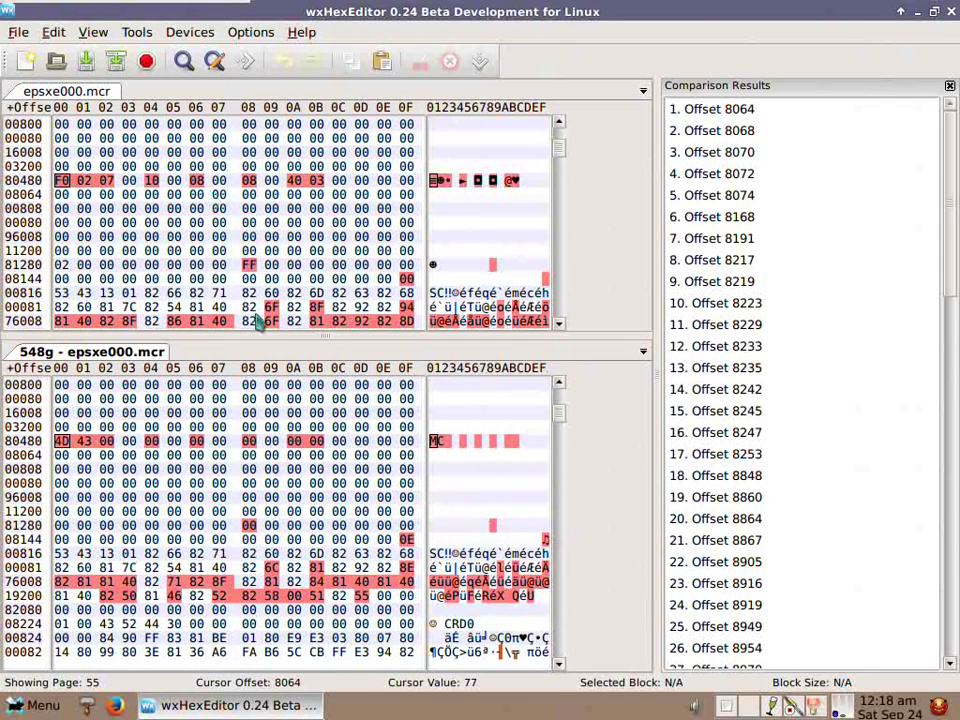
drag(266, 339, 267, 350)
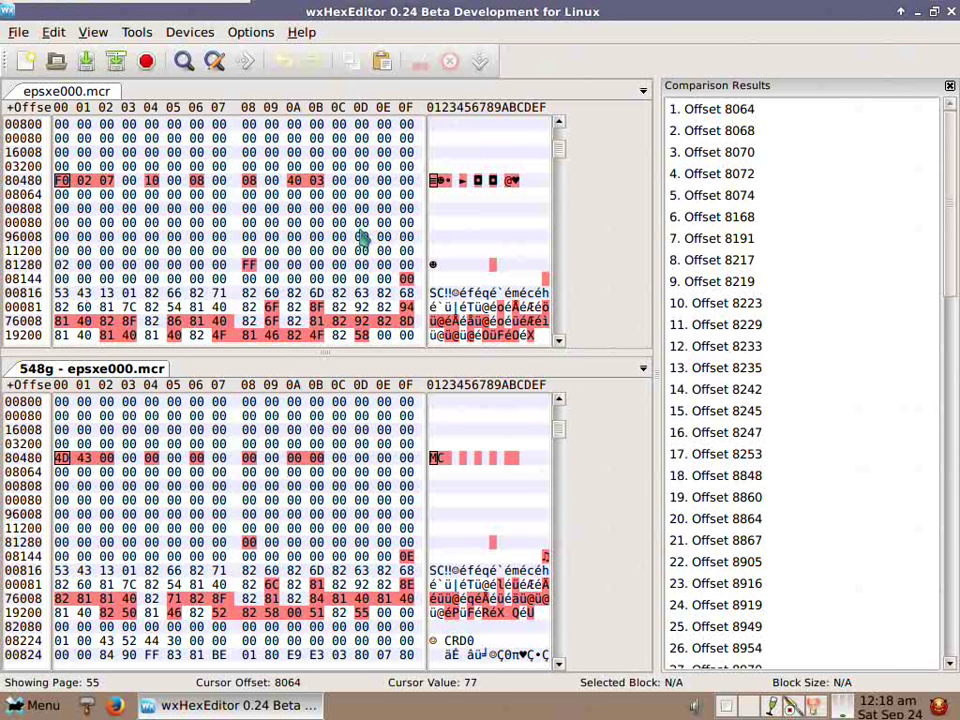
Examine the opening bytes of both files with their linked cursors, and go to the first difference at offset 8064.
drag(57, 185, 60, 178)
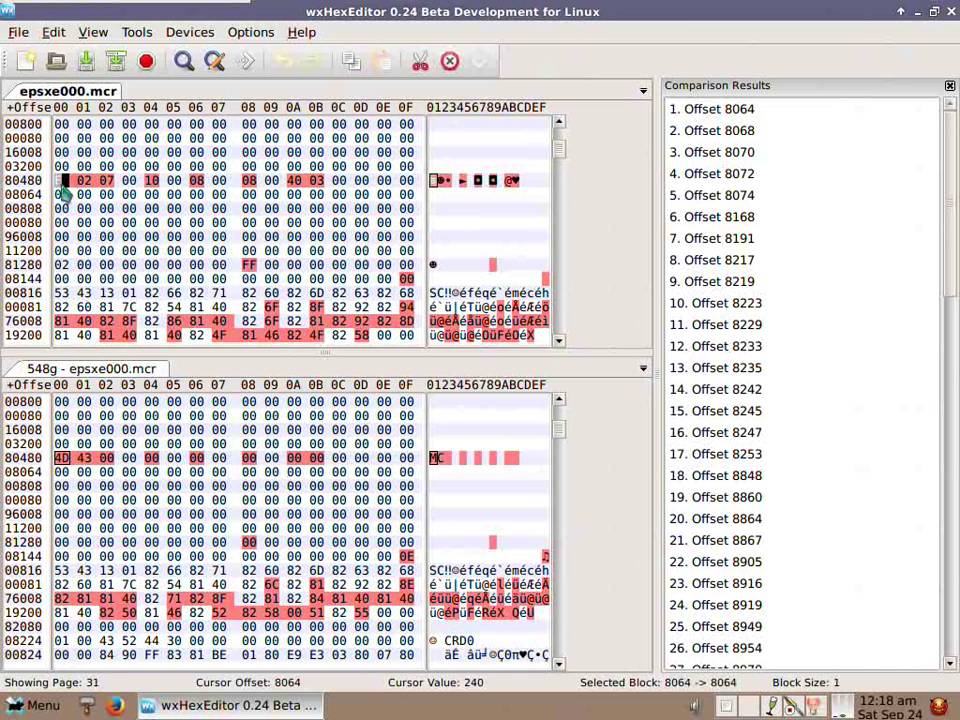
scroll(75, 185, down, 2)
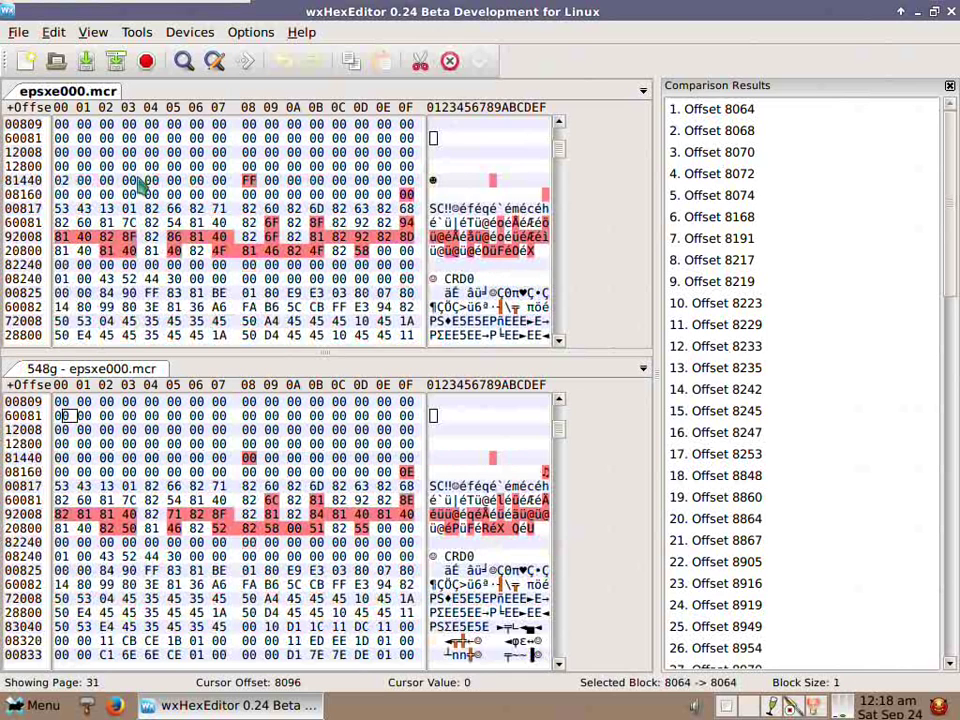
scroll(200, 215, up, 5)
mouse_move(559, 148)
mouse_down()
mouse_move(561, 157)
mouse_move(561, 129)
mouse_up()
click(60, 127)
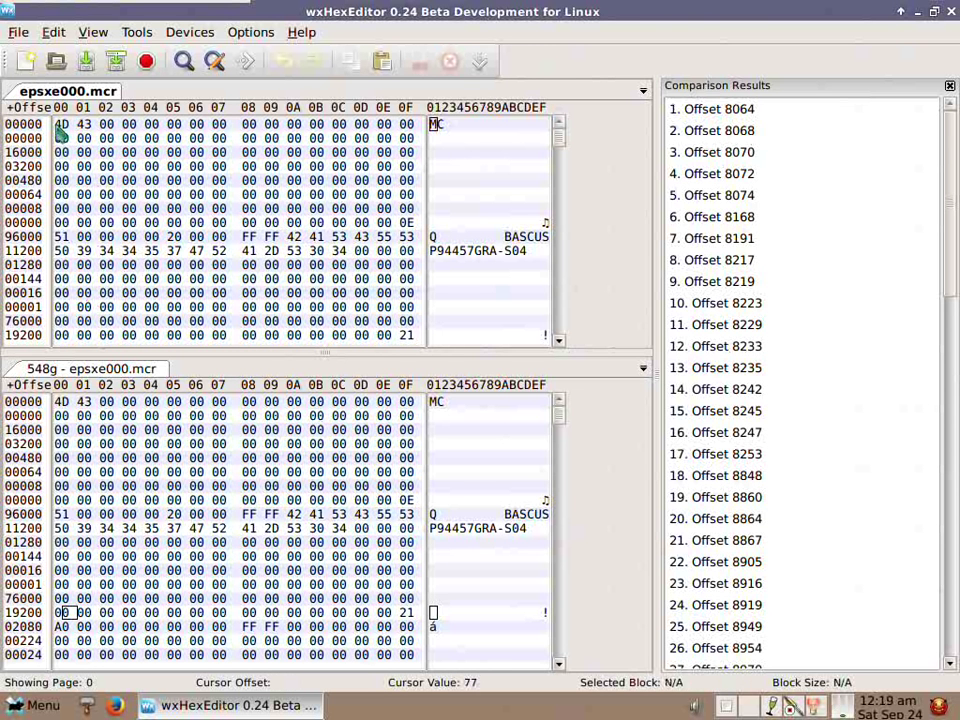
click(62, 402)
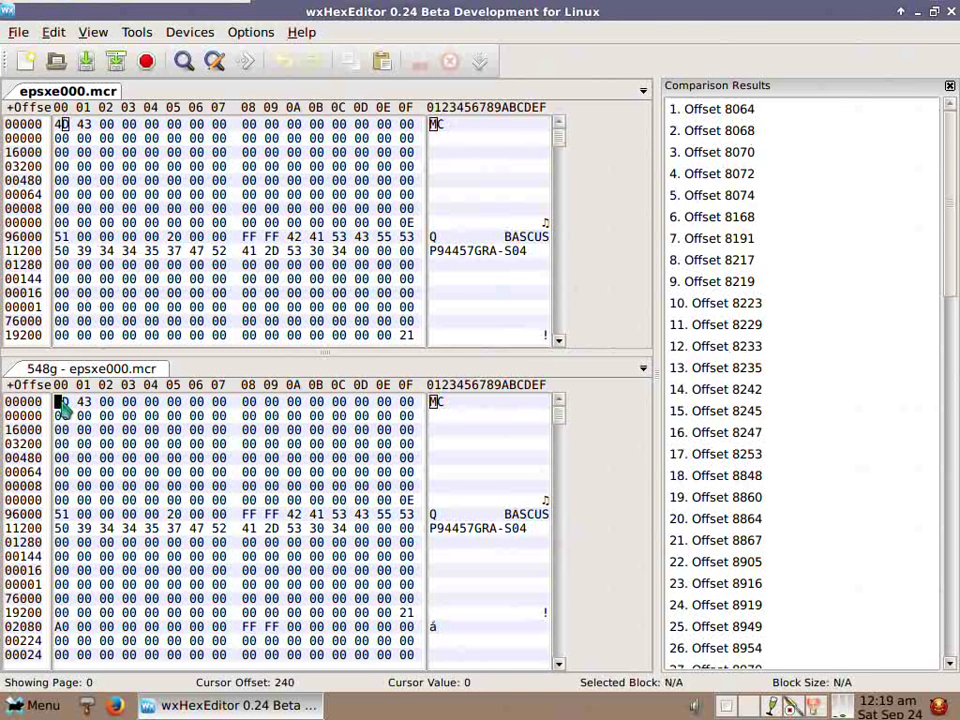
click(62, 126)
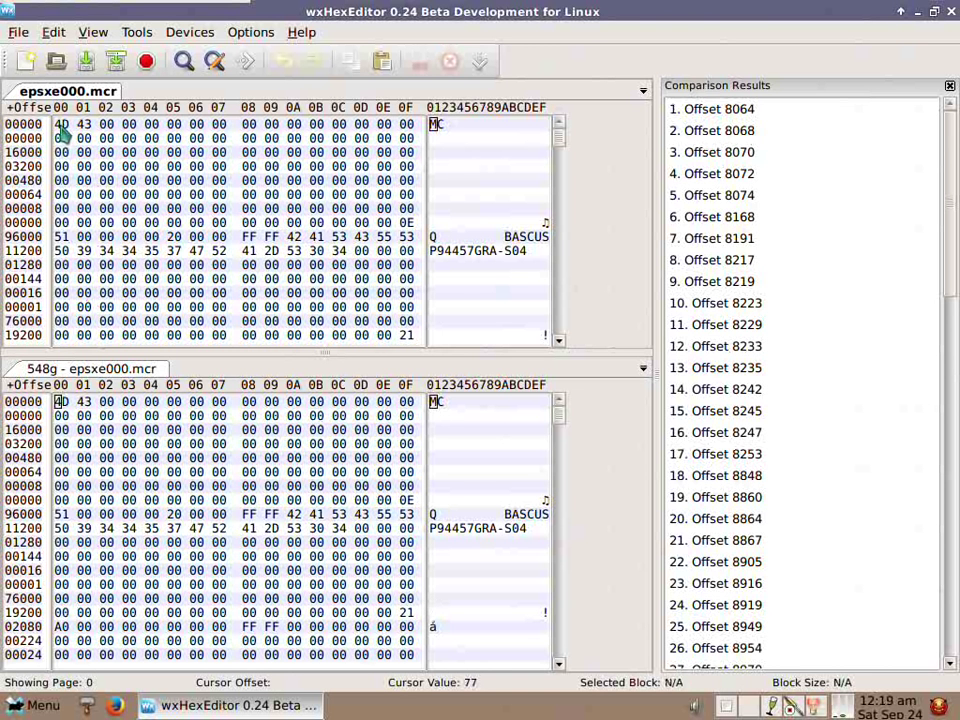
click(62, 404)
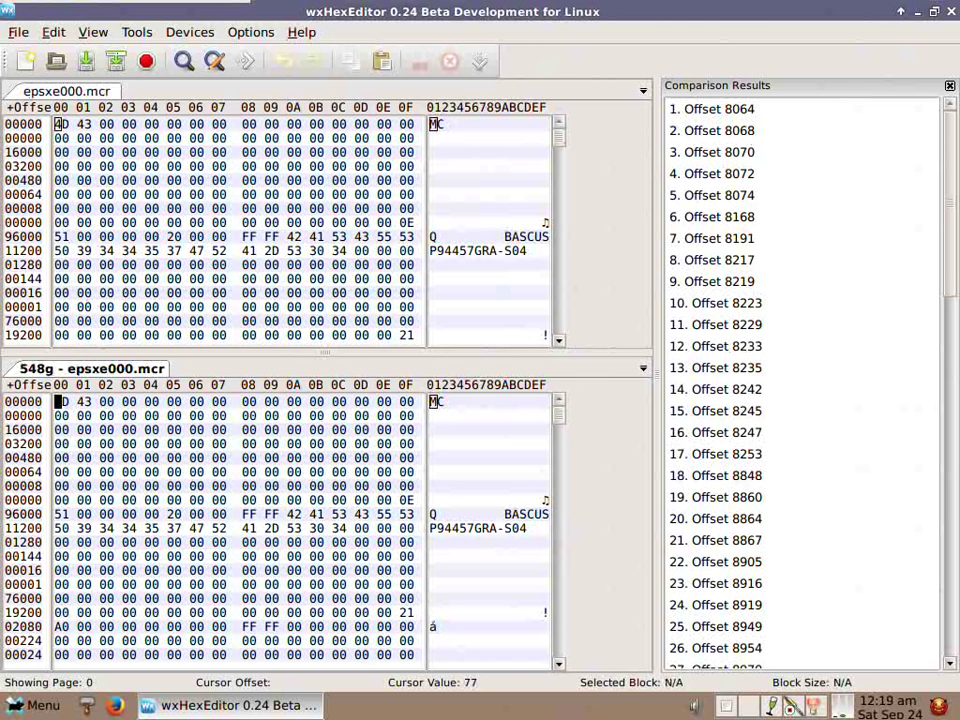
click(84, 404)
key(Down)
key(Down)
key(Down)
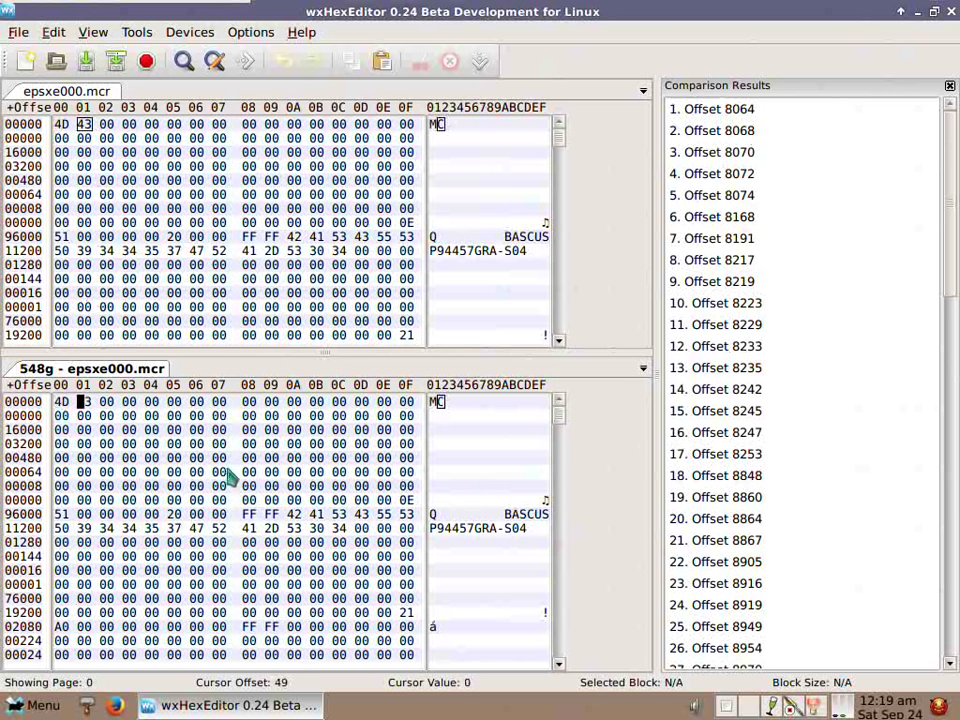
click(718, 109)
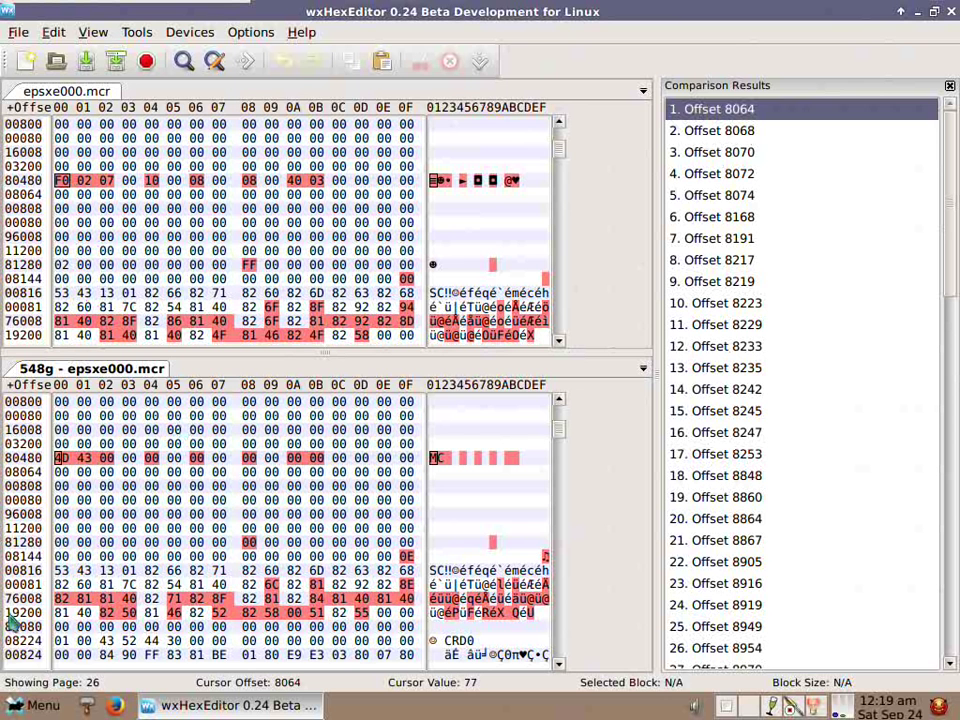
Open the gBase number converter, move it clear of the first differing bytes, and convert decimal 548 to hexadecimal.
click(16, 704)
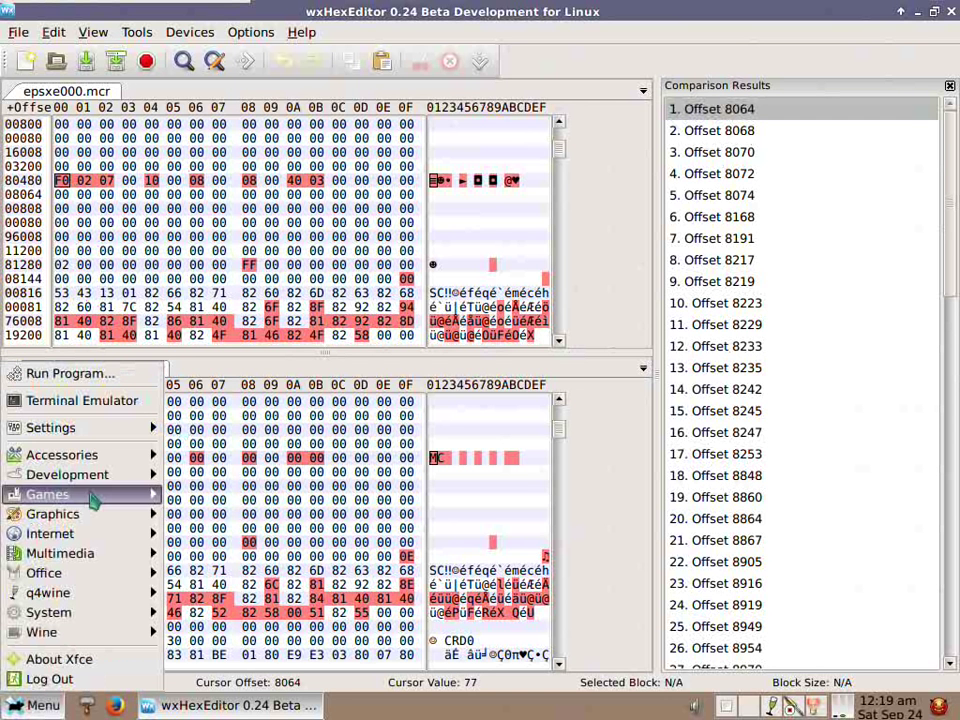
mouse_move(90, 482)
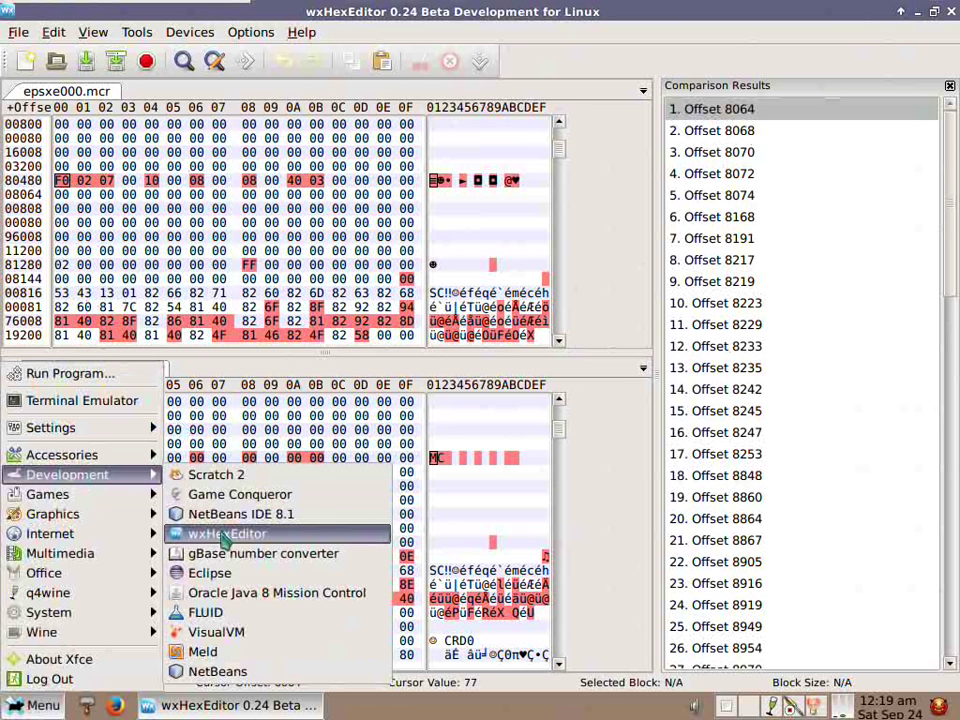
click(255, 565)
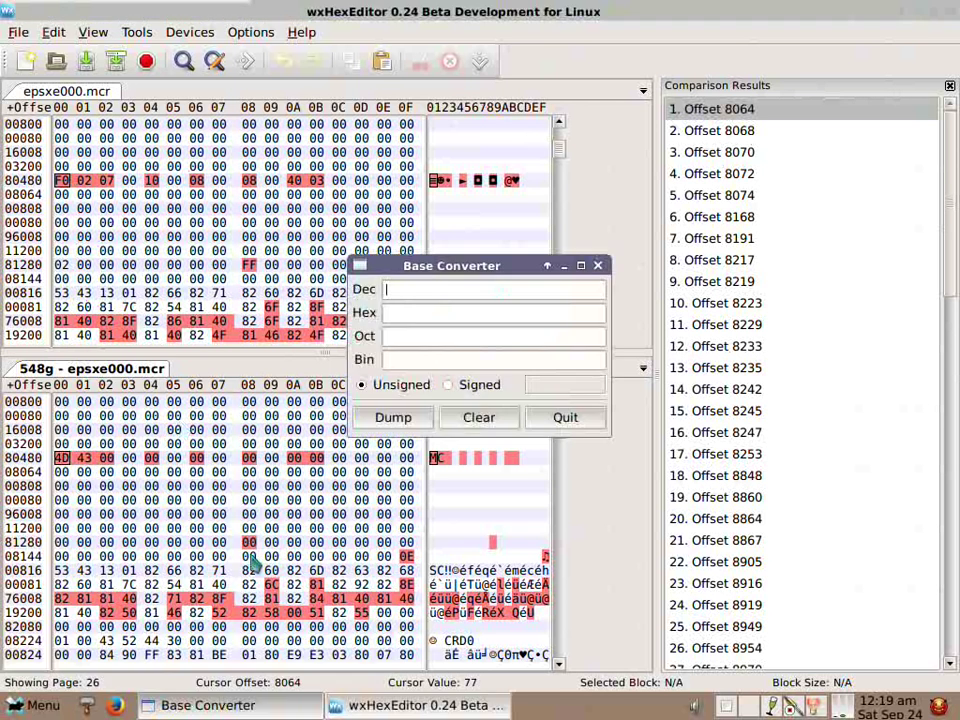
drag(467, 270, 120, 512)
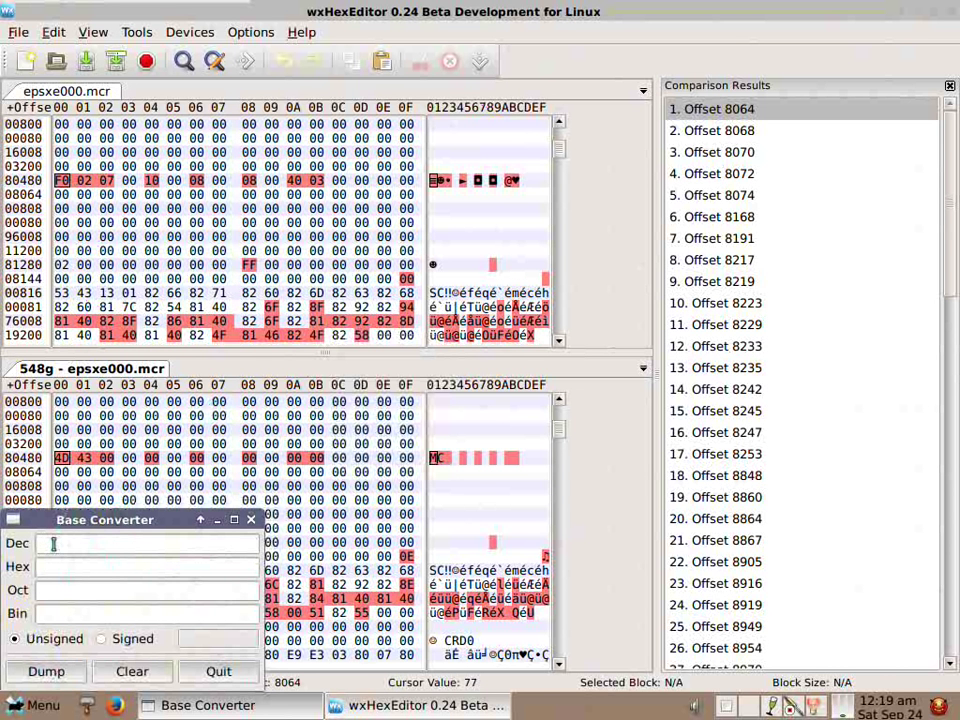
text(548)
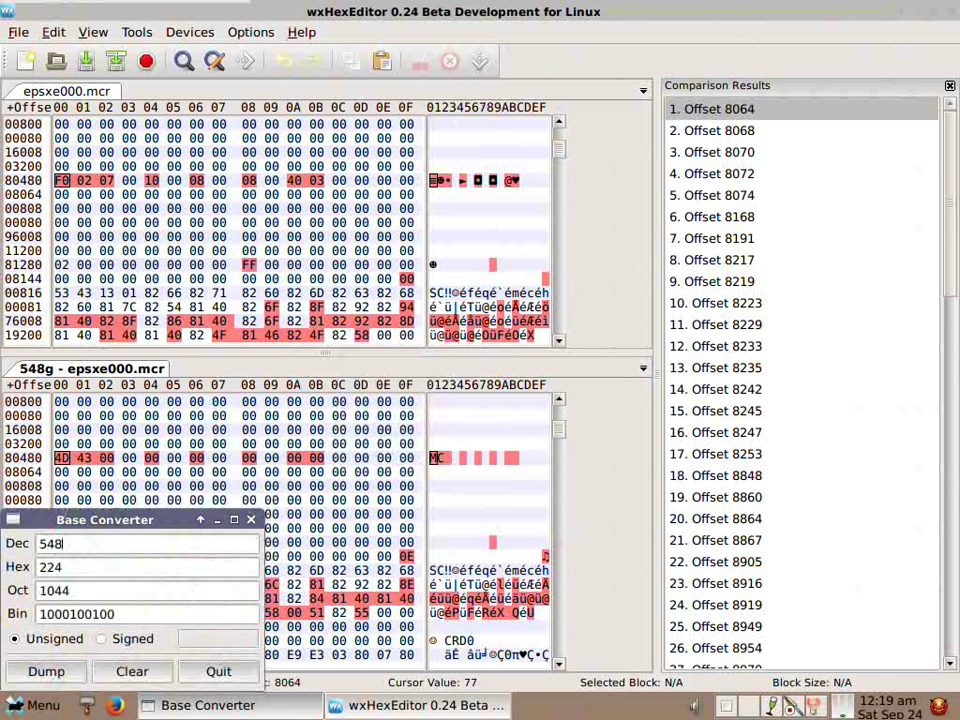
double_click(78, 548)
click(73, 567)
double_click(72, 567)
click(72, 567)
drag(44, 566, 72, 566)
Go to the difference at offset 9008 in the comparison results.
click(62, 464)
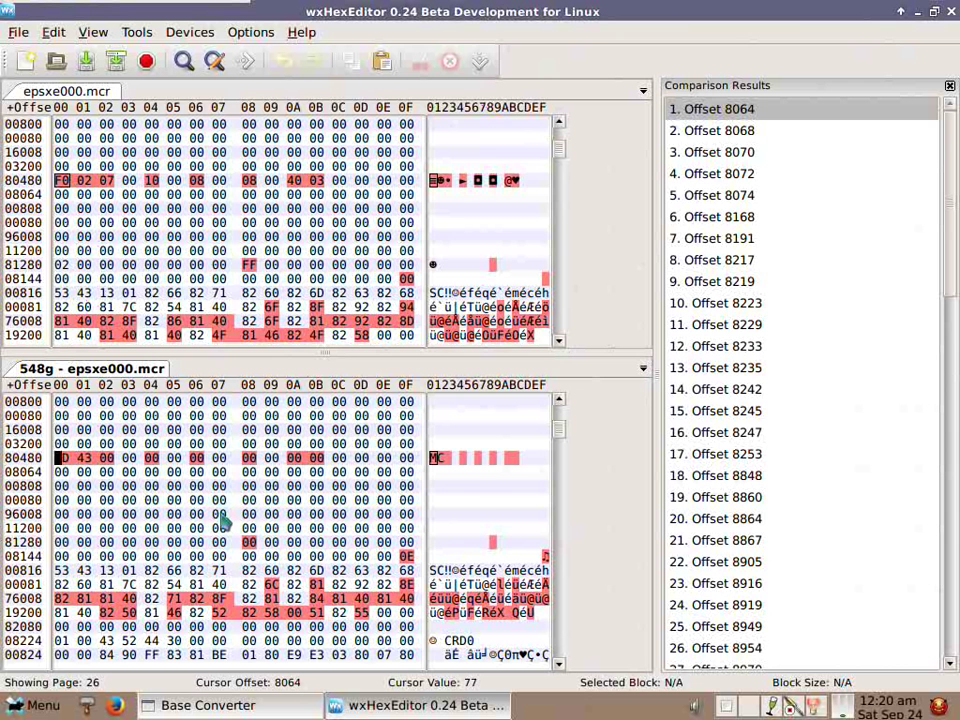
scroll(224, 521, down, 1)
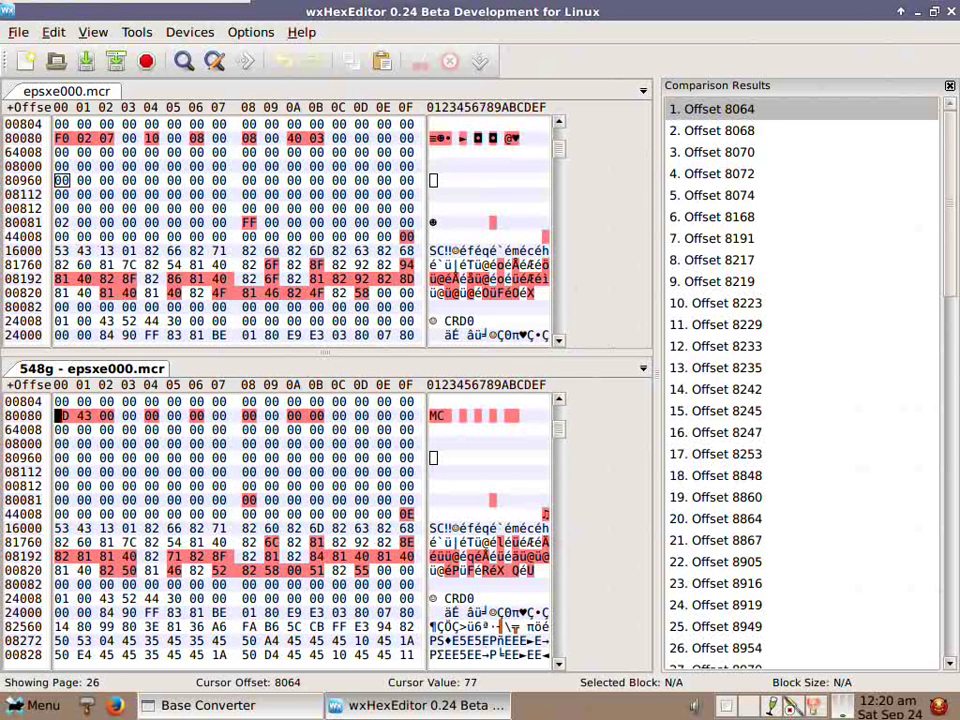
scroll(750, 450, down, 3)
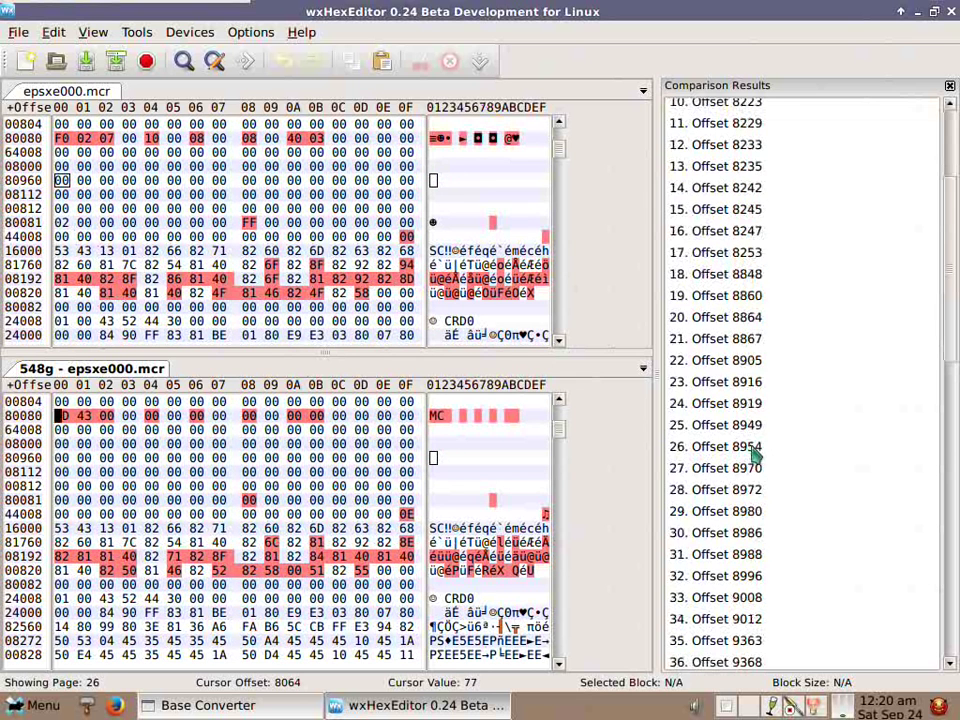
scroll(772, 454, down, 4)
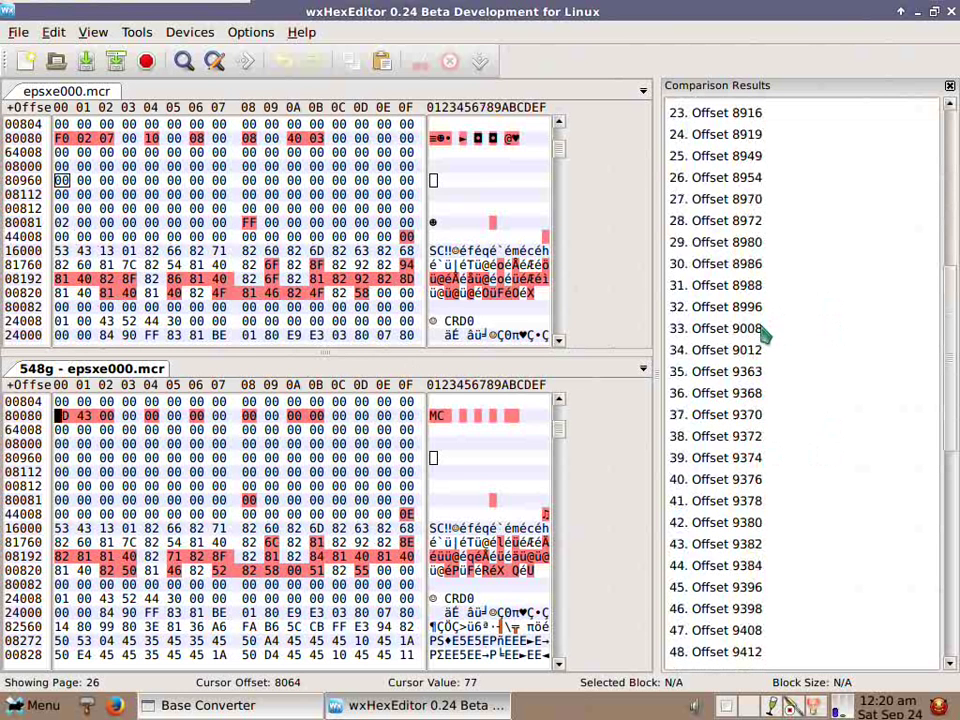
click(704, 333)
Compare the digits of hexadecimal 224 in the Base Converter with the bytes at offset 9008 in 548g - epsxe000.mcr.
click(247, 705)
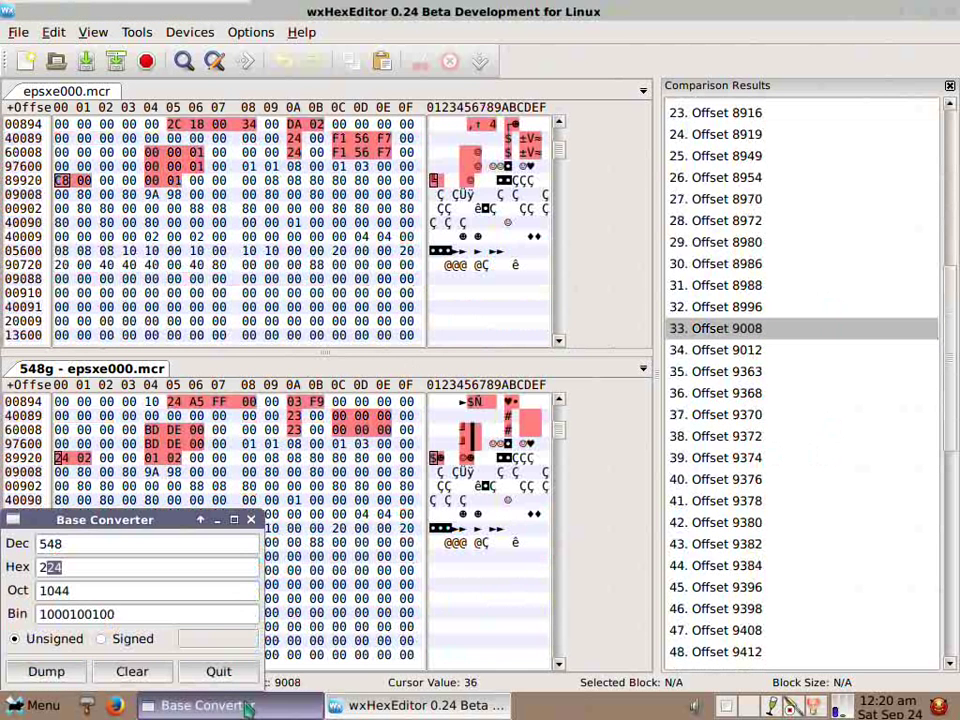
click(66, 566)
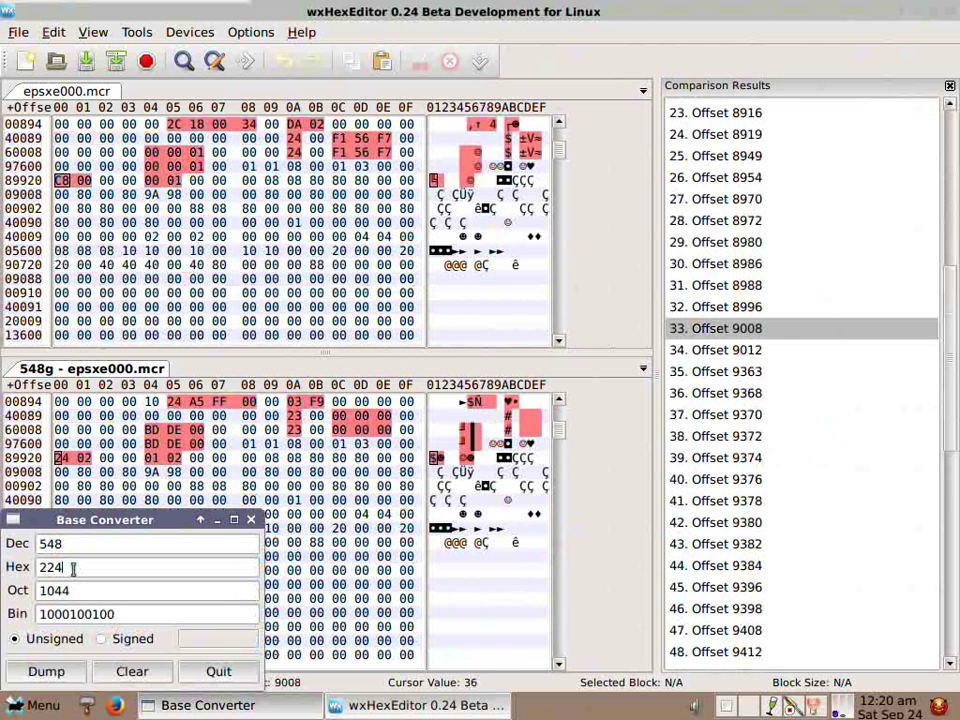
drag(48, 566, 66, 567)
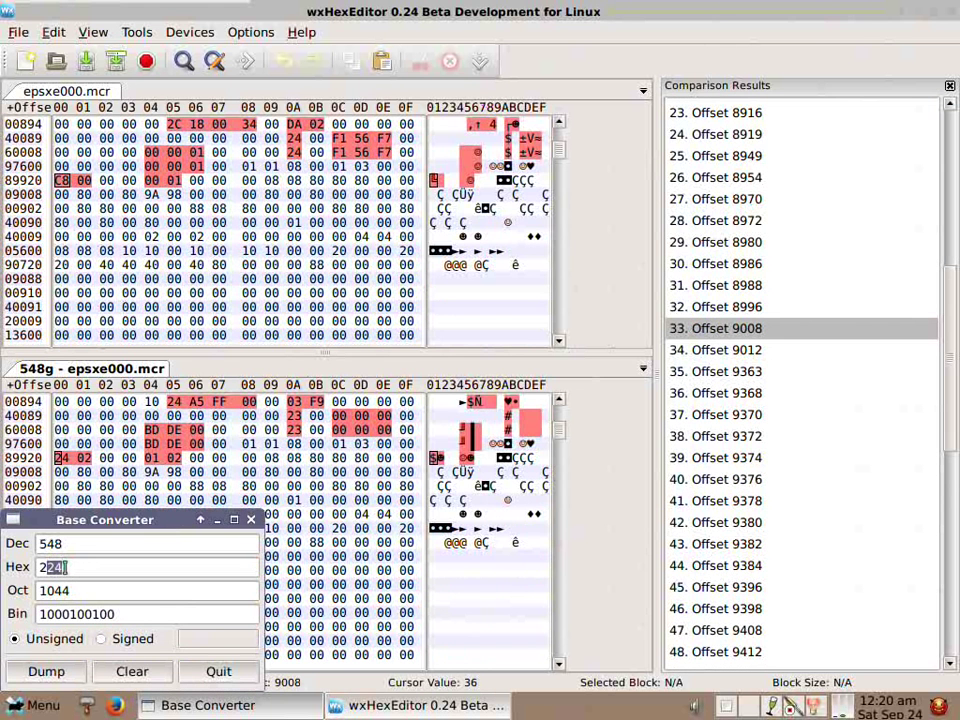
click(62, 460)
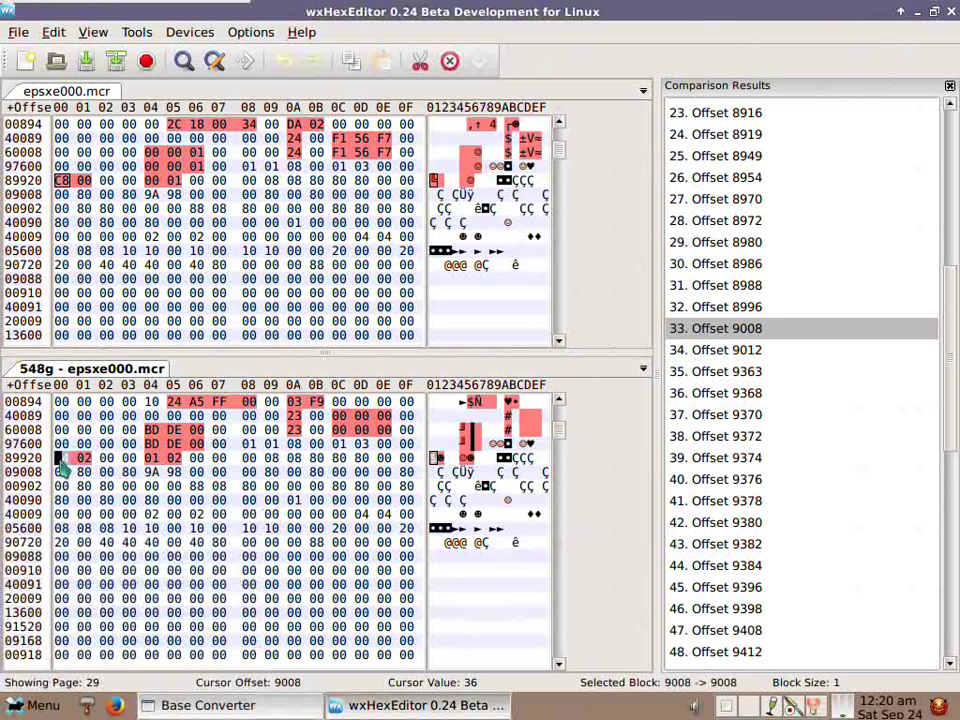
click(186, 707)
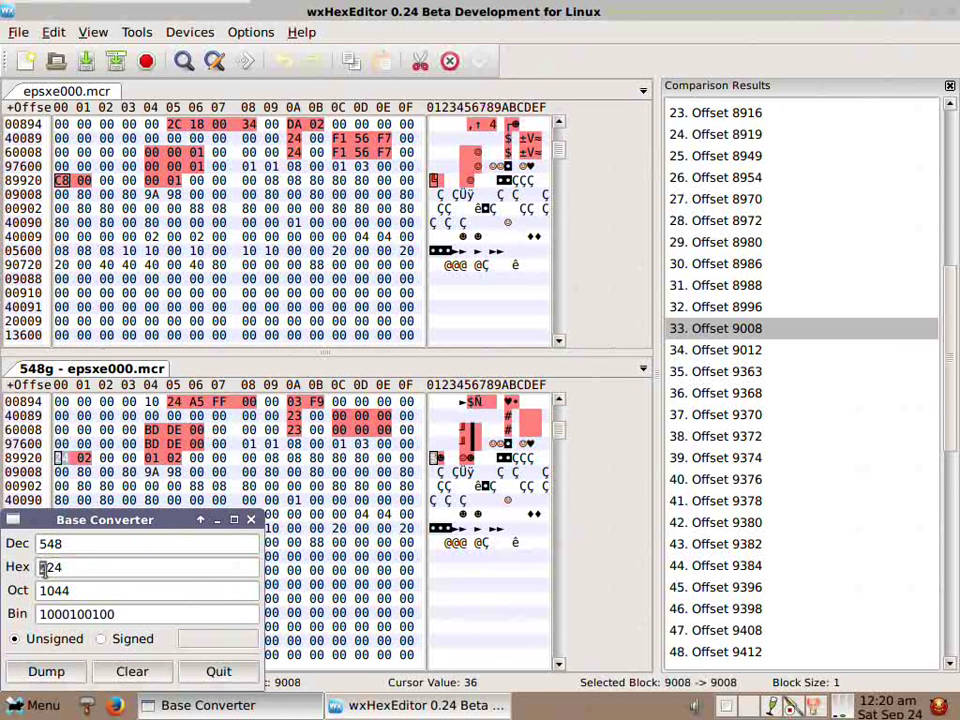
Open a new Mousepad document and add a few blank lines at its start.
key(ctrl+Escape)
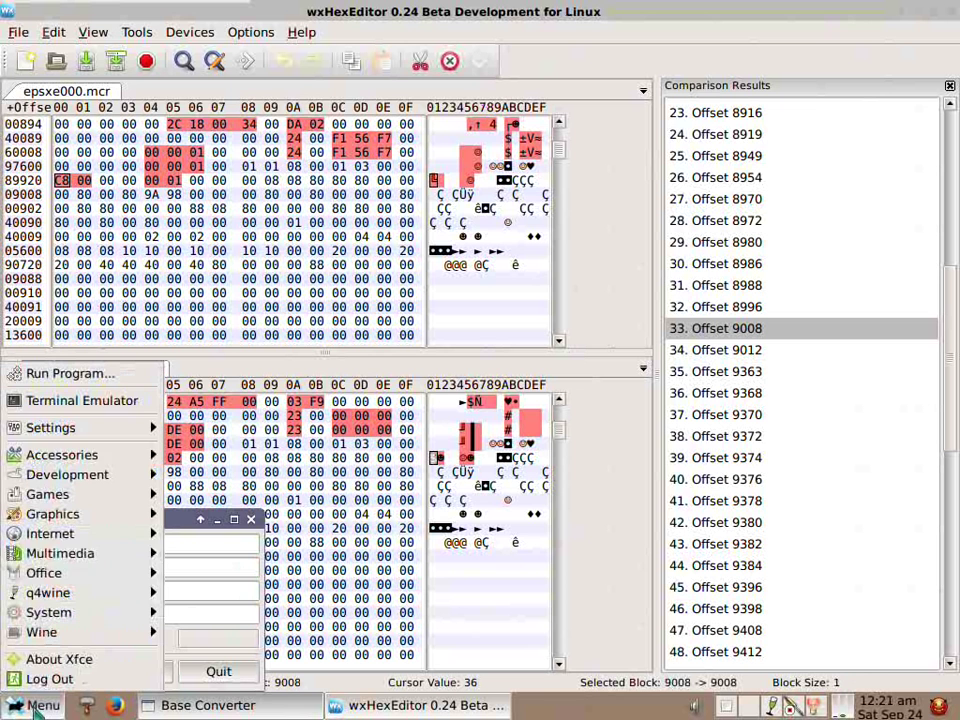
mouse_move(43, 456)
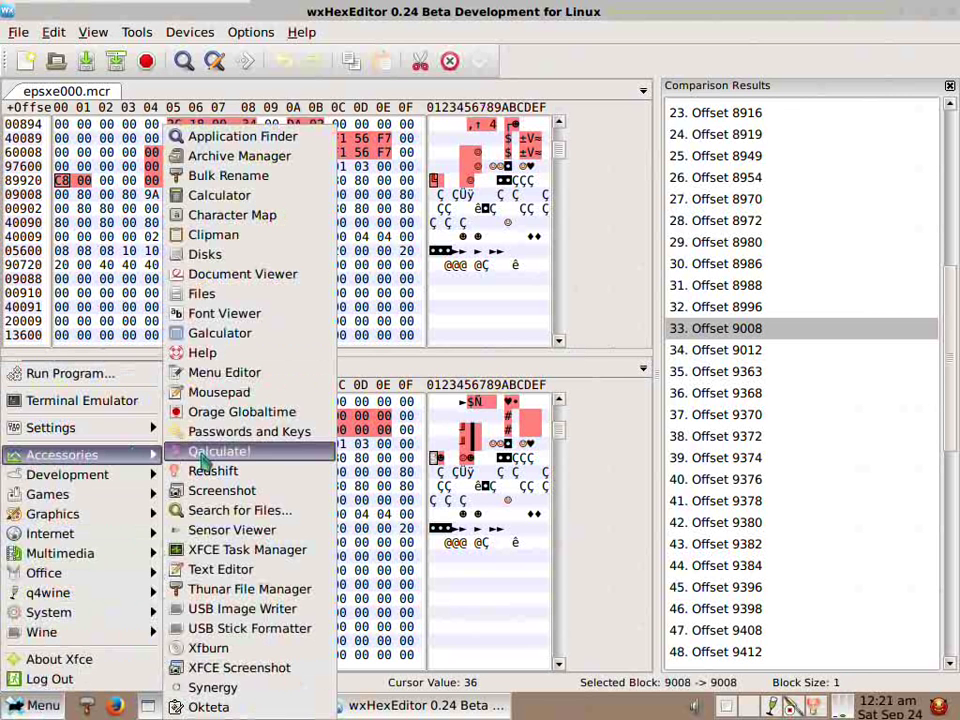
click(246, 394)
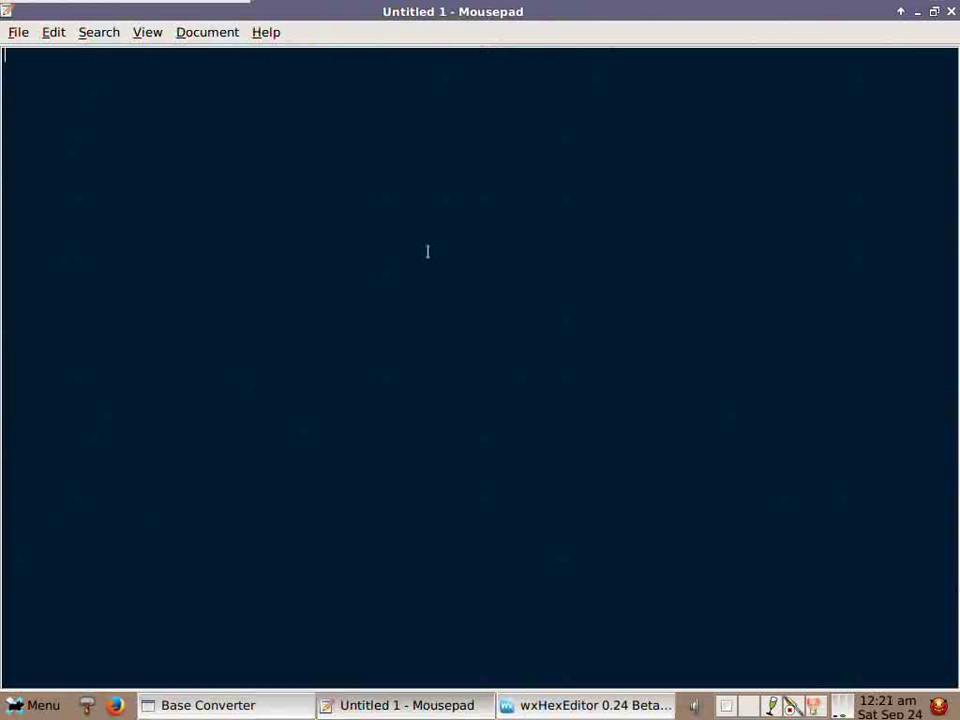
key(Return)
key(Return)
key(Return)
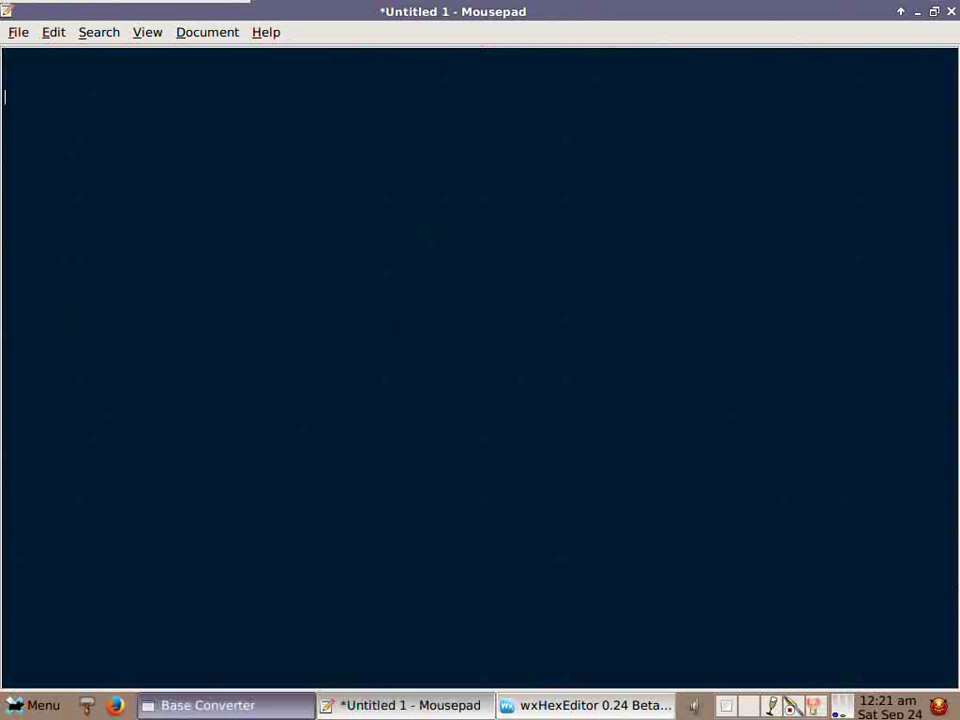
Keep the Base Converter above the Mousepad window and write its hexadecimal value 224 in the note.
right_click(208, 705)
click(210, 664)
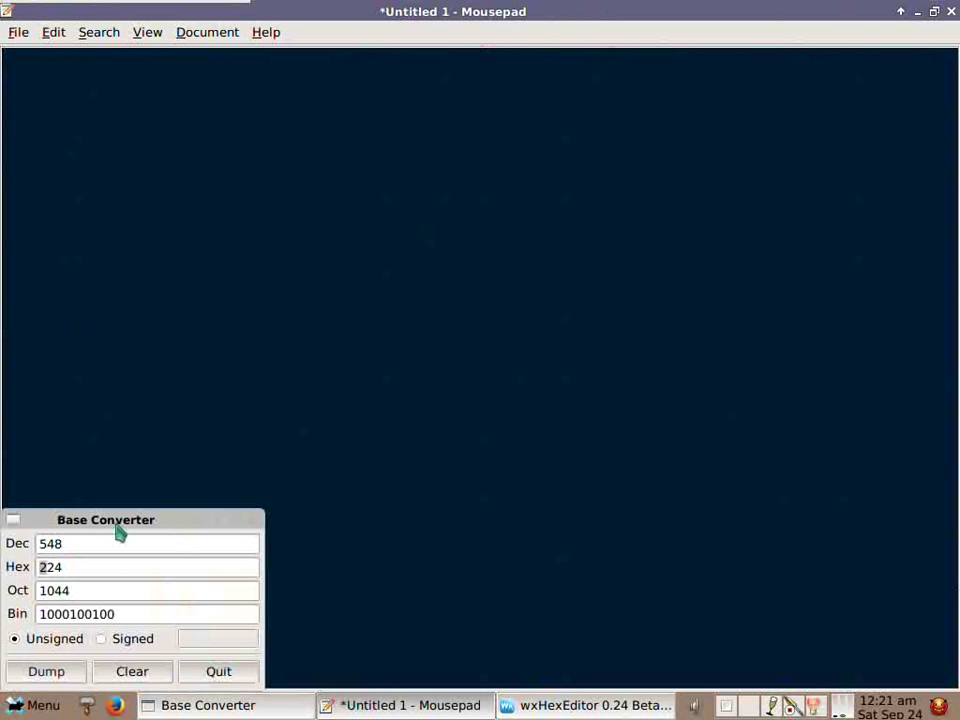
click(75, 567)
click(110, 268)
text(21)
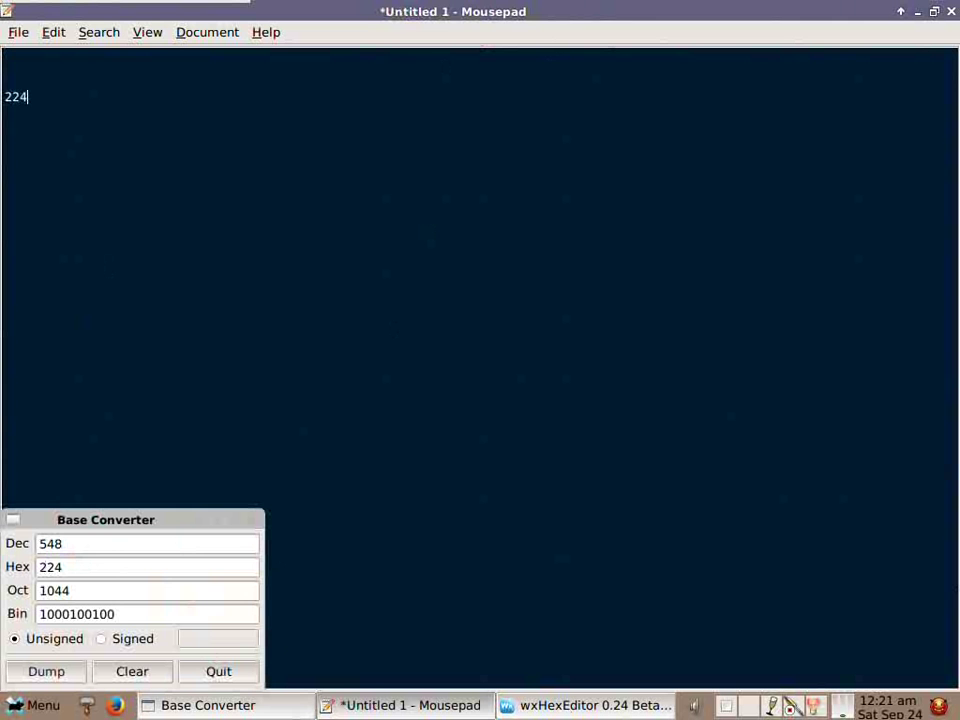
Rewrite the noted value 224 as two separate bytes, 02 24, and highlight the line.
key(Left)
text(0)
drag(8, 97, 49, 97)
click(68, 97)
triple_click(46, 97)
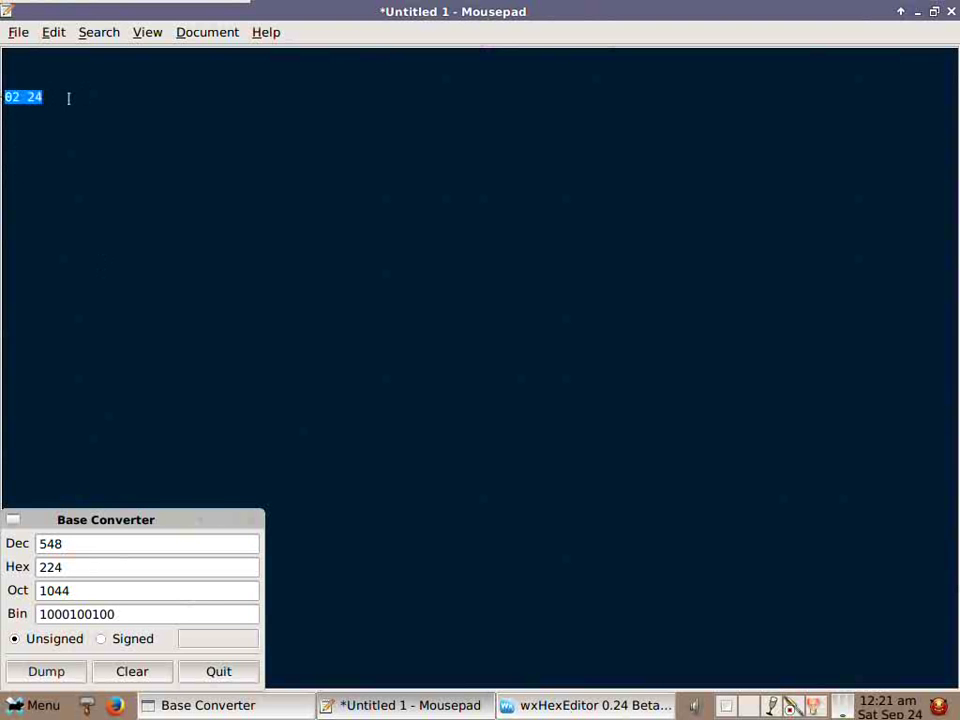
Write the reversed byte order 24 02 below 02 24 in the note, and compare the two lines.
click(91, 97)
key(Return)
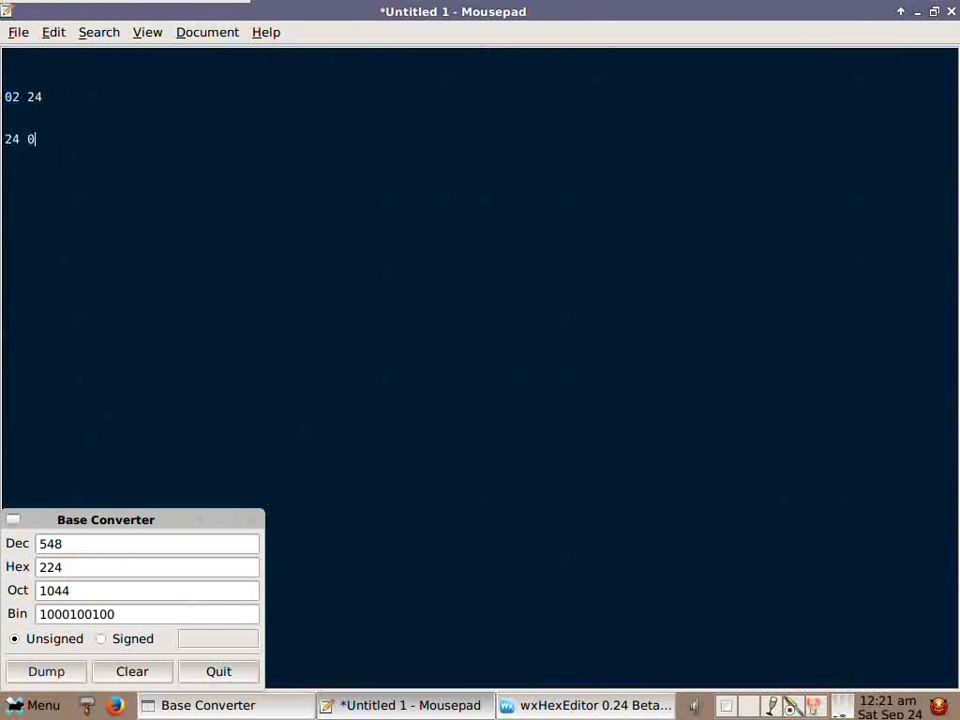
text(24 02)
drag(7, 97, 47, 95)
click(49, 97)
double_click(34, 139)
click(74, 148)
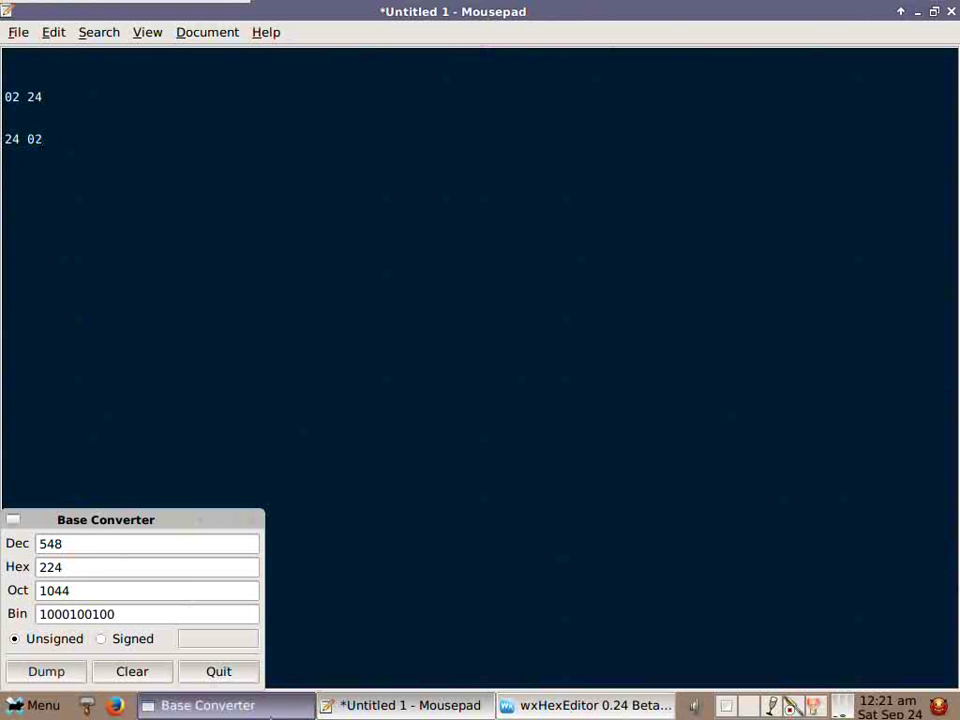
Switch back to wxHexEditor and examine the byte pair at offset 9008 in 548g - epsxe000.mcr.
click(590, 705)
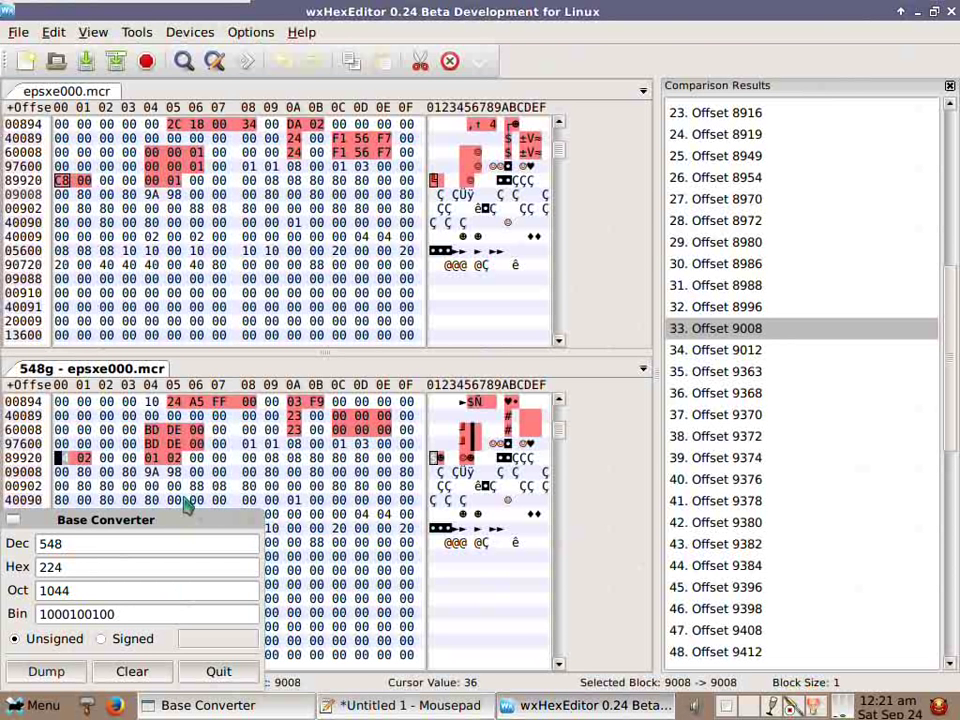
text(2)
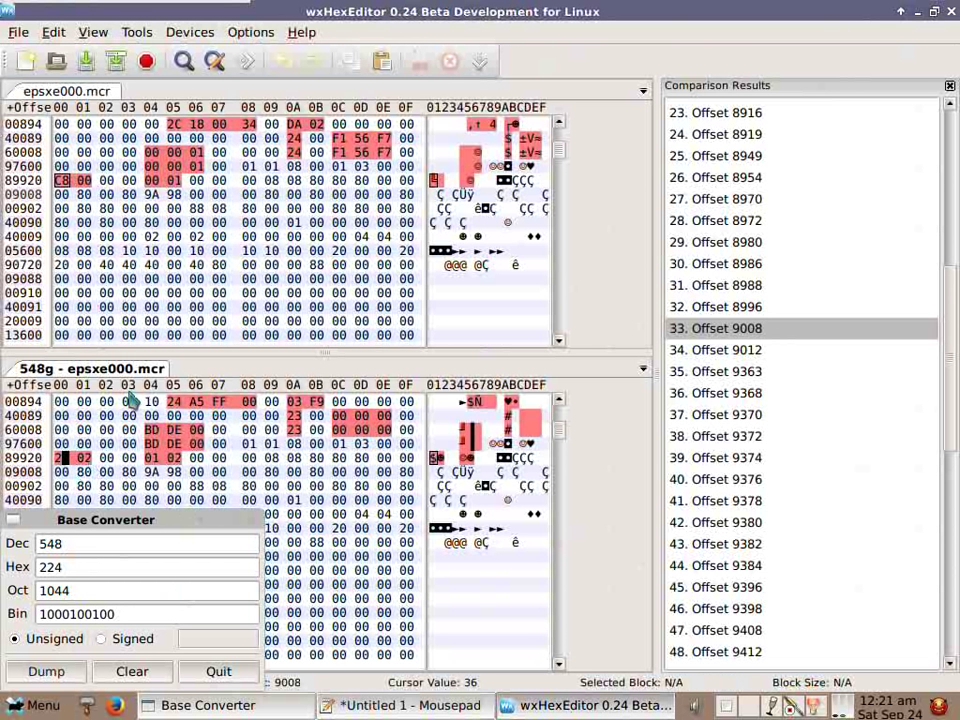
text(4)
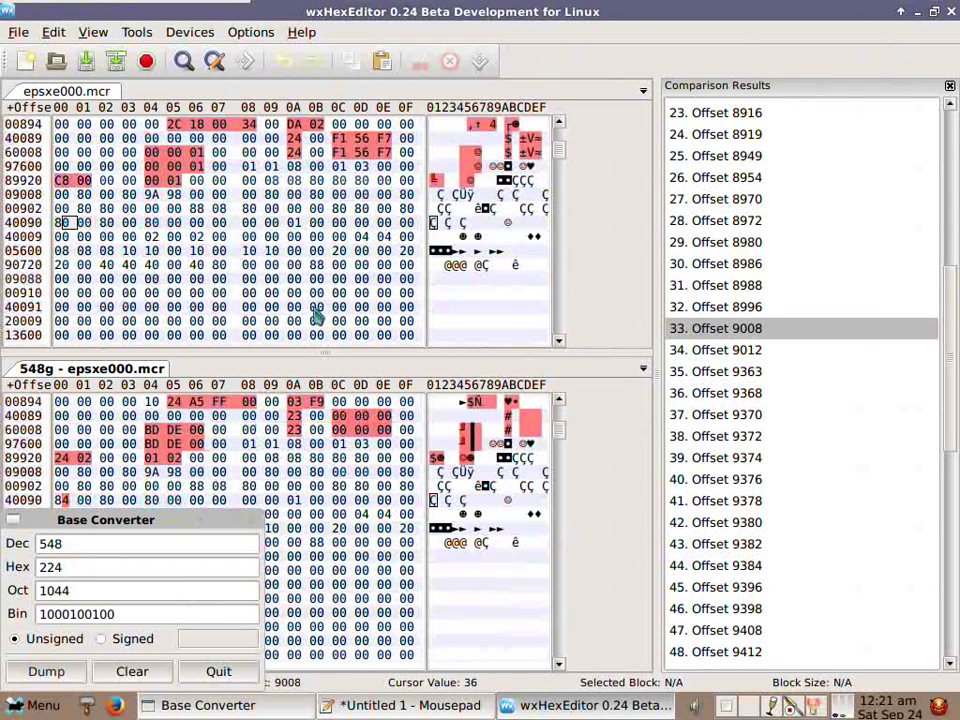
click(184, 60)
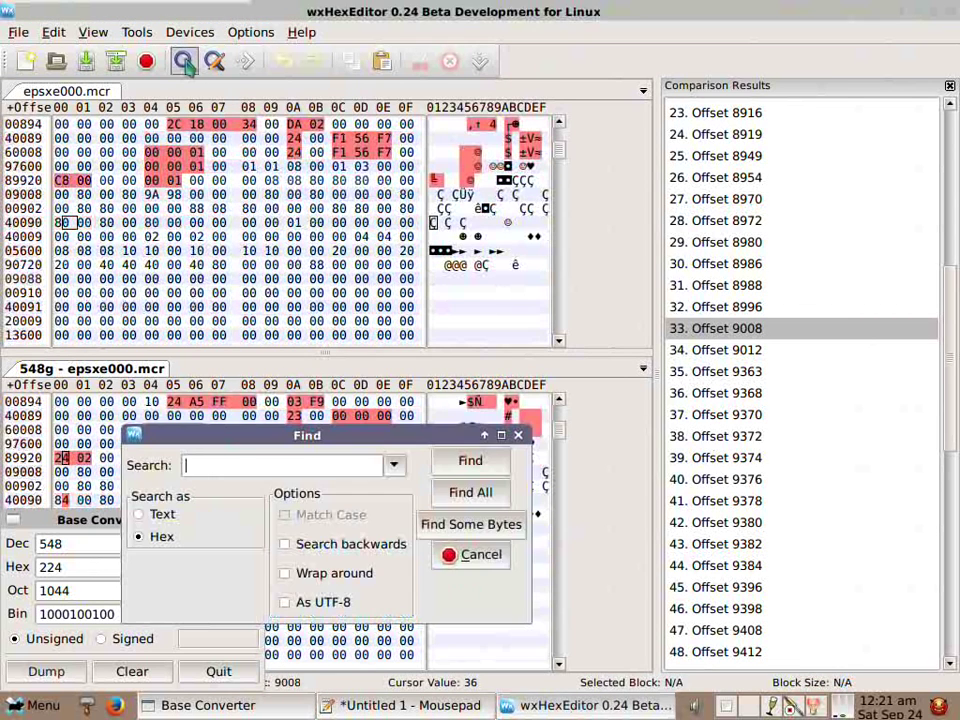
text(2)
key(BackSpace)
key(BackSpace)
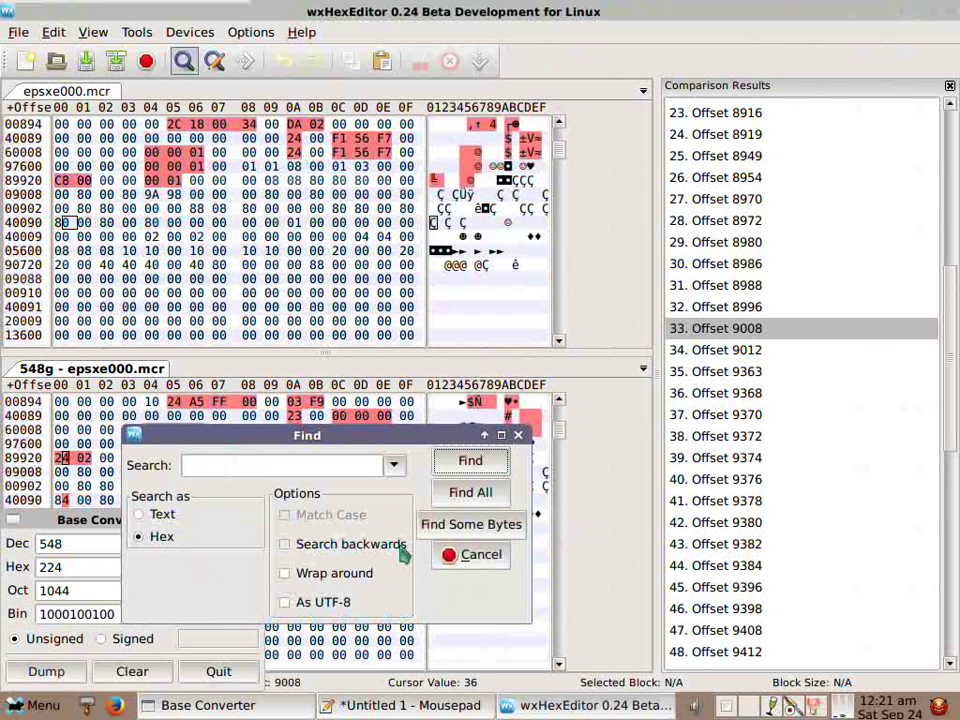
click(471, 554)
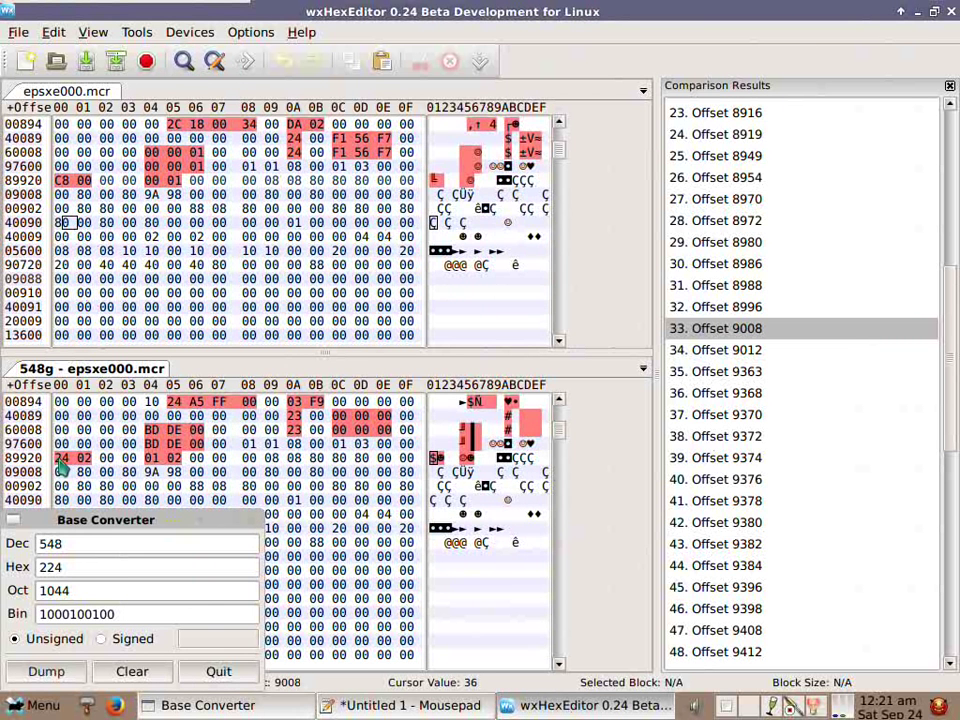
Check the bytes at offsets 9008 and 9009 in 548g - epsxe000.mcr against the comparison entry for offset 9008.
click(84, 459)
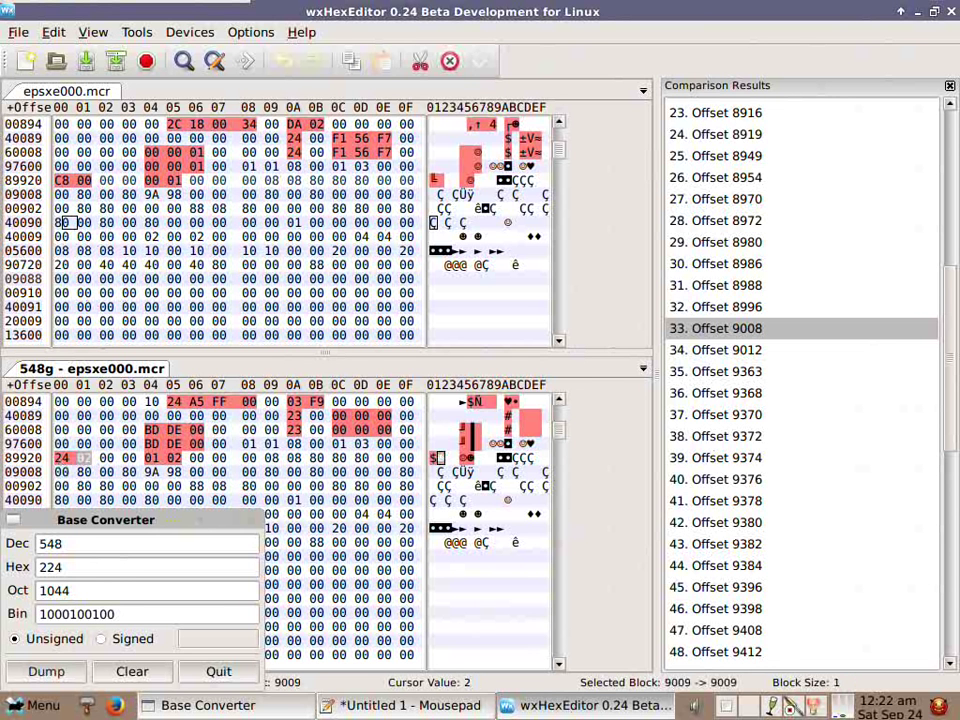
click(92, 465)
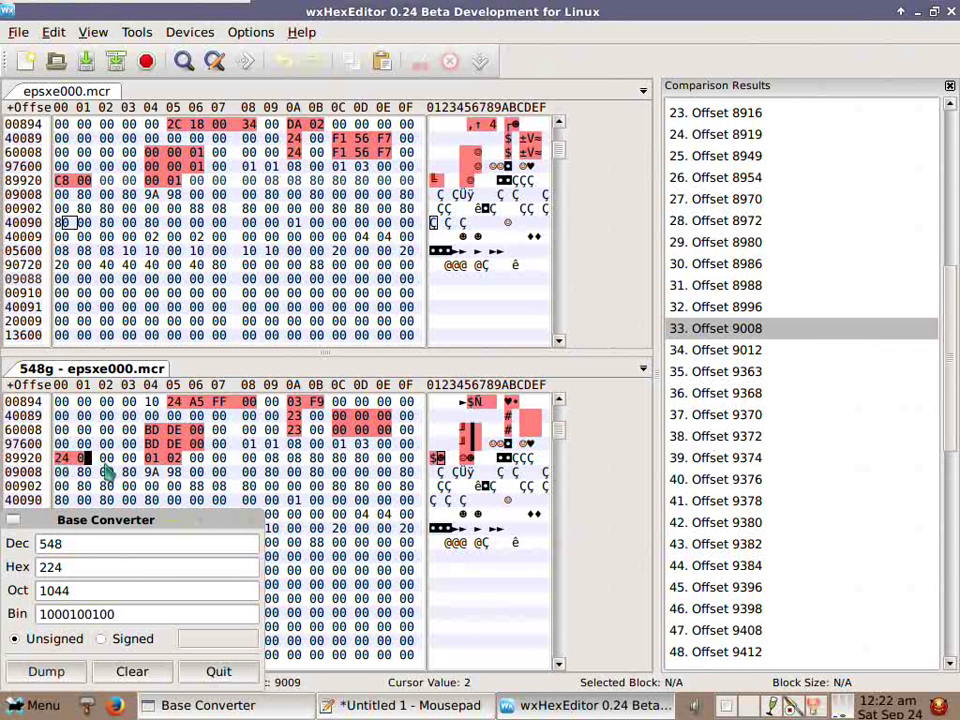
drag(62, 463, 88, 462)
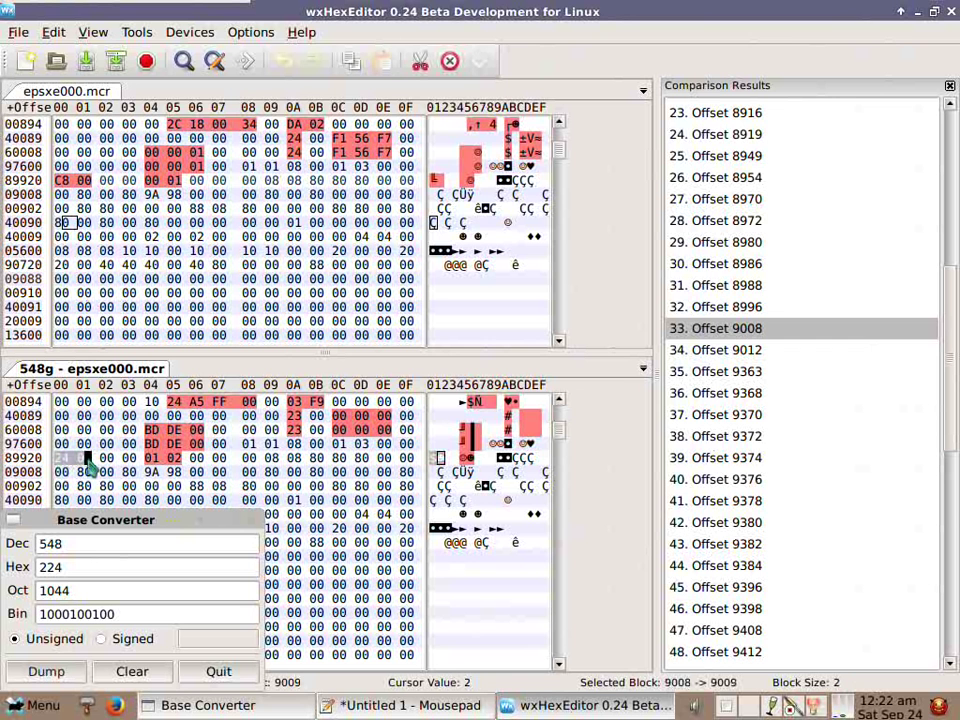
click(708, 334)
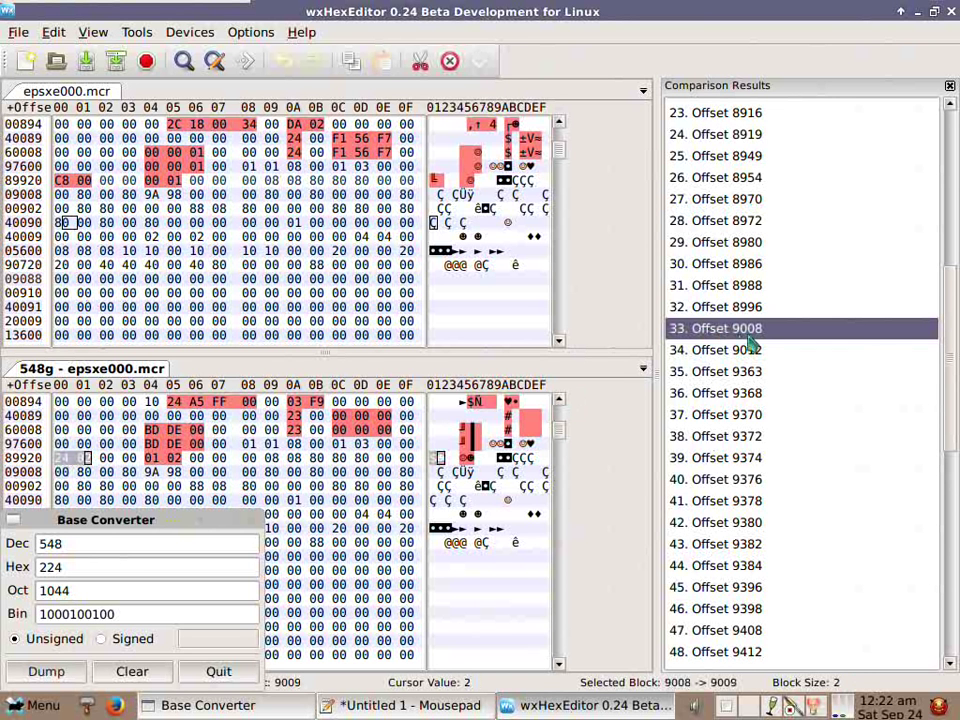
Tag the two bytes at offsets 9008 to 9009 in 548g - epsxe000.mcr as "Gold".
click(60, 458)
drag(60, 458, 76, 458)
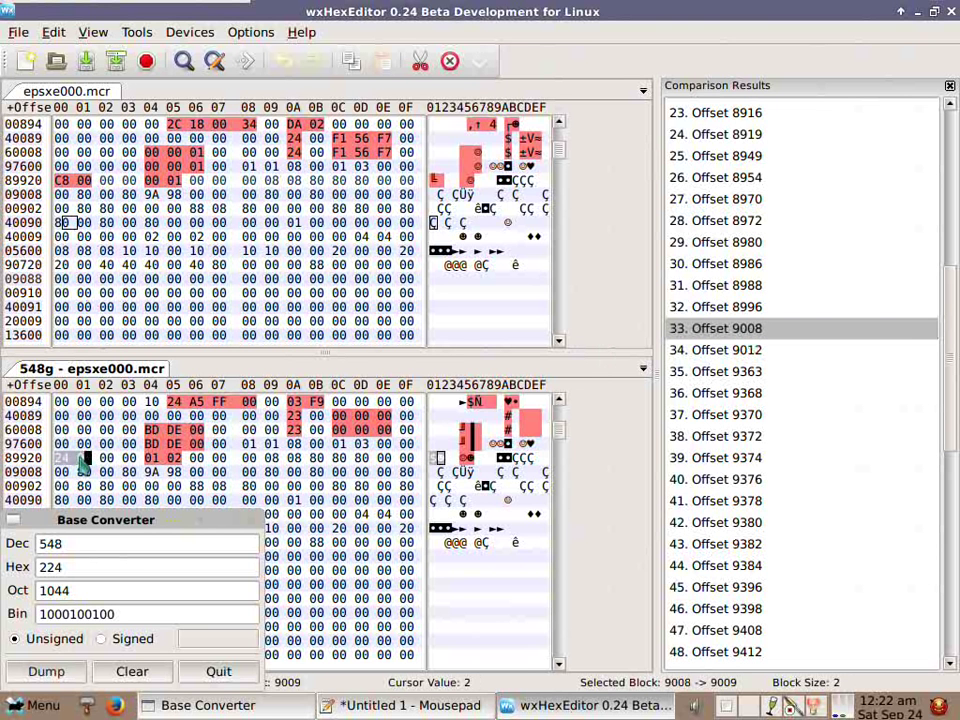
right_click(76, 458)
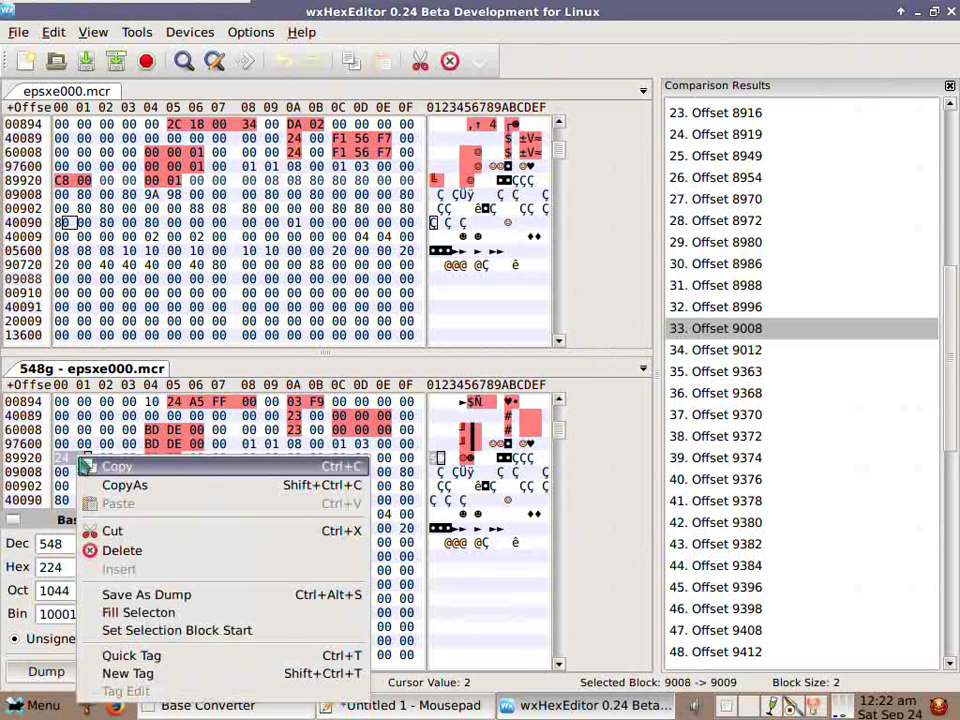
click(140, 674)
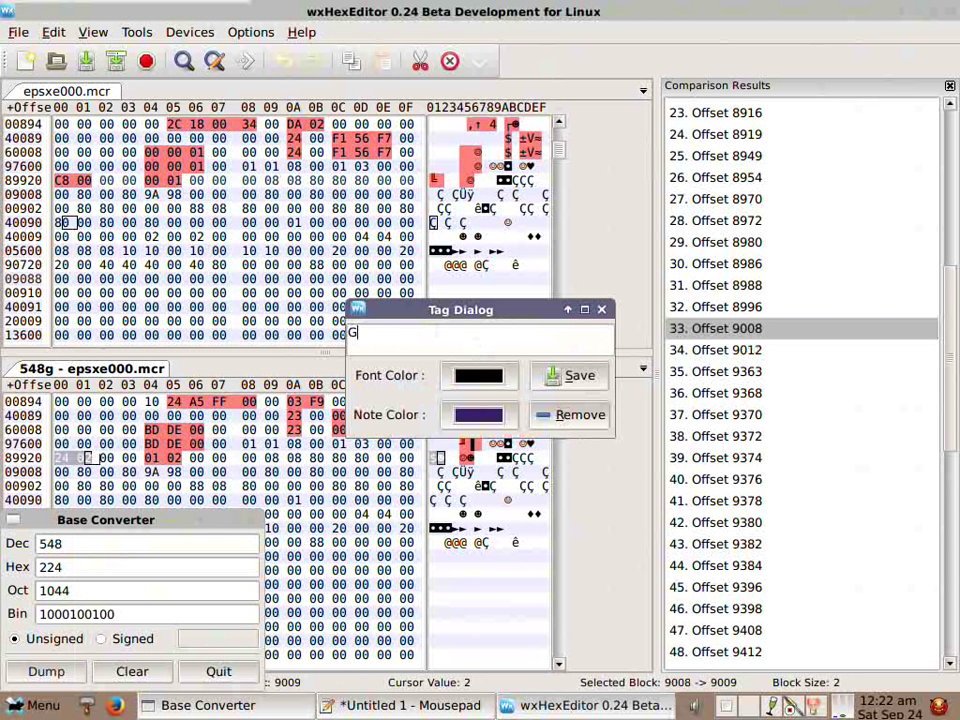
click(568, 375)
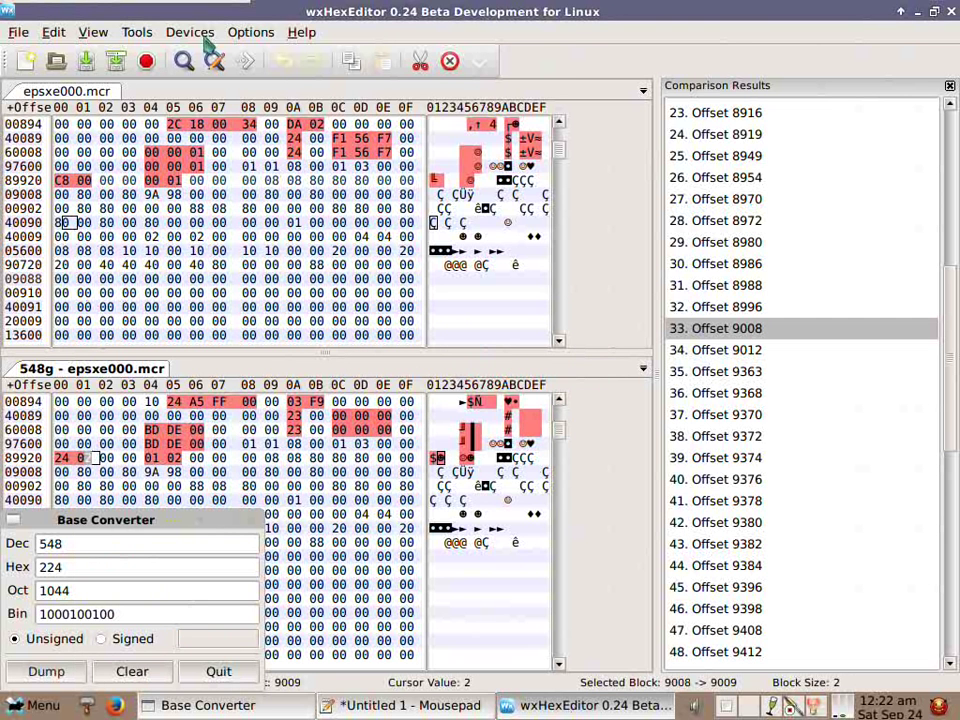
Show the TAG panel and make it slightly taller beneath the comparison results.
click(251, 34)
mouse_move(92, 33)
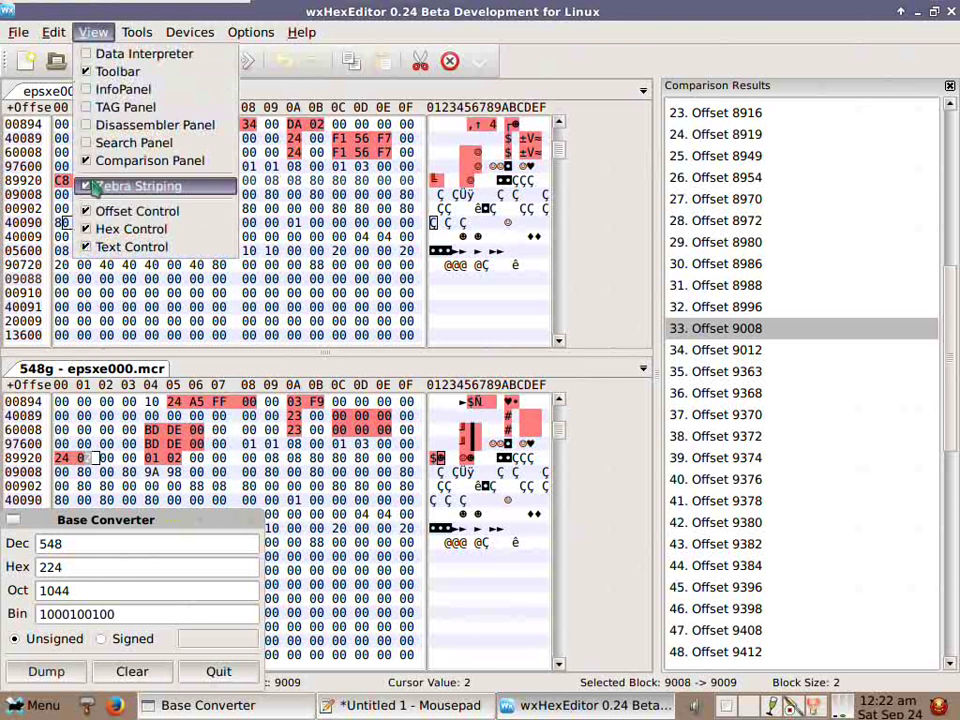
click(86, 107)
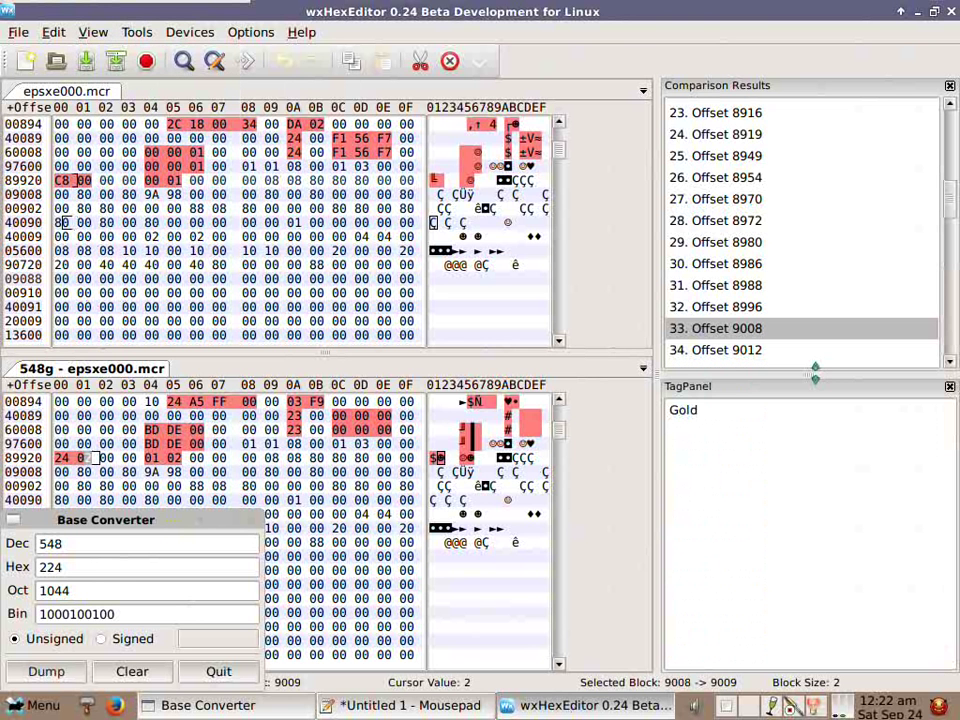
drag(814, 372, 792, 352)
scroll(808, 204, down, 2)
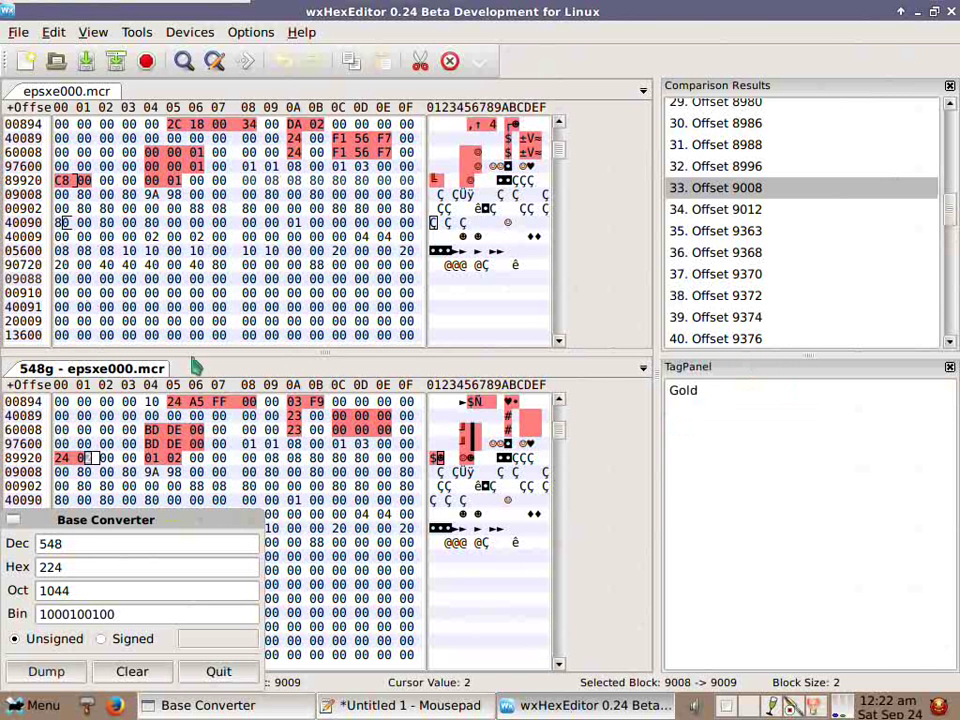
Minimise Base Converter and examine the differing bytes just above offset 9008 in both saves.
click(60, 458)
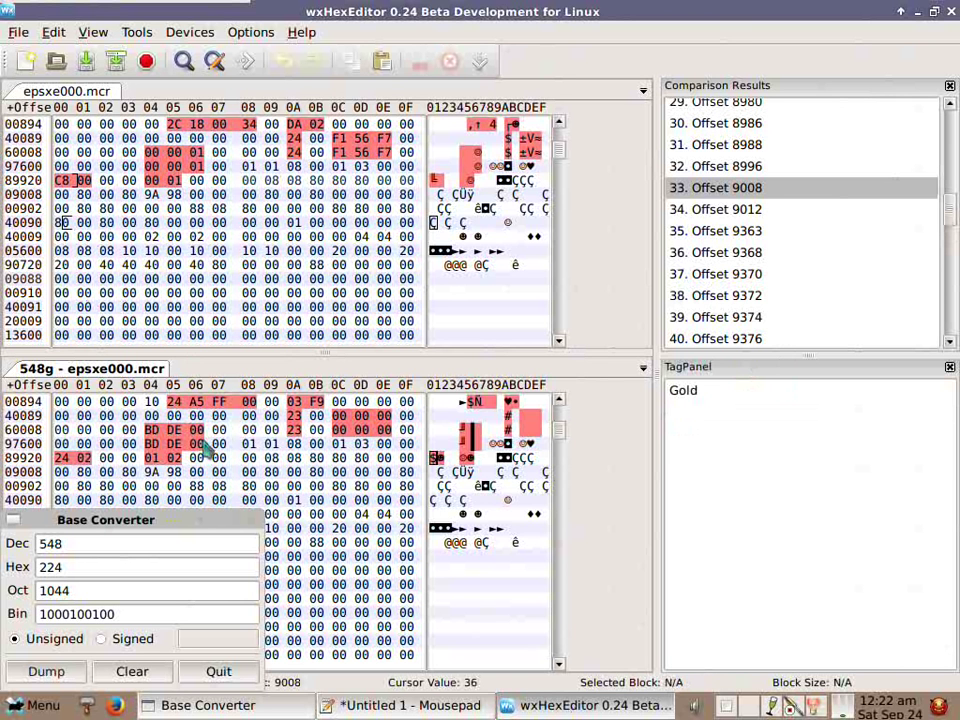
click(216, 525)
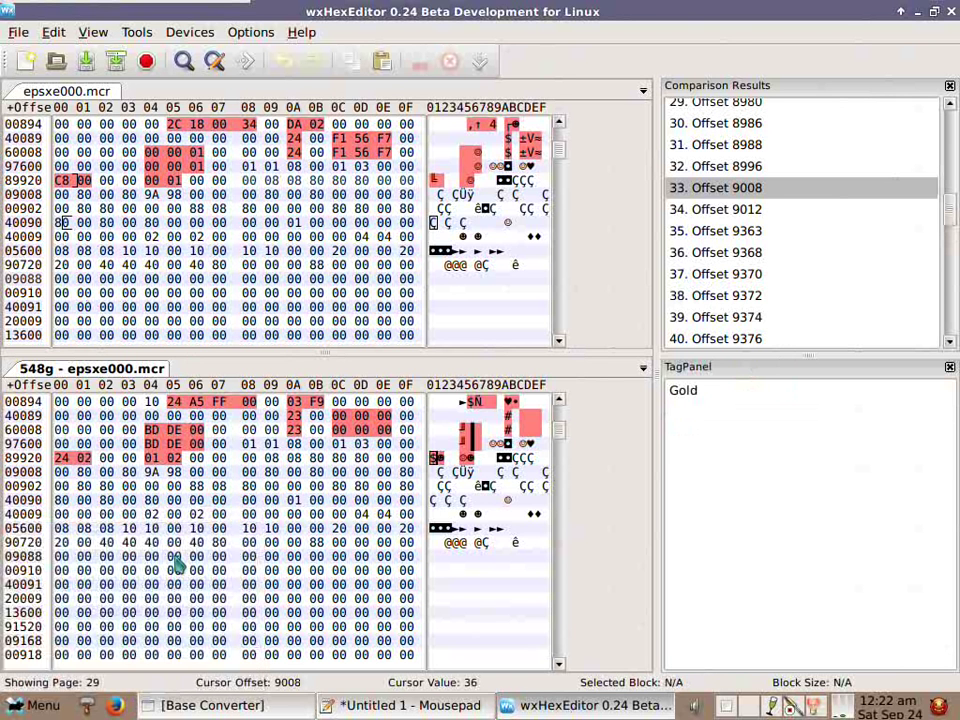
scroll(215, 530, up, 2)
scroll(218, 444, up, 1)
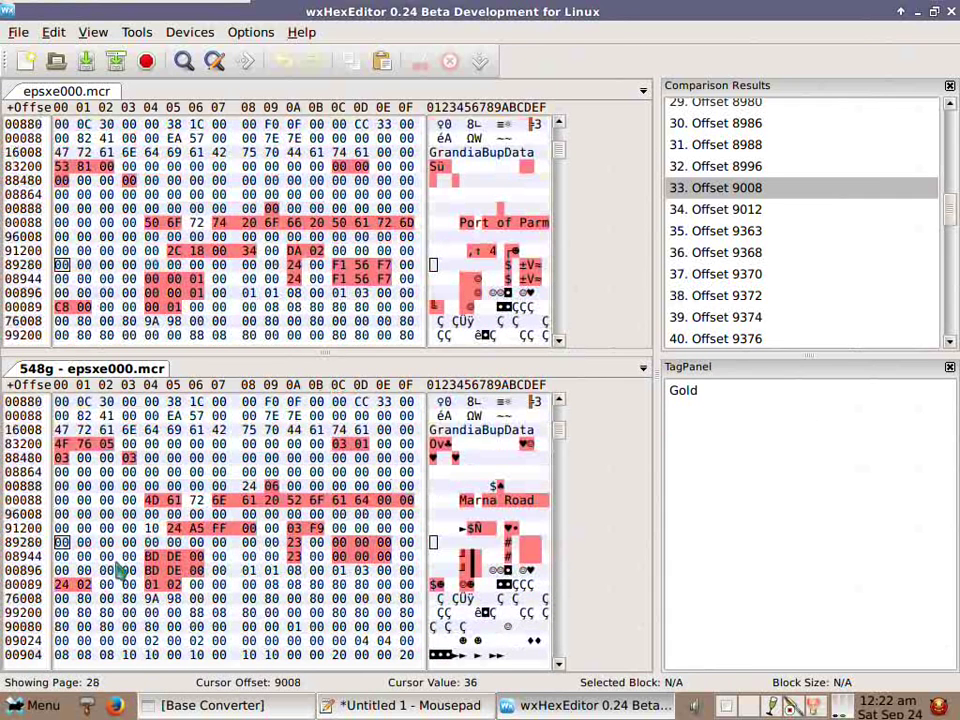
drag(100, 542, 130, 542)
scroll(228, 590, down, 1)
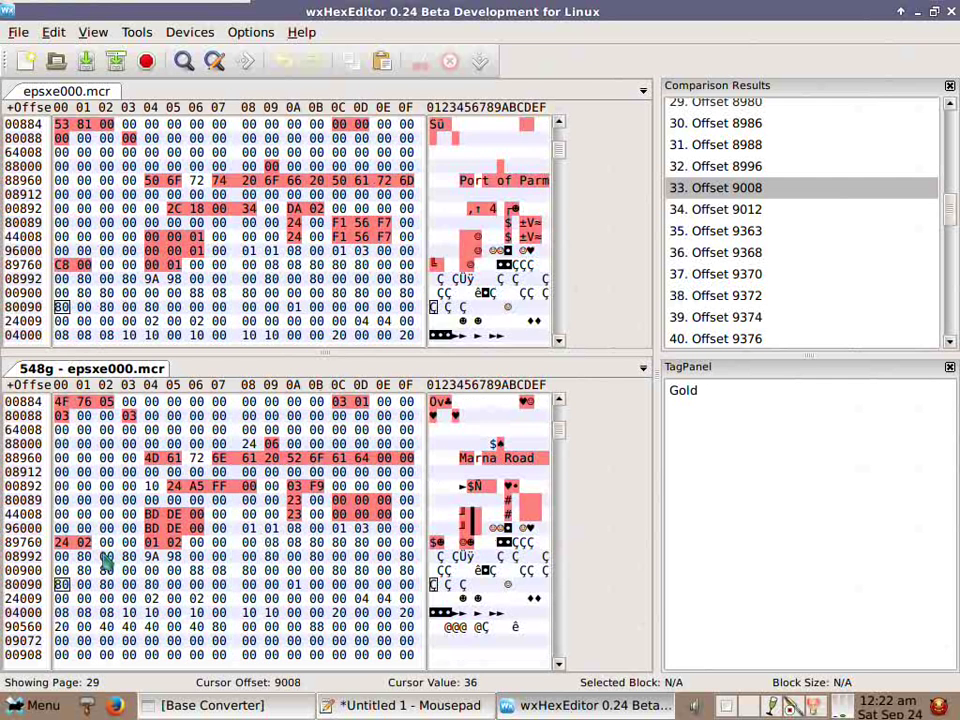
Examine the highlighted differing bytes from offset 9363 onwards, comparing epsxe000.mcr with 548g - epsxe000.mcr.
scroll(103, 566, down, 4)
scroll(103, 566, down, 6)
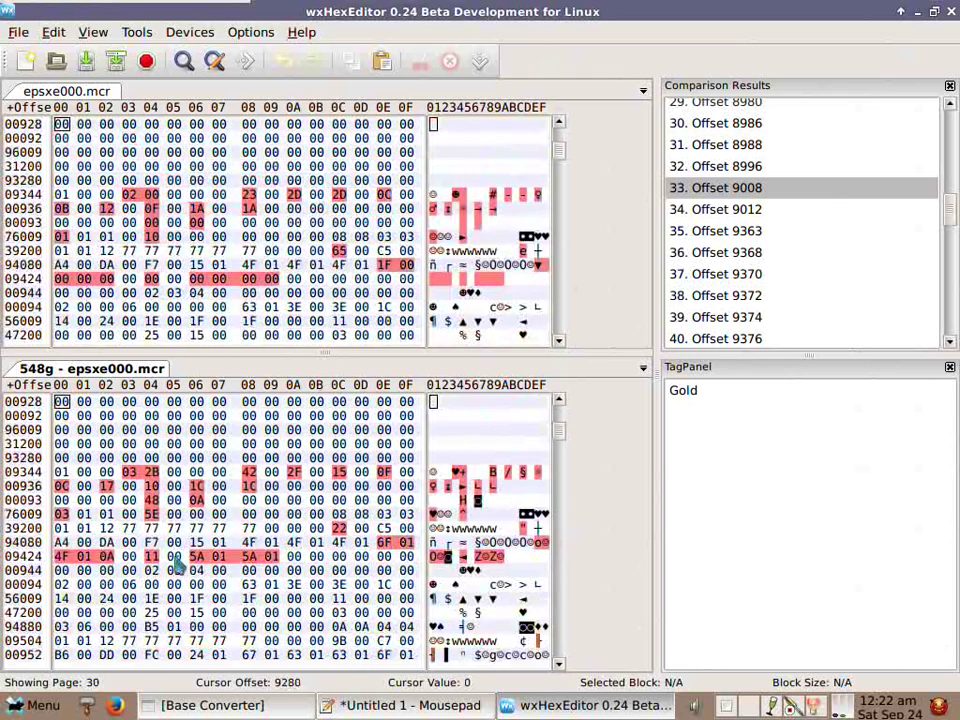
scroll(308, 548, down, 2)
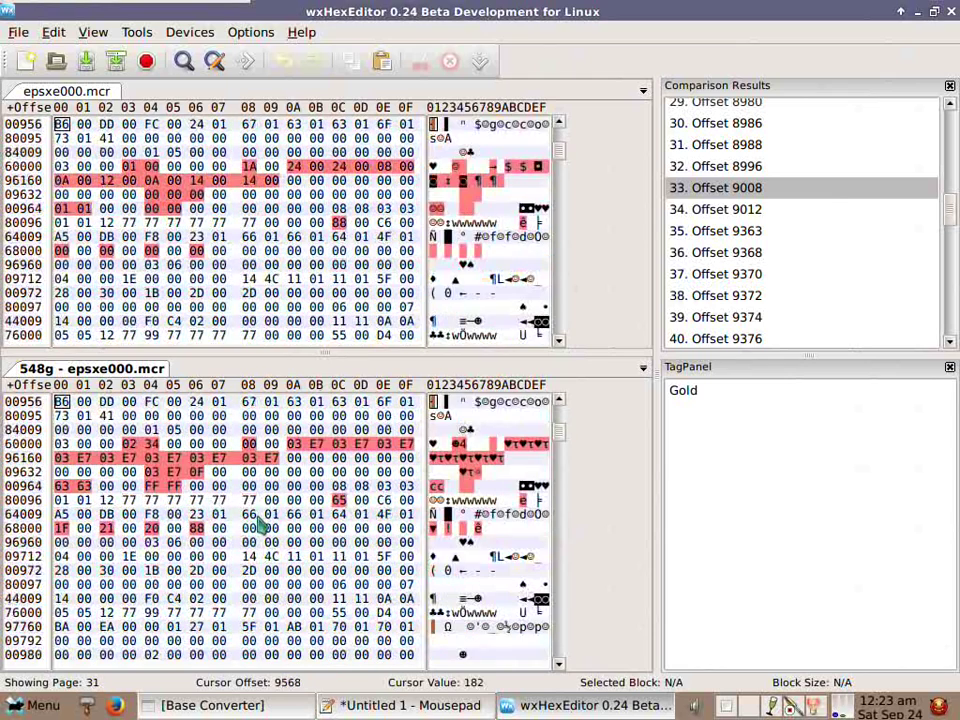
scroll(260, 524, up, 1)
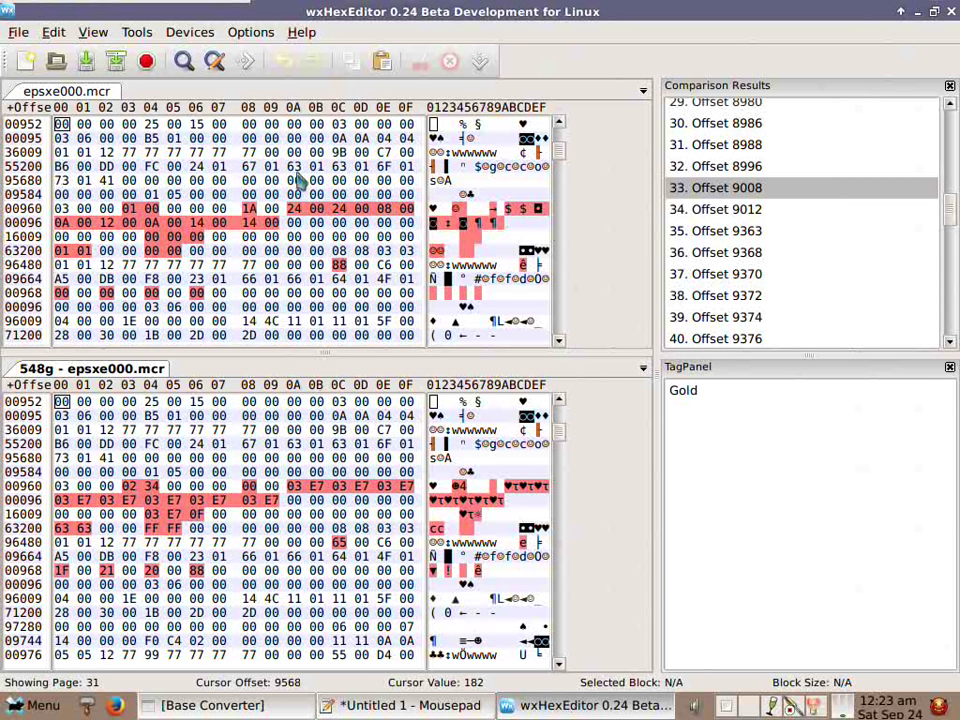
scroll(250, 200, down, 5)
scroll(230, 250, up, 1)
scroll(195, 215, down, 1)
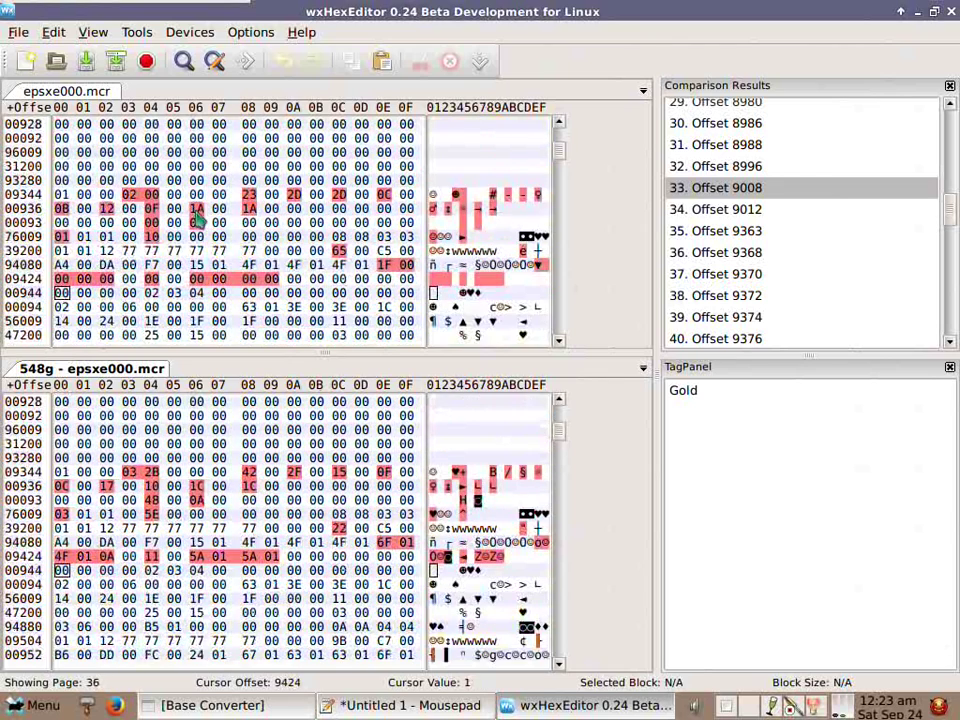
scroll(110, 160, down, 5)
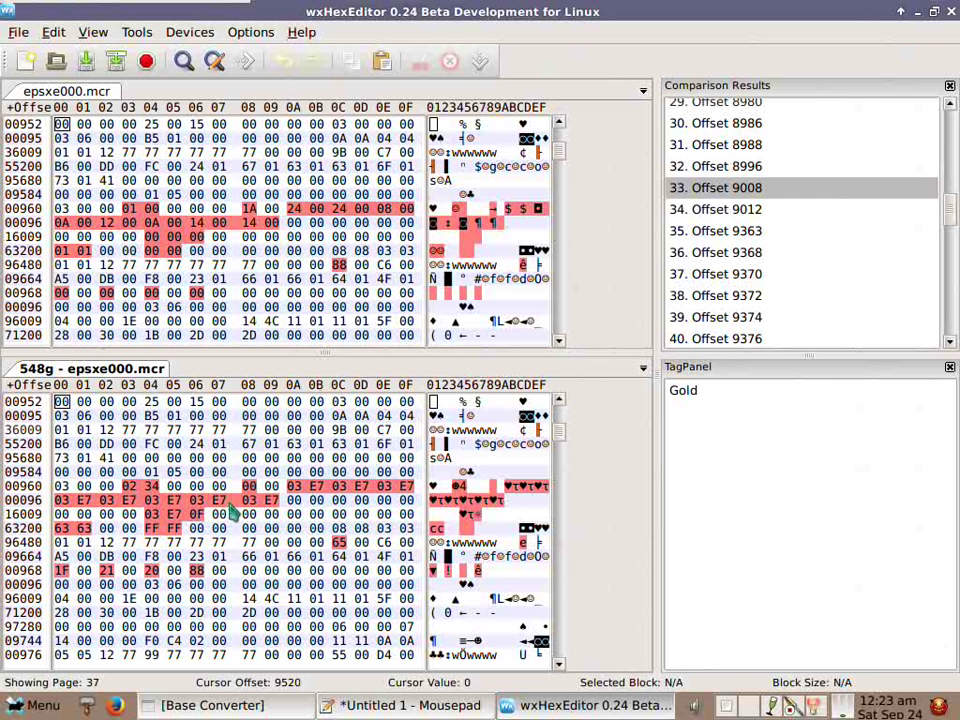
Compare the byte at offset 9619 in epsxe000.mcr with the same byte in 548g - epsxe000.mcr.
click(131, 208)
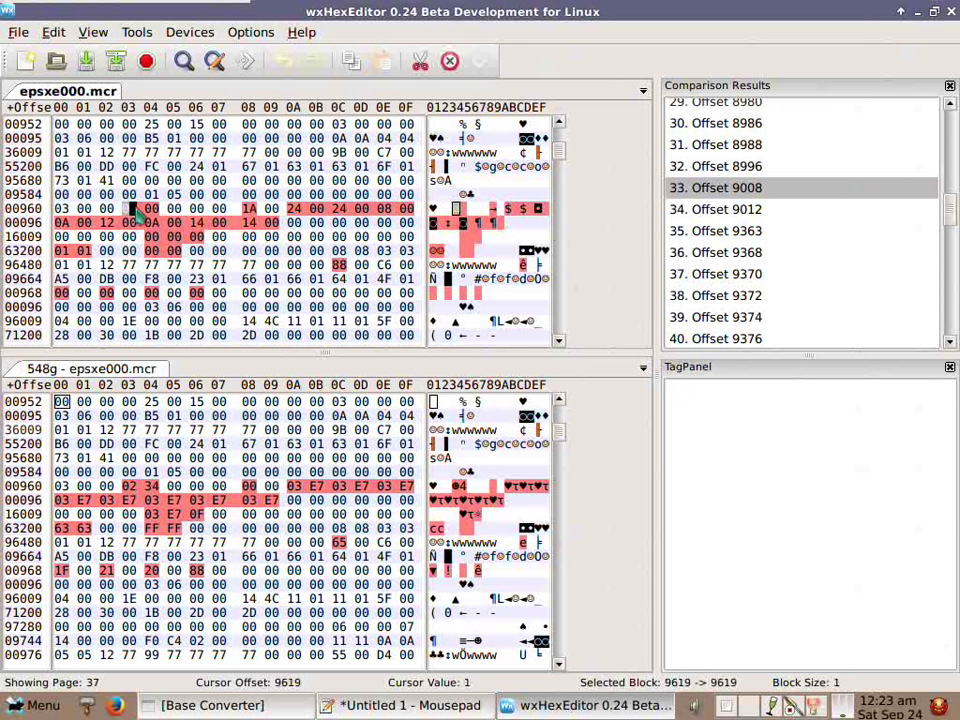
drag(128, 487, 140, 489)
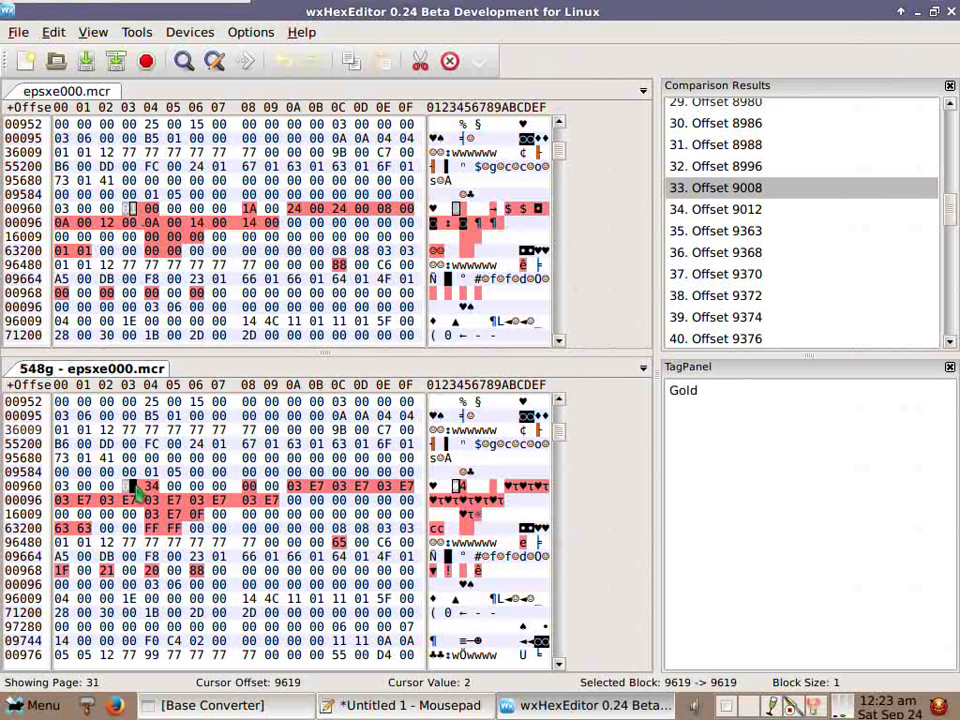
click(268, 556)
drag(130, 488, 140, 490)
Set the byte at offset 9619 in epsxe000.mcr to 22.
click(127, 208)
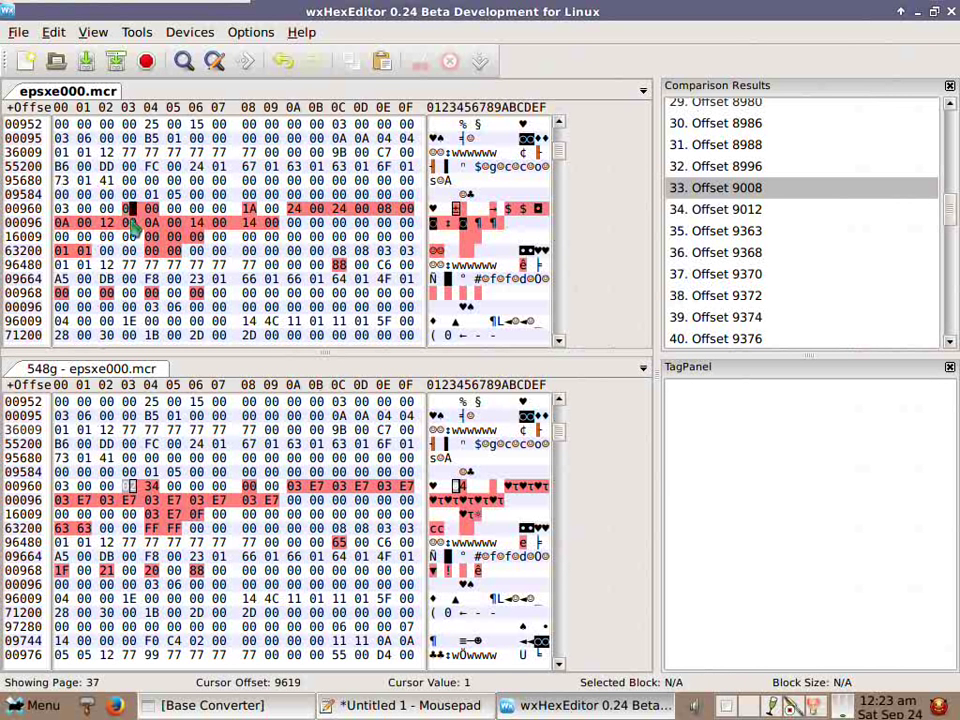
text(f1)
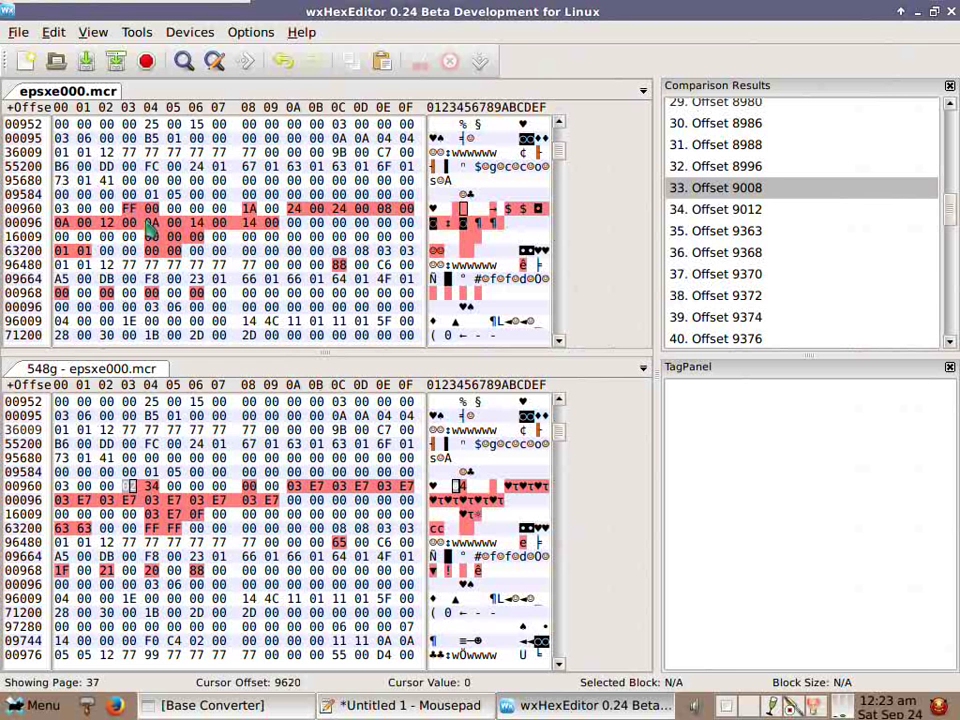
click(129, 207)
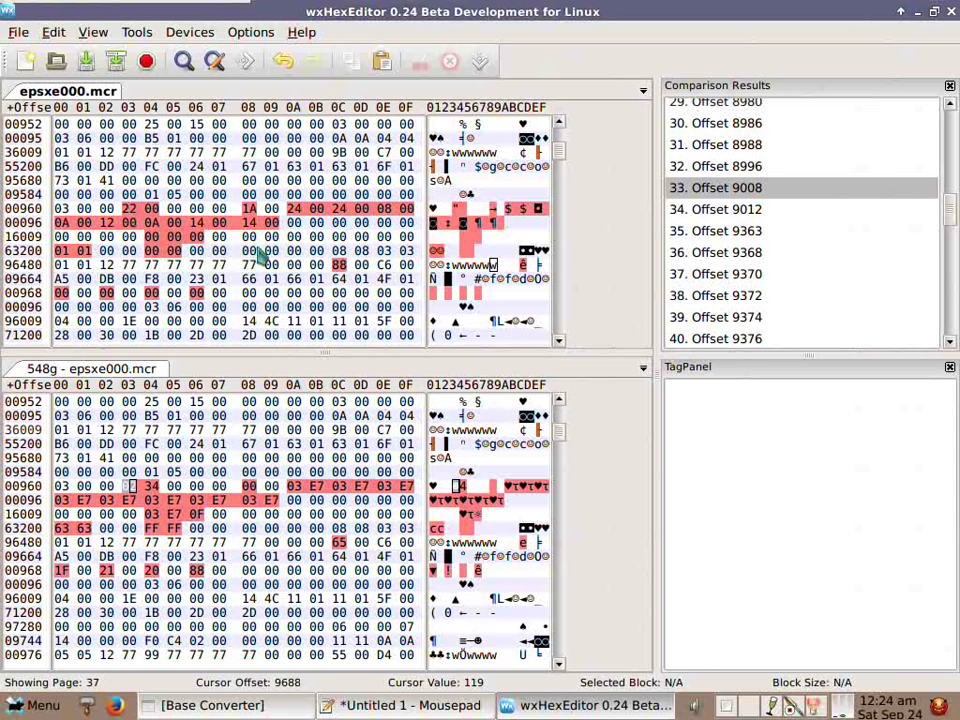
Locate the gold bytes again and place the cursor at offset 9008 in epsxe000.mcr.
scroll(150, 255, up, 4)
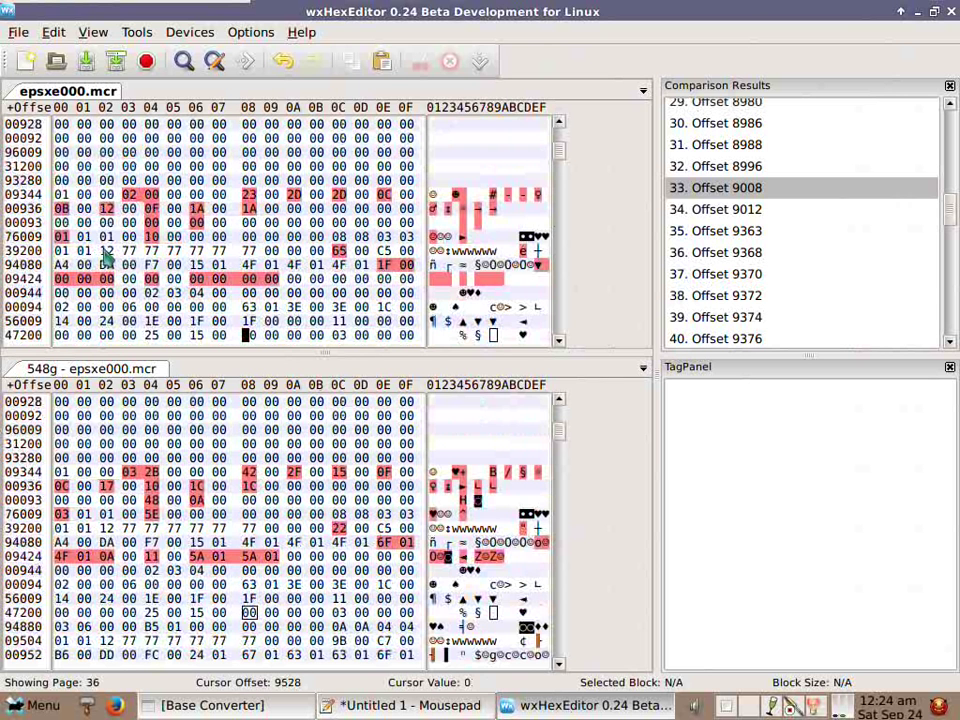
click(757, 192)
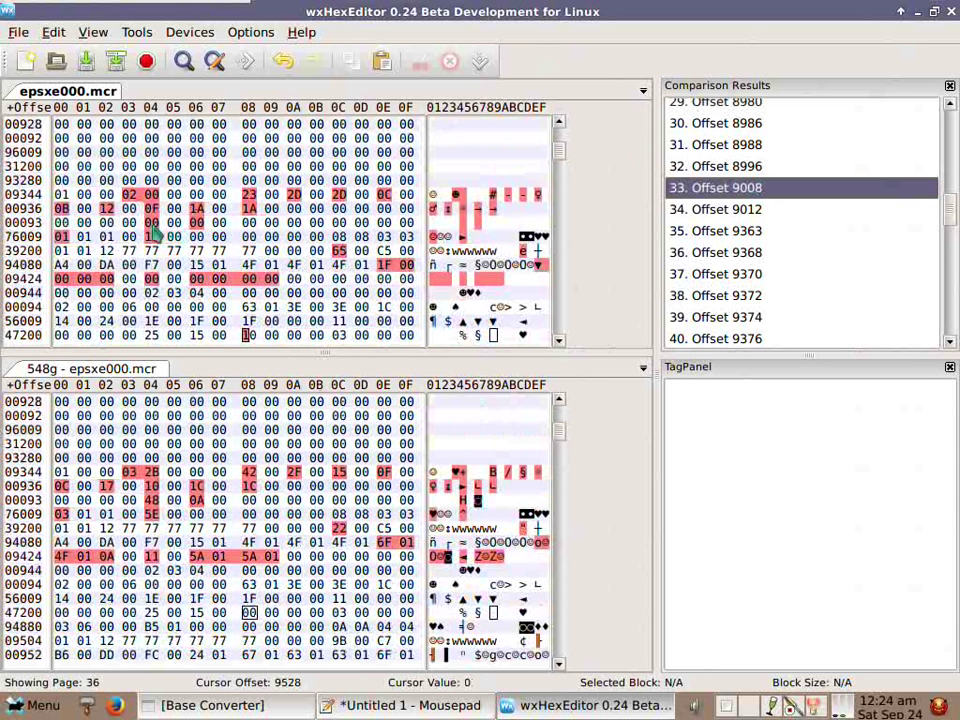
scroll(75, 250, up, 6)
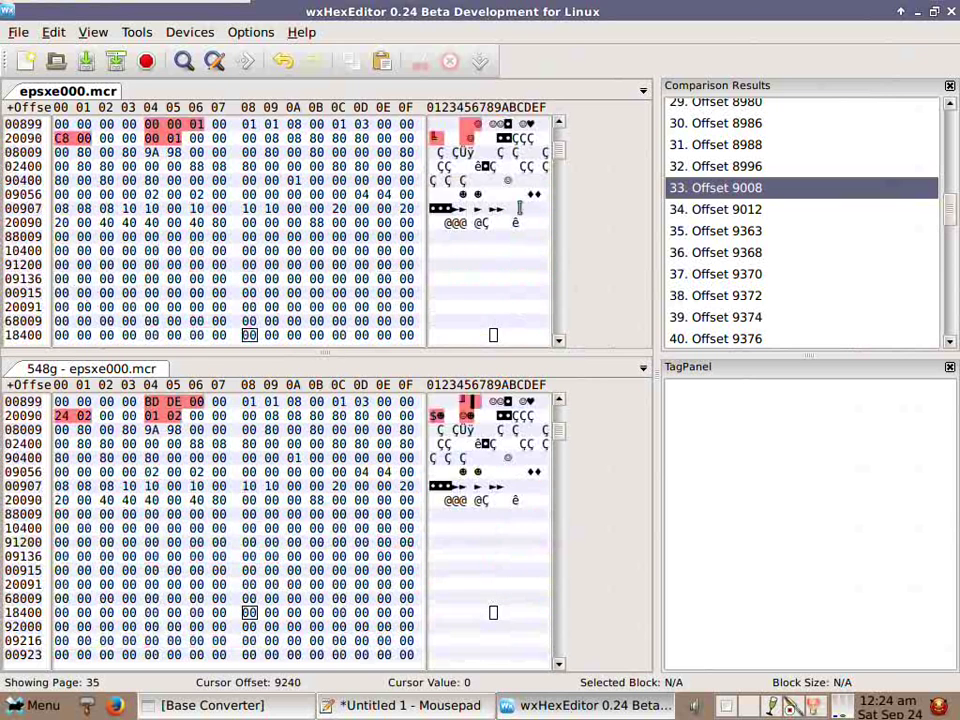
scroll(132, 200, up, 2)
click(61, 224)
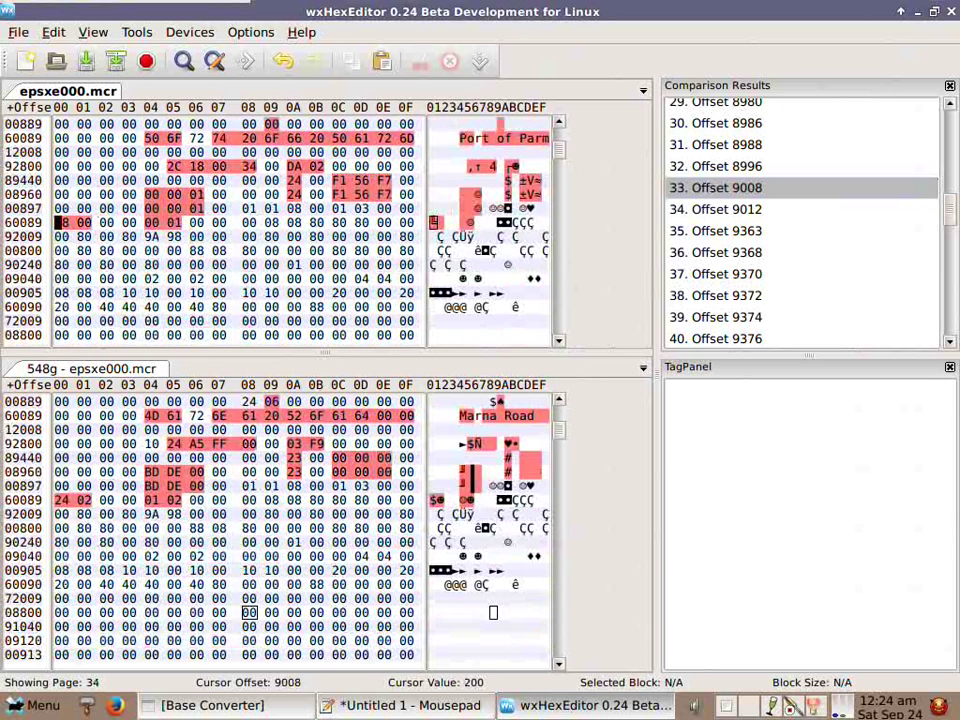
Switch to Base Converter and convert the hexadecimal value 2222 to decimal.
click(185, 704)
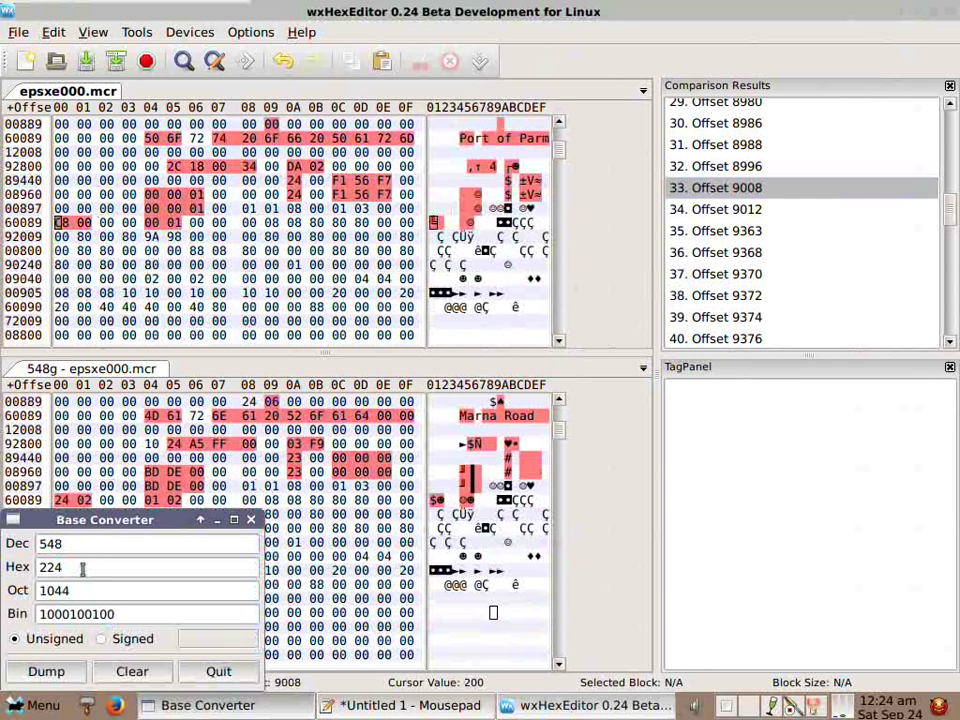
key(BackSpace)
key(BackSpace)
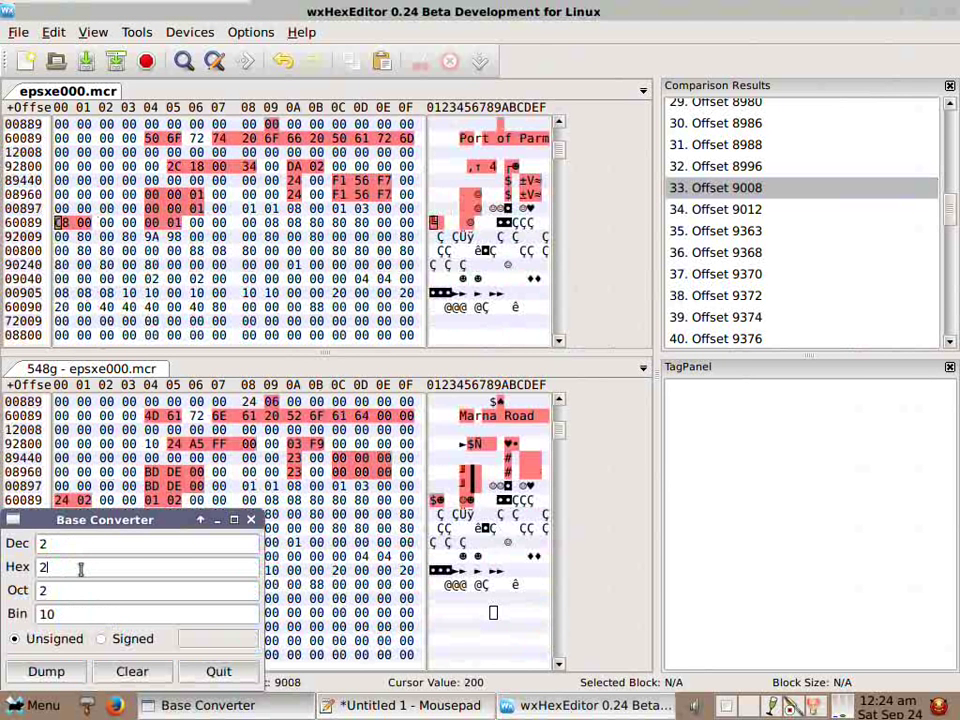
text(222)
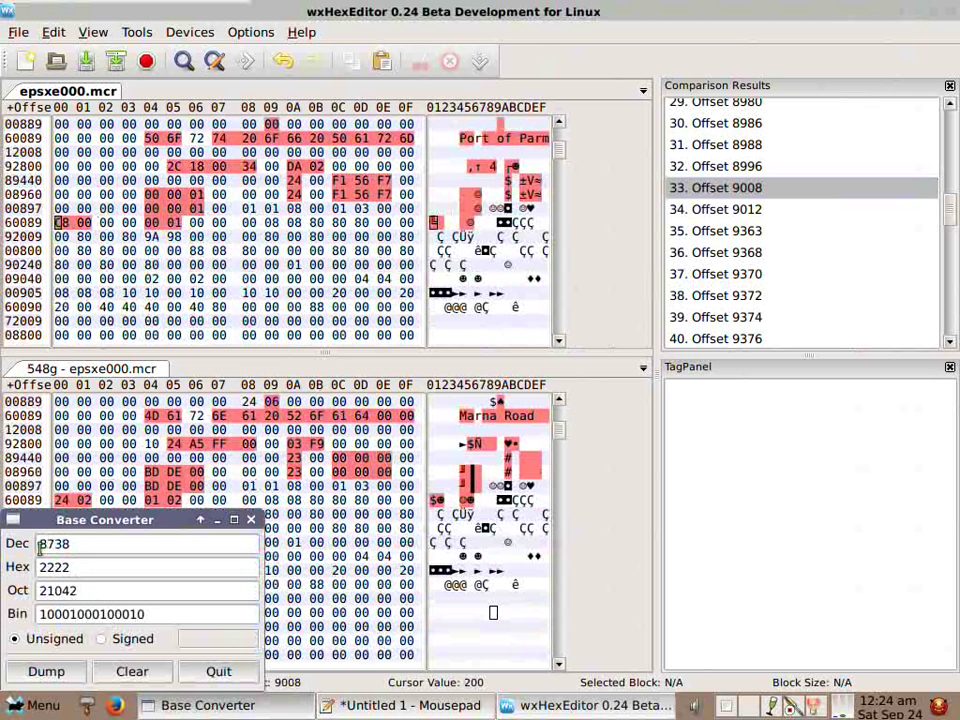
Overwrite the gold bytes at offsets 9008 and 9009 in epsxe000.mcr with 22 22, and minimise Base Converter.
click(60, 222)
text(222)
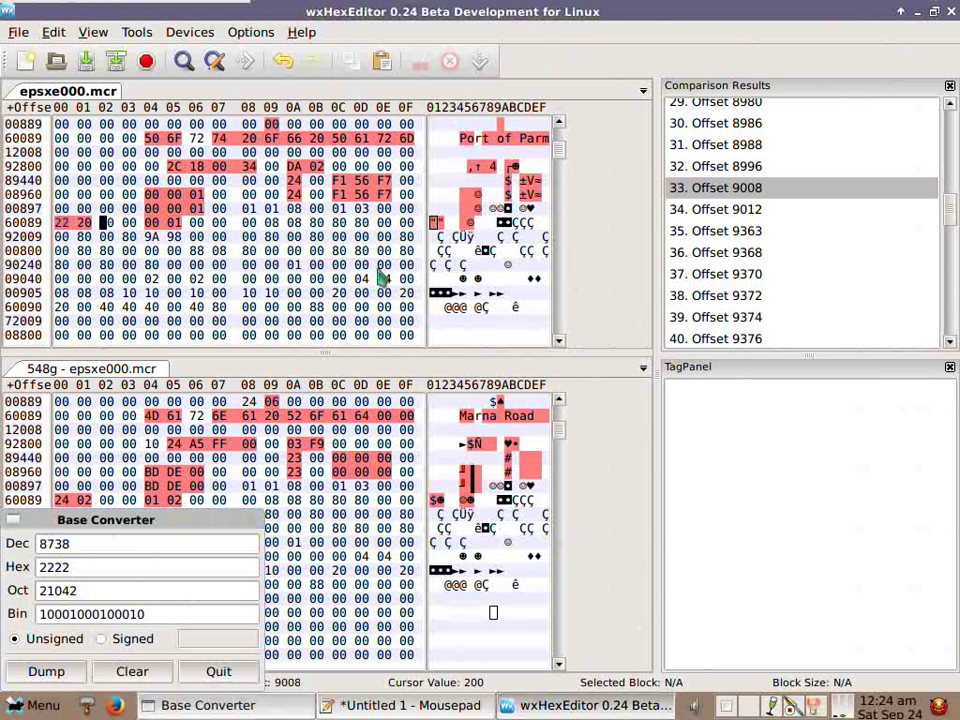
text(2)
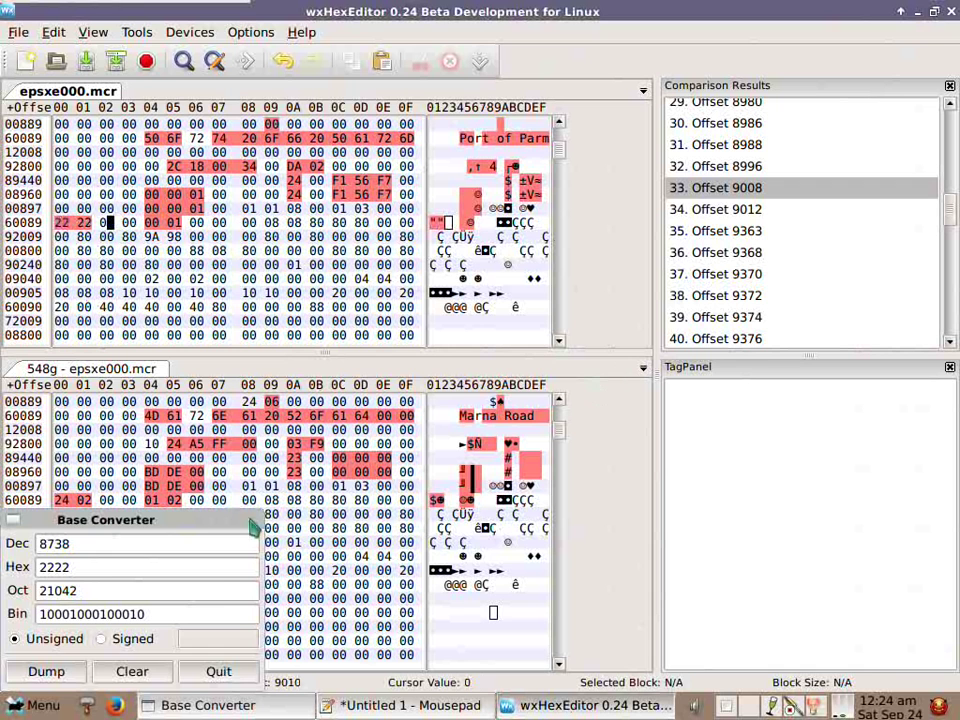
click(222, 527)
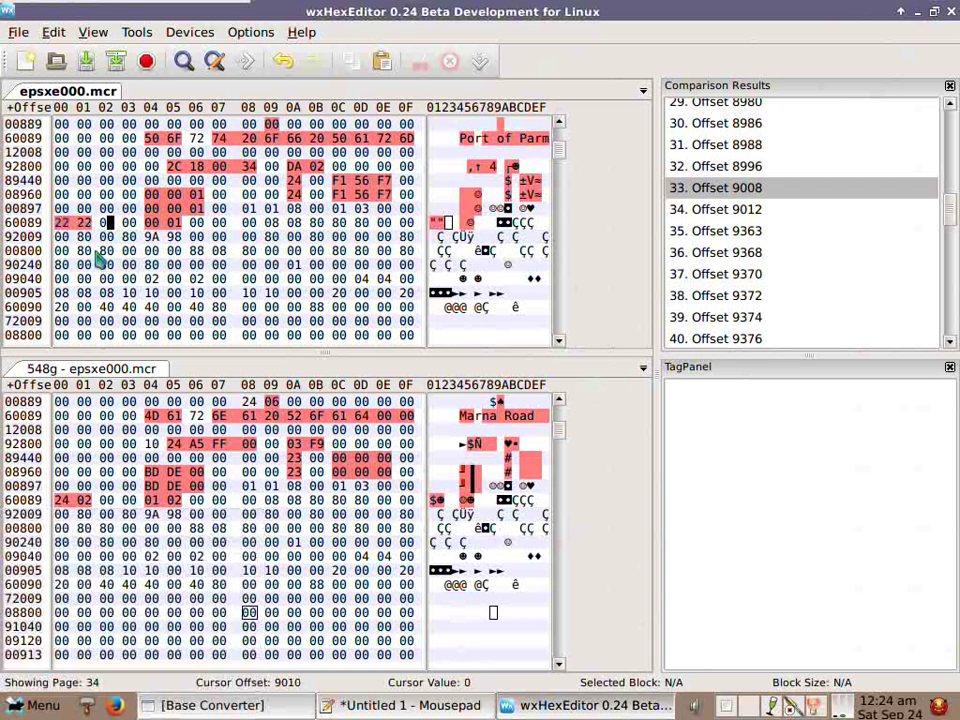
Check the edited byte at offset 9619 in epsxe000.mcr and set the byte at offset 9363 to 22.
scroll(98, 258, down, 6)
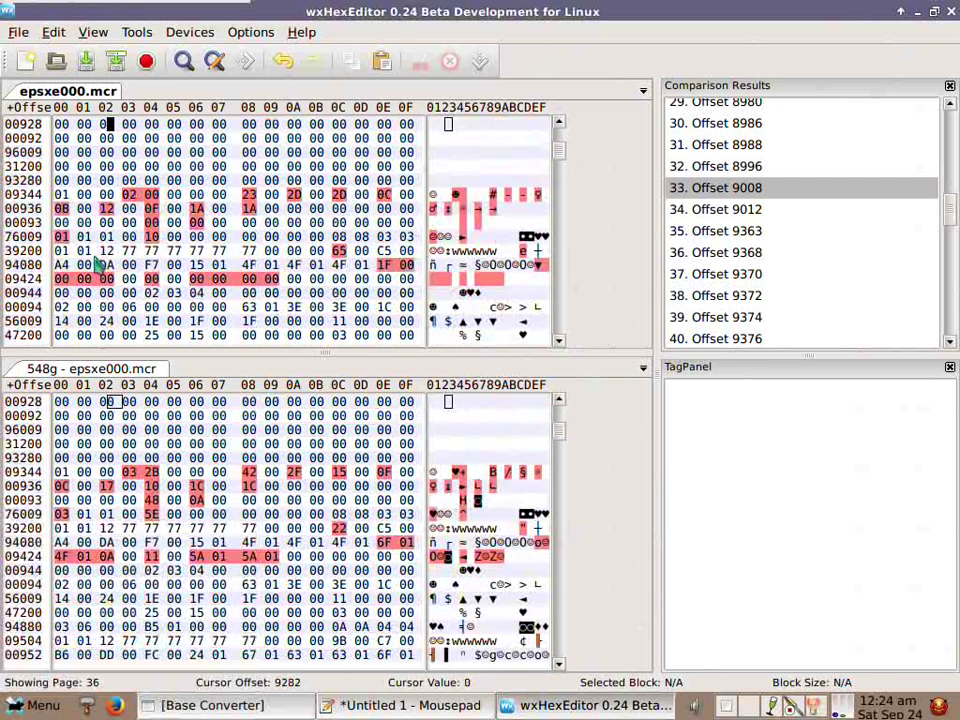
scroll(131, 203, down, 4)
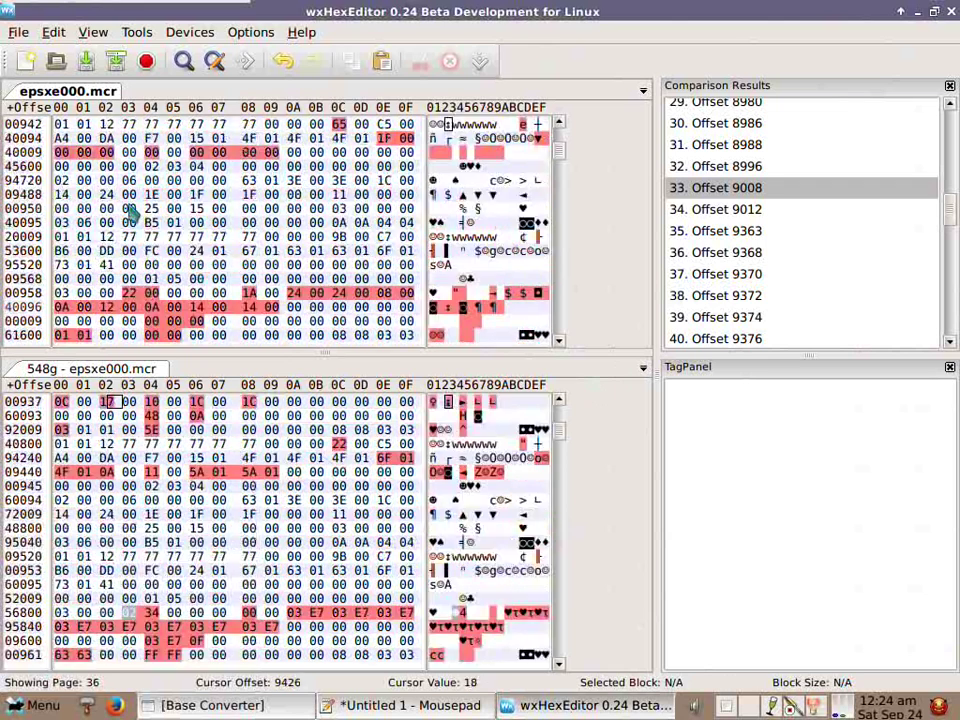
click(128, 254)
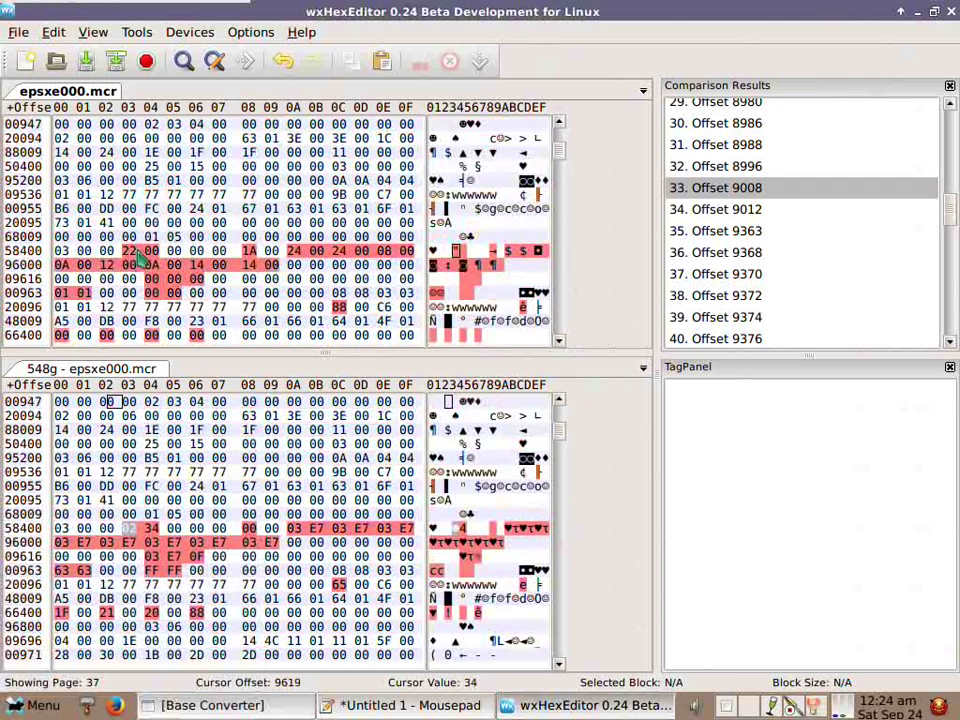
scroll(135, 258, up, 5)
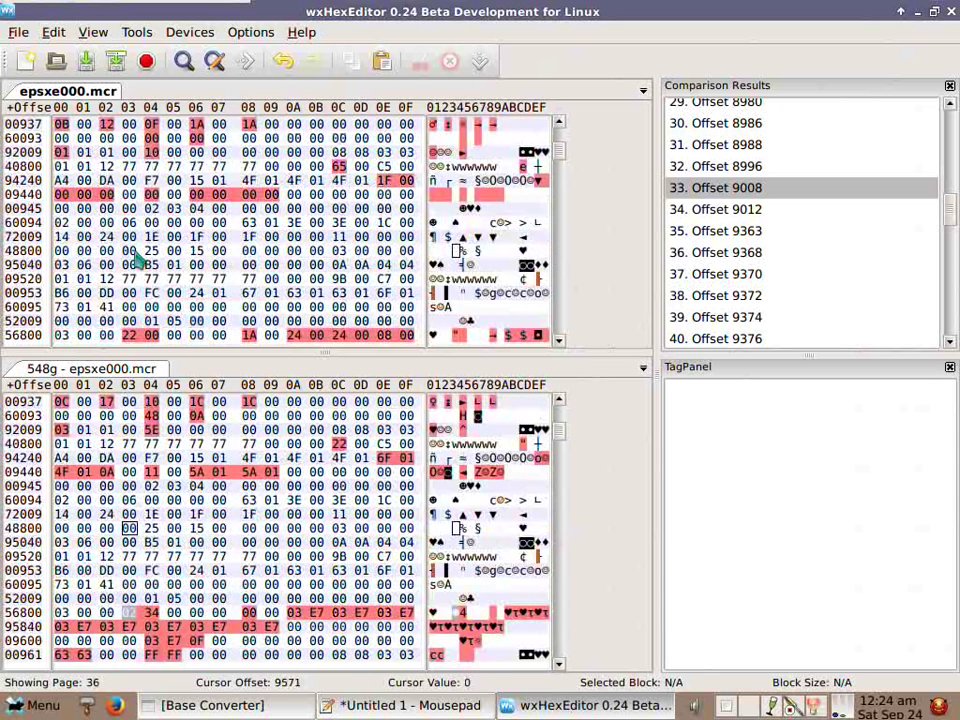
click(129, 196)
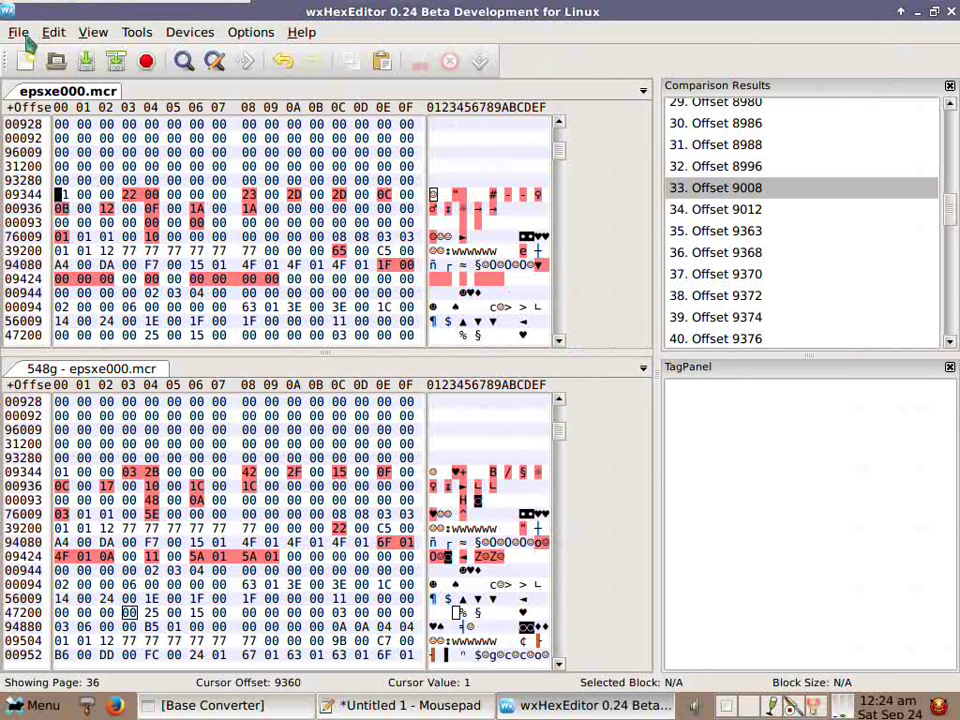
Save the changes to epsxe000.mcr and close wxHexEditor, dismissing its error dialog.
click(19, 33)
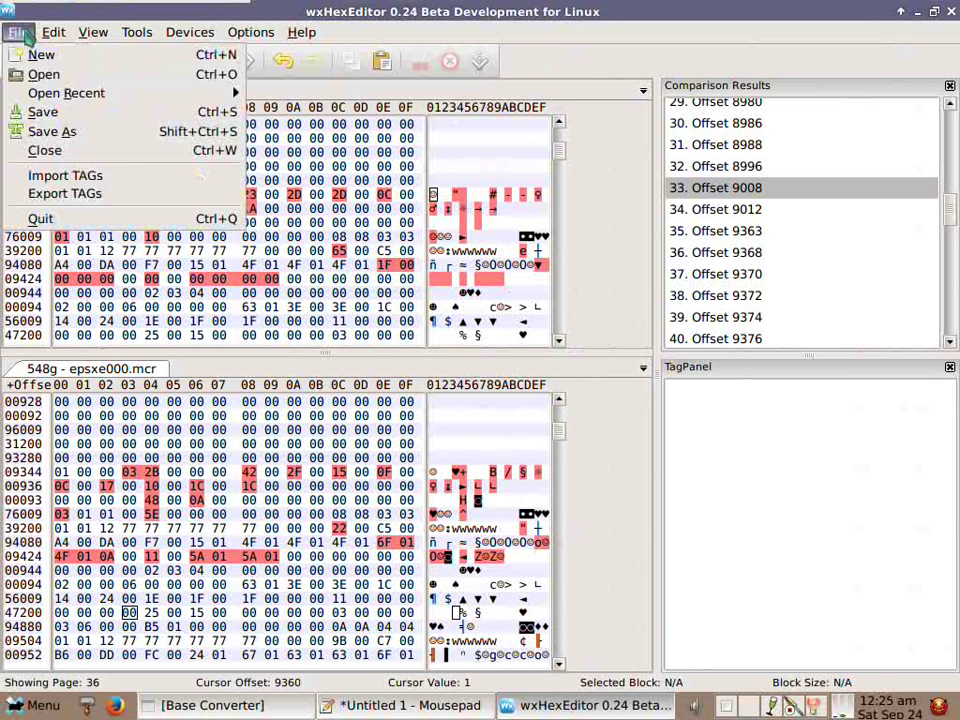
click(32, 111)
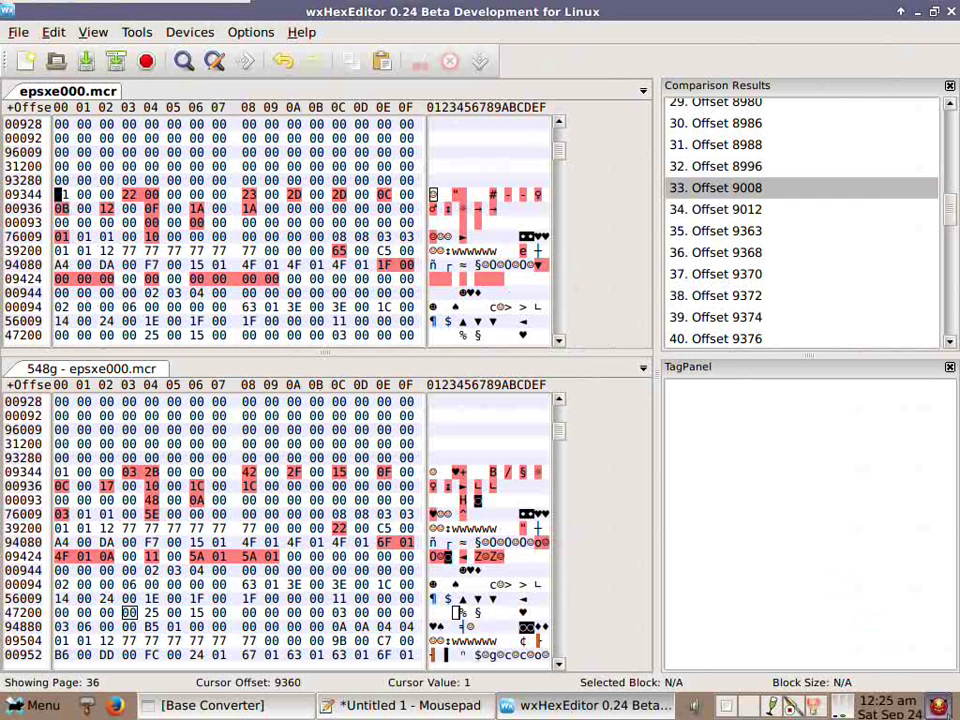
key(alt+Tab)
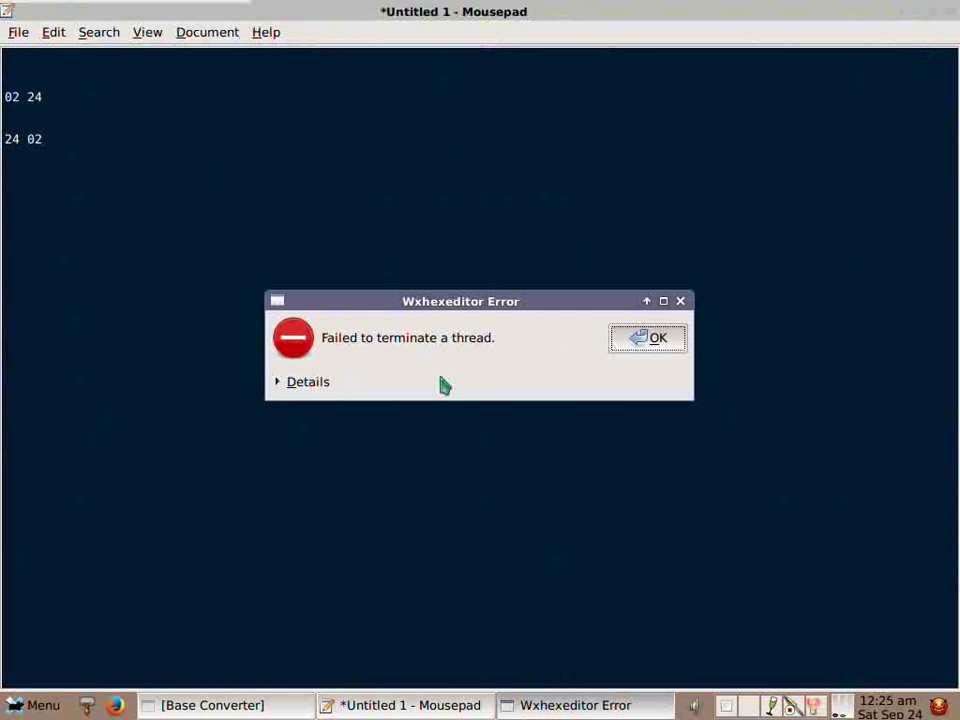
click(640, 343)
Close the untitled Mousepad document without saving it and open the file manager.
click(951, 12)
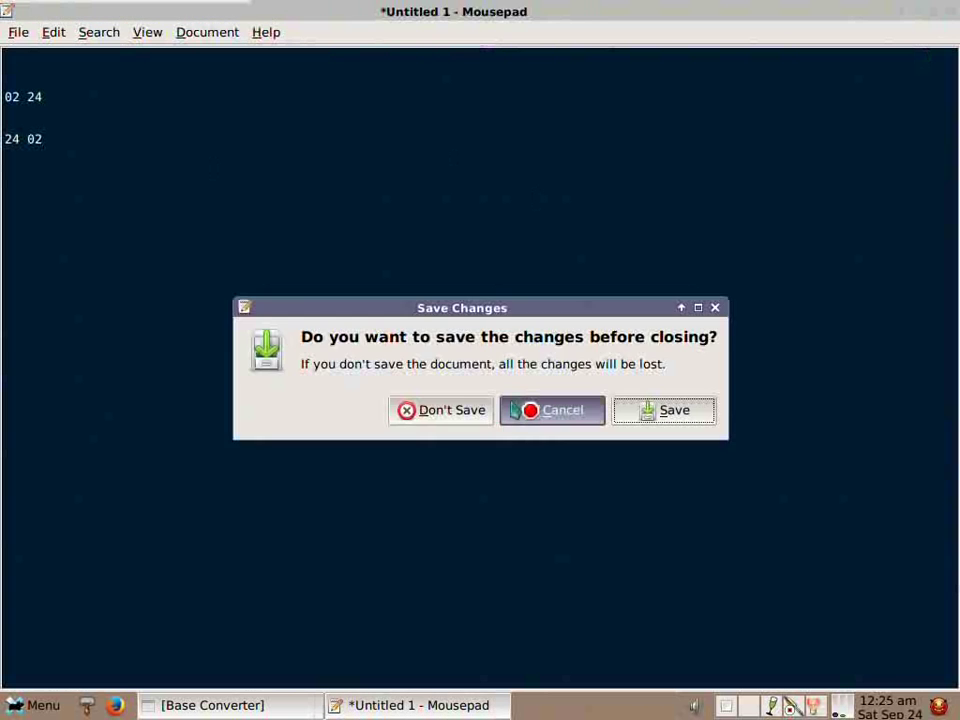
click(458, 411)
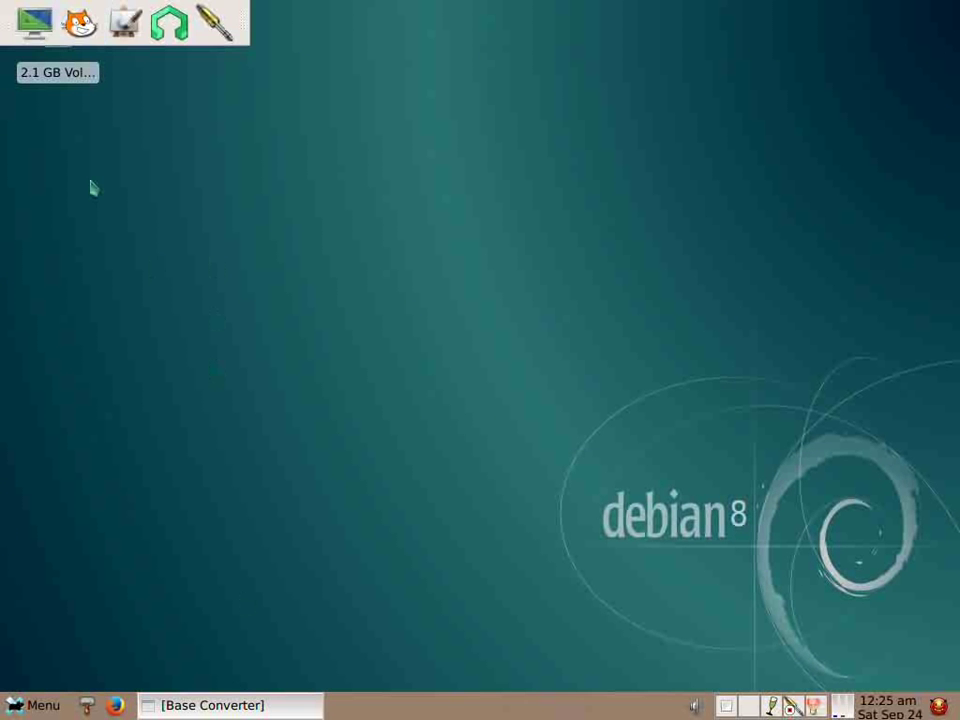
click(87, 705)
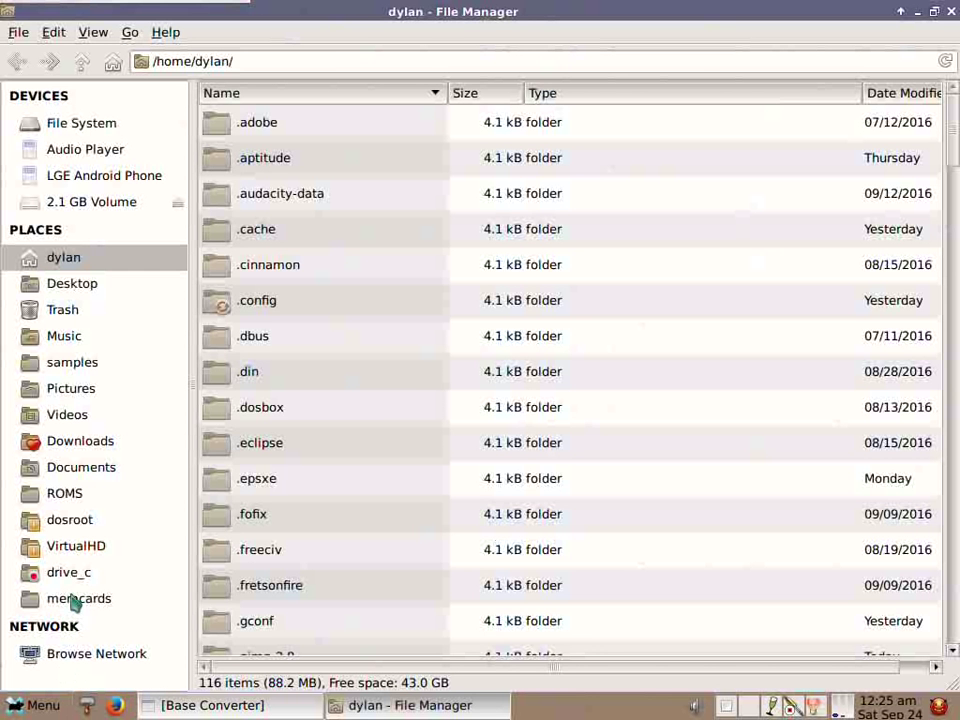
Launch ePSXe from the memcards folder and run Grandia (CD1) from its game list.
click(76, 599)
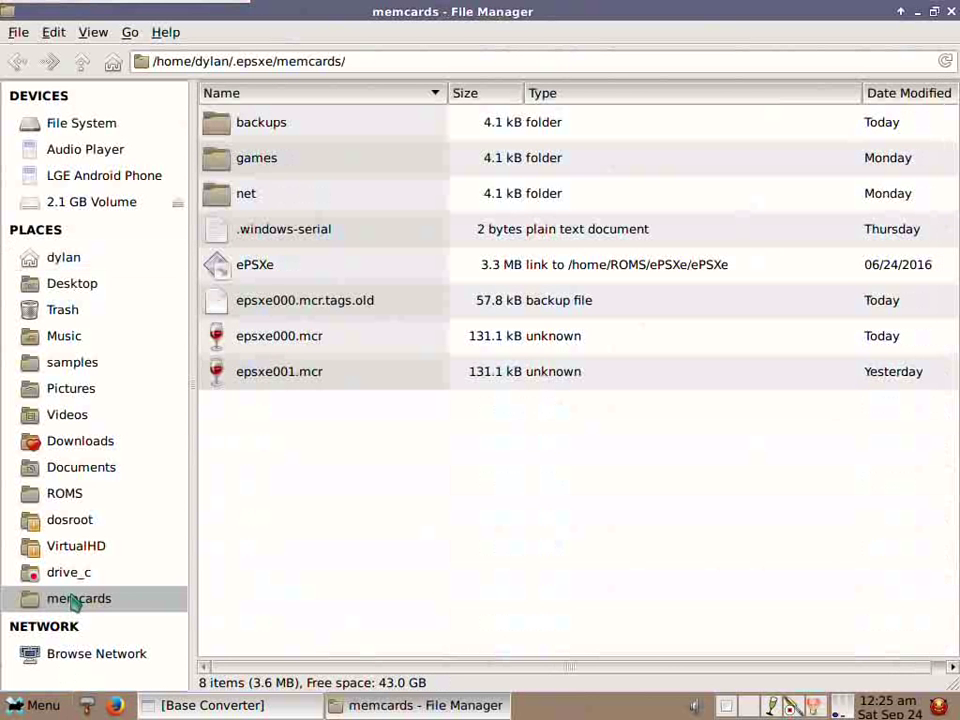
click(266, 265)
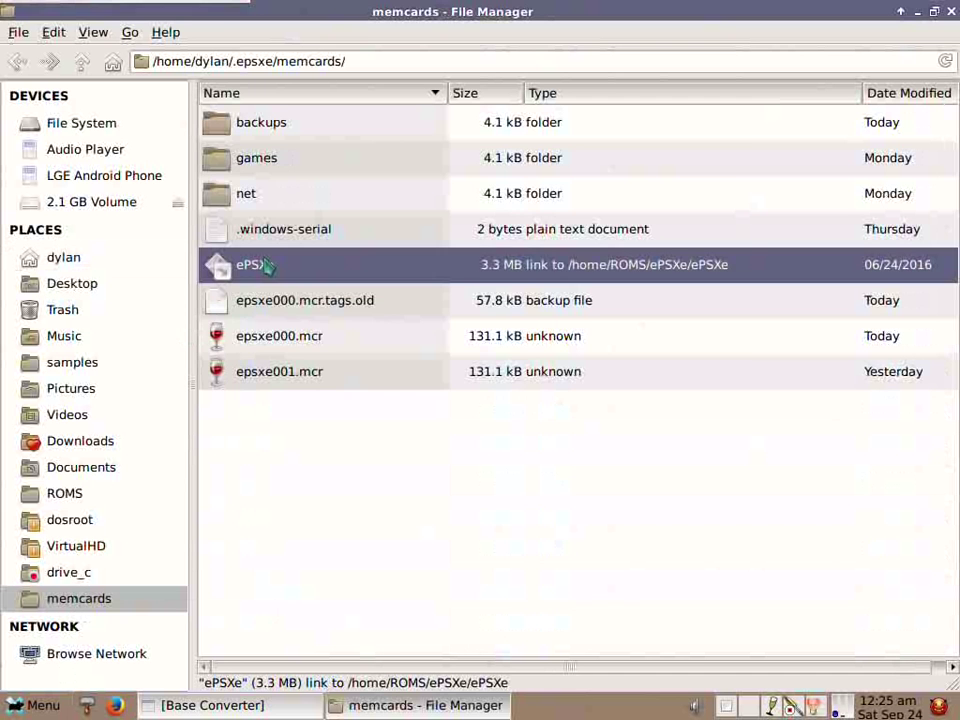
click(229, 163)
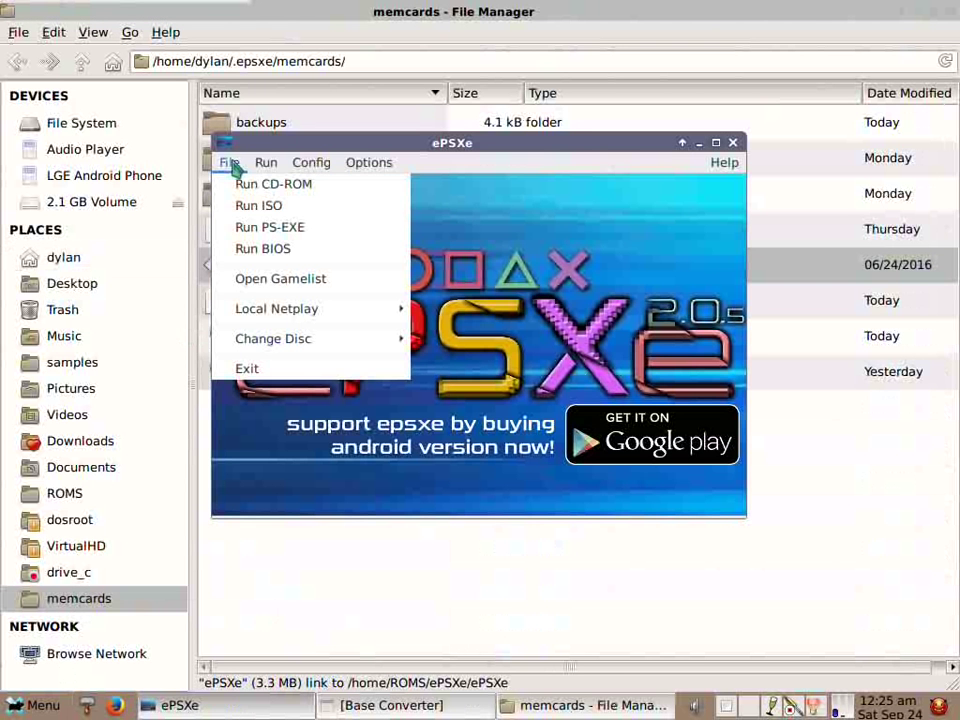
click(274, 279)
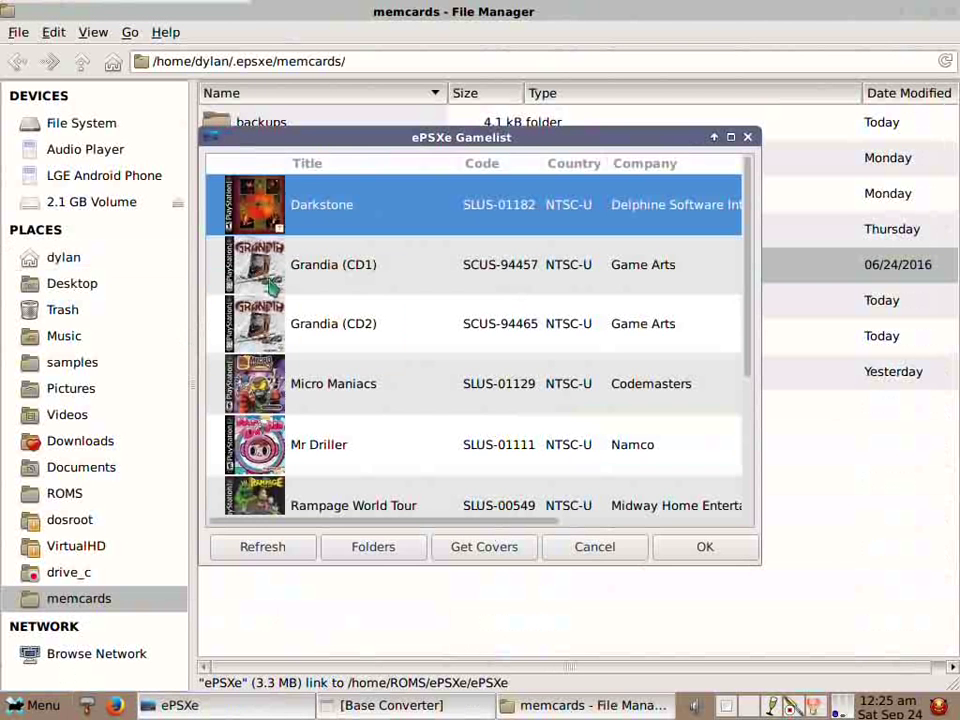
click(328, 272)
click(705, 545)
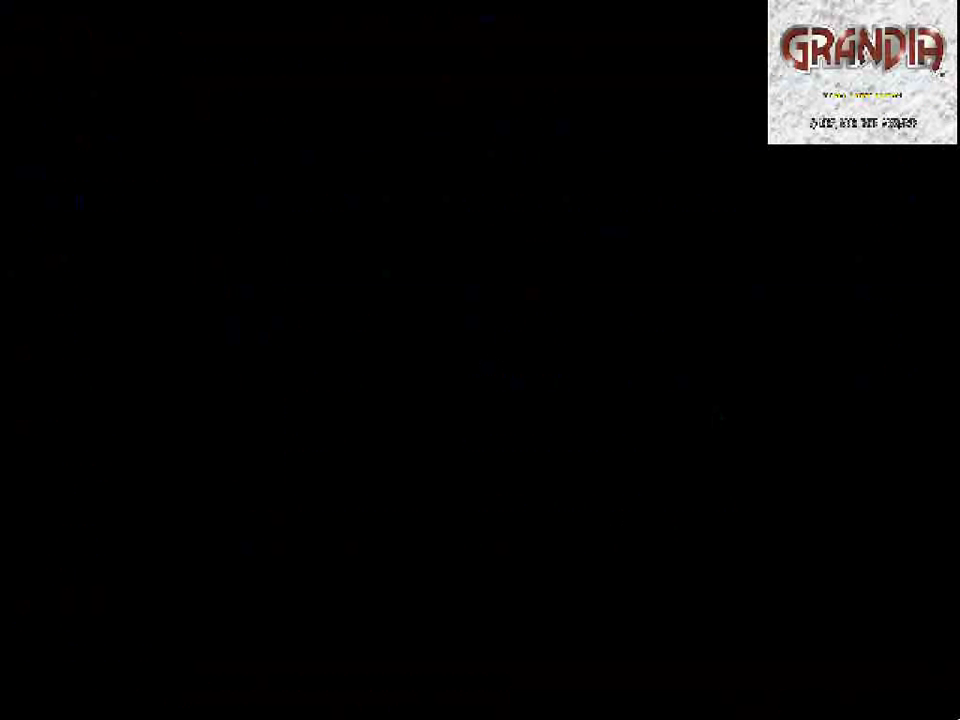
Load the Port of Parm save in position 5 from memory card slot 1.
key(Return)
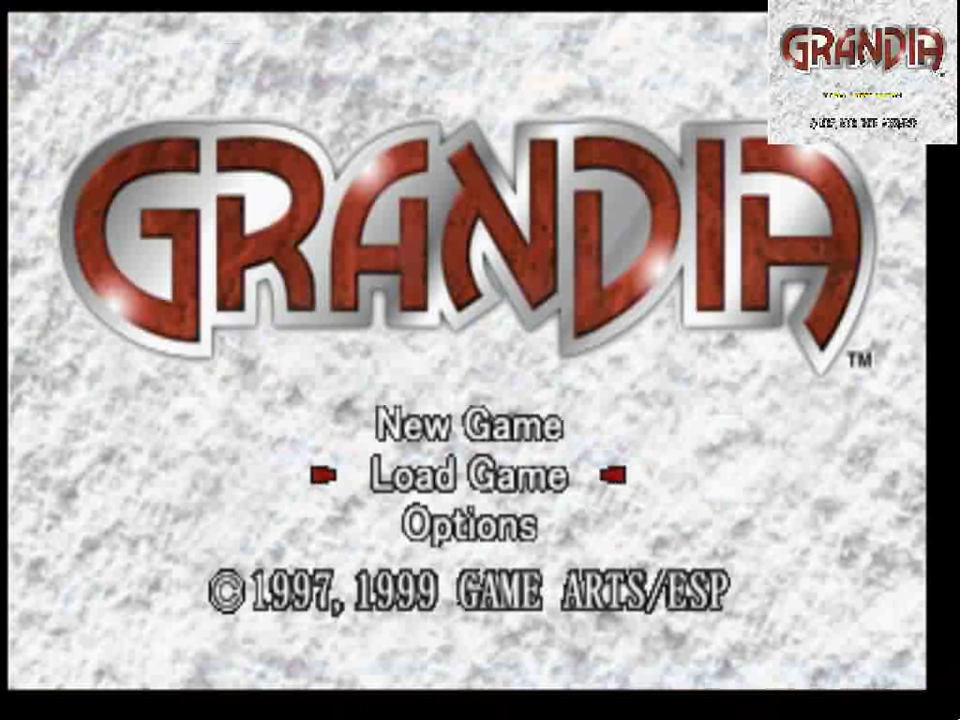
key(Return)
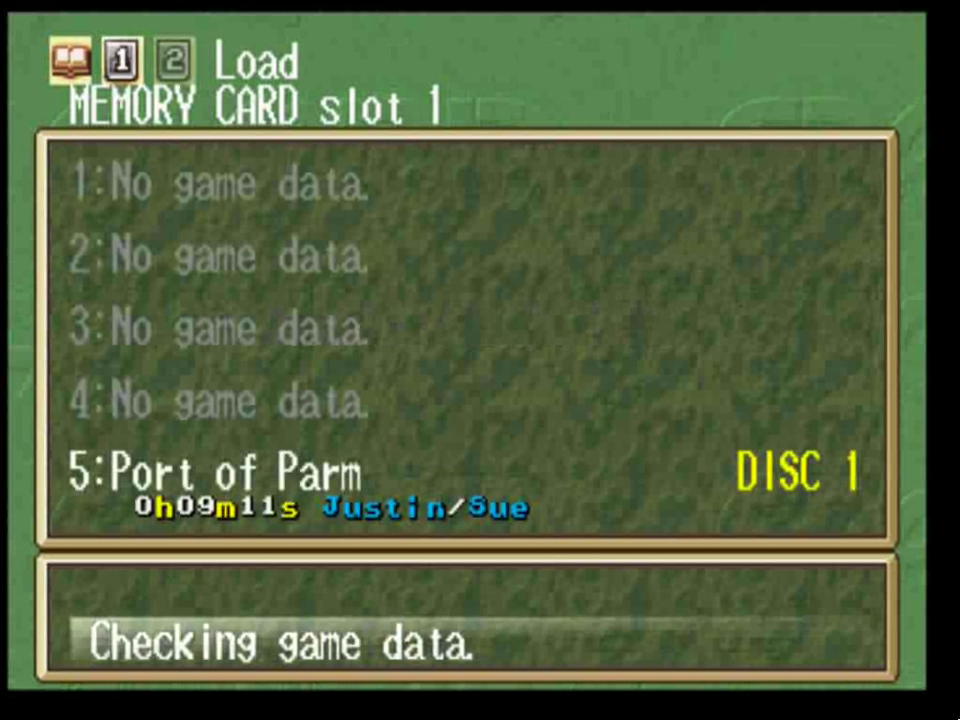
key(Return)
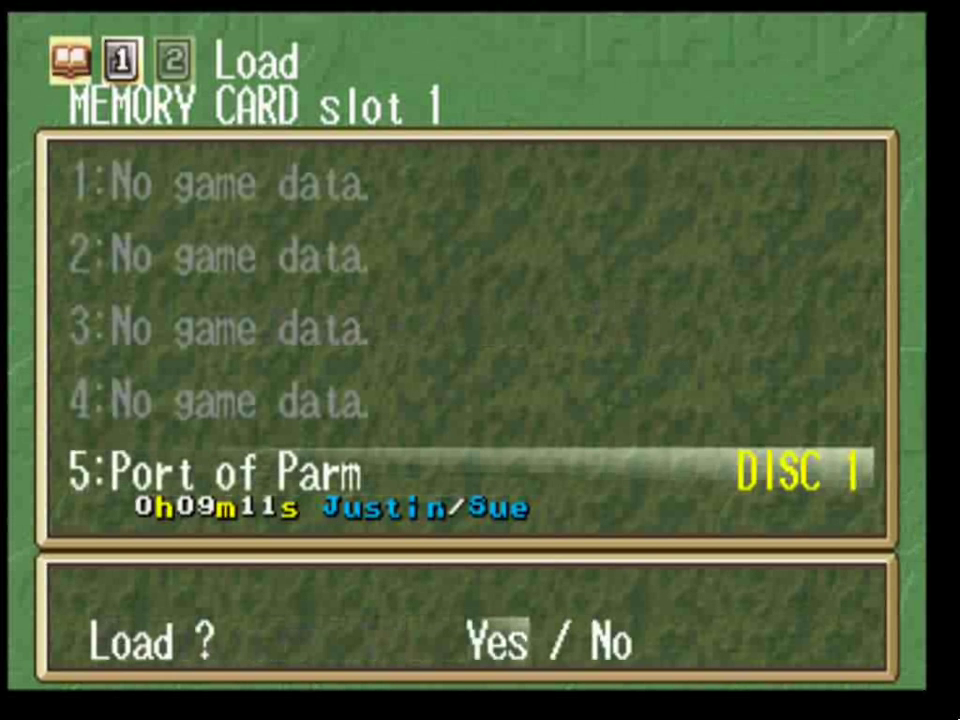
key(Return)
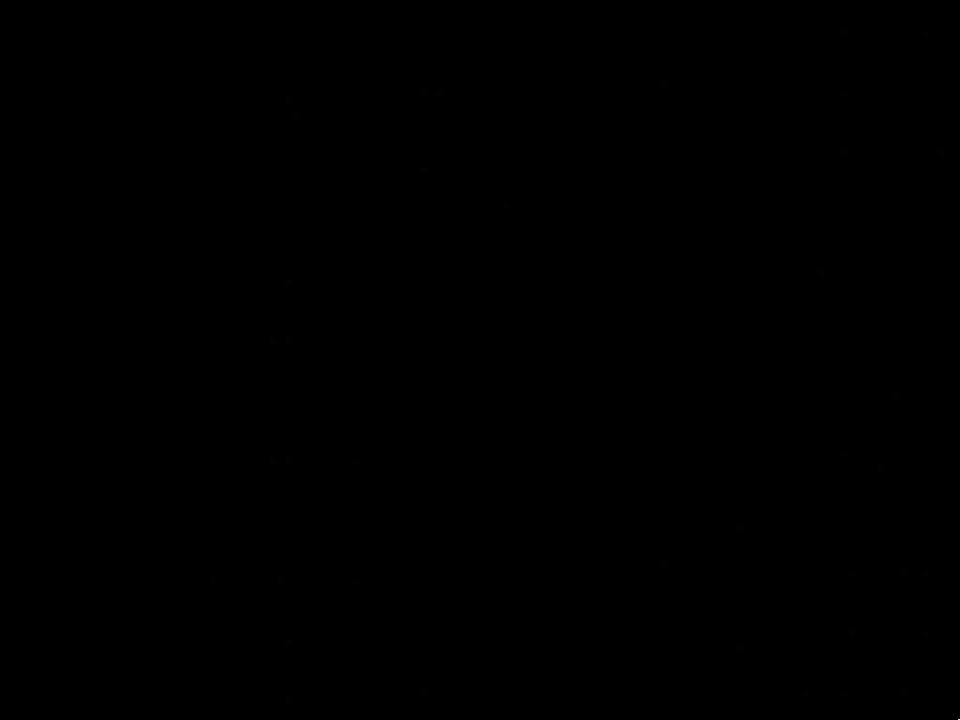
Check the edited gold and Justin's level on his in-game status screen, and quit the emulator.
key(Left)
key(Down)
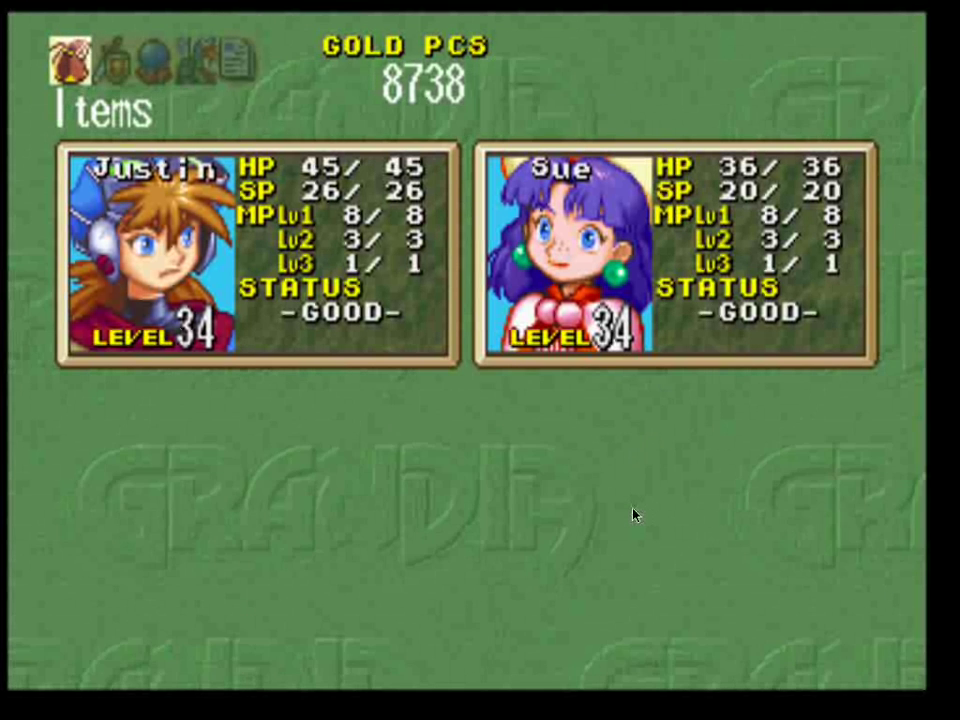
click(112, 66)
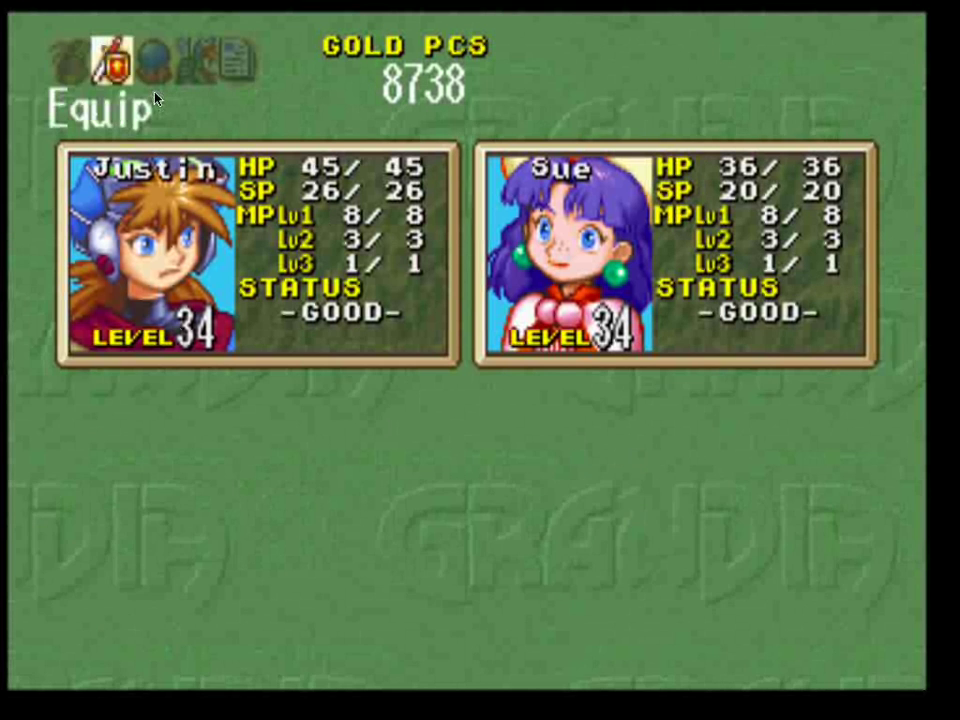
key(Right)
key(Right)
key(Return)
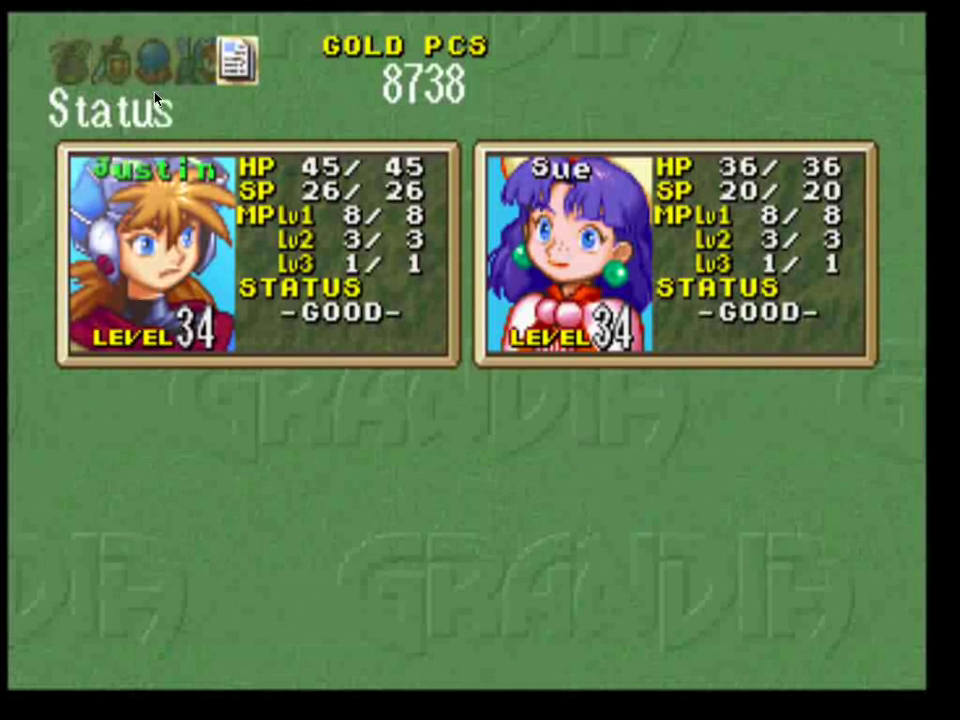
key(Return)
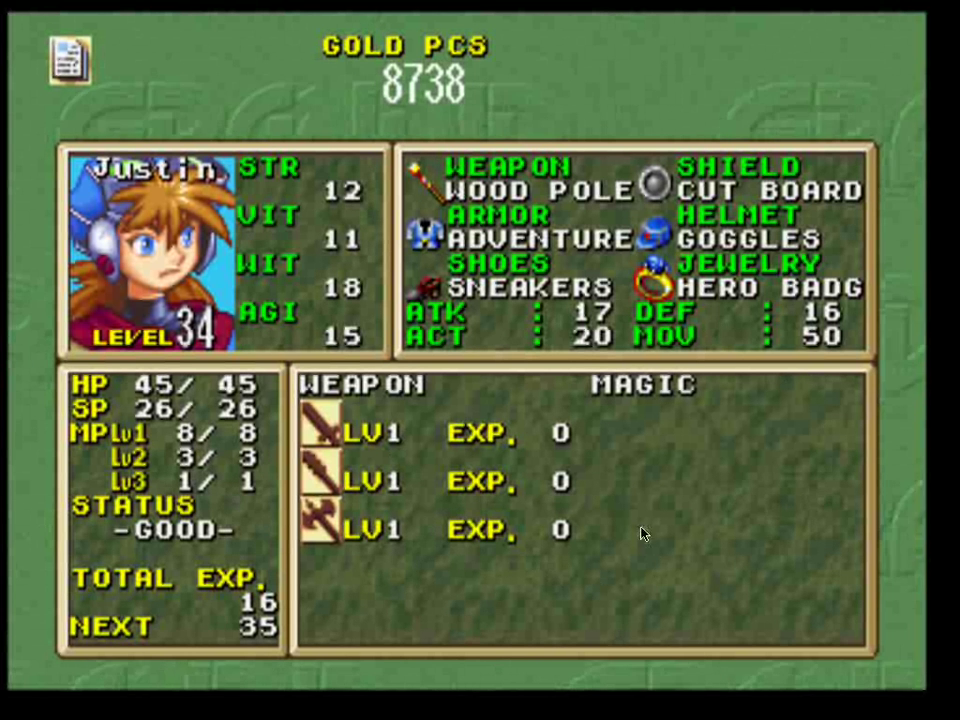
key(Escape)
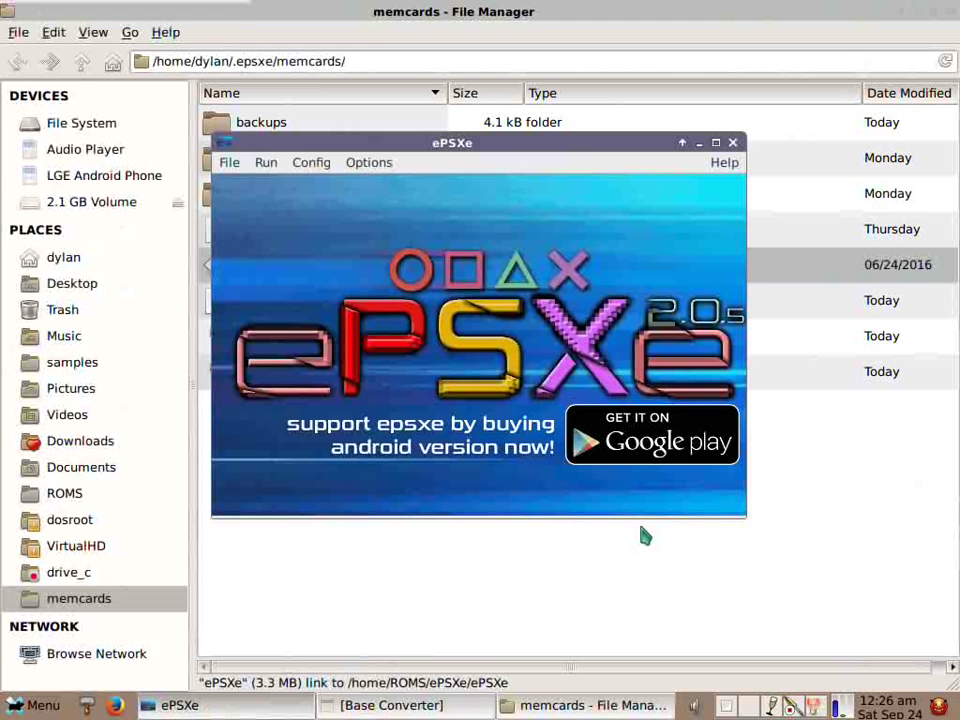
click(733, 143)
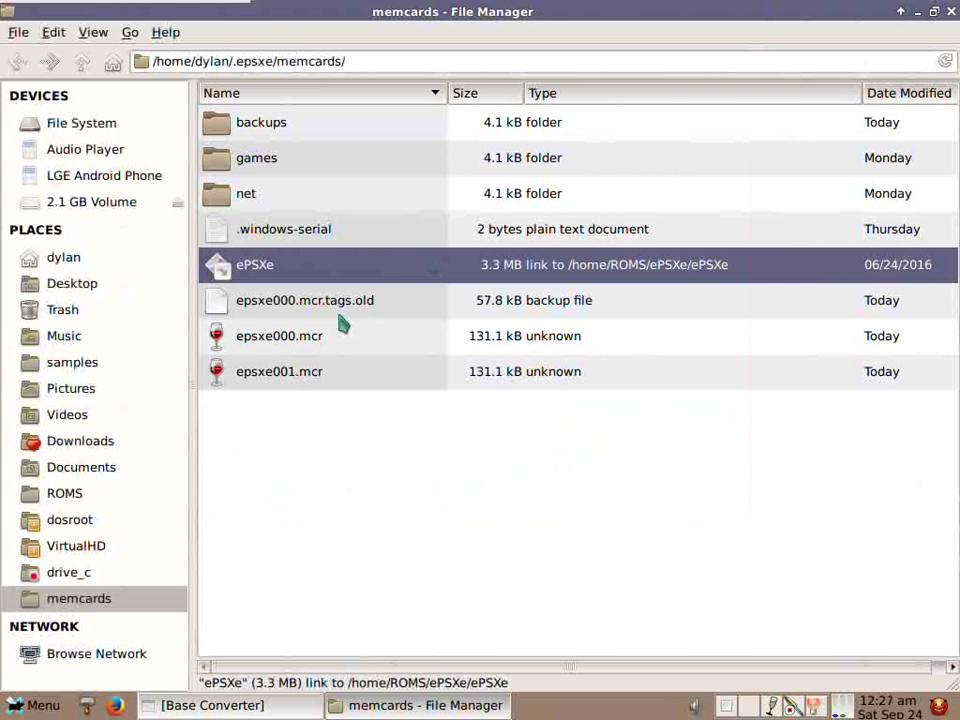
Dismiss the wxHexEditor error after opening epsxe000.mcr, and rename epsxe000.mcr.tags.old to epsxe000.mcr.tags.
click(326, 340)
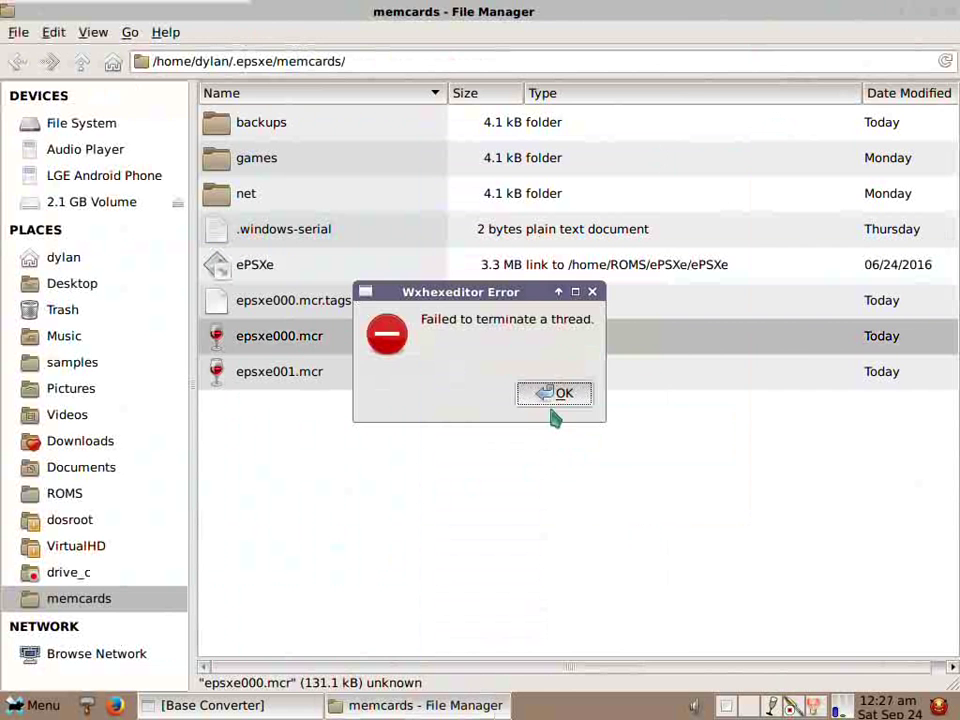
click(553, 392)
right_click(370, 302)
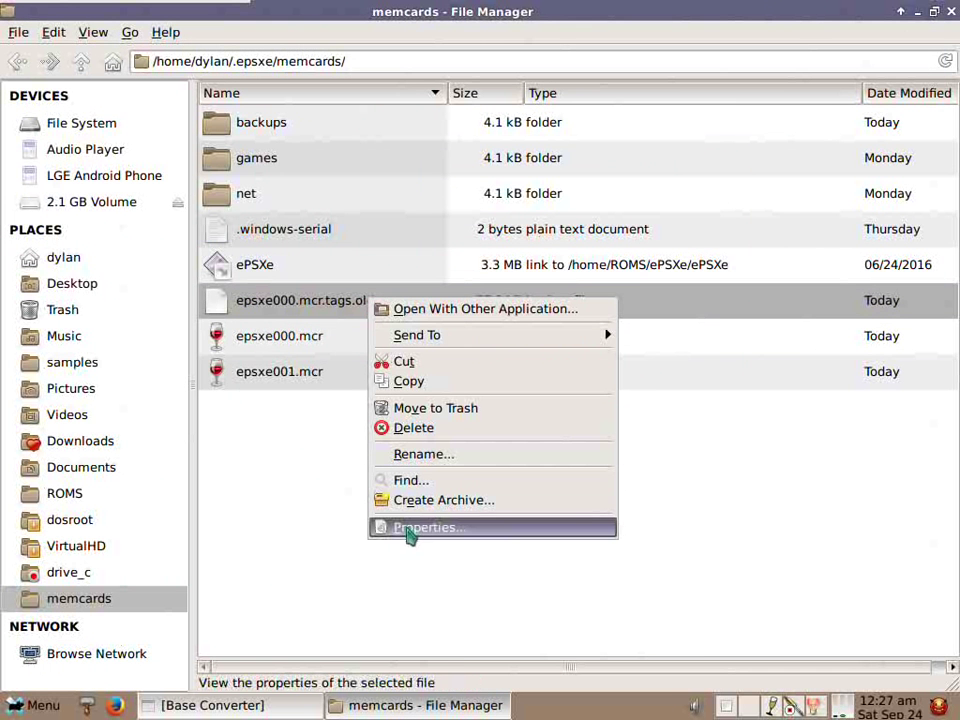
click(425, 455)
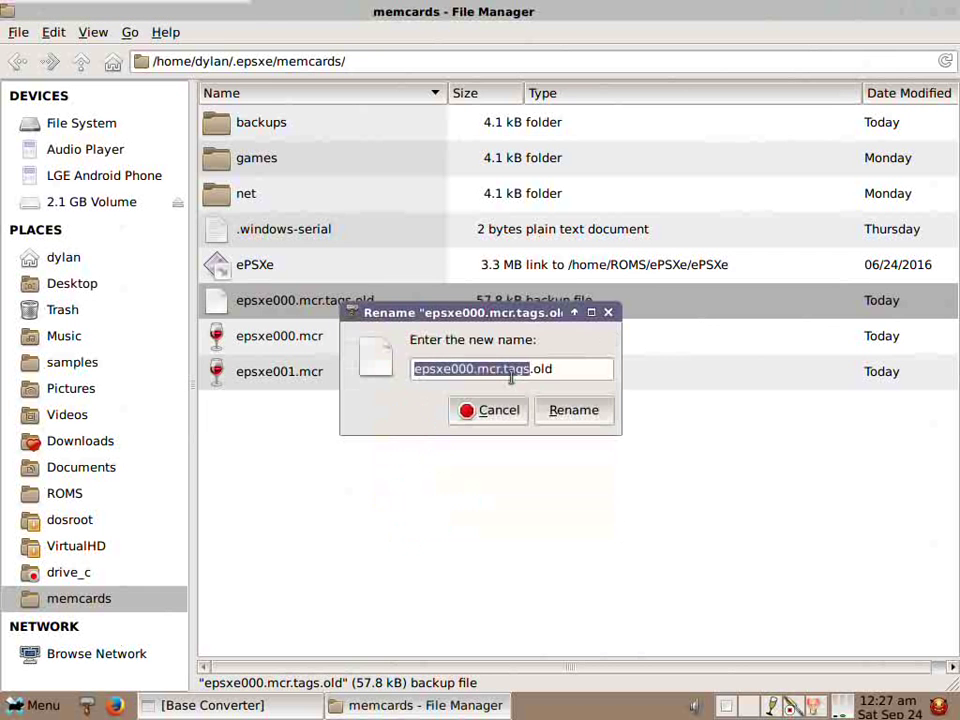
key(End)
key(BackSpace)
key(BackSpace)
key(BackSpace)
key(BackSpace)
click(574, 412)
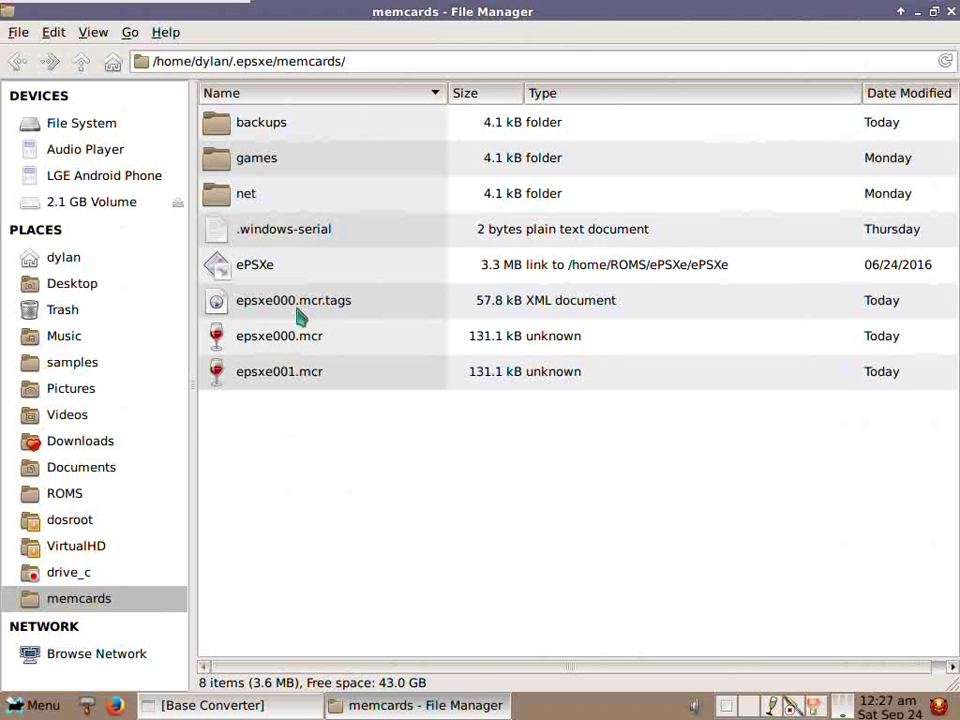
Reopen epsxe000.mcr in wxHexEditor and go to the GrandiaBupData tag.
click(249, 310)
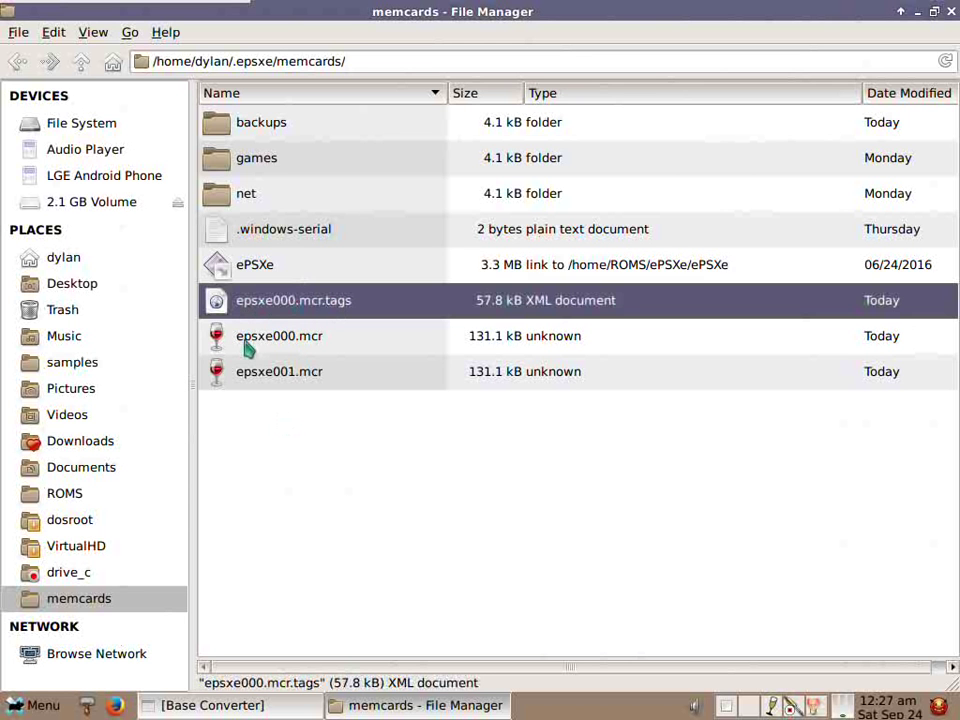
double_click(258, 340)
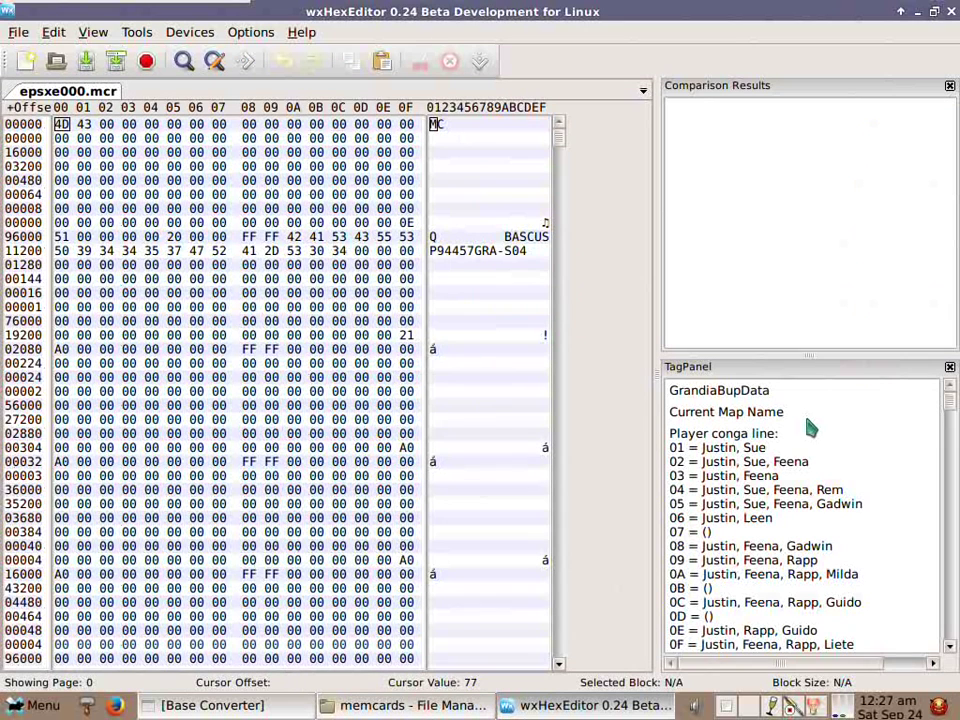
click(726, 391)
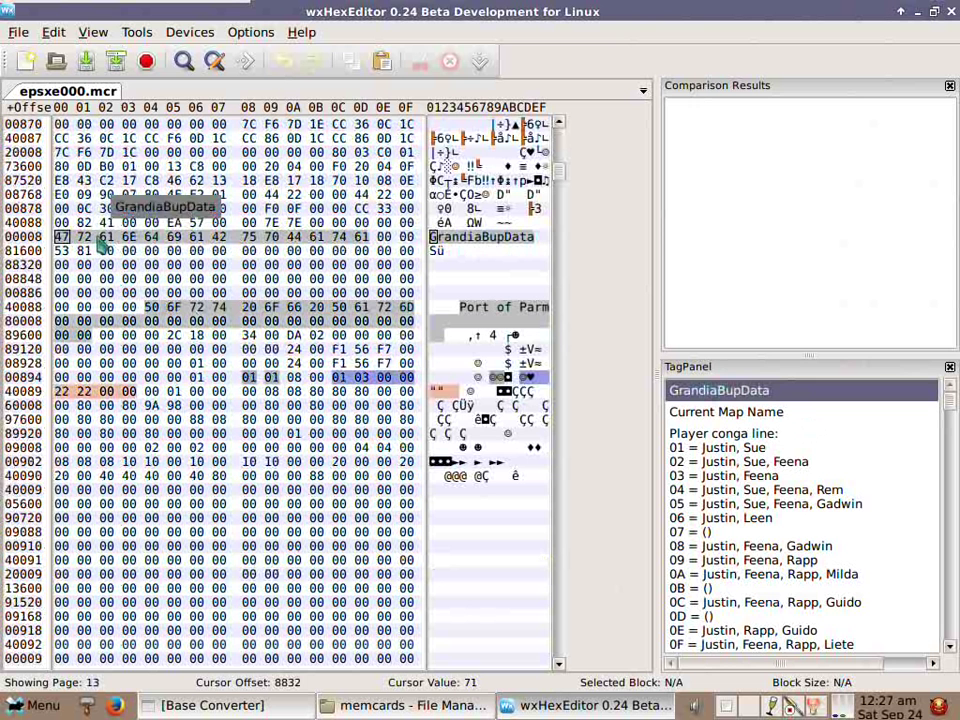
Examine the Current Map Name field from offset 8916, highlighting "Port of Parm" in the text and hex columns.
click(150, 309)
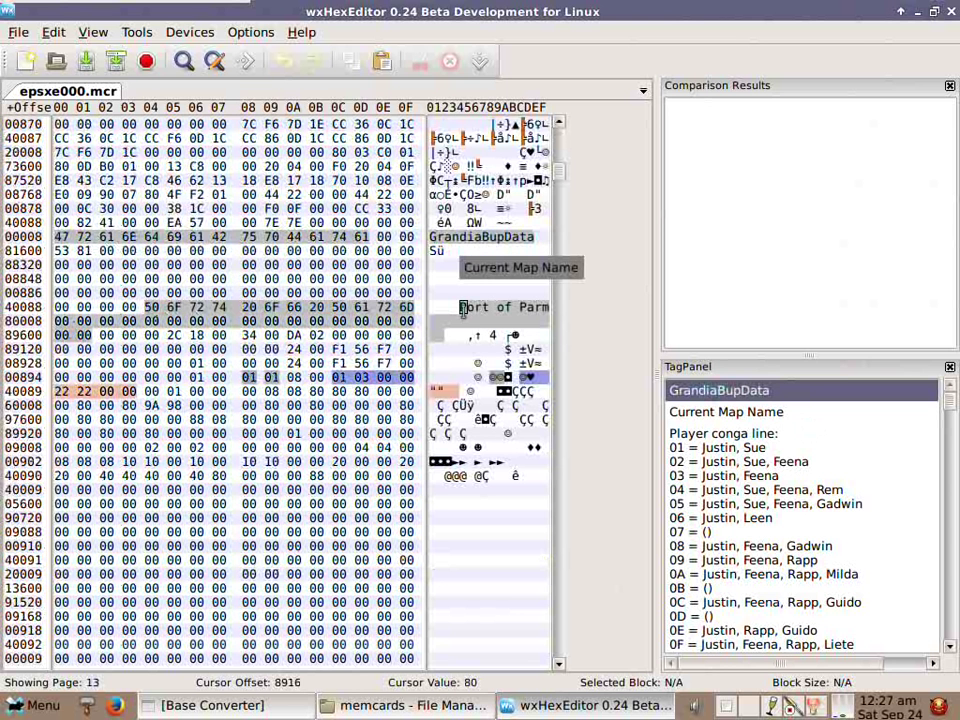
drag(463, 307, 546, 306)
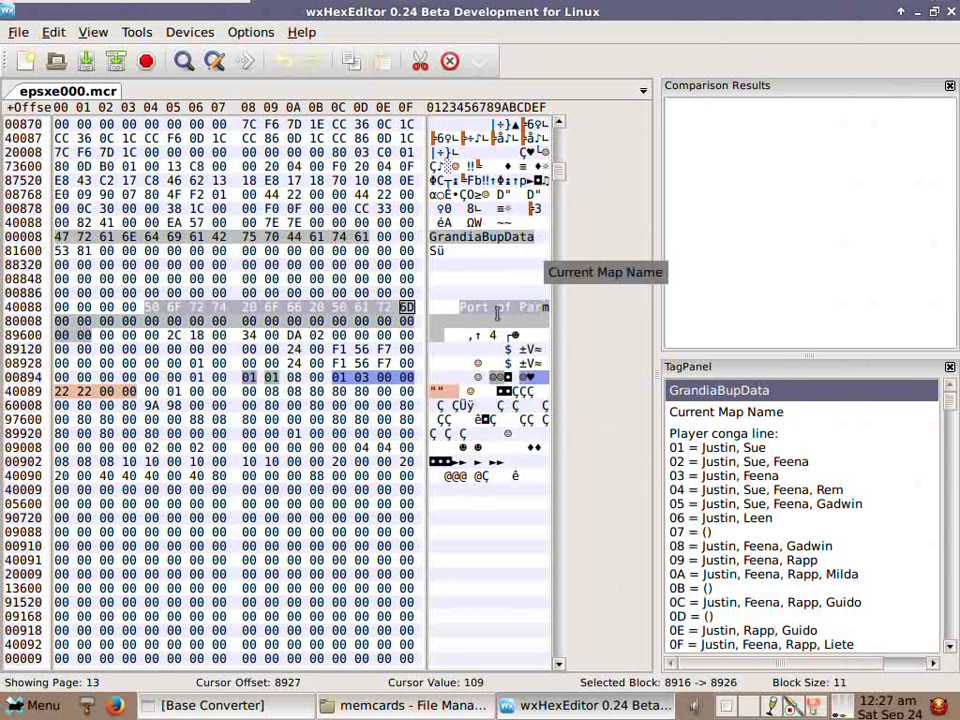
key(ctrl+c)
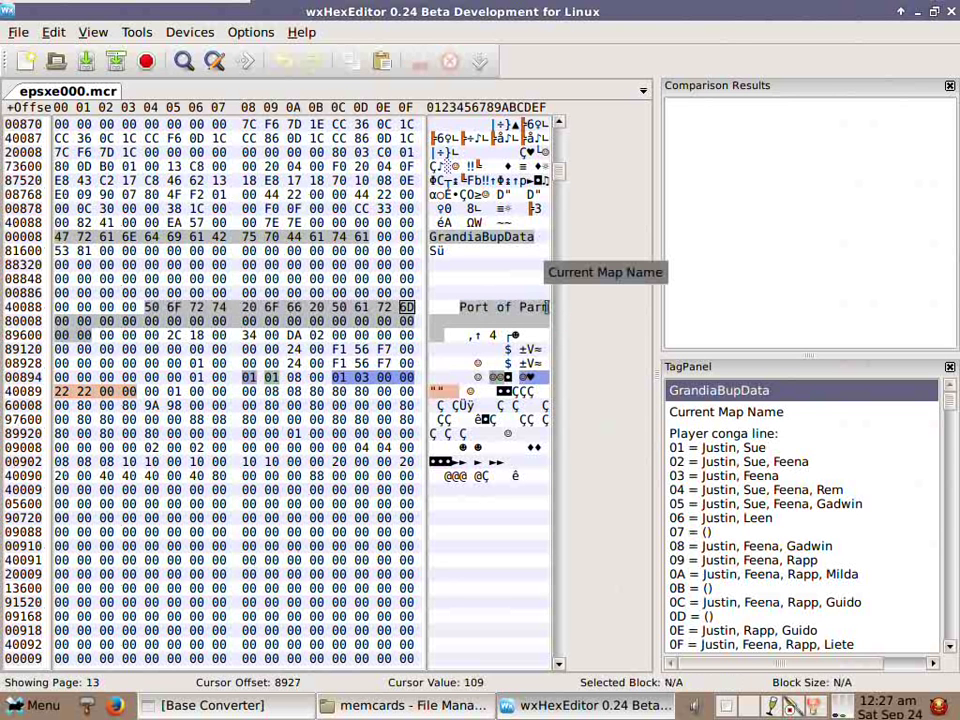
drag(549, 307, 462, 308)
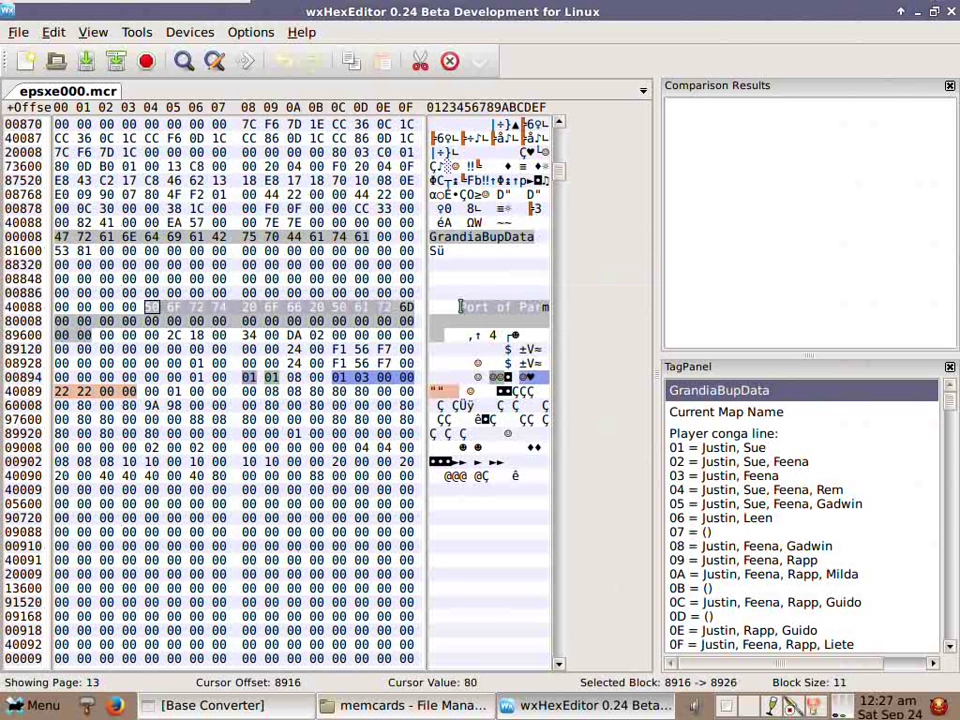
click(469, 312)
click(151, 312)
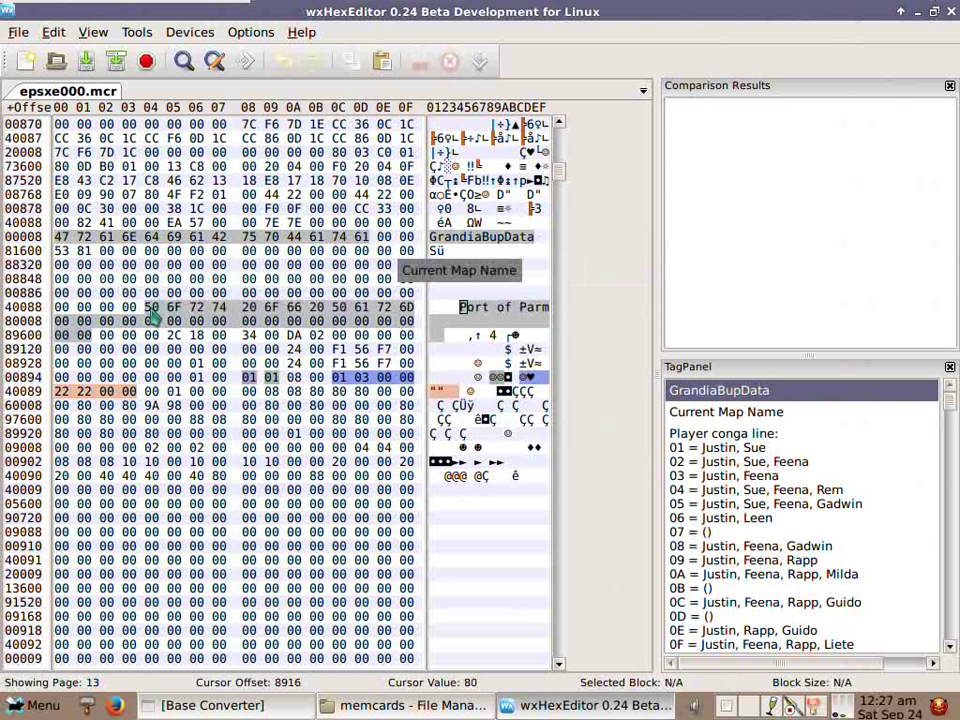
drag(151, 313, 155, 312)
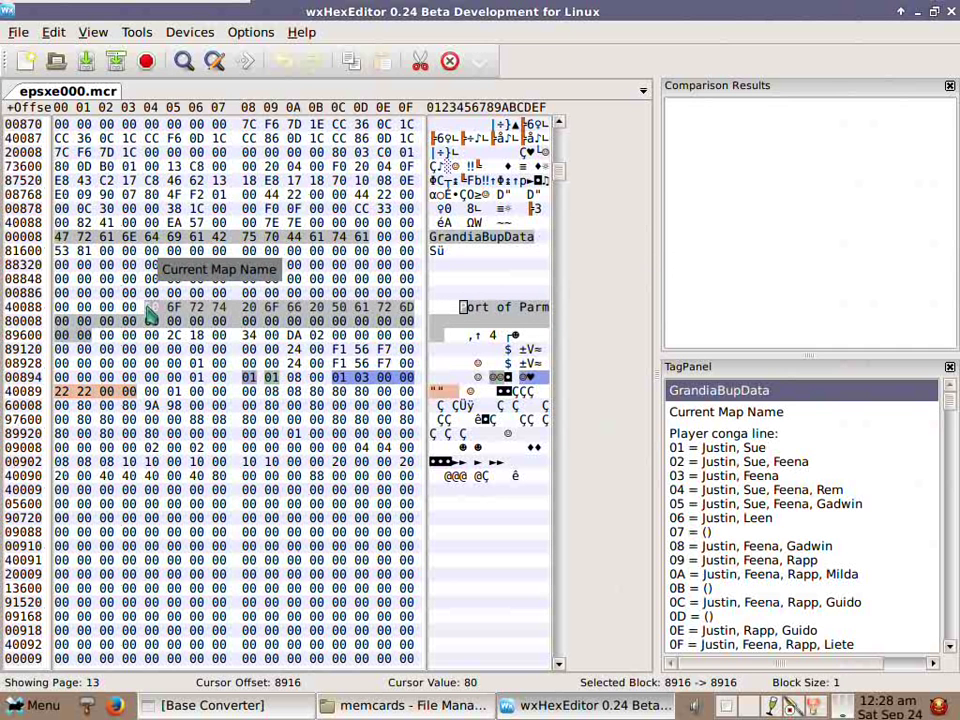
click(148, 314)
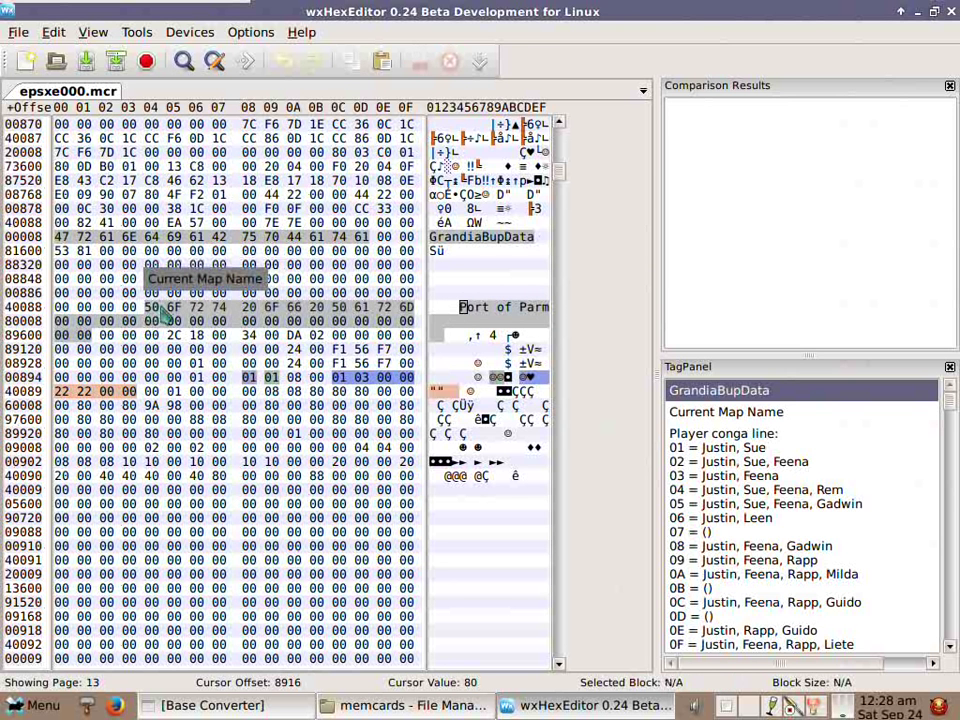
key(shift+Right)
key(shift+Right)
key(shift+Right)
key(shift+Right)
key(shift+Right)
key(shift+Right)
key(shift+Right)
key(shift+Right)
key(shift+Right)
key(shift+Right)
key(shift+Right)
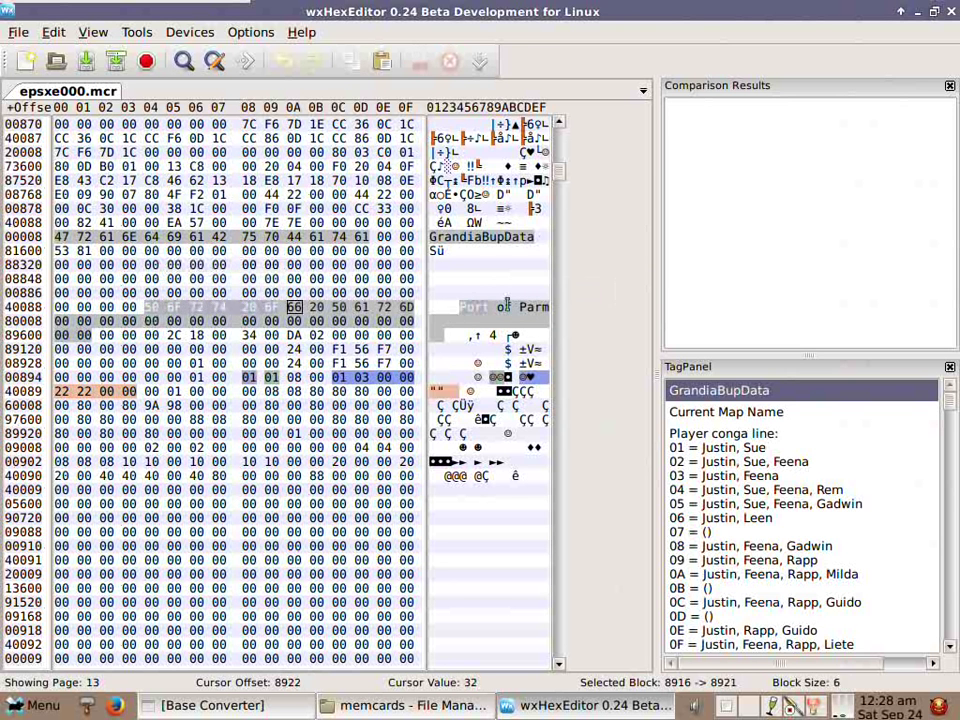
click(509, 320)
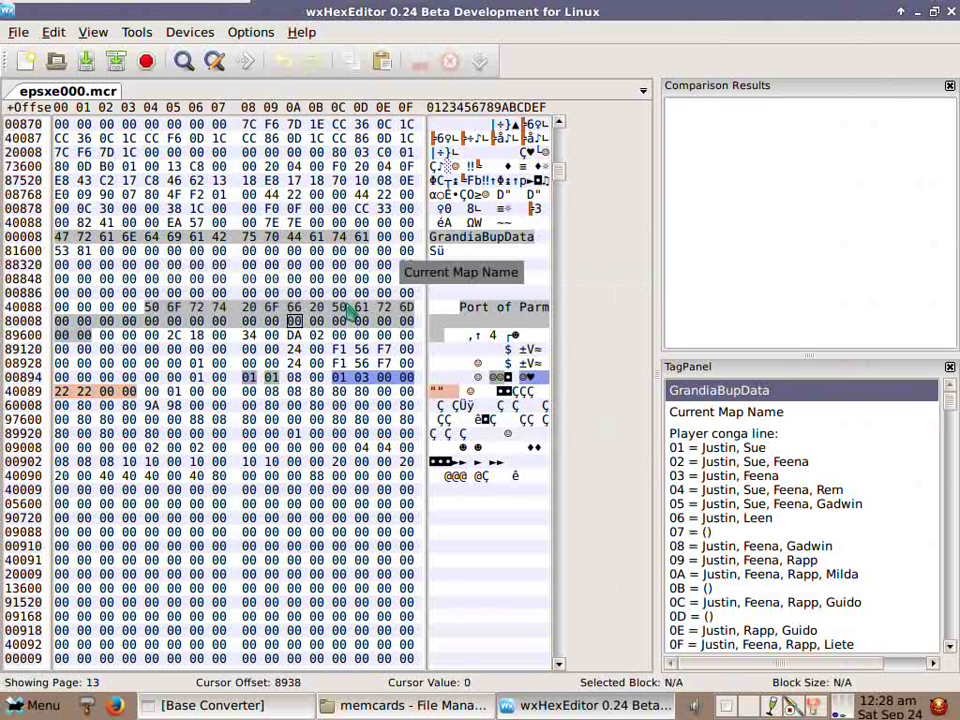
Highlight the empty bytes following "Port of Parm" in the Current Map Name field, starting at offset 8928.
click(447, 318)
key(Left)
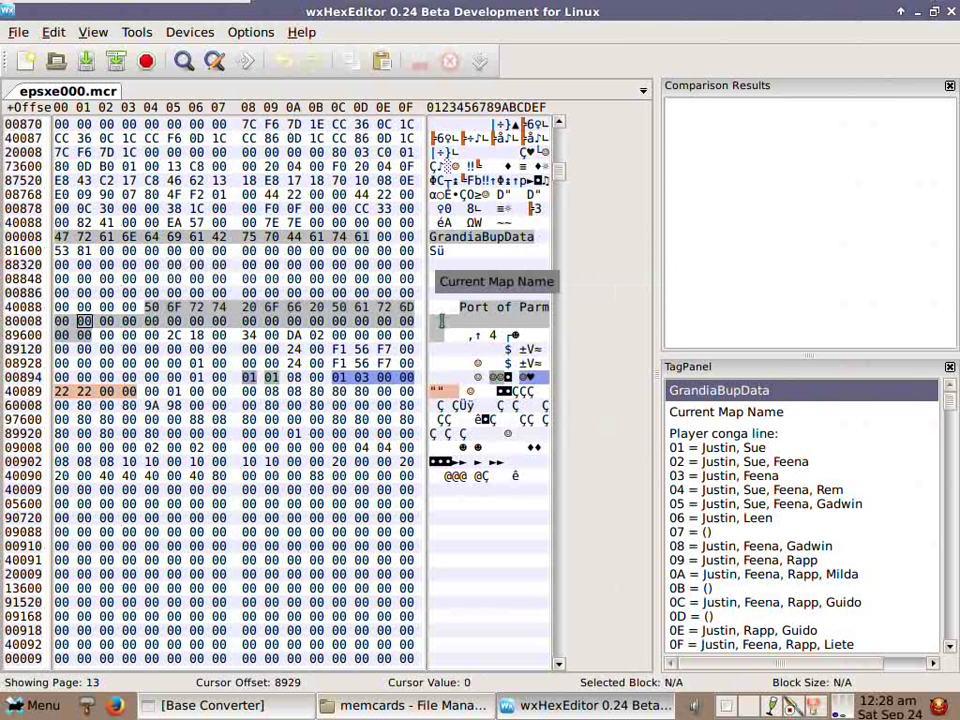
key(shift+Right)
key(shift+Right)
key(shift+Right)
key(shift+Right)
key(shift+Right)
key(shift+Right)
key(shift+Right)
key(shift+Right)
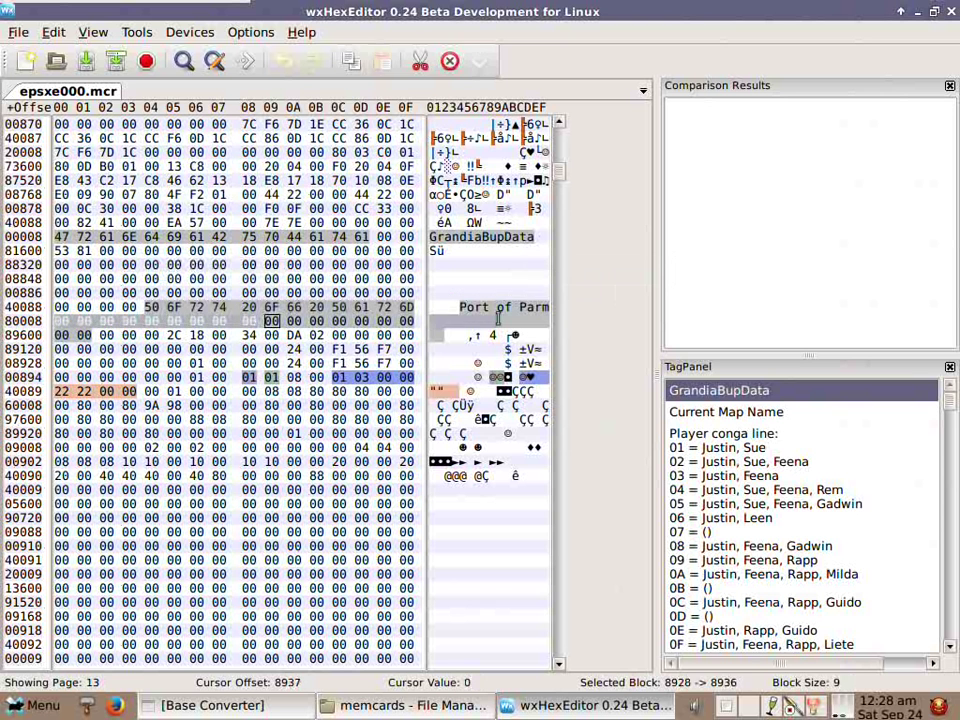
drag(463, 317, 436, 318)
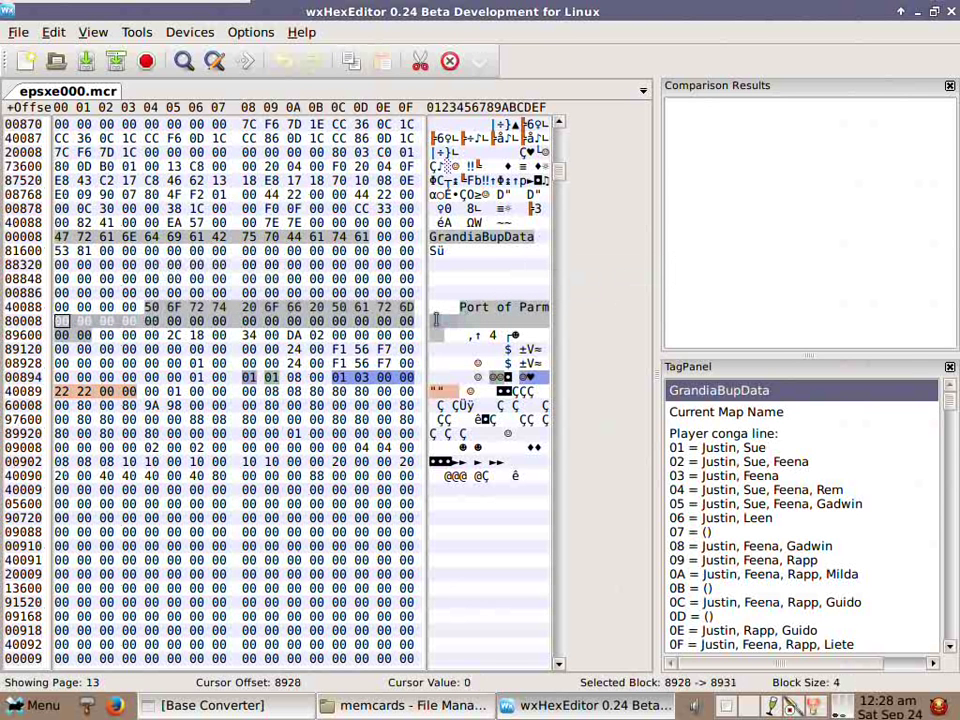
right_click(436, 318)
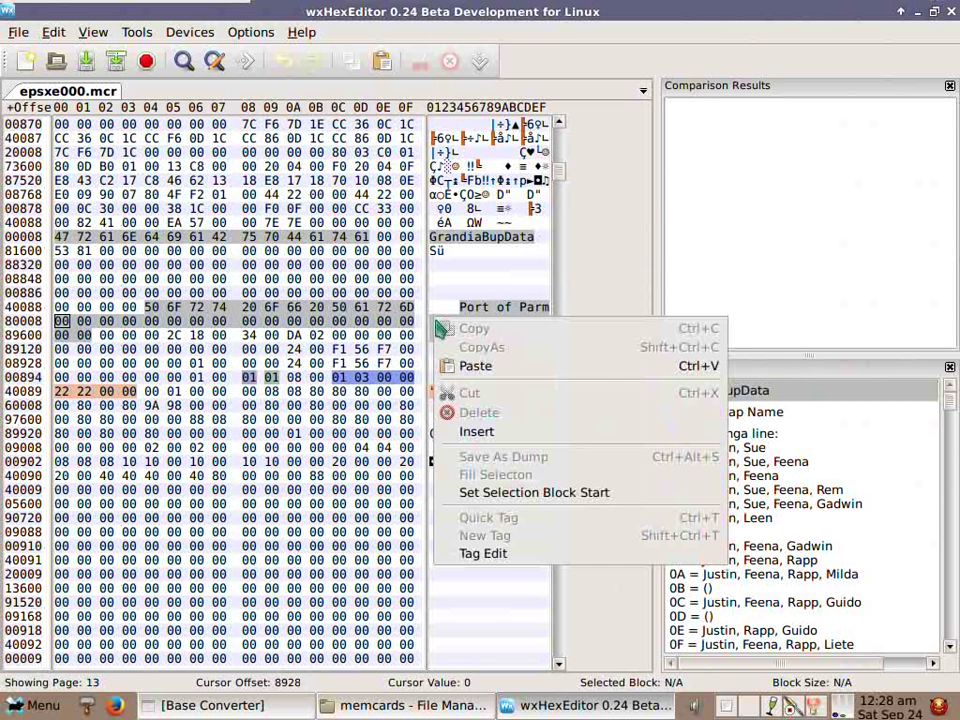
click(468, 554)
click(606, 313)
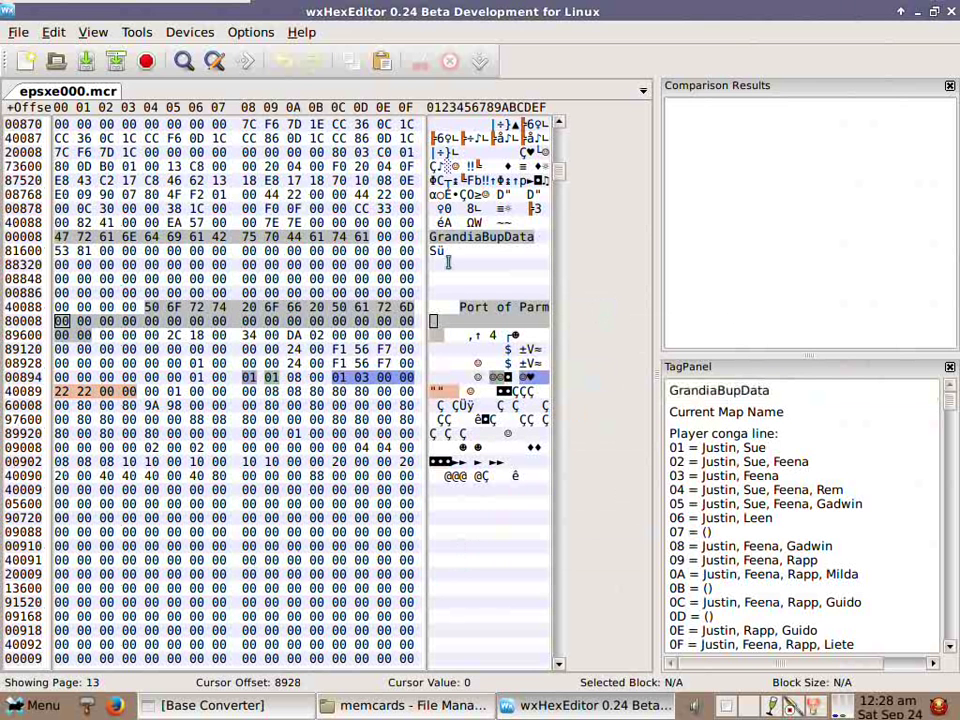
Extend the map name "Port of Parm" with "esan" in the text column, starting at offset 8928.
click(438, 322)
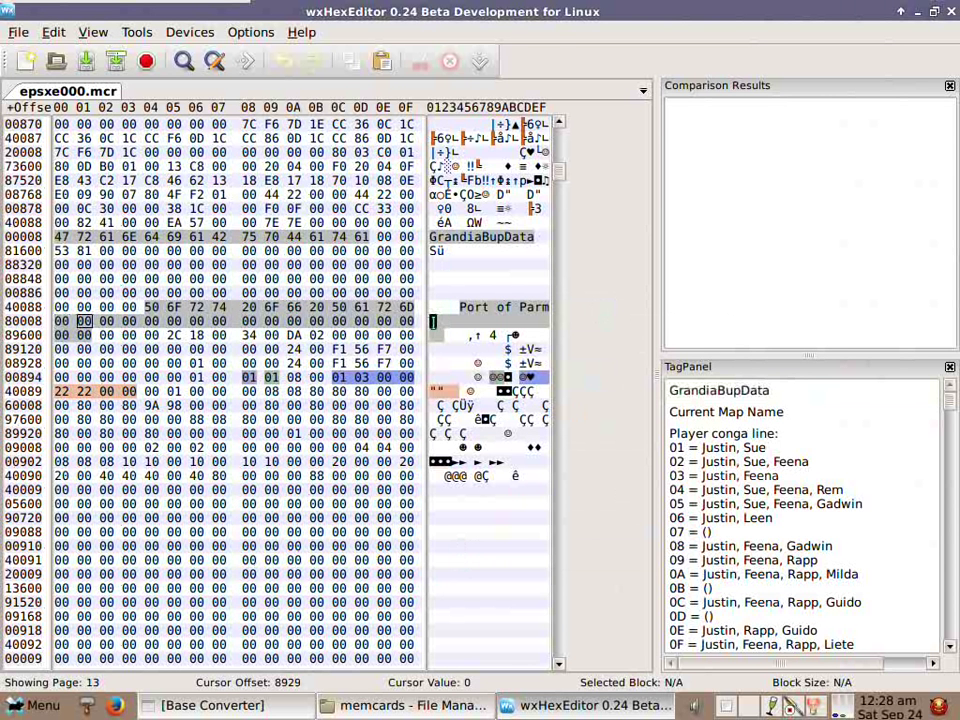
click(433, 321)
key(Left)
key(Right)
text(e)
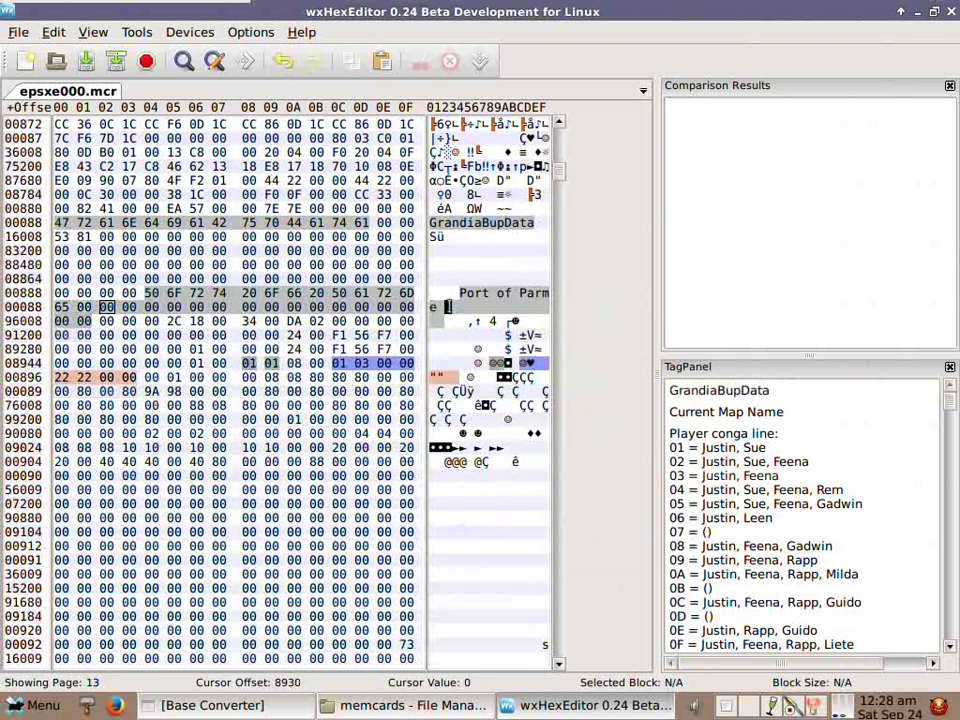
text(sa)
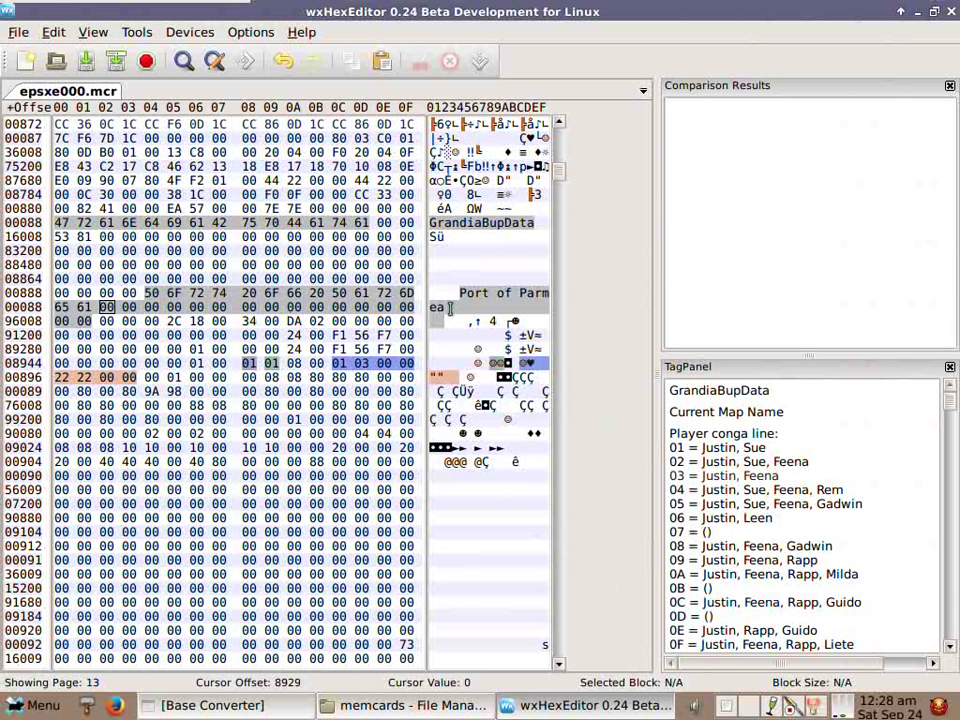
key(BackSpace)
text(s)
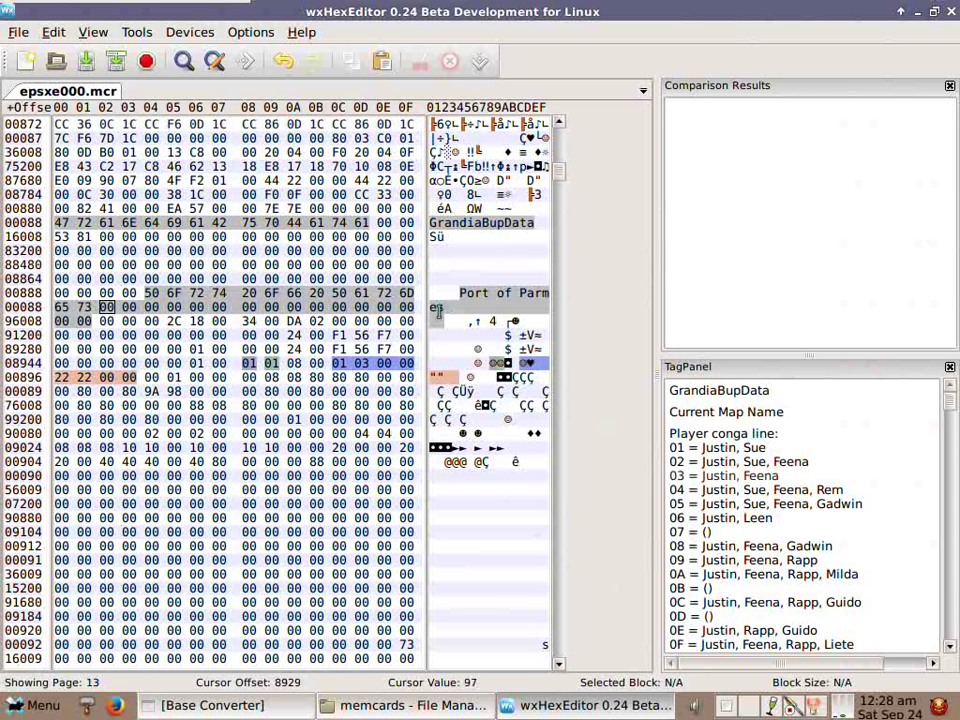
click(440, 307)
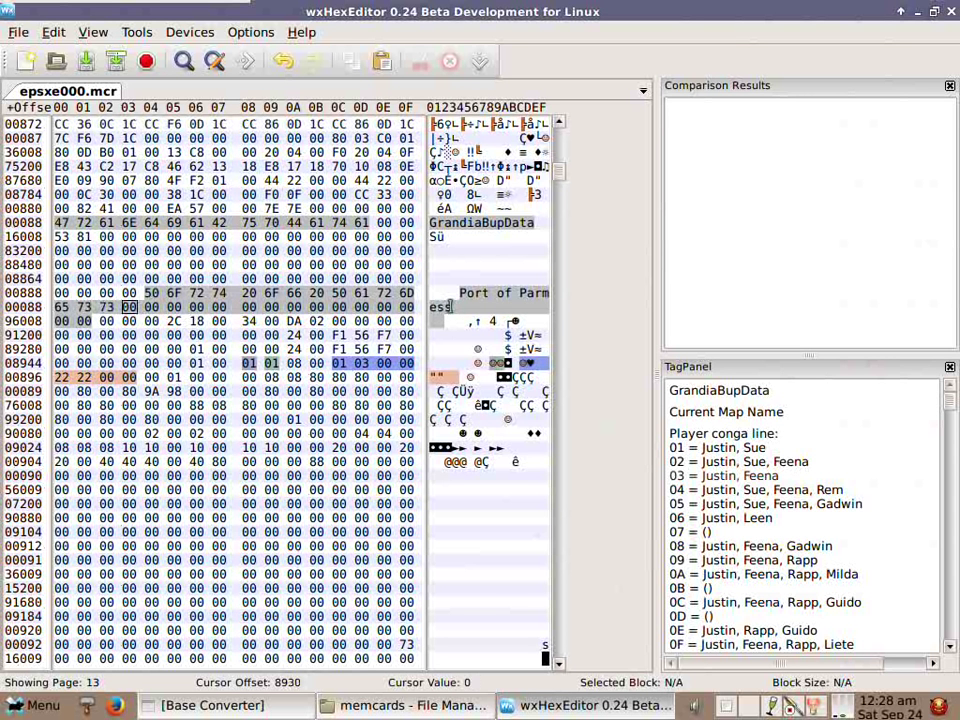
click(447, 309)
text(n)
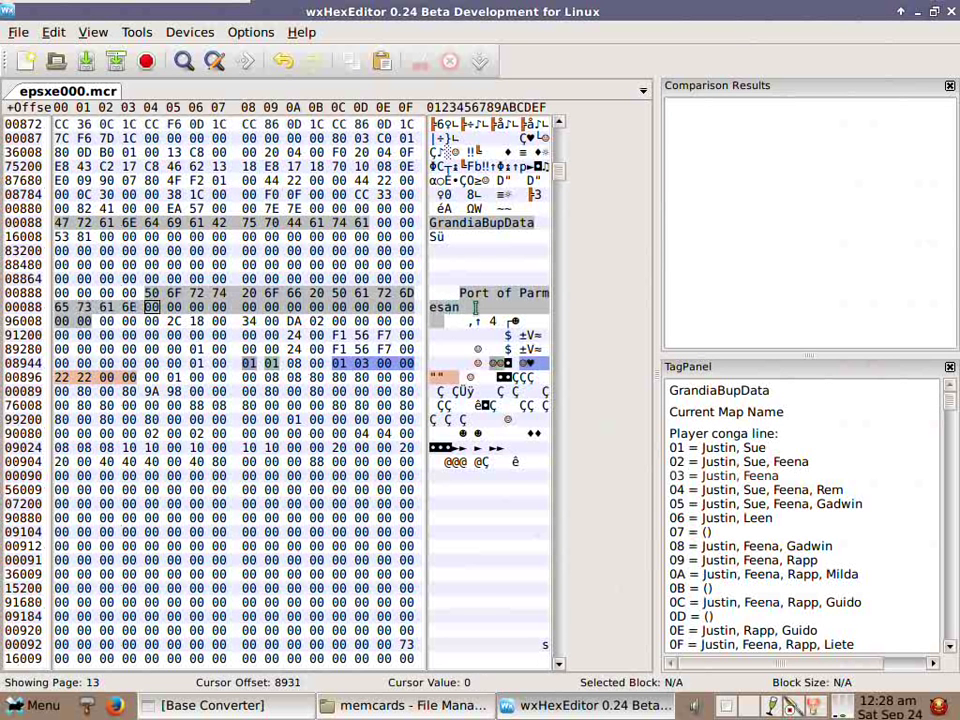
Add "and Romano." after "Parmesan" in the map name, leaving a 00 byte before each of the two words.
click(457, 311)
click(469, 310)
text(a)
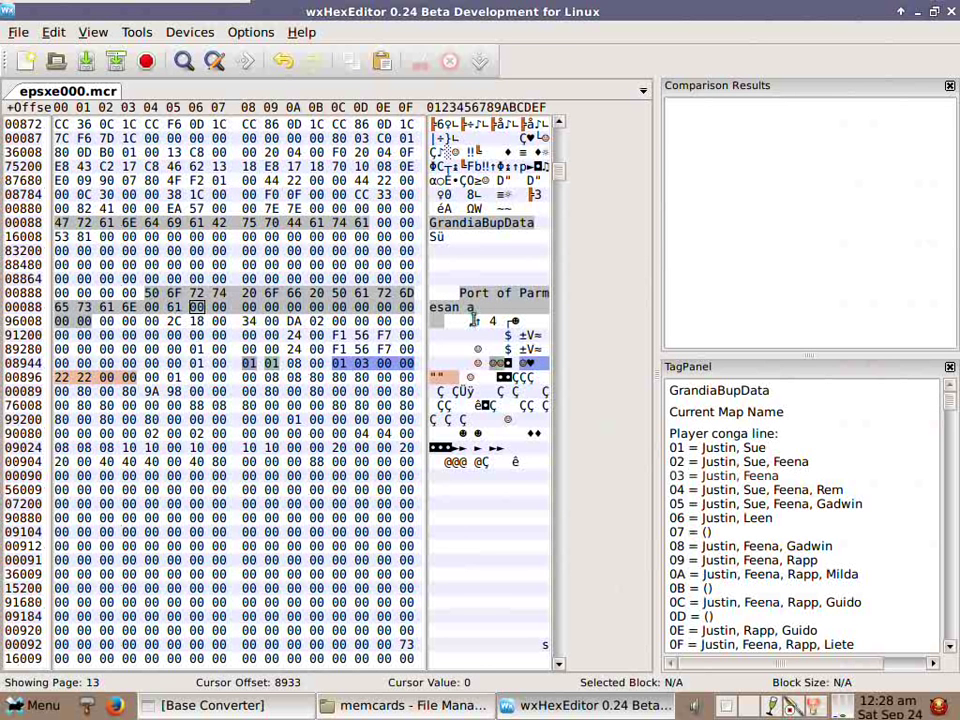
text(n)
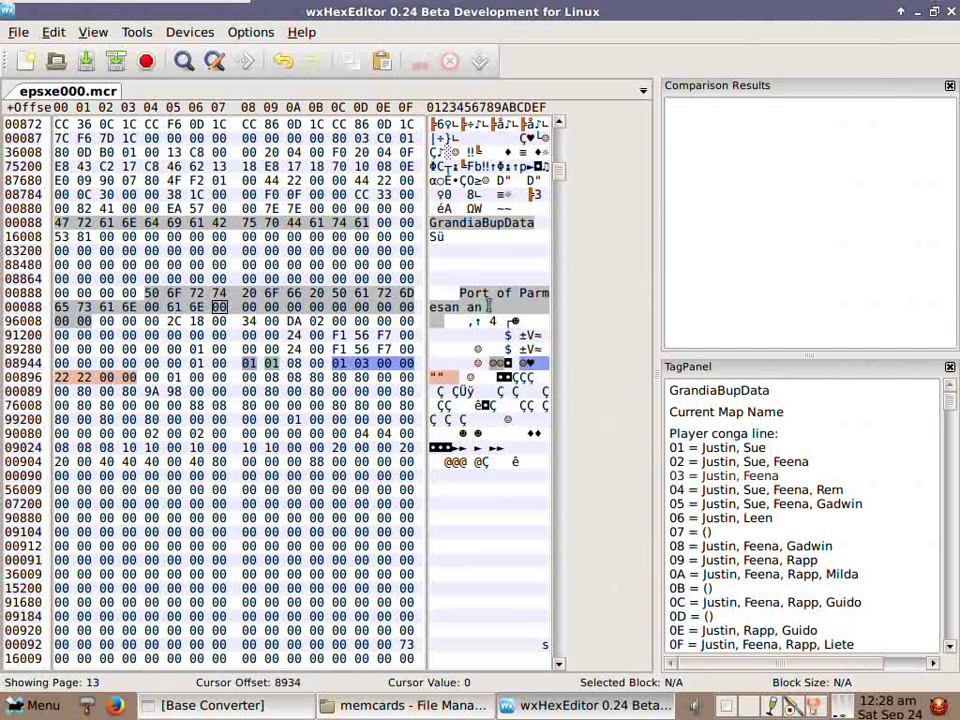
text(d)
key(Right)
text(R)
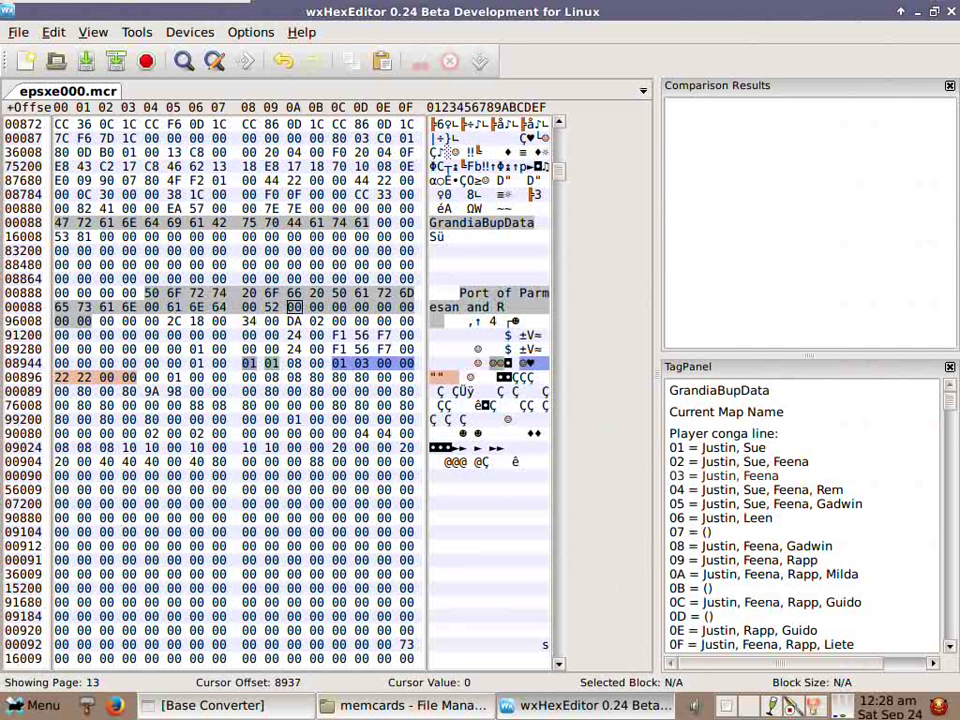
text(o)
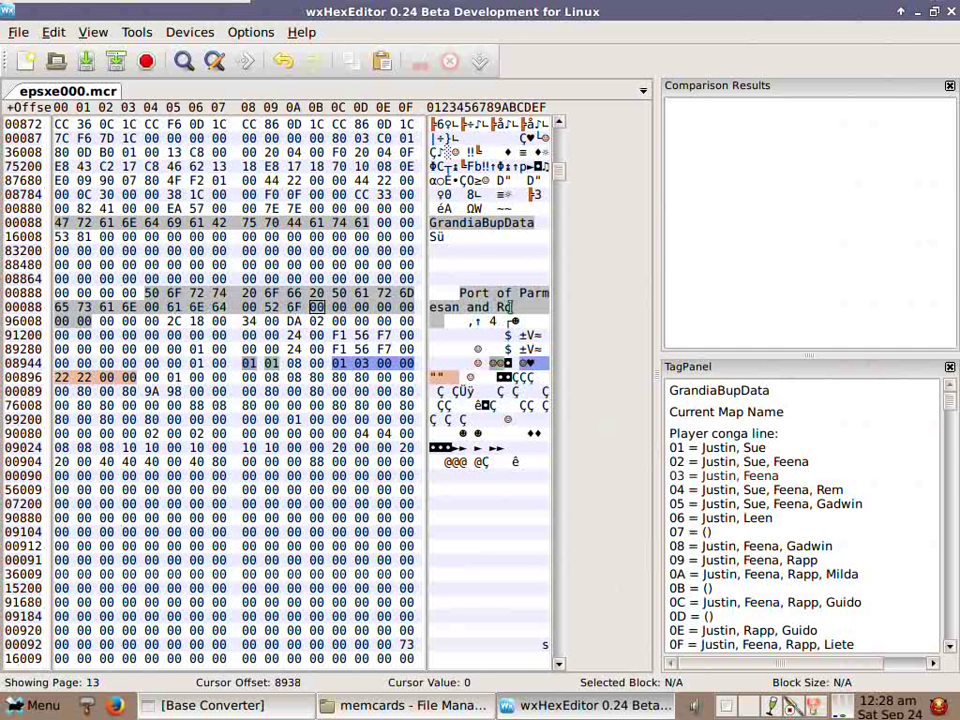
text(m)
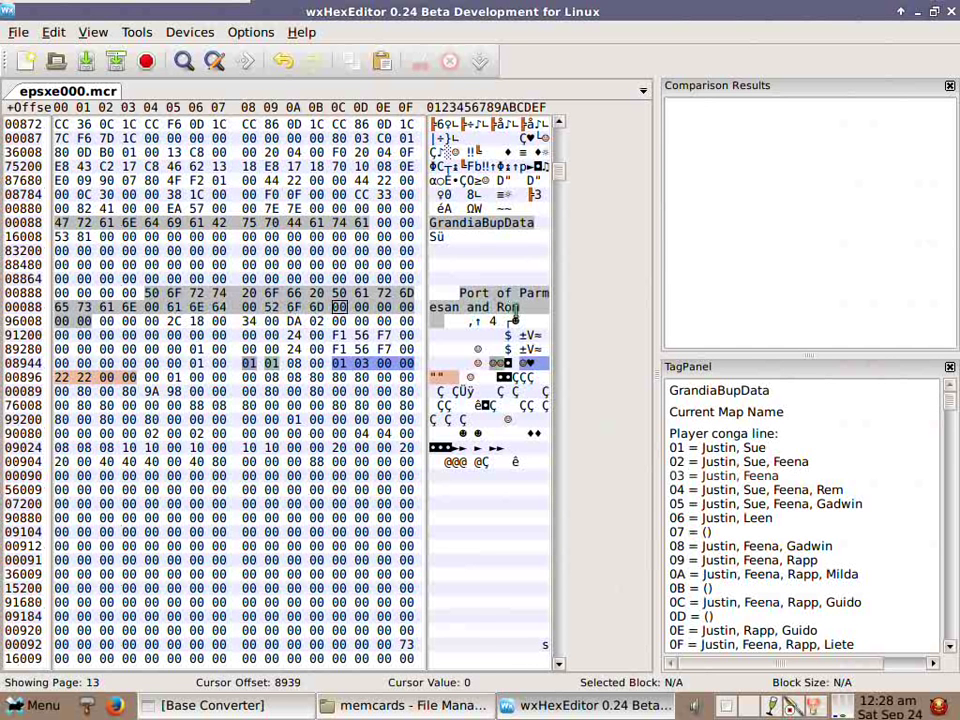
text(a)
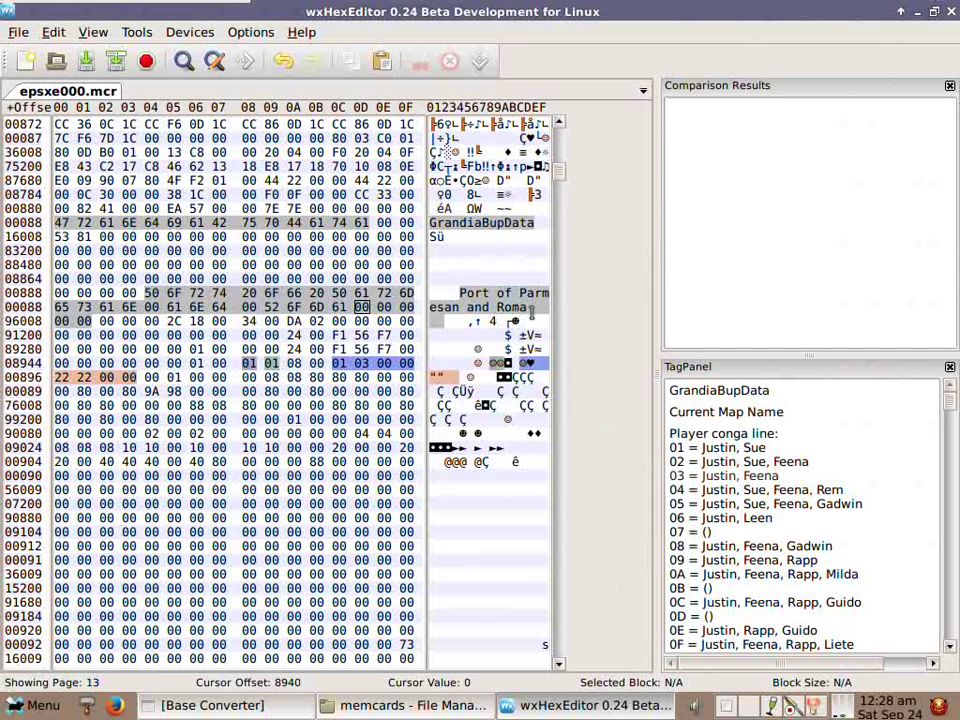
text(no)
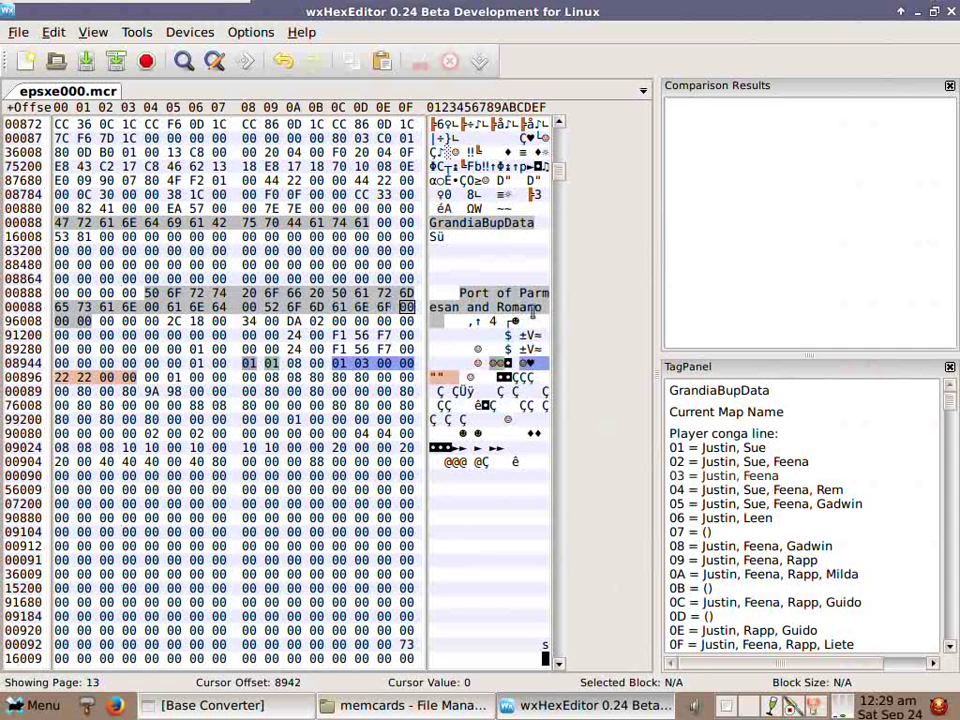
click(462, 293)
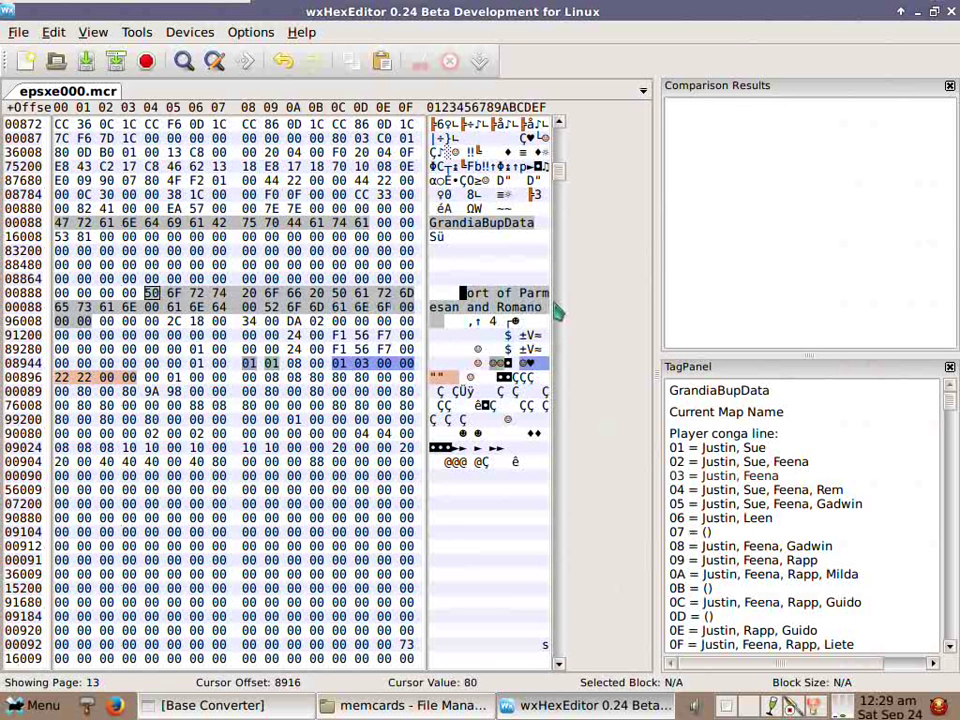
click(546, 307)
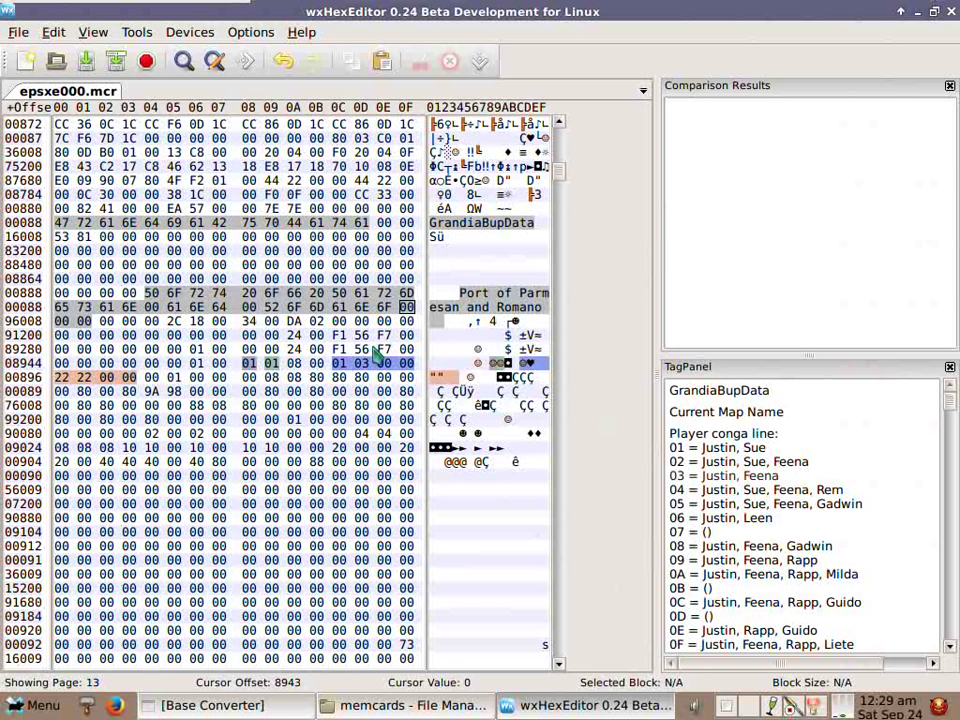
text(.)
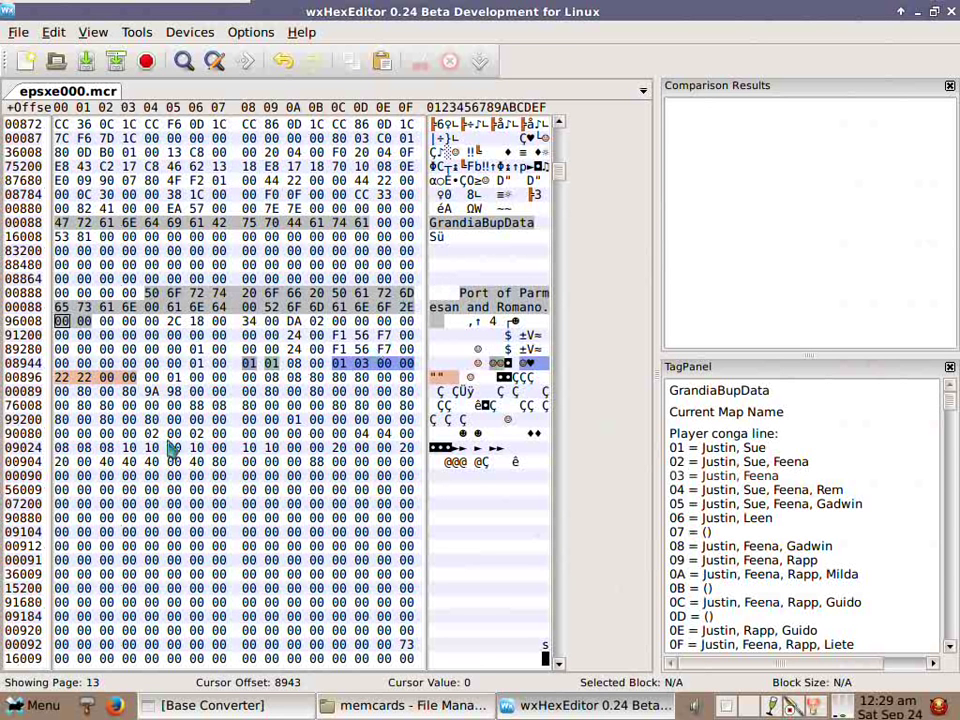
Examine the four bytes of the Gold field at offsets 9008 to 9011.
click(62, 378)
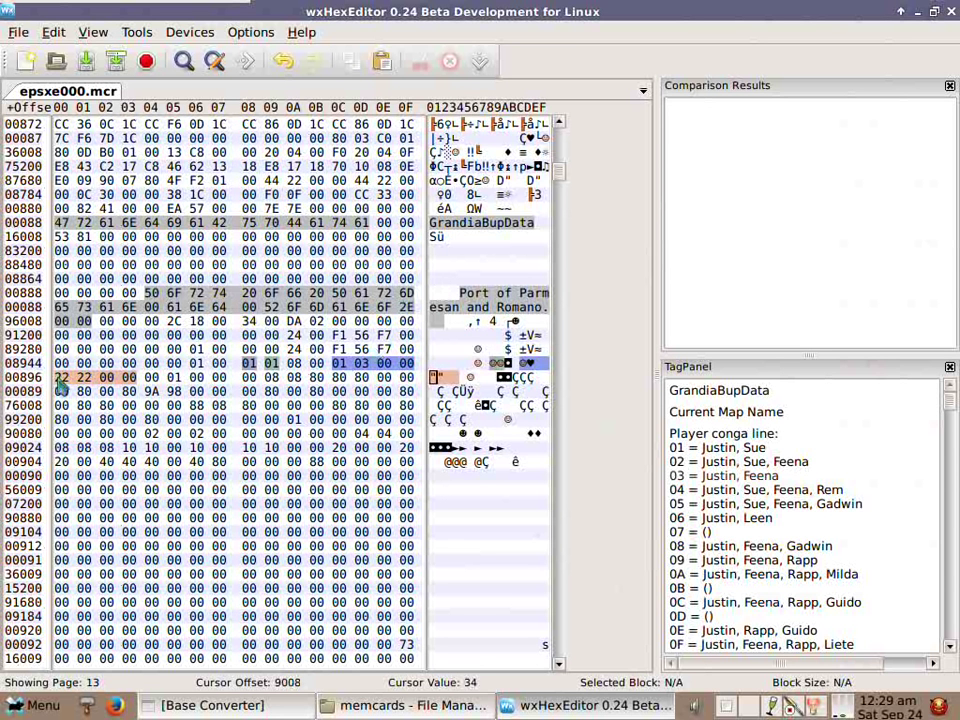
scroll(60, 350, down, 1)
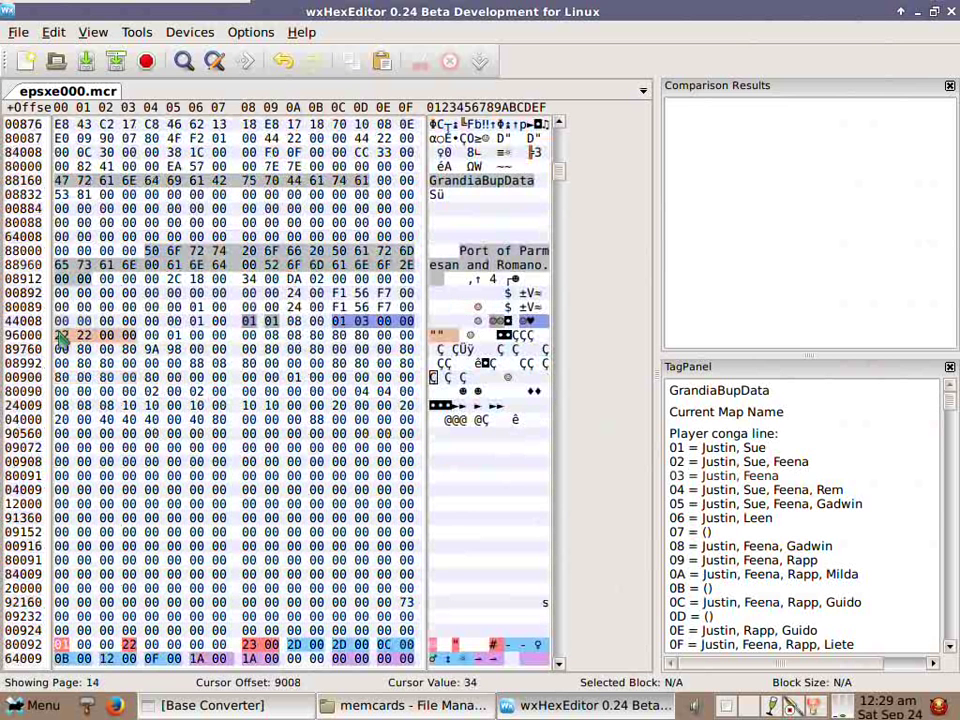
drag(60, 337, 135, 336)
key(ctrl+c)
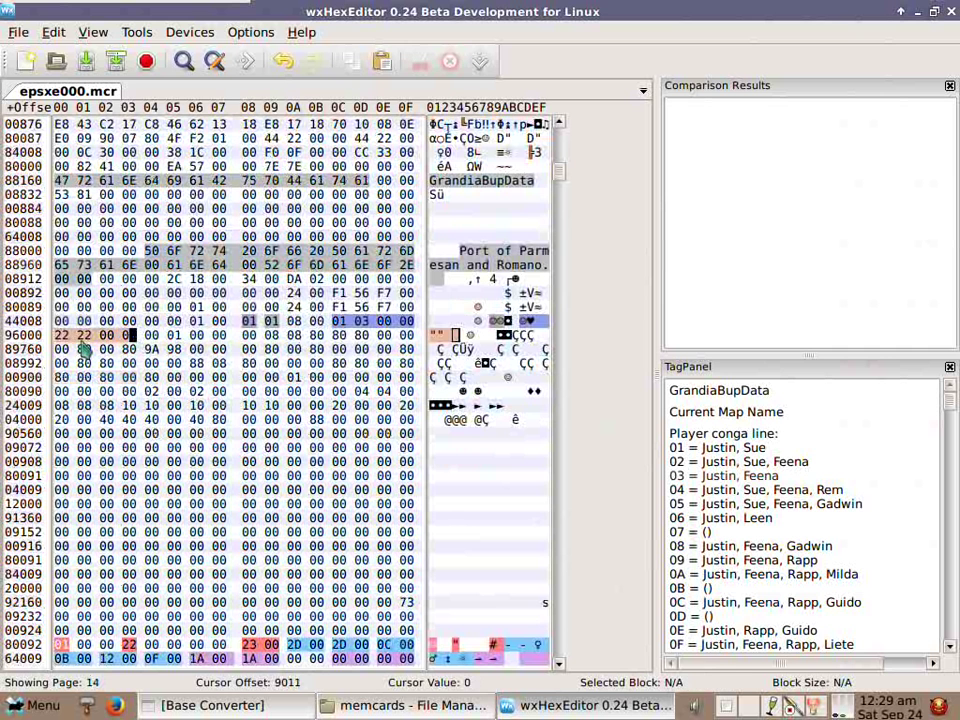
click(60, 337)
key(Right)
key(Right)
key(Right)
key(Right)
key(Right)
key(Right)
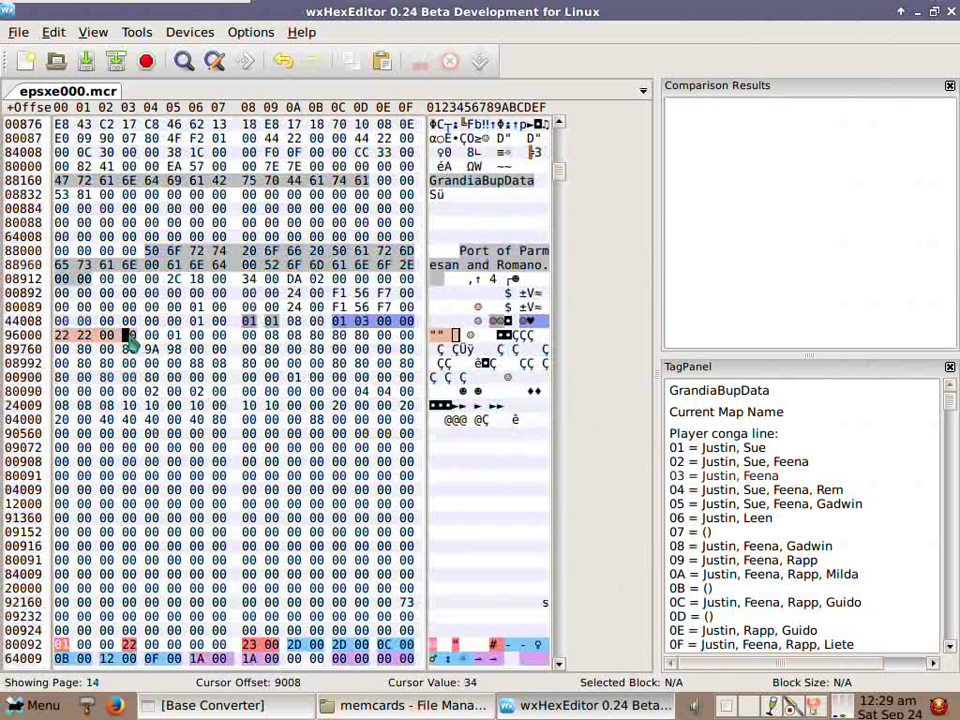
Set the Gold field's four bytes from offset 9008 to FF C9 9A 3B, following the tag's little-endian value.
click(58, 339)
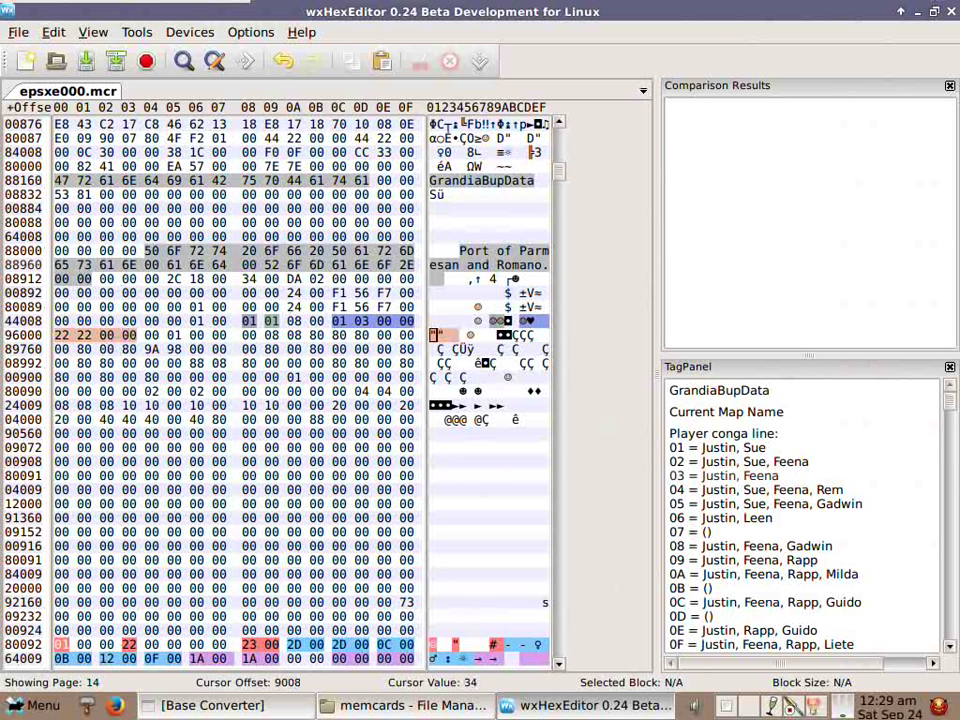
right_click(62, 342)
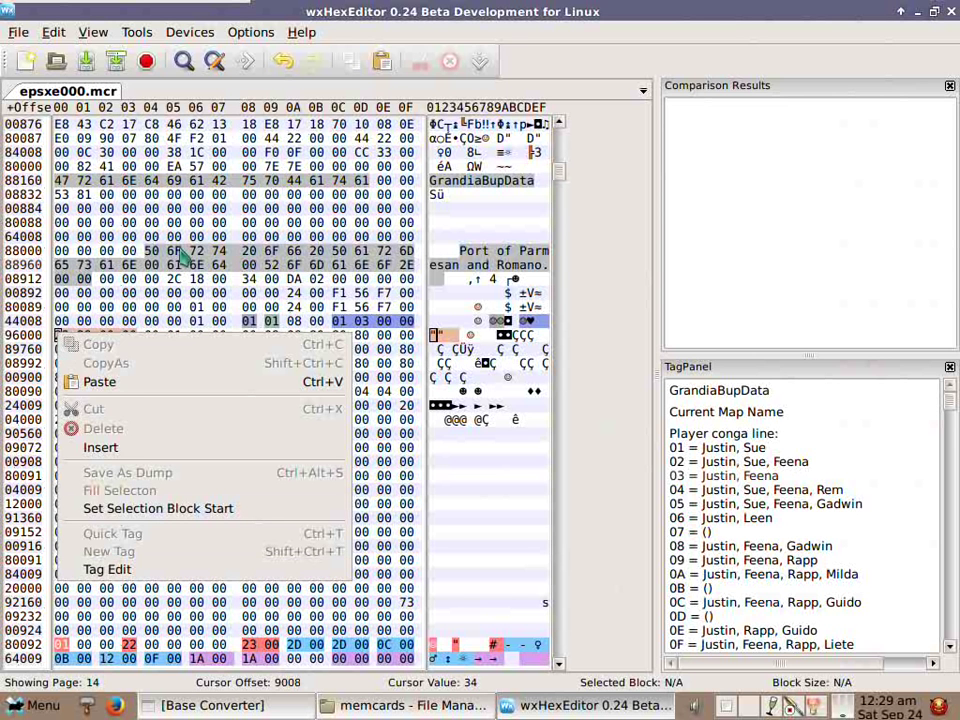
click(138, 193)
mouse_move(75, 342)
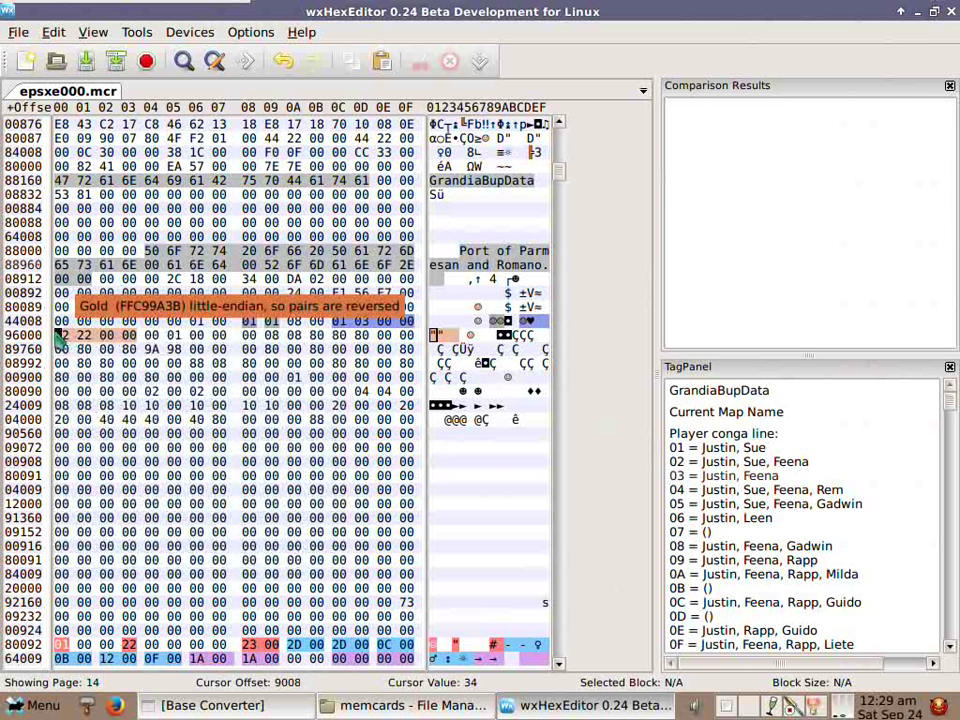
text(FF )
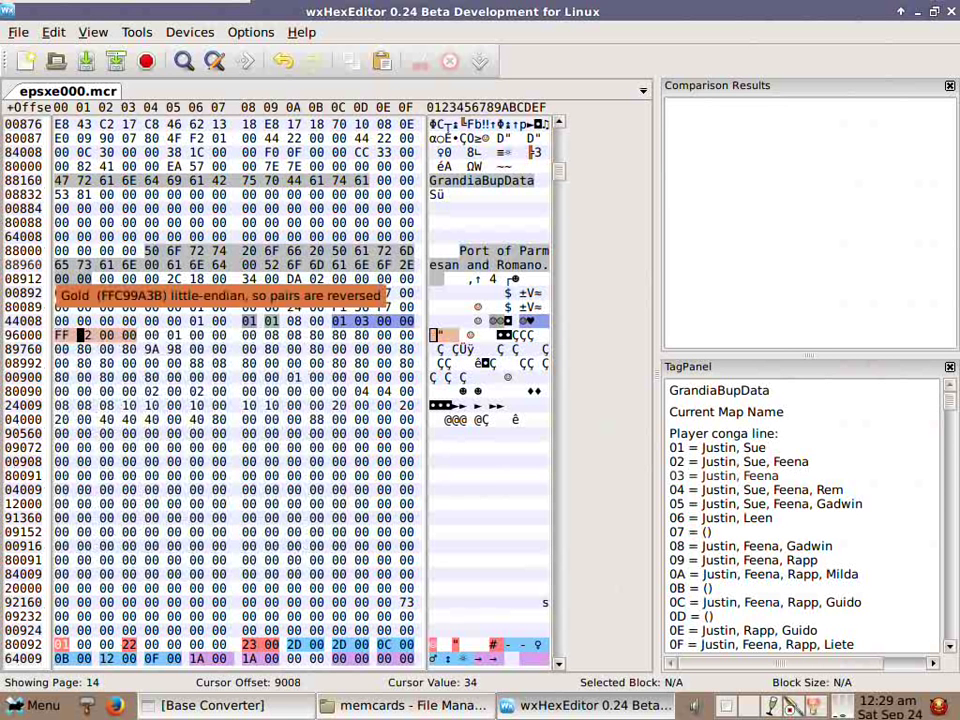
text(C9 9A )
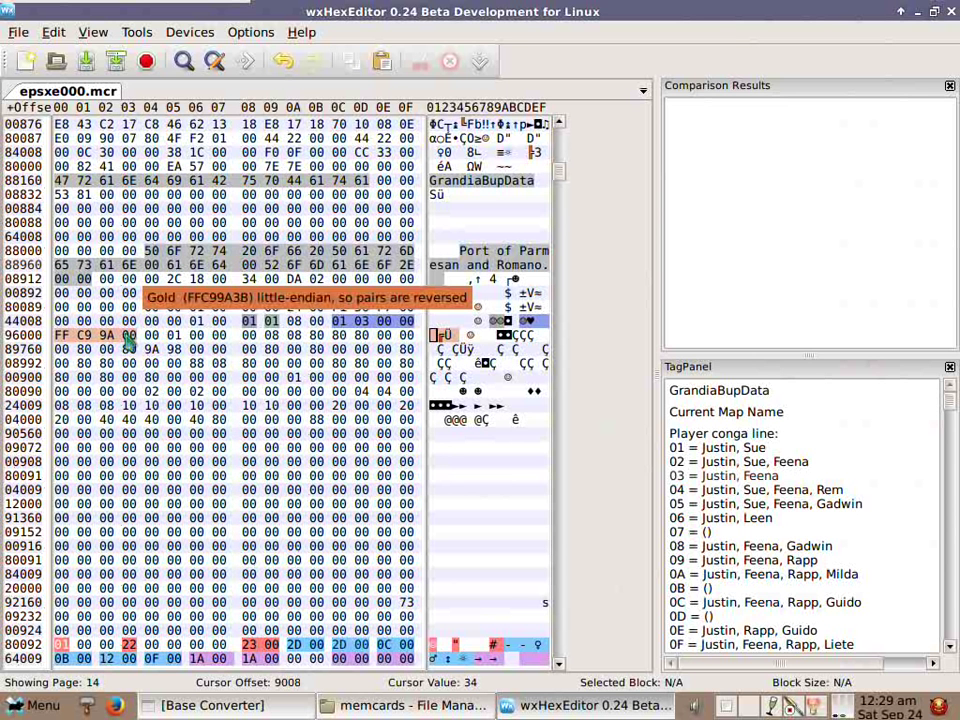
text(3)
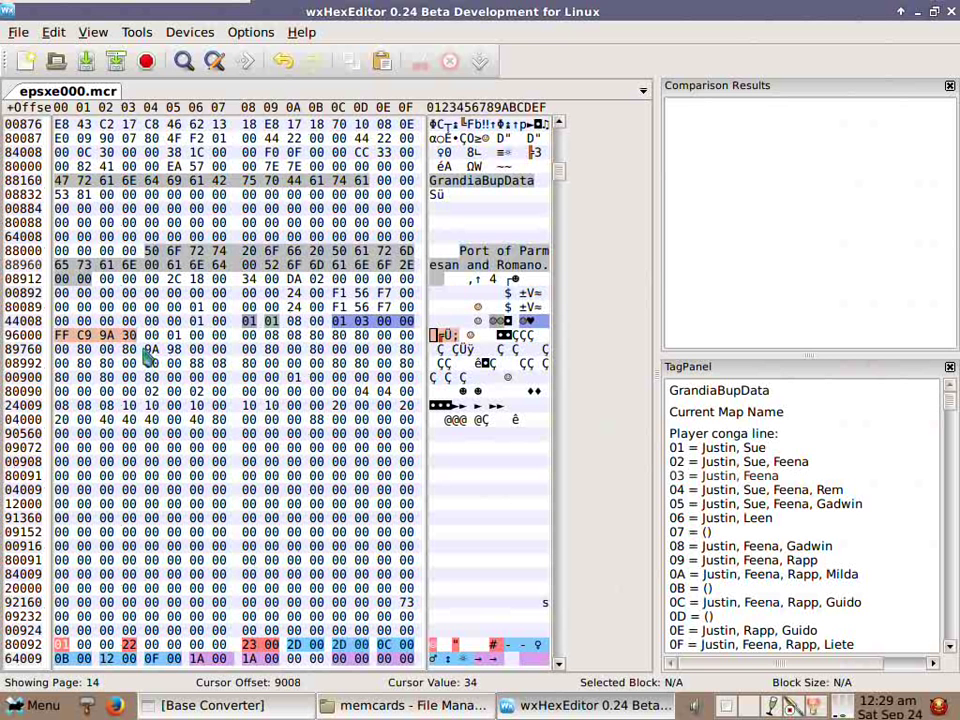
key(Left)
text(B)
key(Left)
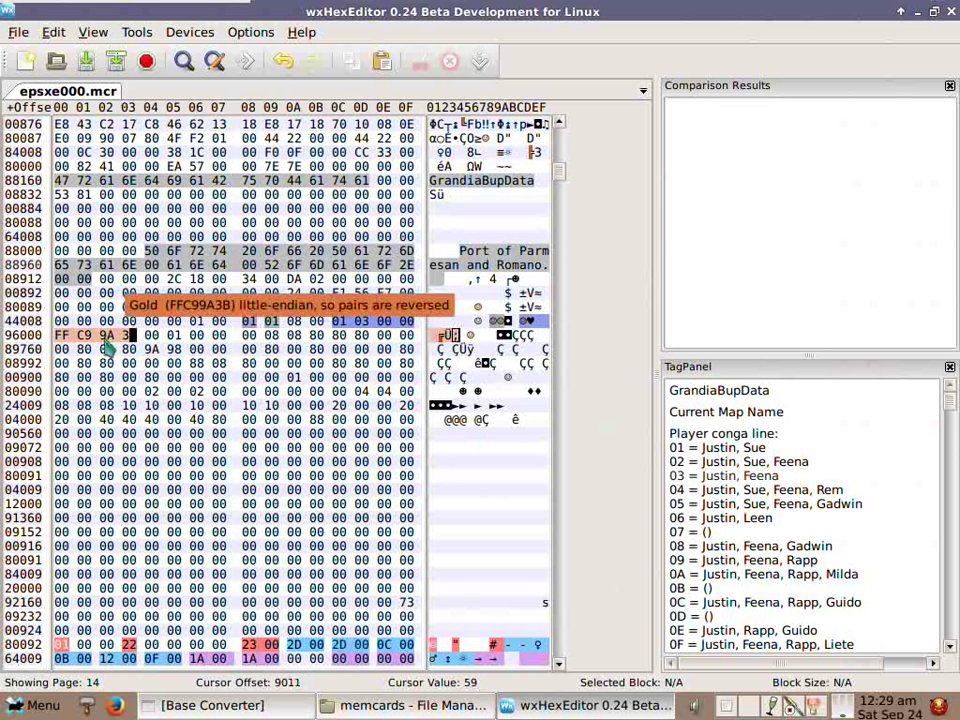
Convert hex 3B9AC9FF to decimal in Base Converter to check the Gold value, and put the converter away.
click(205, 705)
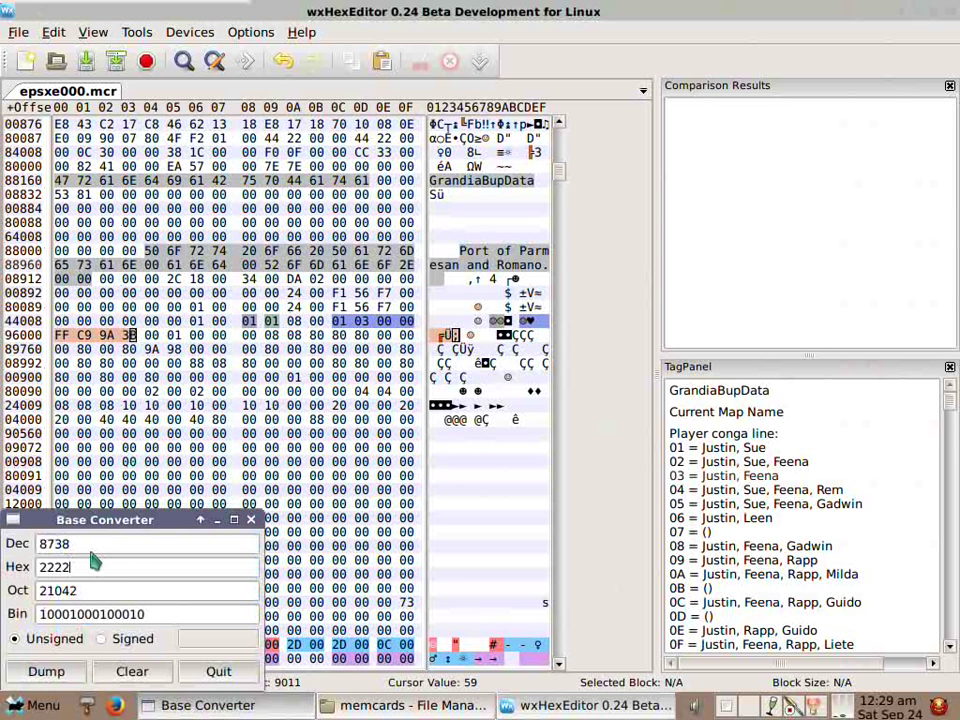
drag(78, 566, 34, 566)
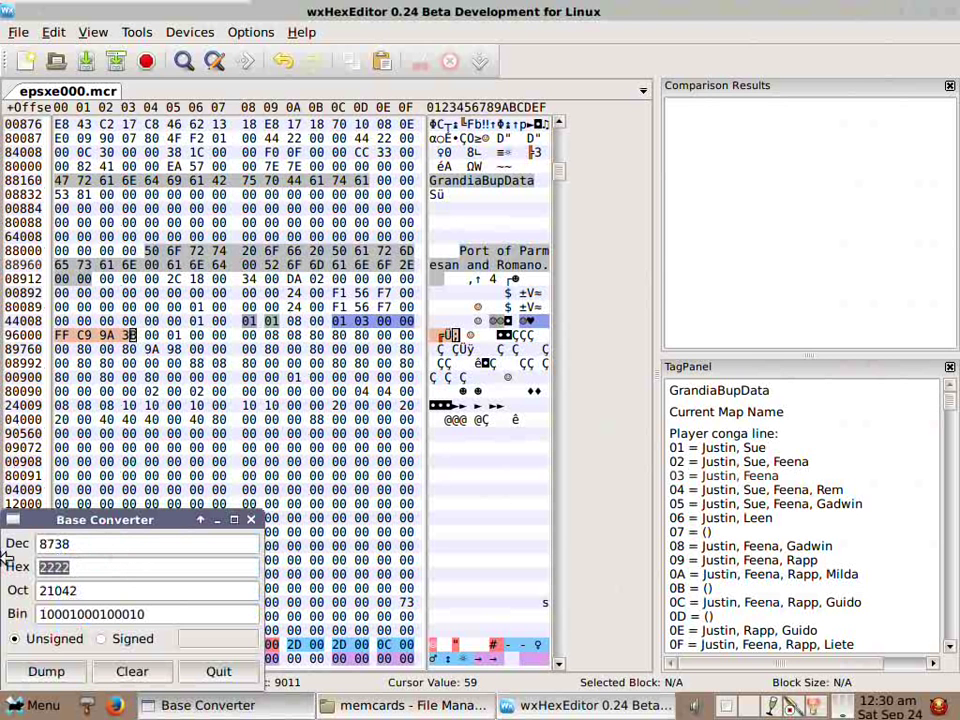
text(E)
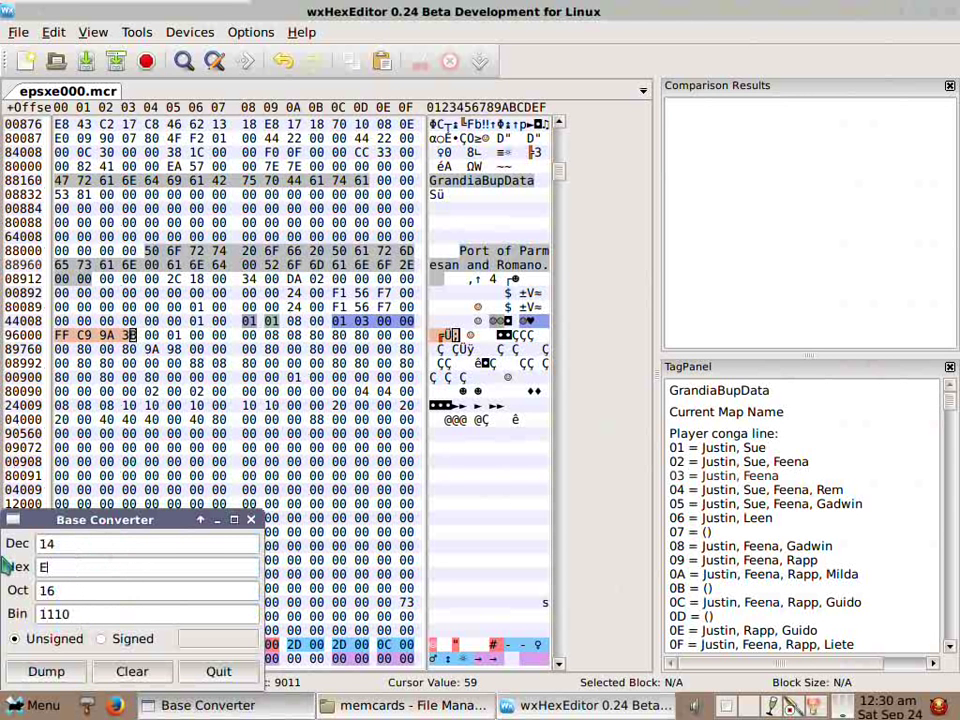
key(BackSpace)
text(3B)
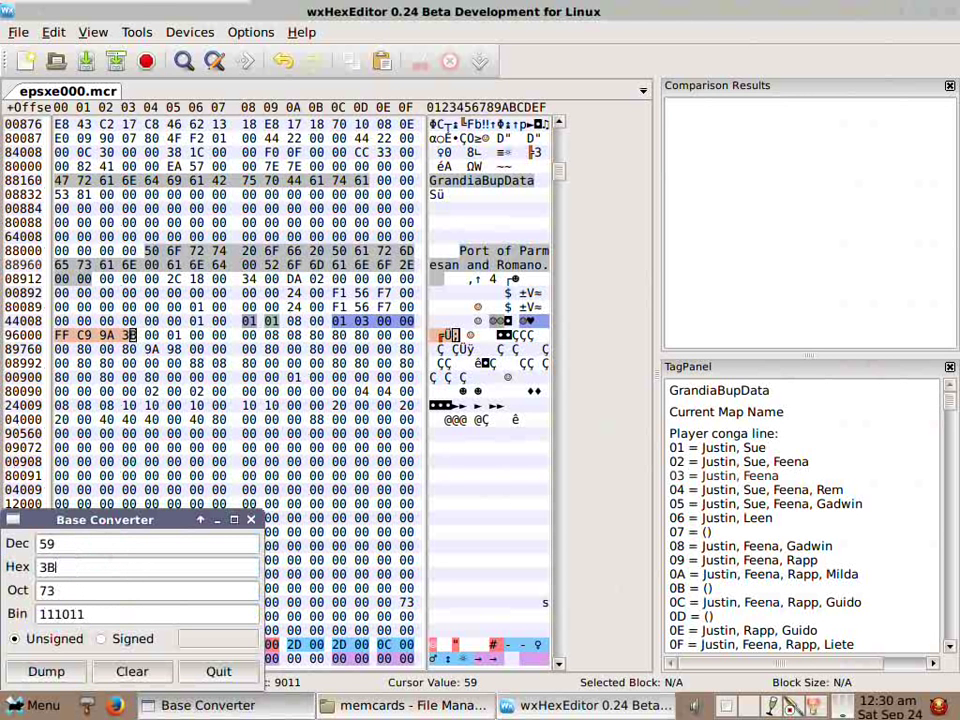
text(98)
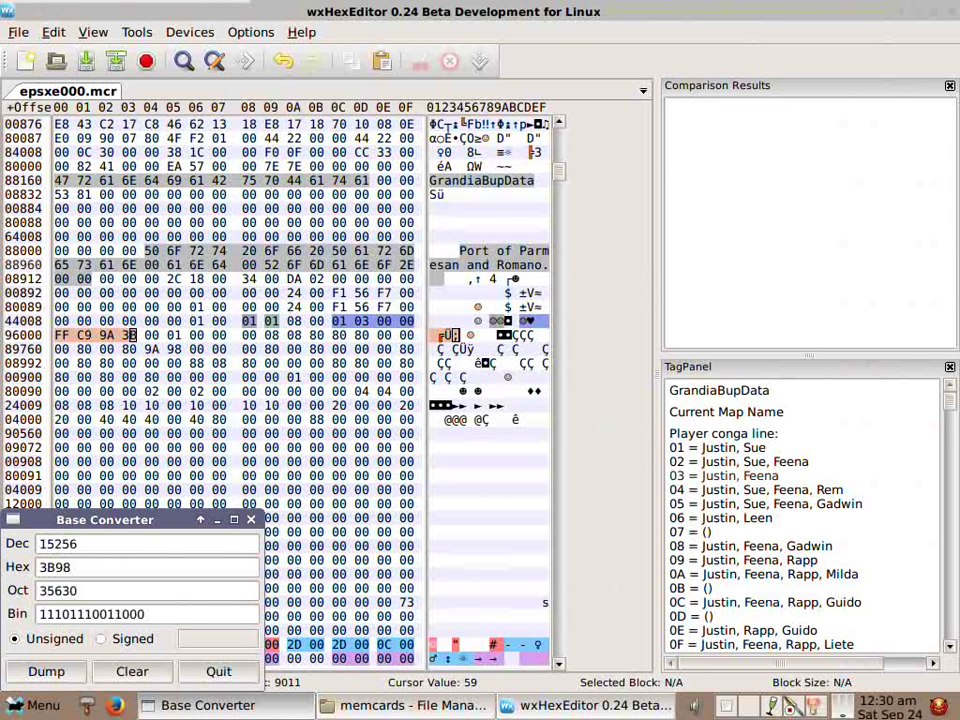
key(BackSpace)
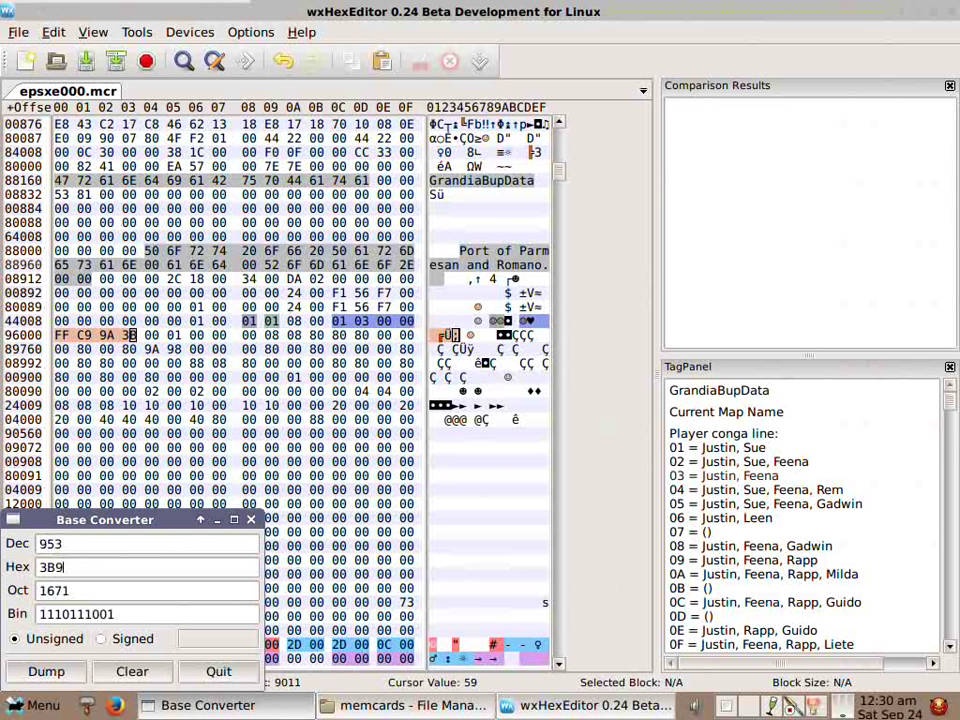
text(A)
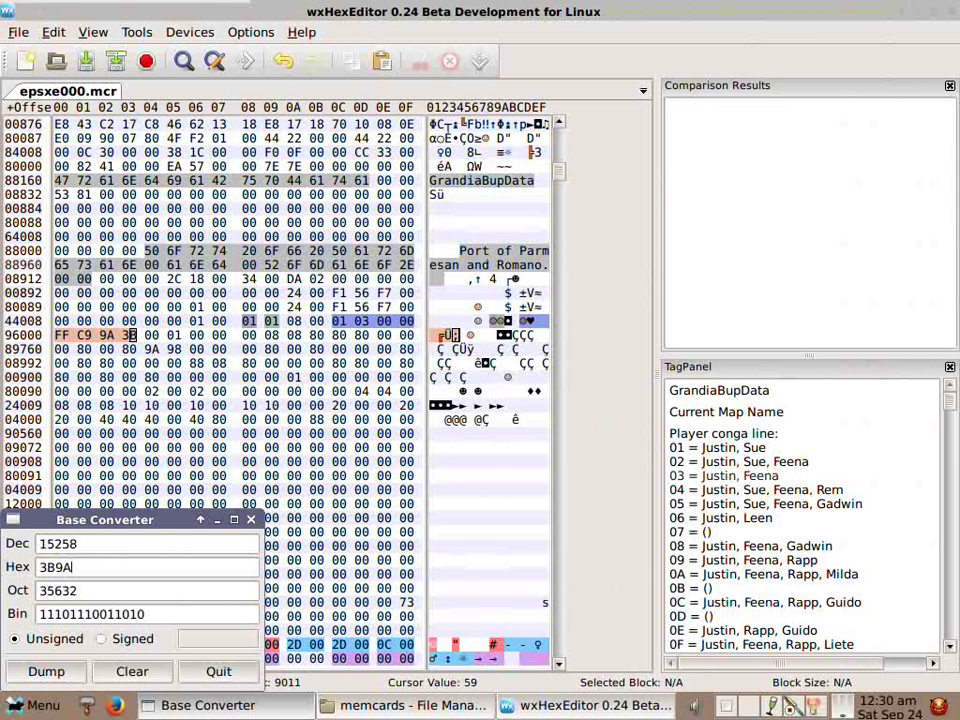
text(C9)
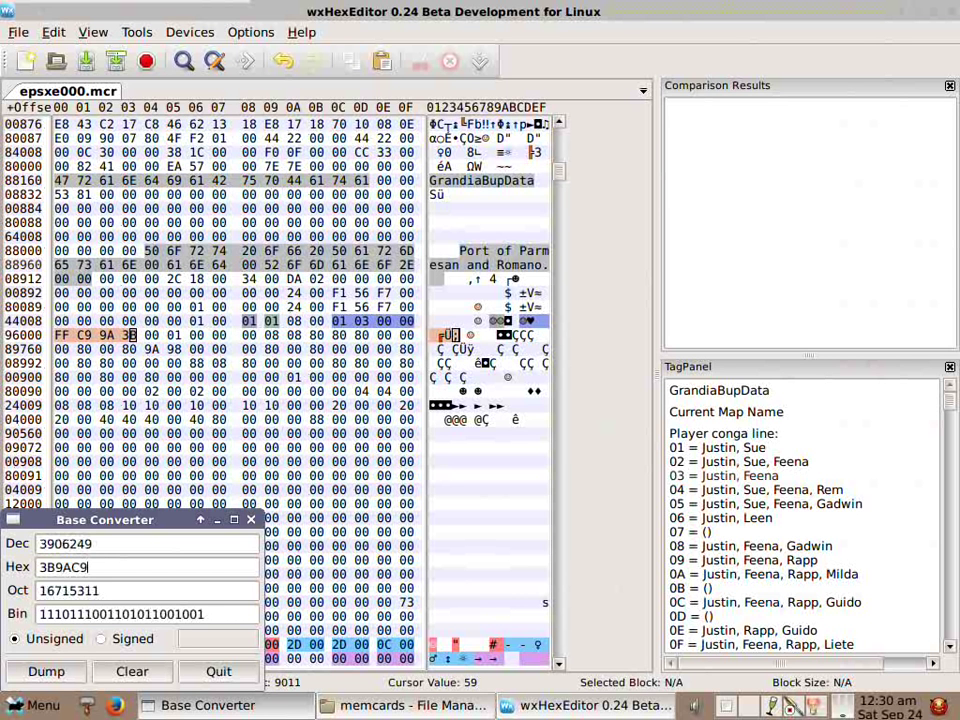
text(FF)
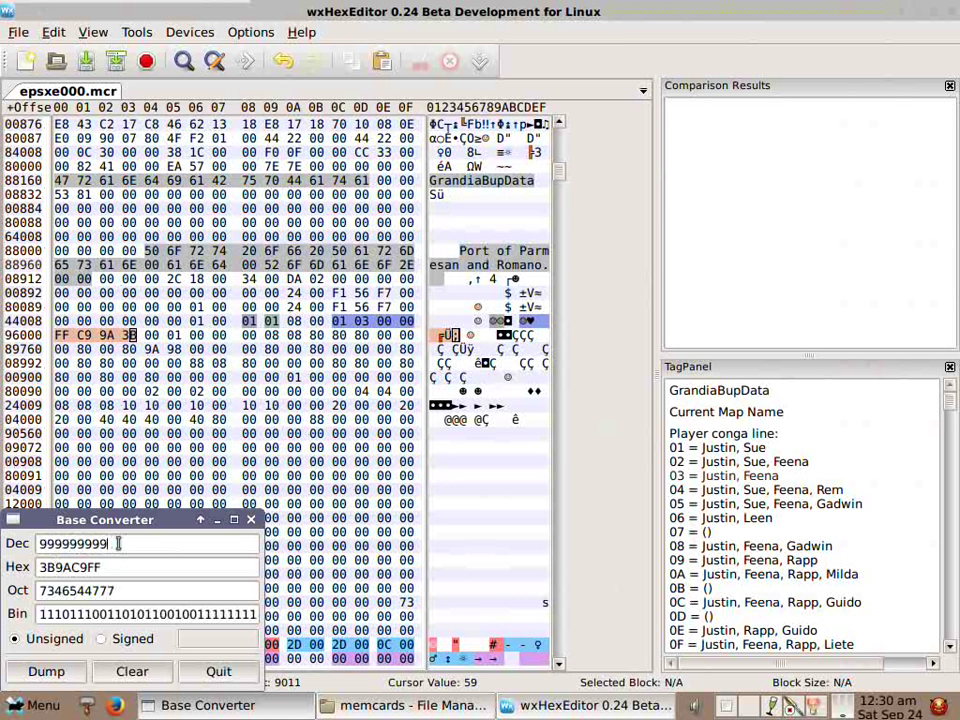
drag(118, 543, 38, 544)
click(62, 543)
click(217, 520)
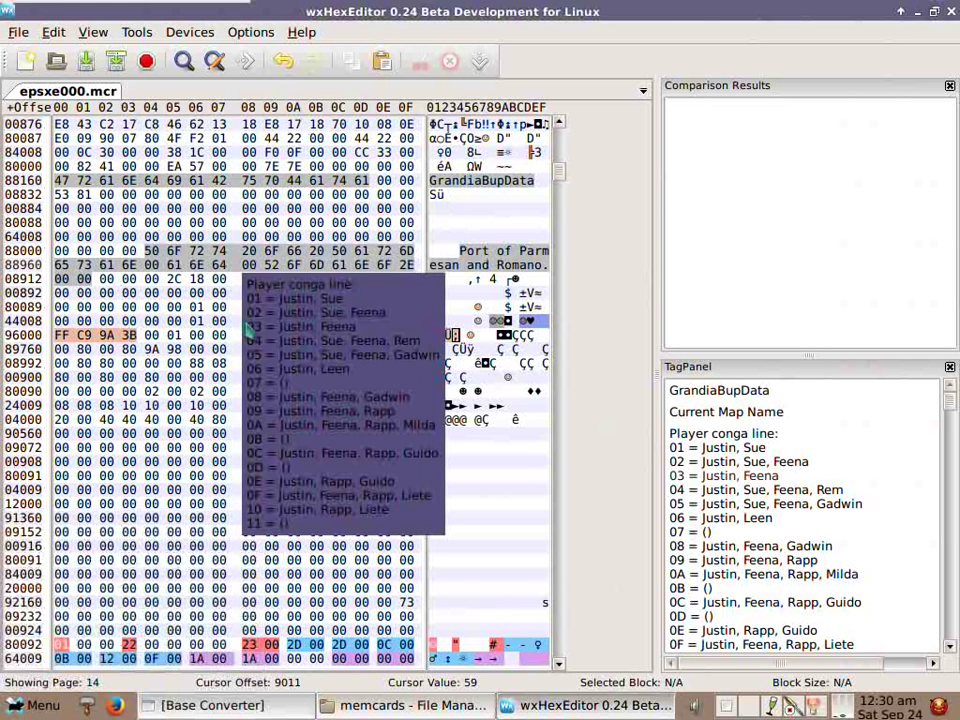
Examine the Player conga line tag on the byte at offset 9000, just before the Gold field.
key(Right)
key(Right)
key(Right)
key(Right)
key(Right)
key(Right)
key(Right)
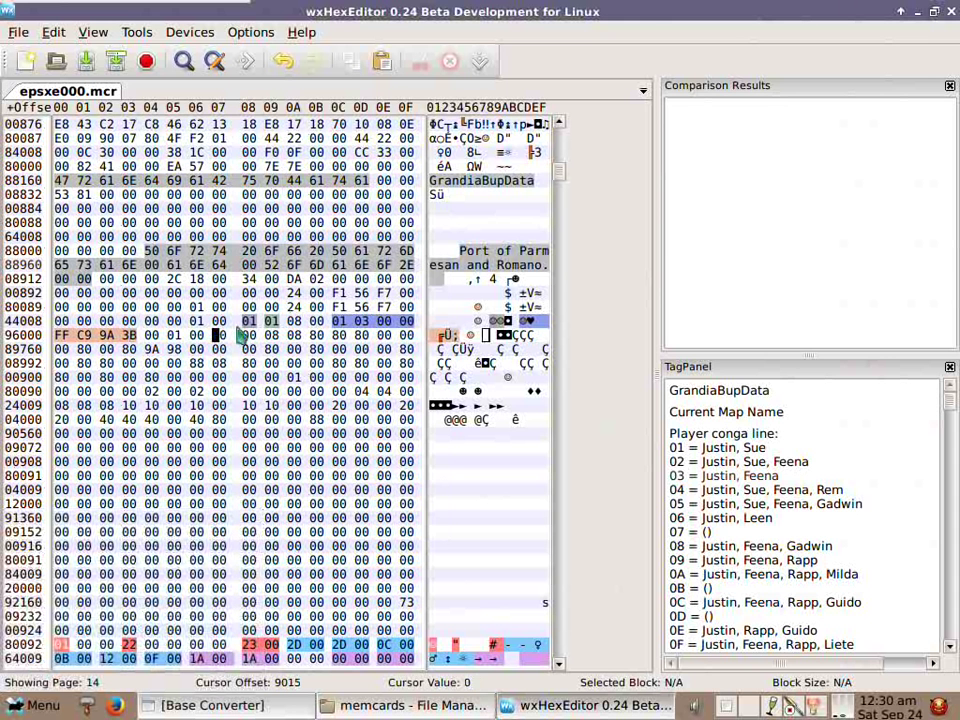
mouse_move(254, 331)
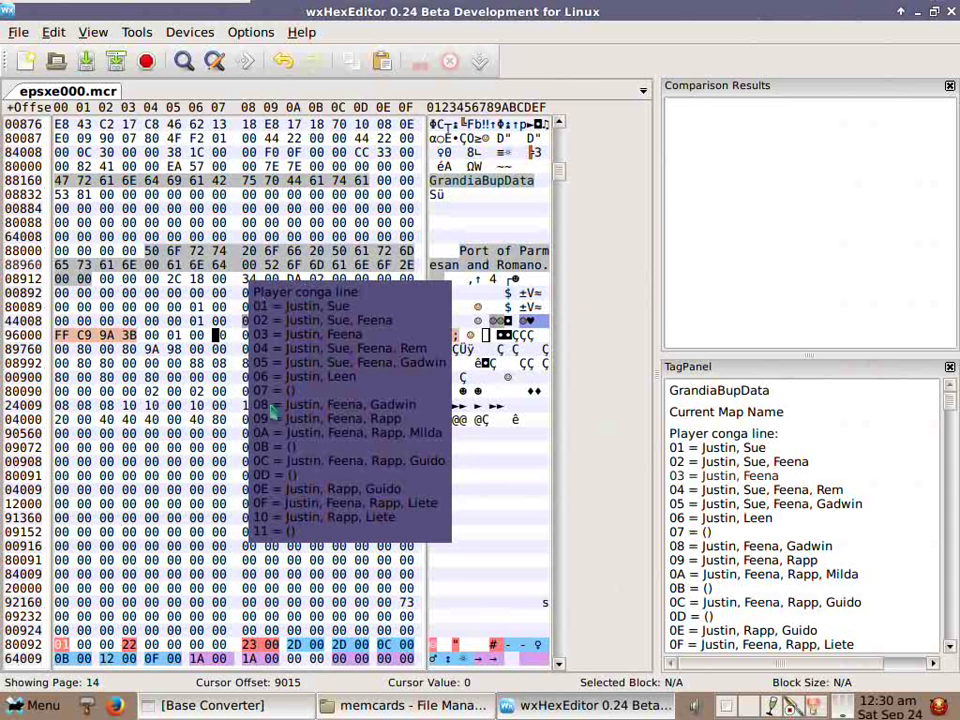
Create a new tag with the text "Conga lina" on the single byte 40 at offset 10670, below the character data.
scroll(273, 412, down, 10)
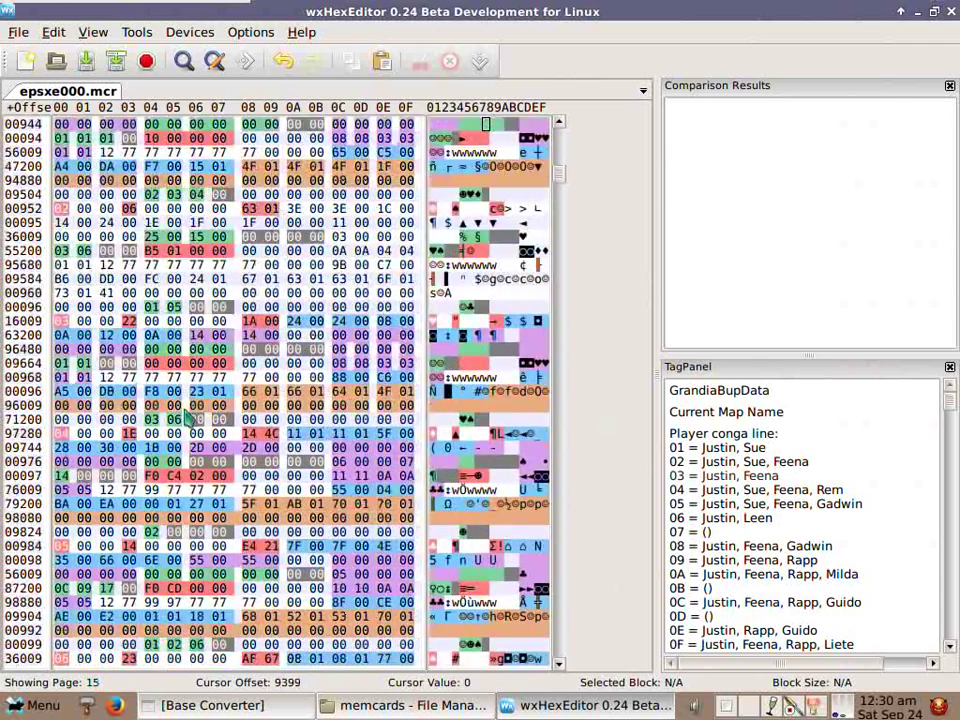
scroll(186, 419, down, 10)
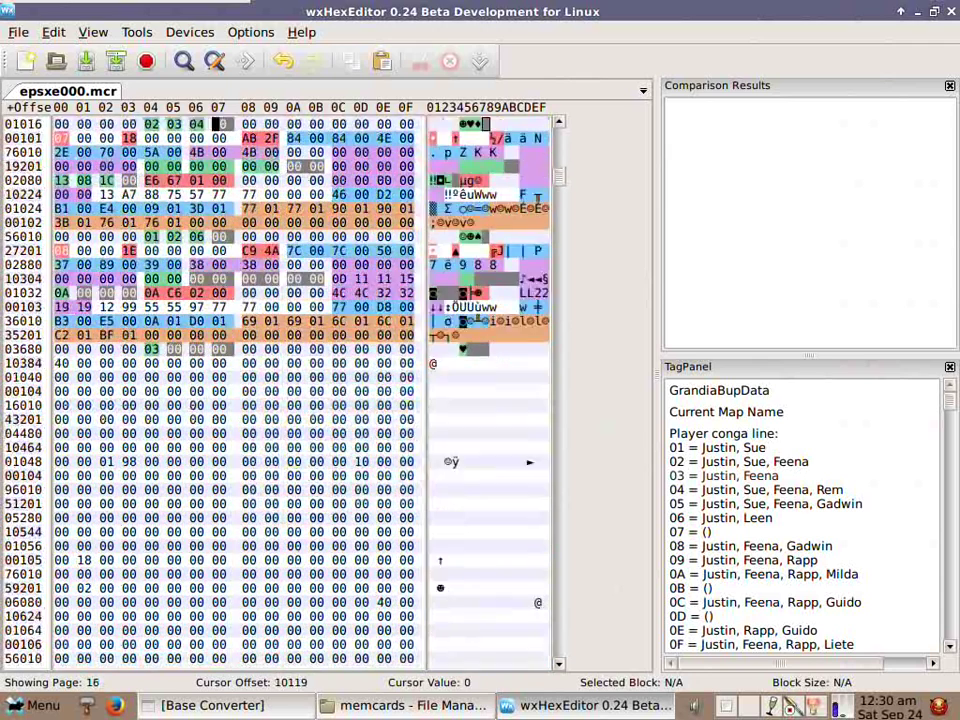
scroll(510, 160, down, 7)
scroll(484, 332, up, 4)
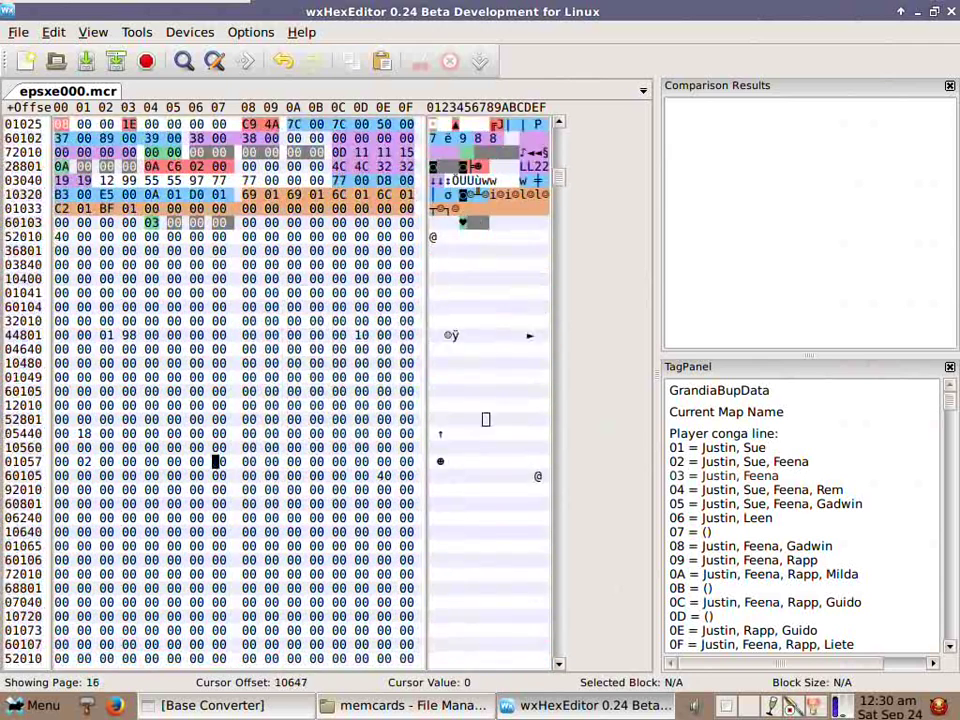
click(443, 433)
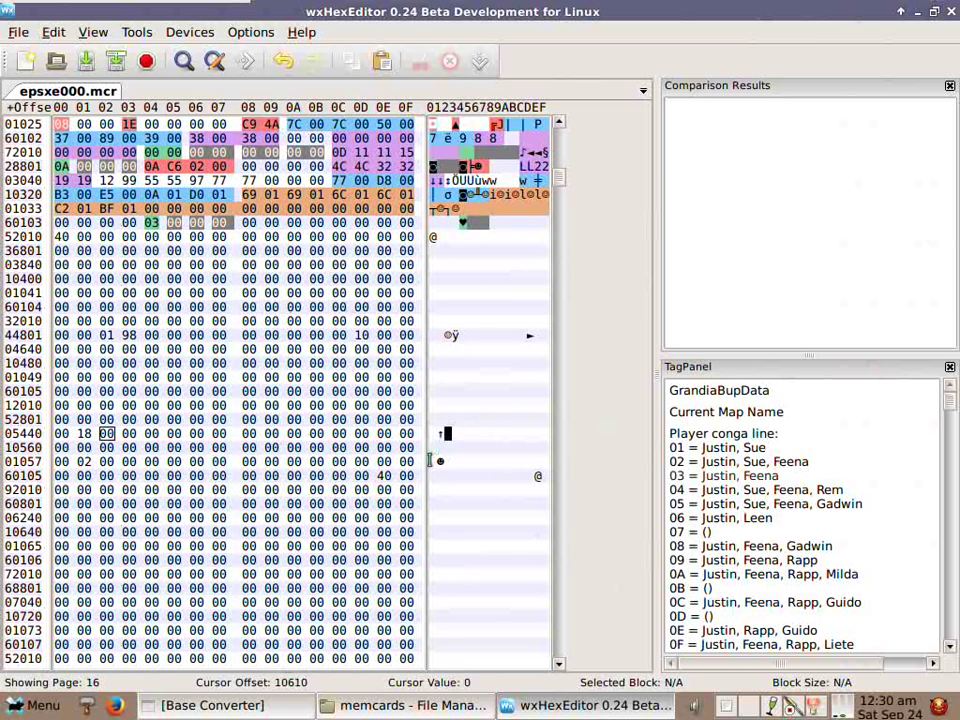
click(383, 477)
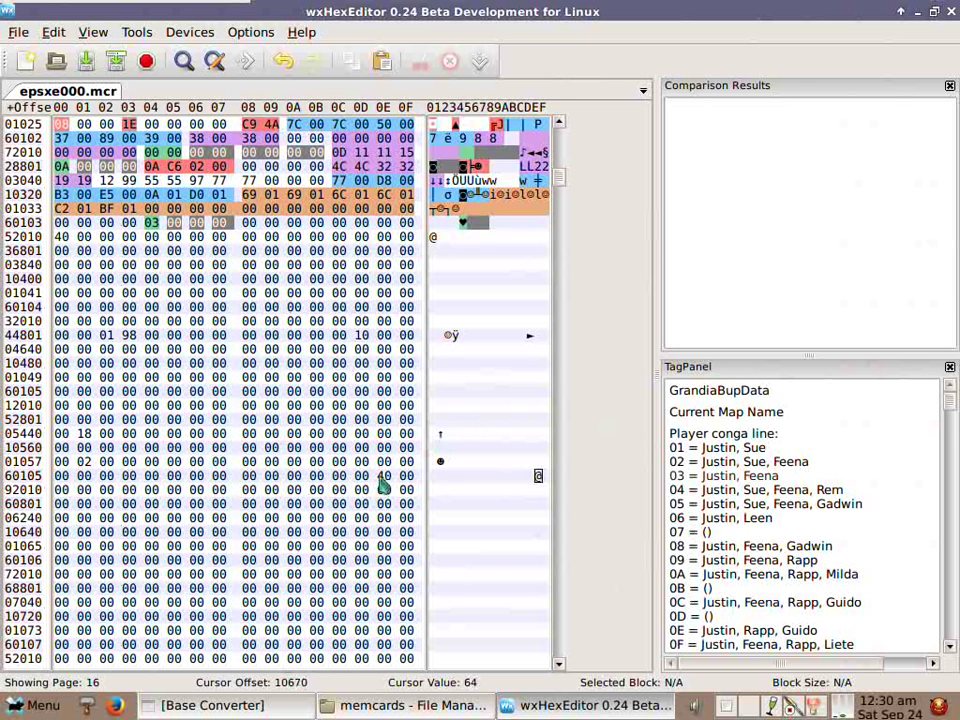
drag(381, 479, 389, 479)
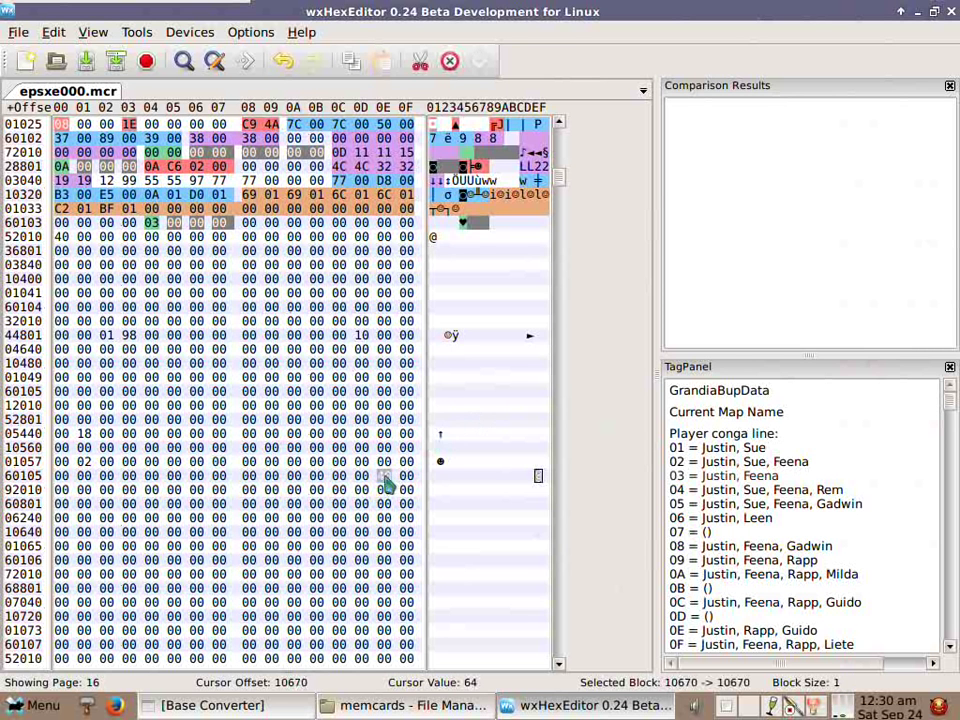
right_click(385, 483)
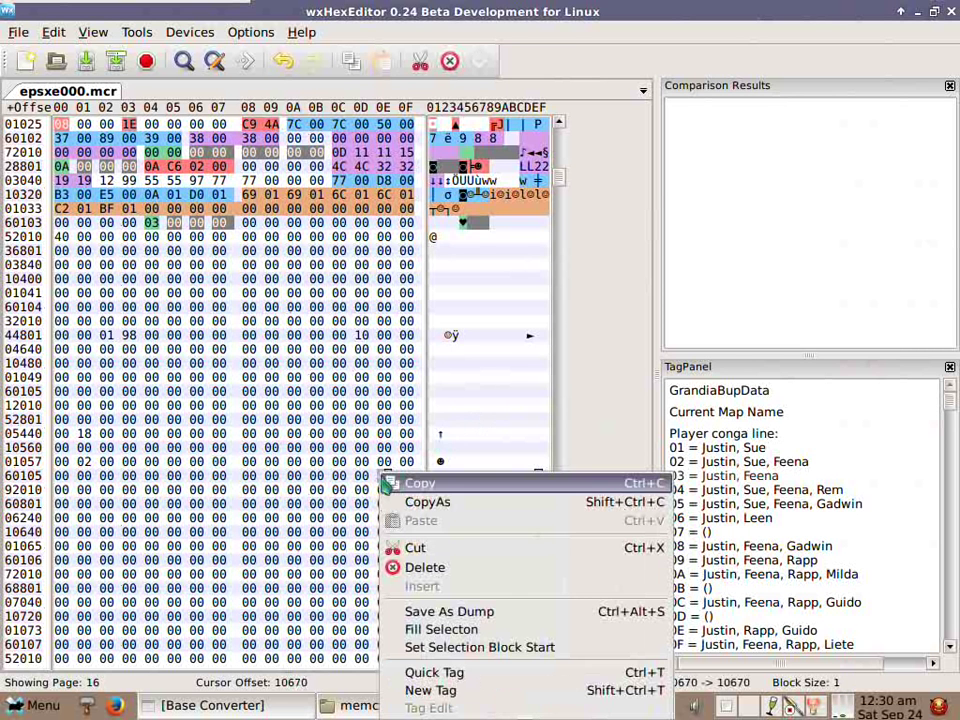
click(405, 690)
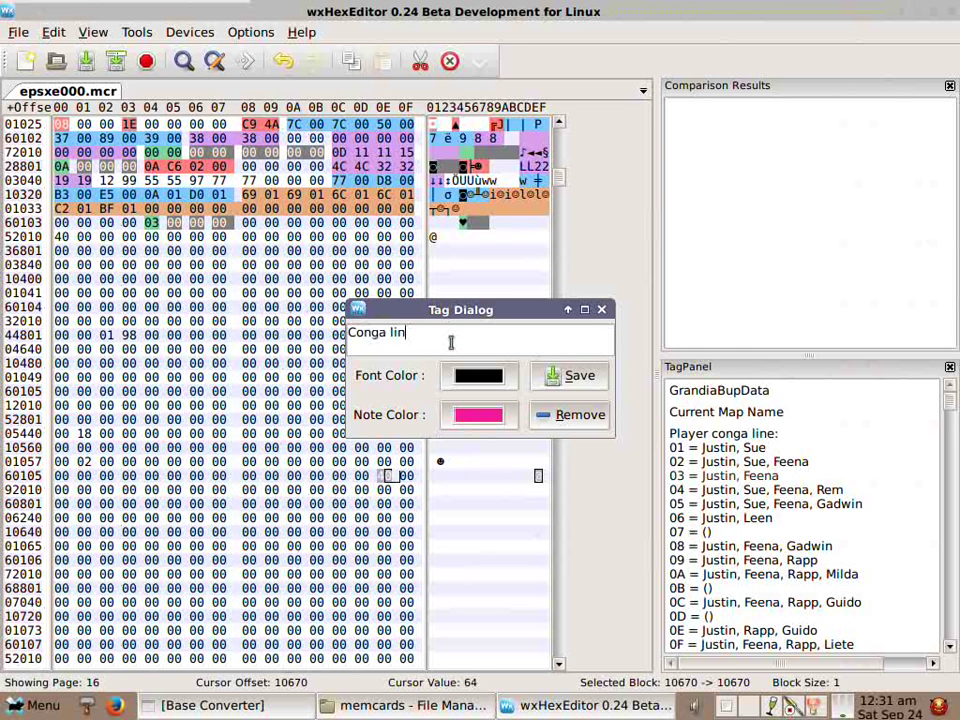
Change the new tag's note color to pure red with hue 0, save the tag and clear the selection.
click(476, 416)
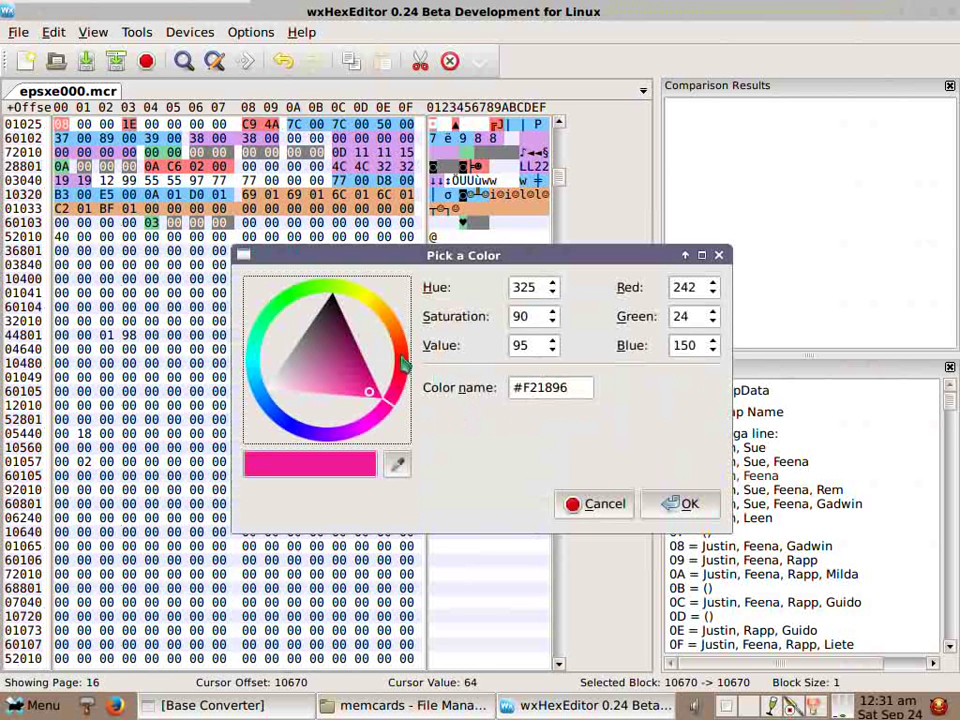
key(Tab)
text(0)
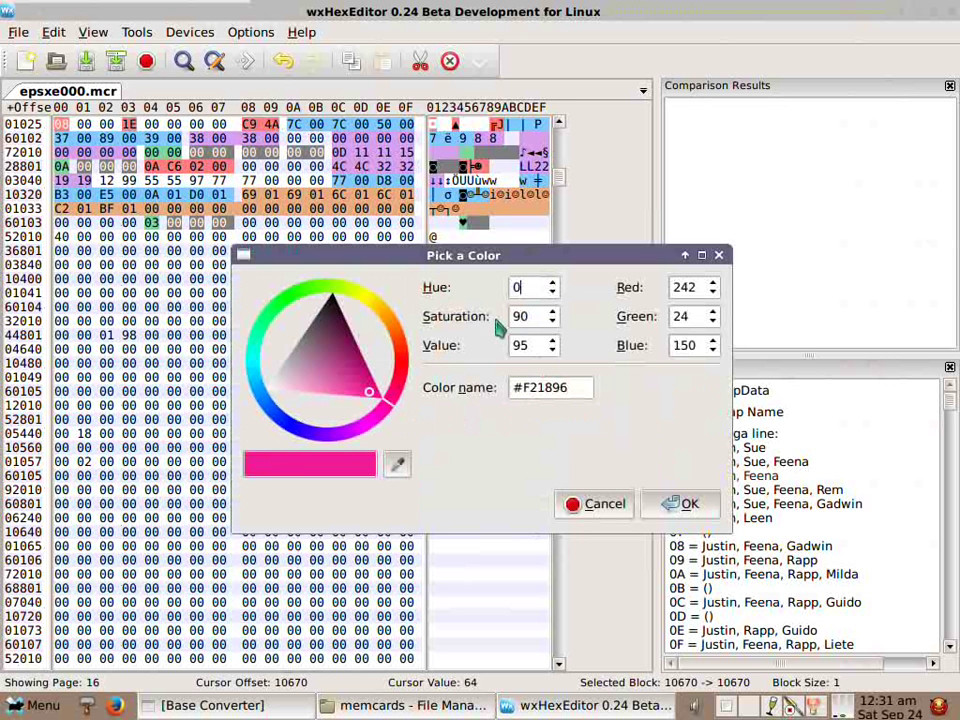
click(527, 316)
click(527, 344)
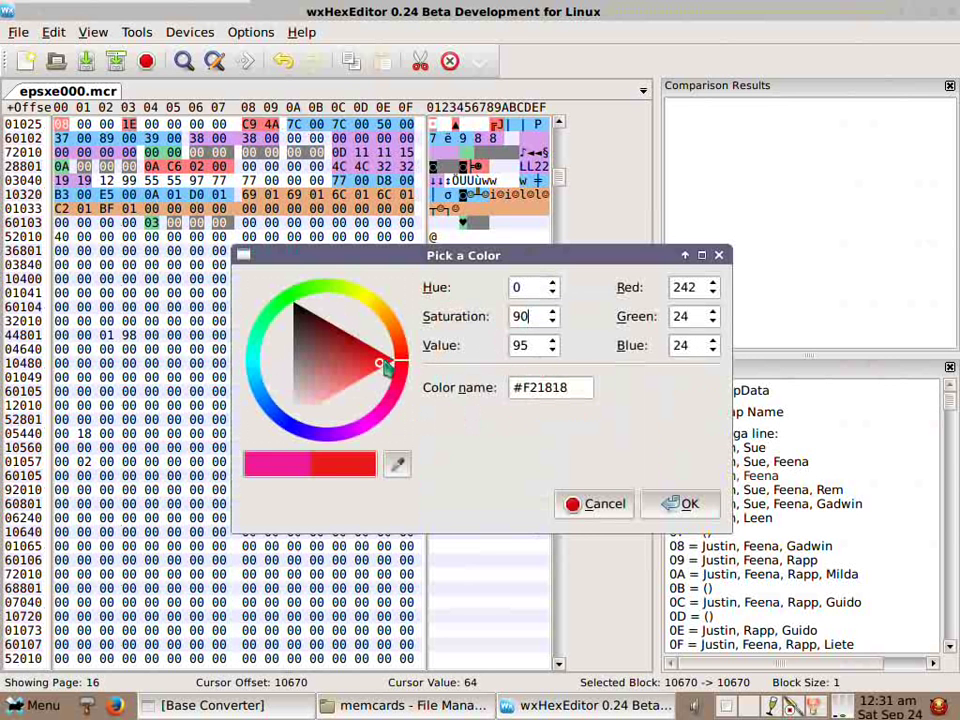
click(387, 366)
click(681, 504)
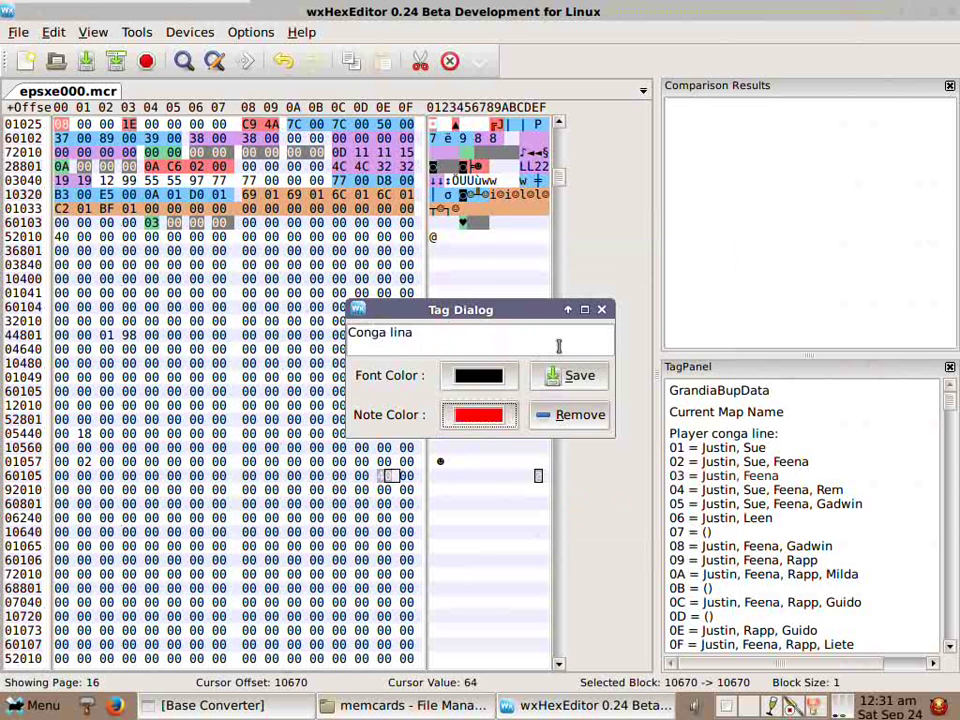
click(569, 375)
click(289, 410)
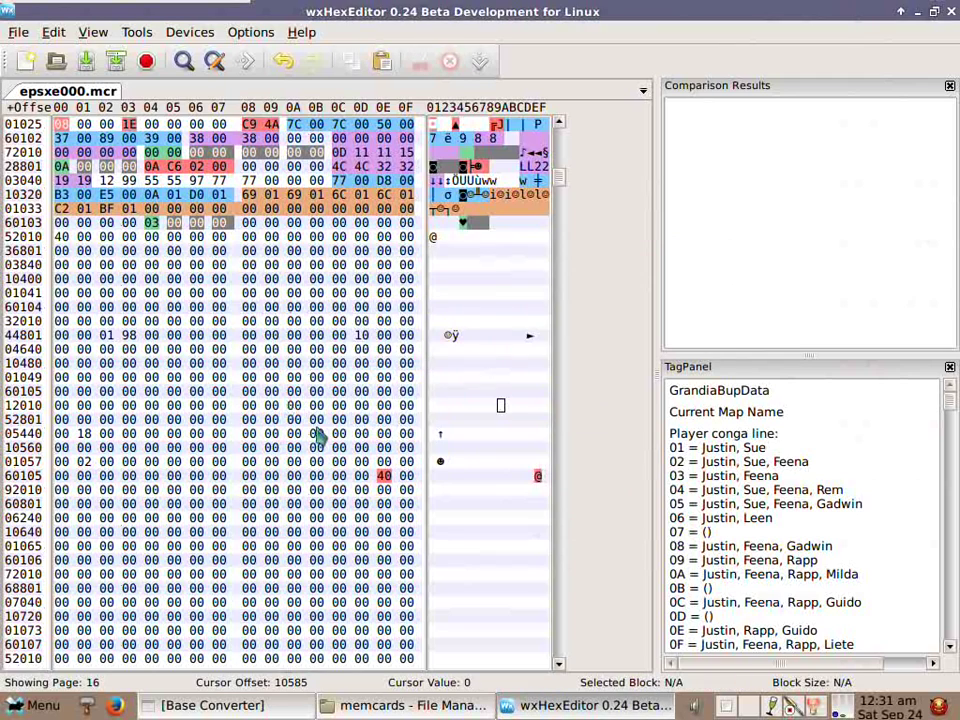
Select the whole Char #1 - Justin record, offsets 9360 to 9487, to examine its extent.
scroll(318, 437, up, 10)
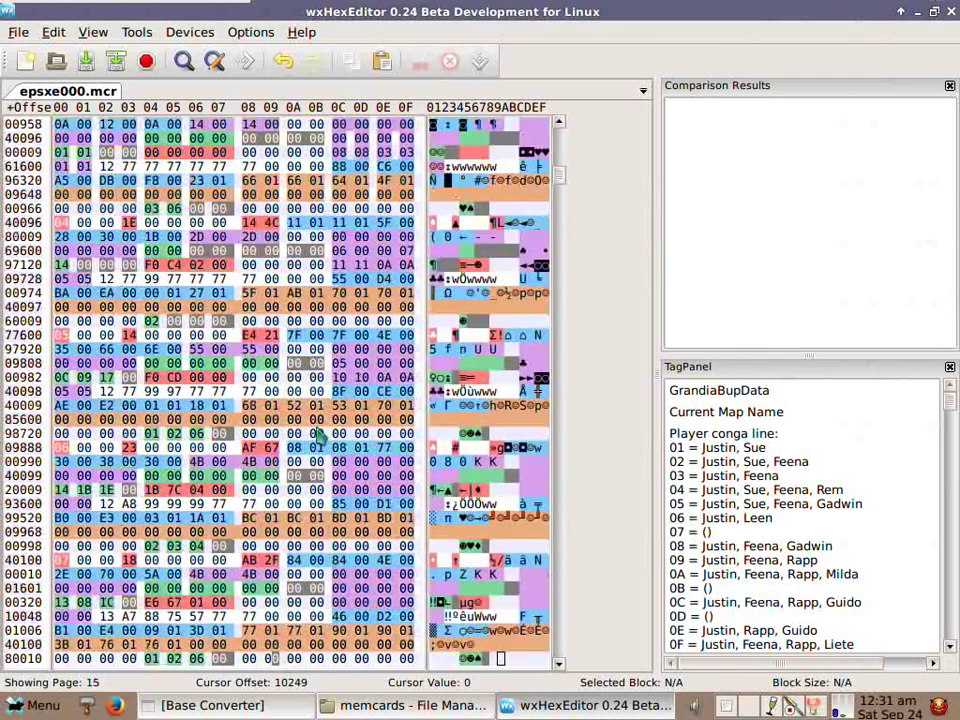
scroll(318, 437, up, 10)
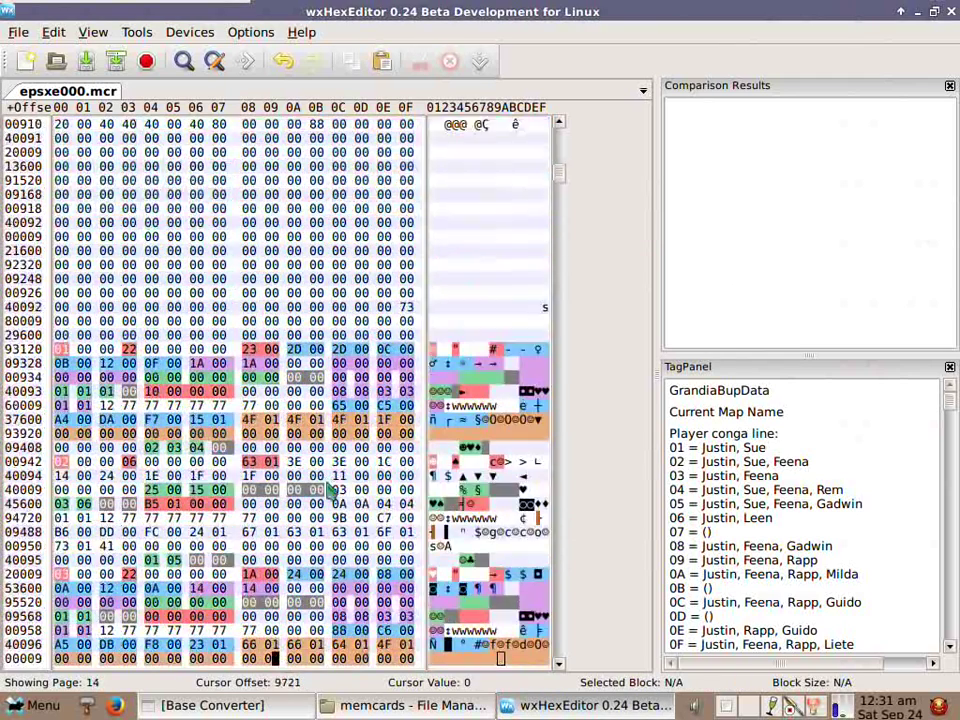
scroll(107, 503, up, 1)
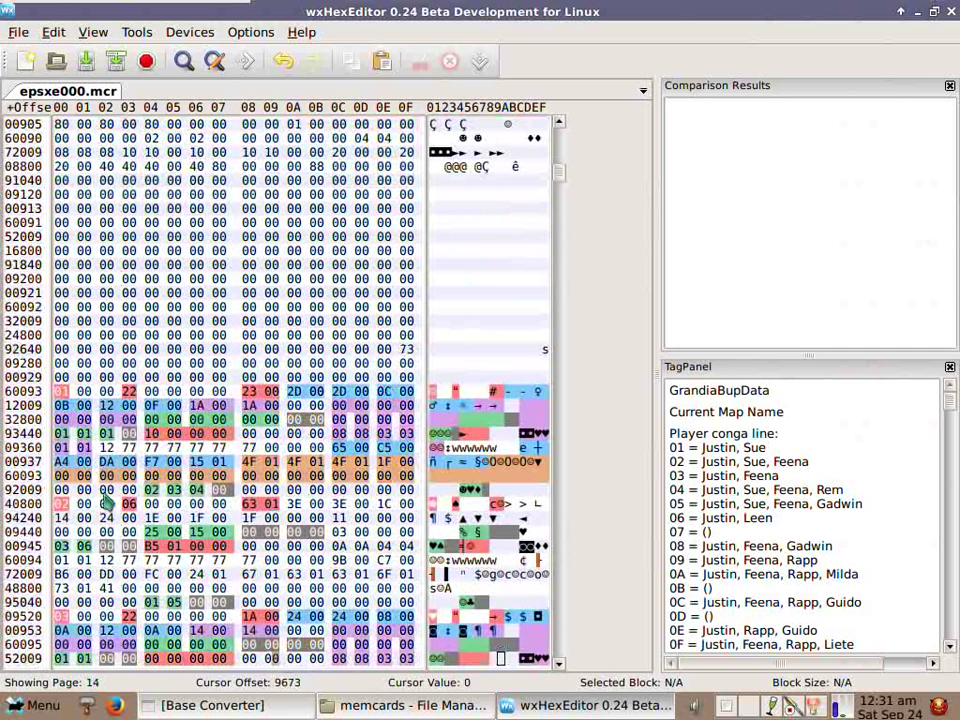
click(60, 393)
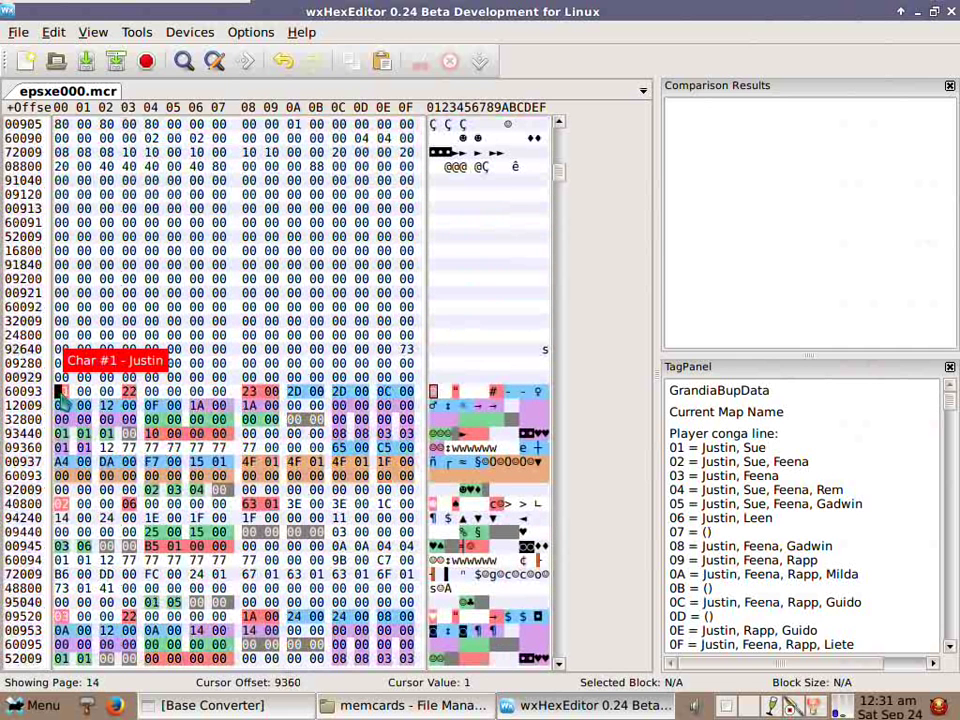
drag(60, 398, 403, 492)
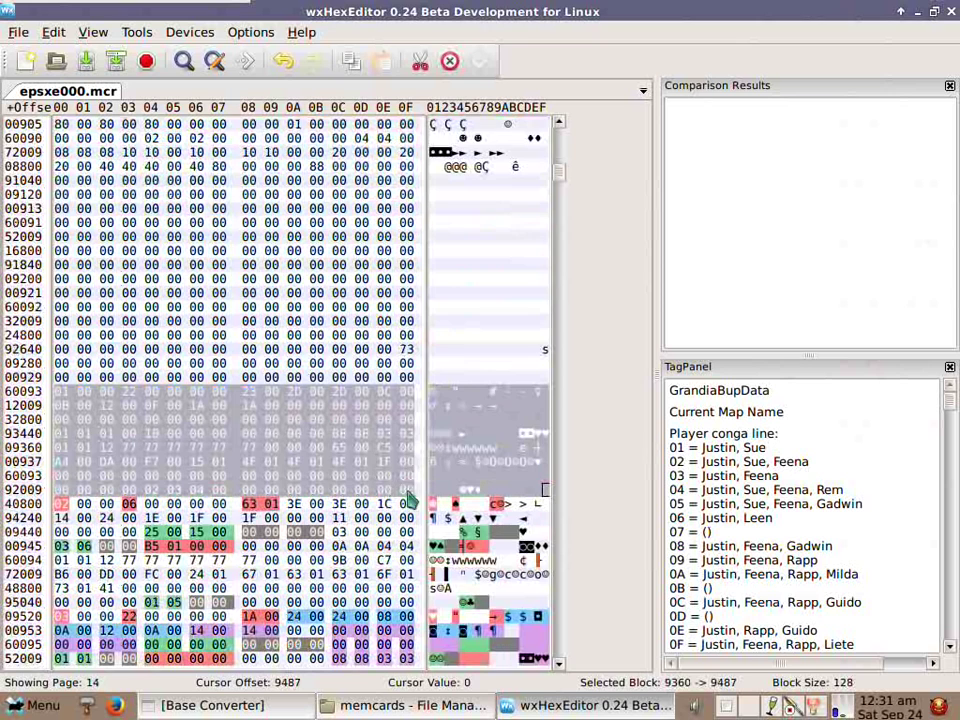
Select offsets 9616 to 9759, starting at the character record that begins with byte 03, to examine its layout.
scroll(321, 339, down, 3)
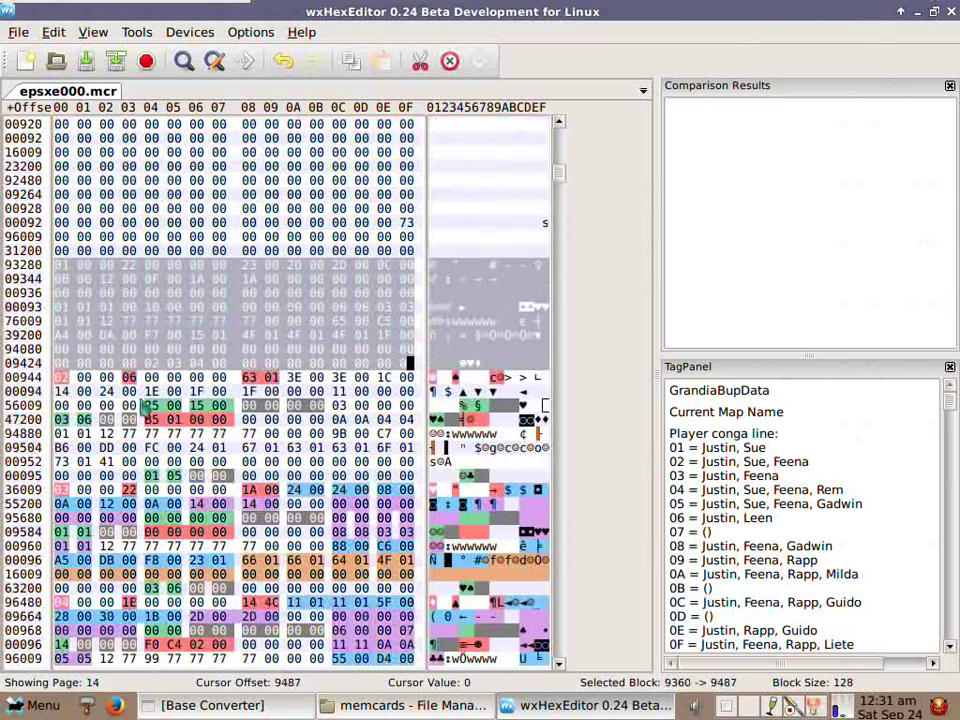
scroll(100, 300, down, 1)
drag(62, 447, 405, 561)
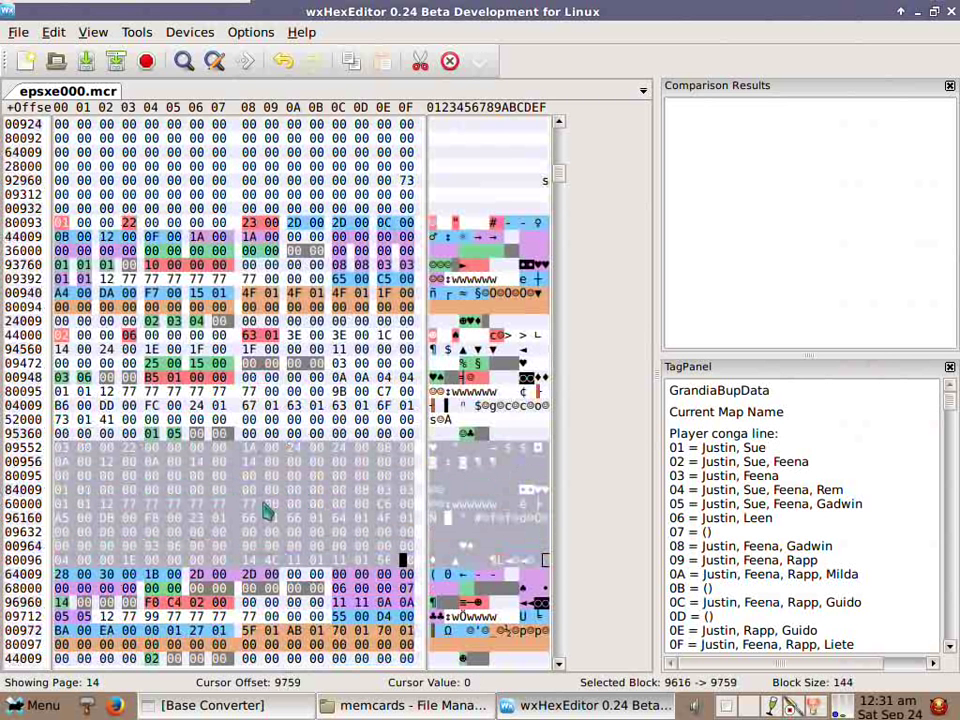
mouse_move(240, 532)
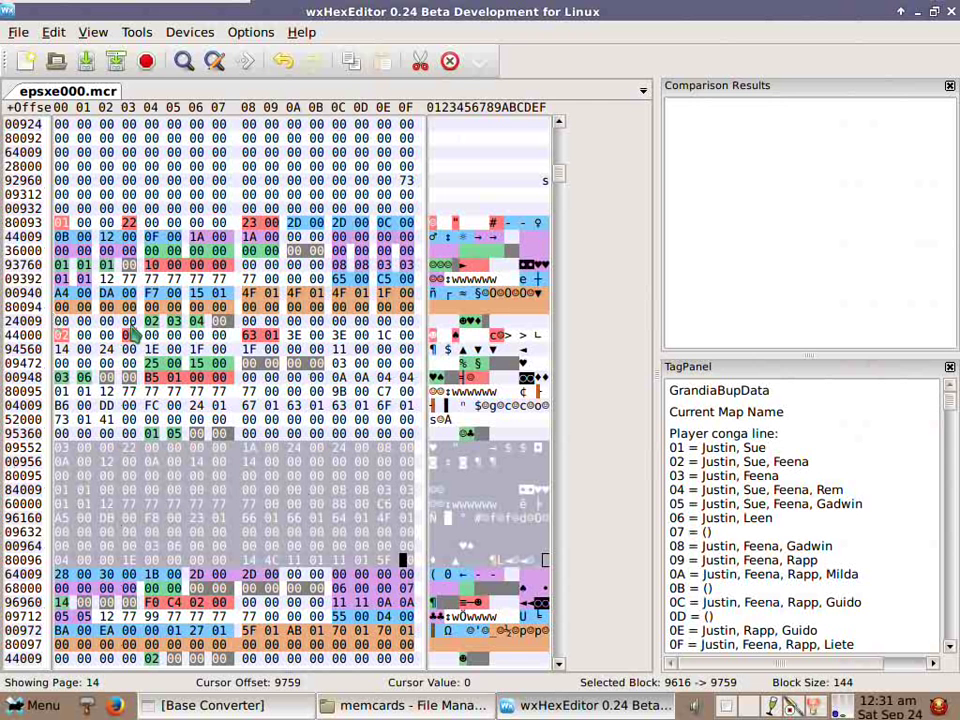
Select the first two character records, offsets 9360 to 9615, to compare them, clear the selection and view the Char #1 tag.
click(408, 434)
drag(410, 436, 58, 226)
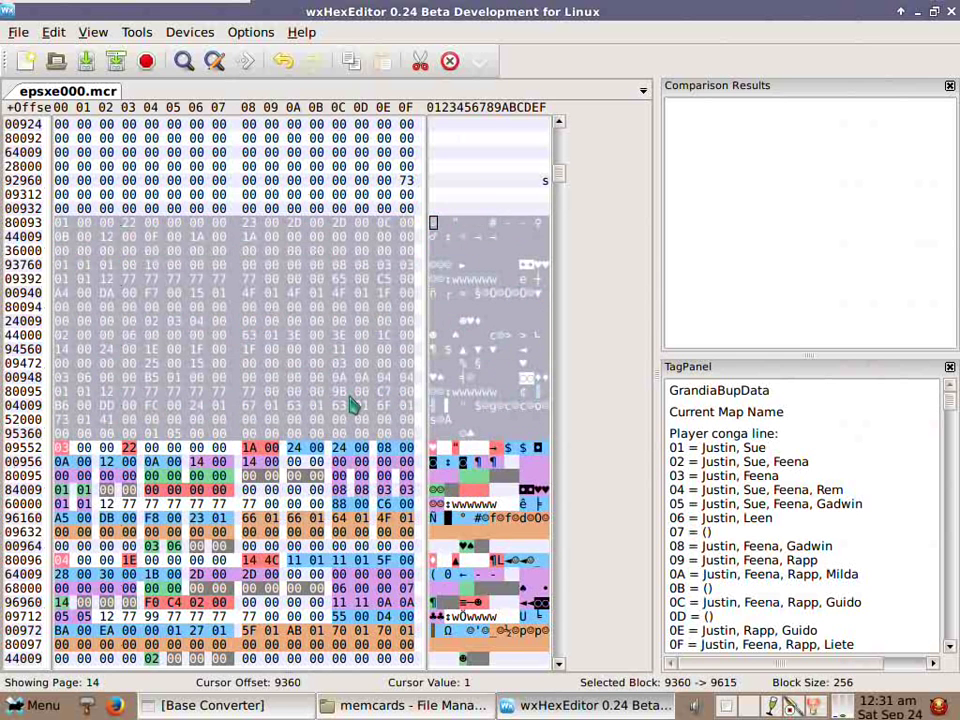
scroll(345, 403, up, 1)
click(85, 238)
mouse_move(60, 266)
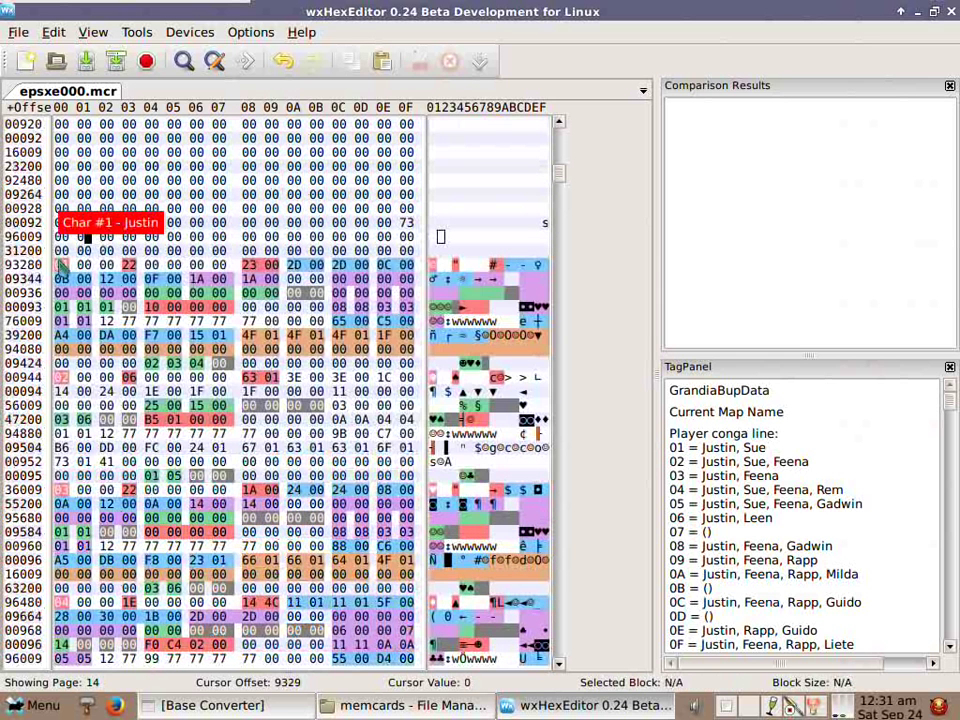
Select the Char #1 record, offsets 9360 to 9487, and the second record, offsets 9488 to 9615, in turn to compare layouts, and clear the selection.
drag(60, 266, 408, 375)
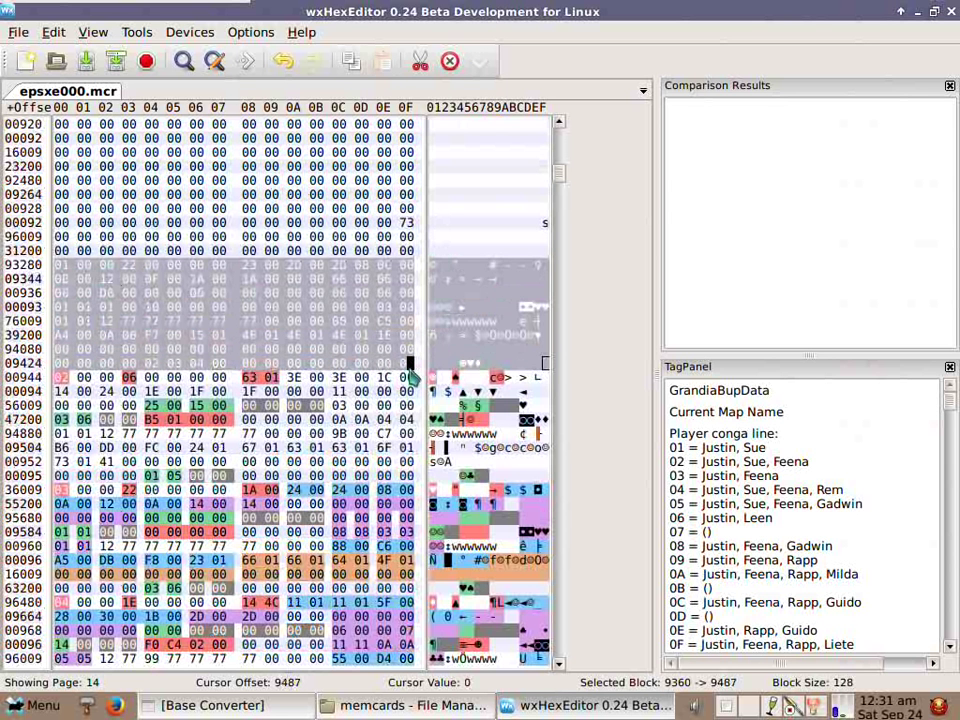
drag(60, 378, 405, 480)
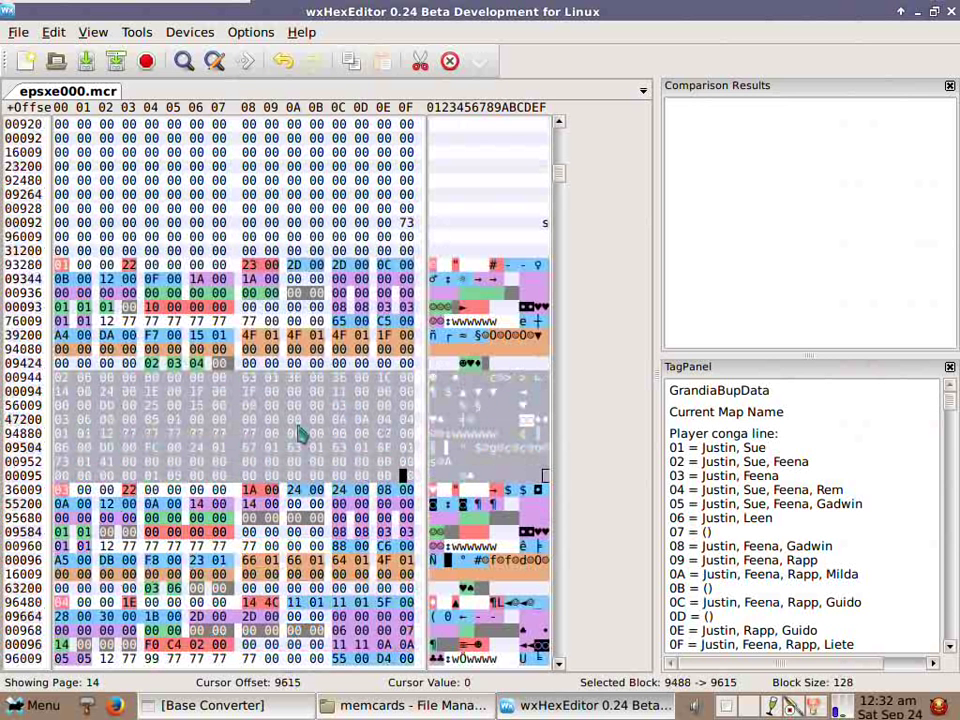
mouse_move(61, 277)
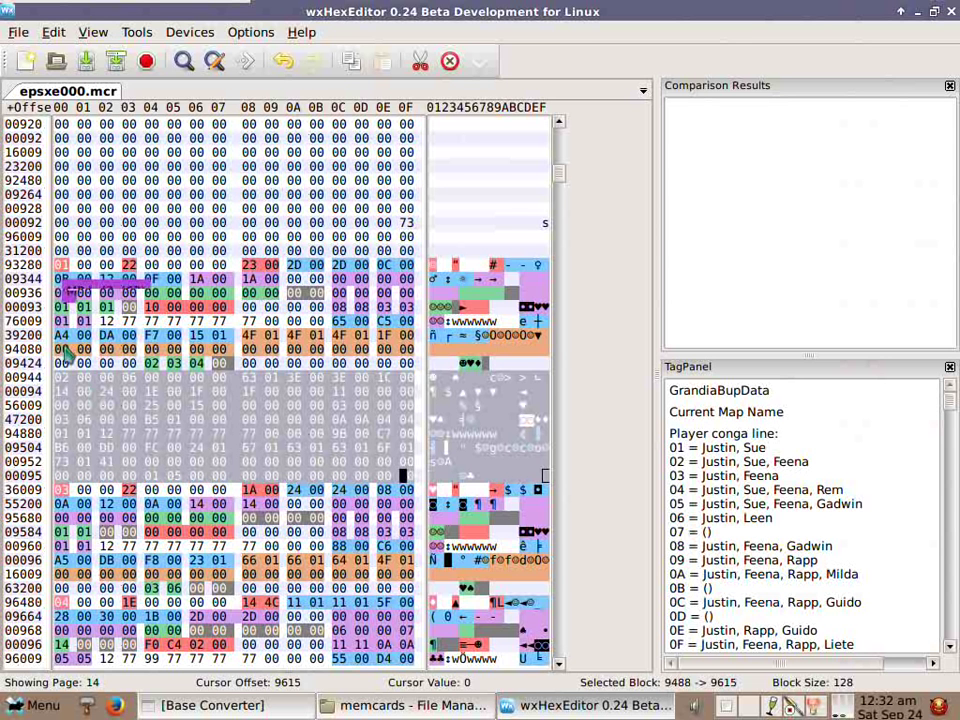
mouse_move(63, 380)
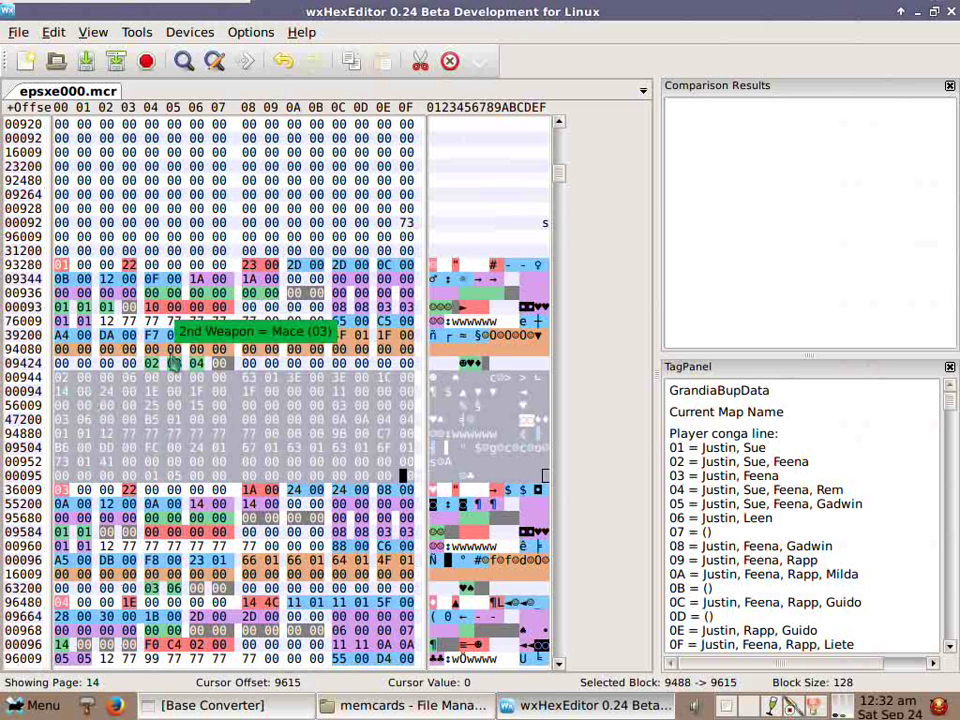
scroll(155, 340, down, 1)
scroll(155, 340, down, 4)
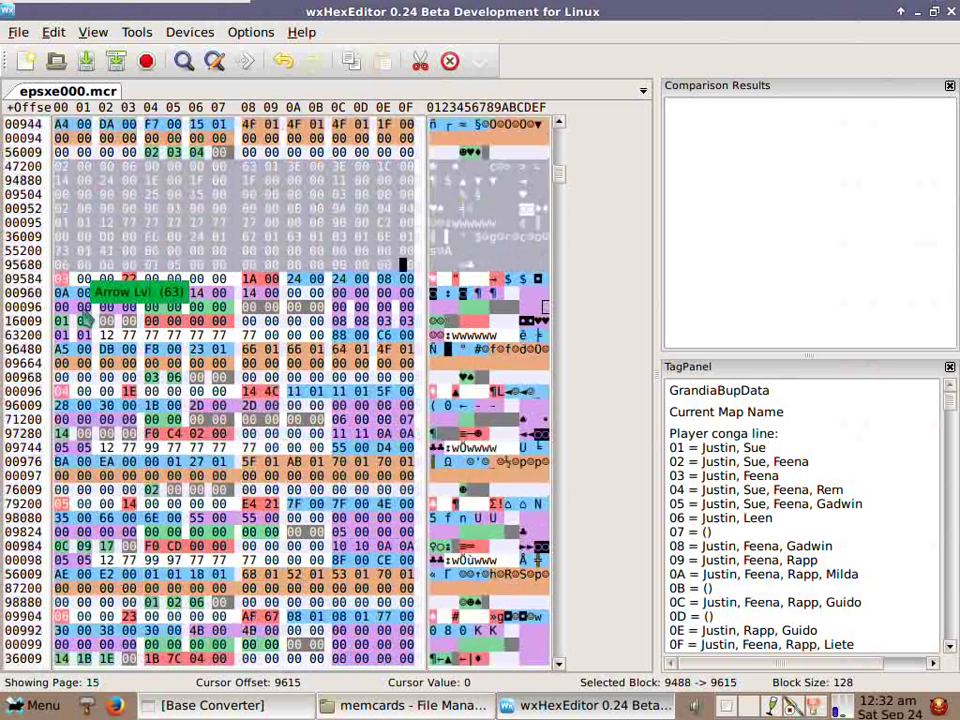
mouse_move(175, 307)
scroll(150, 220, up, 5)
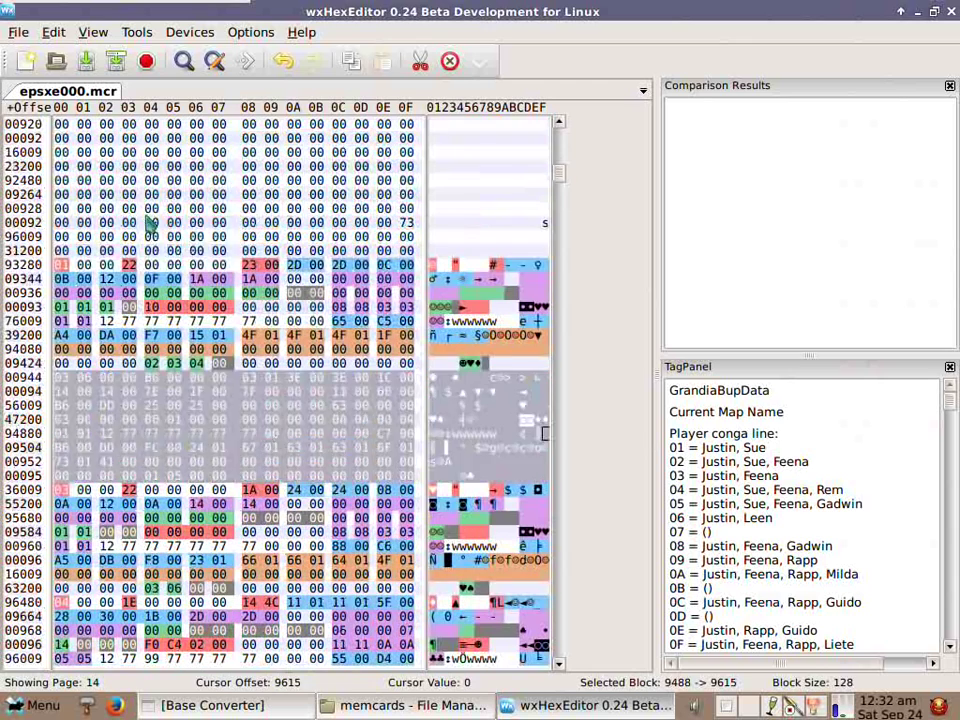
click(140, 213)
View Justin's Char #1, level and Exp Next tags, and select the level byte at 9363 and Exp Total bytes 9412 to 9413.
mouse_move(129, 264)
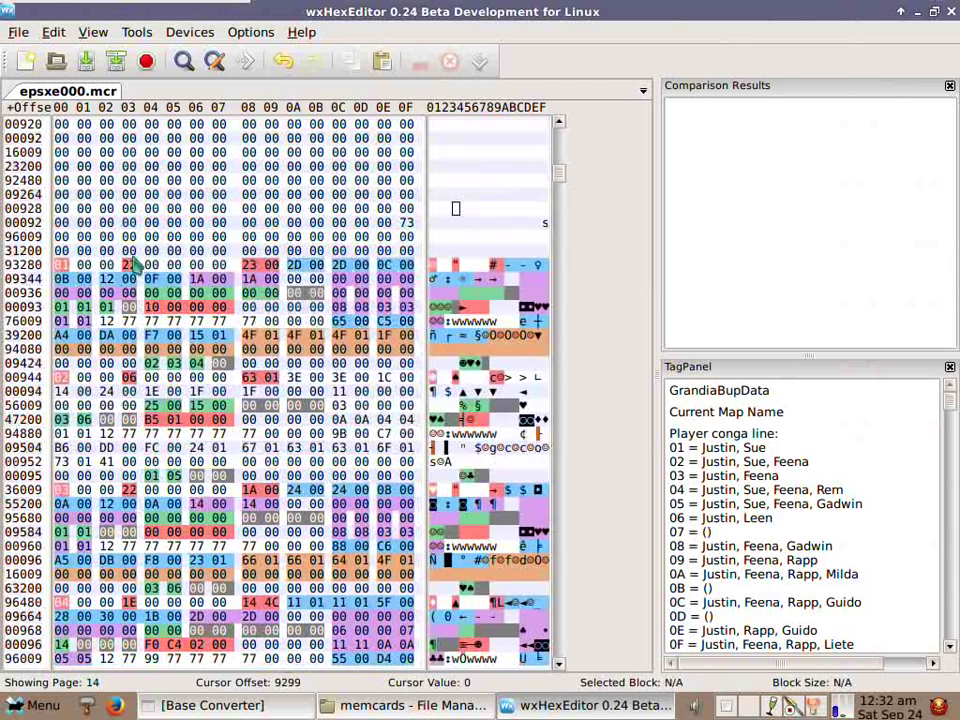
scroll(174, 252, up, 1)
scroll(172, 250, up, 1)
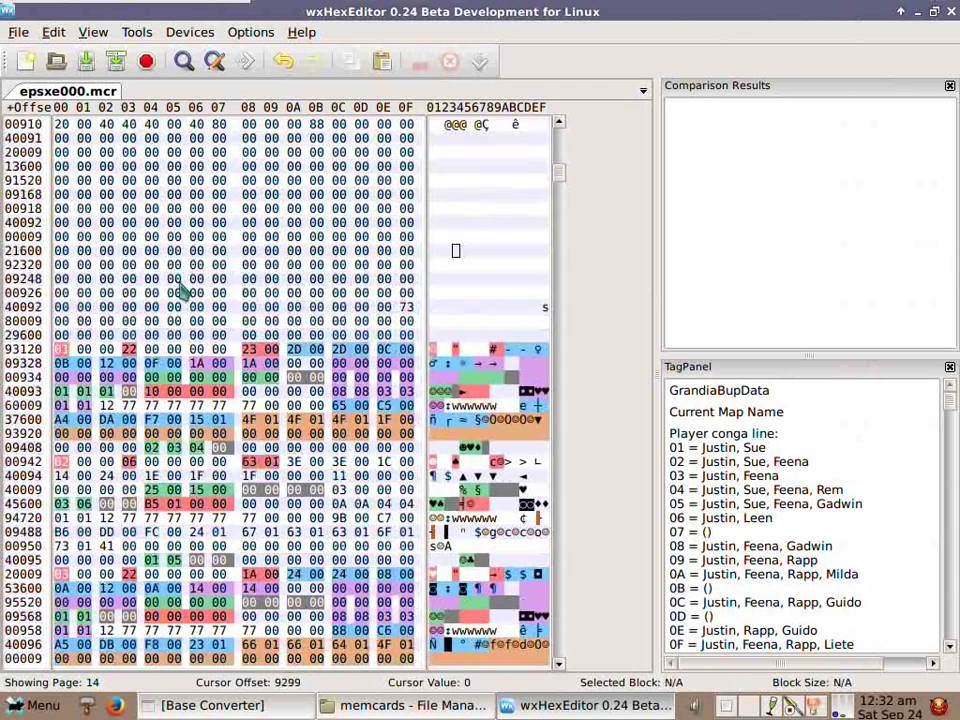
mouse_move(250, 356)
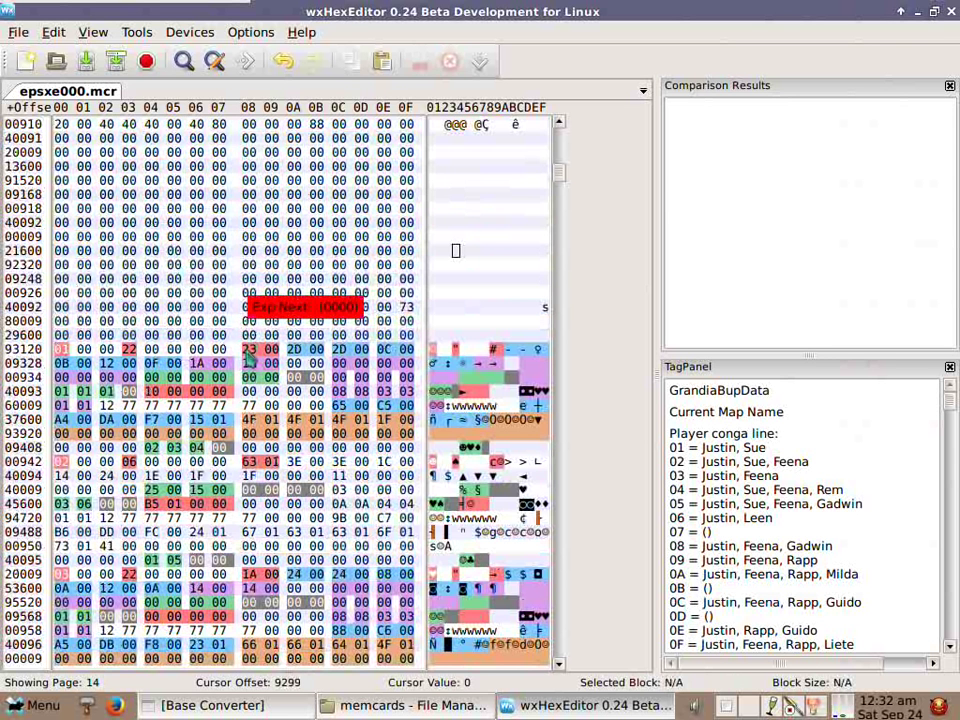
mouse_move(64, 352)
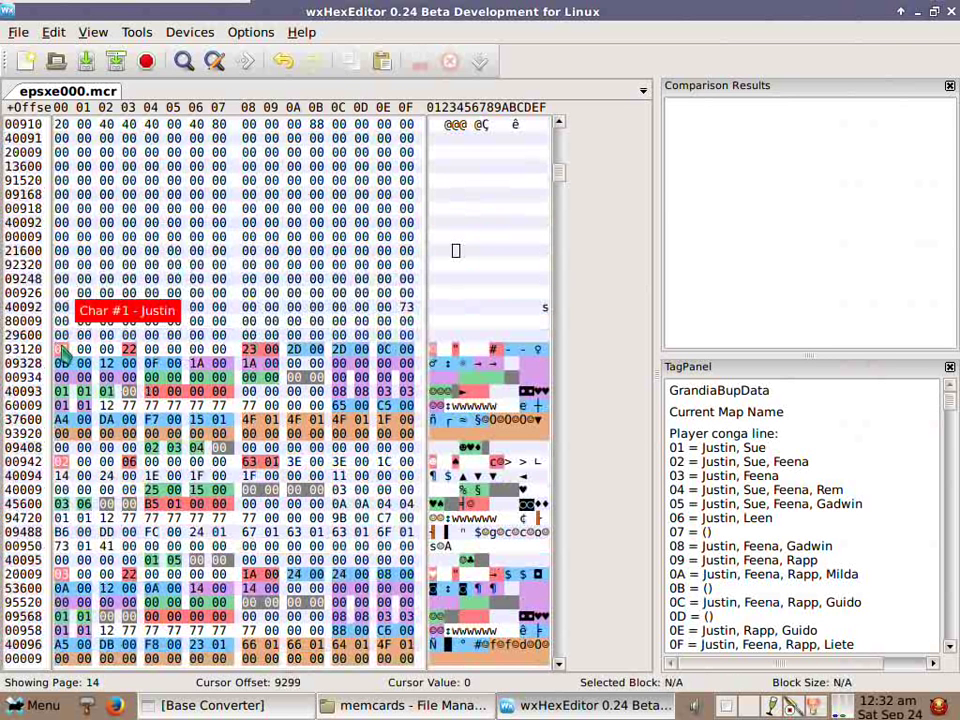
click(129, 349)
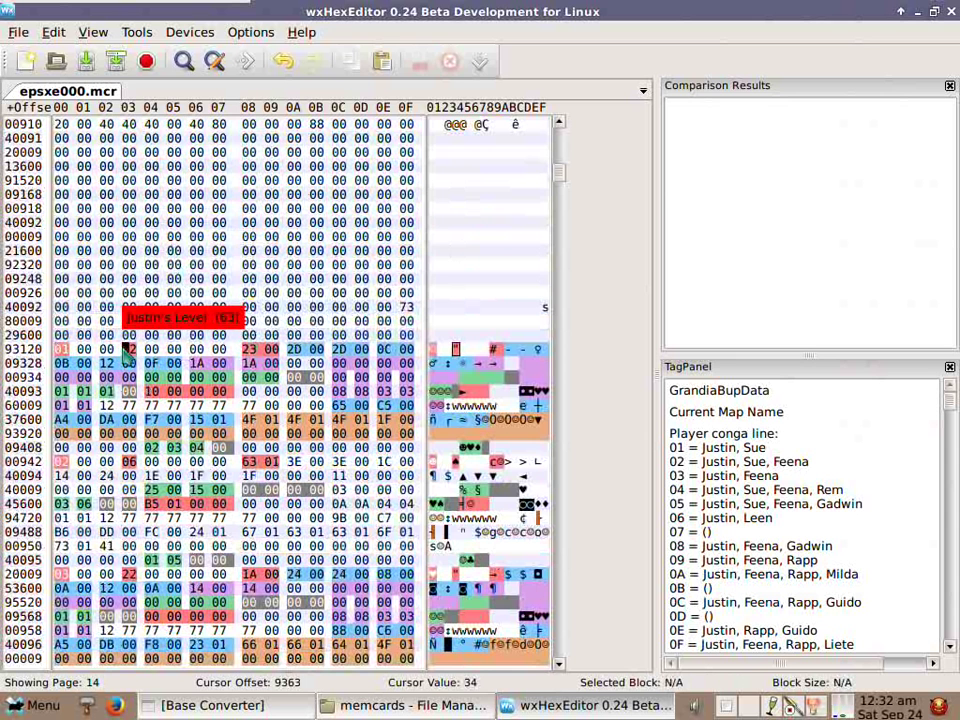
click(129, 352)
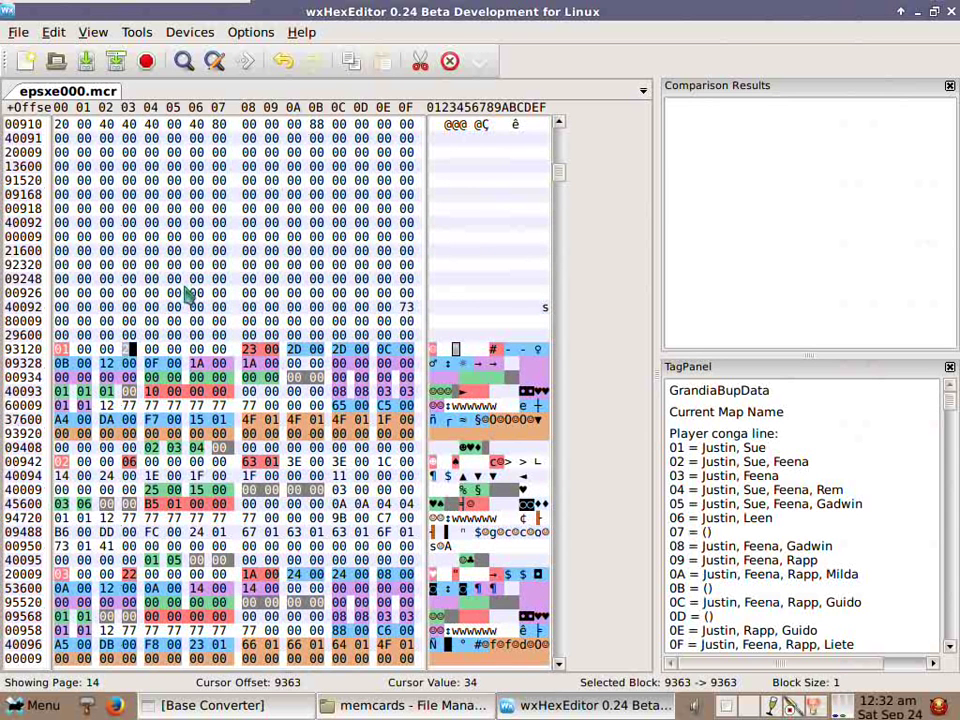
mouse_move(149, 396)
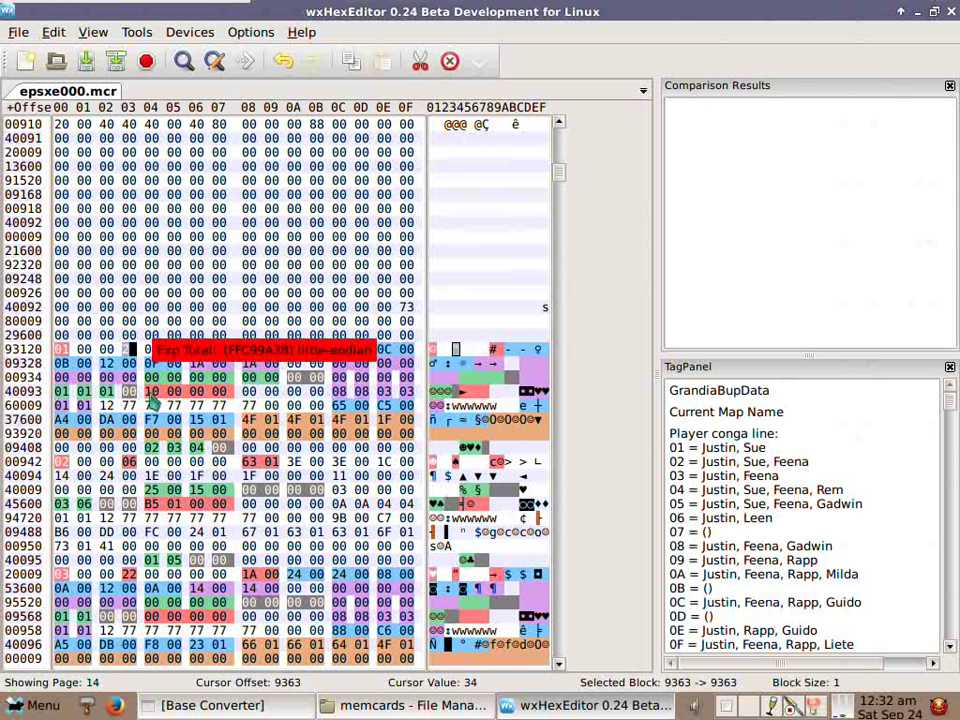
drag(149, 396, 191, 401)
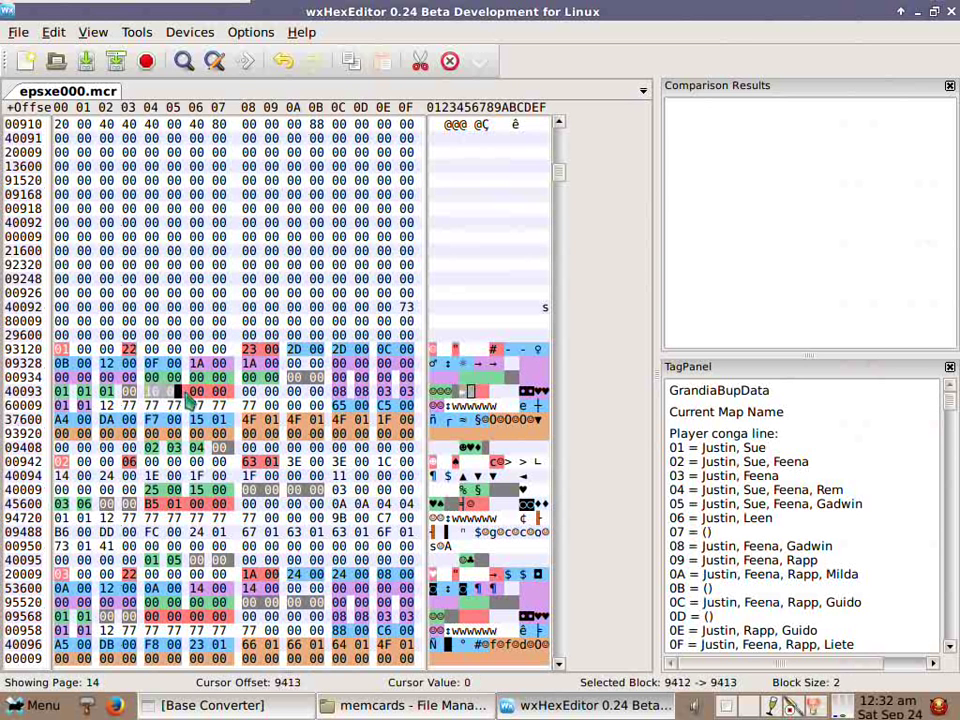
text(10)
click(163, 400)
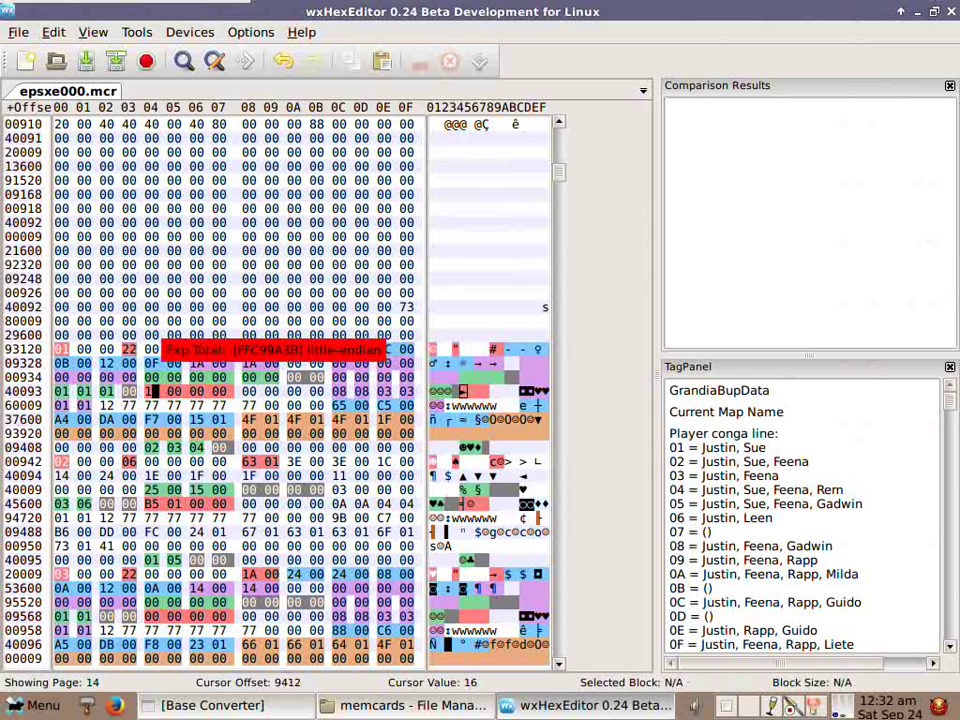
View the Char #3 - Sue tag and select her level byte at 9619 and Exp Total bytes 9668 to 9669.
scroll(160, 400, down, 6)
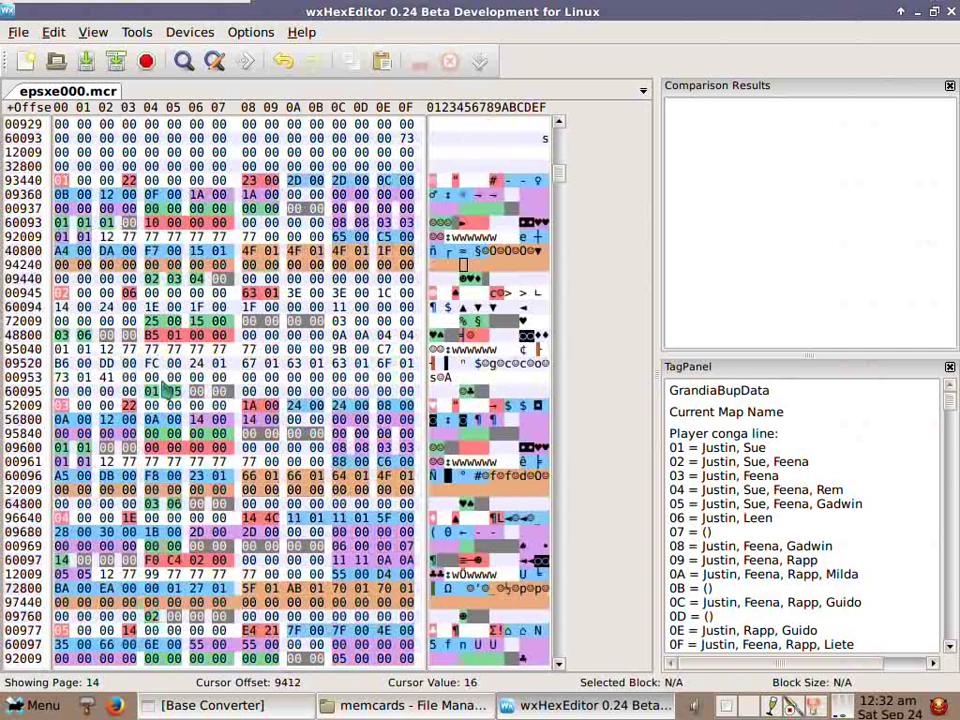
click(60, 321)
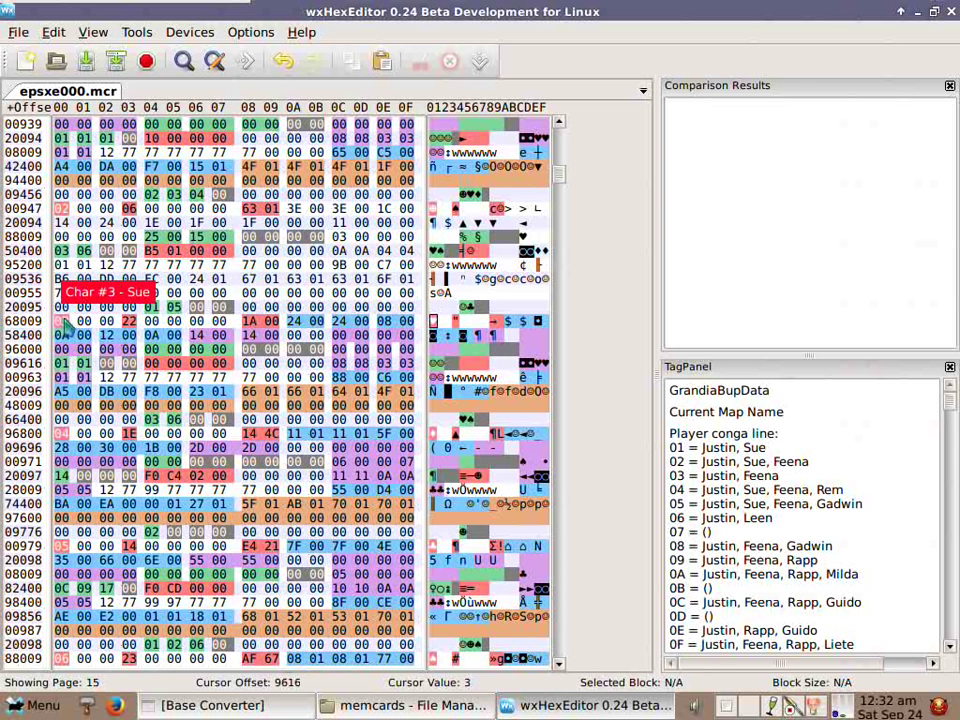
click(127, 323)
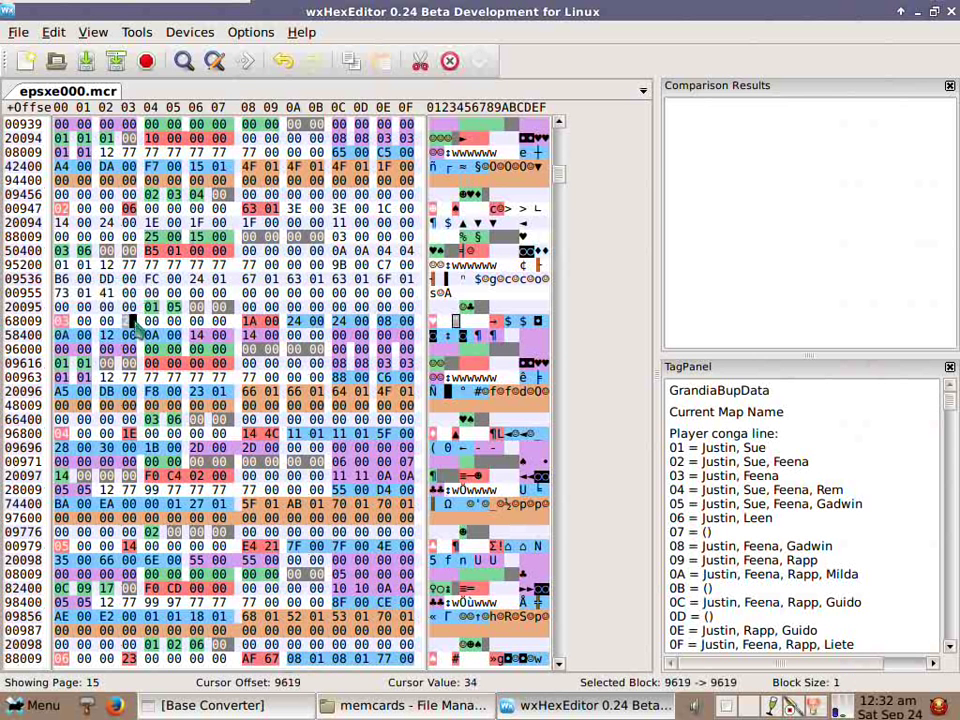
mouse_move(154, 371)
drag(152, 368, 174, 368)
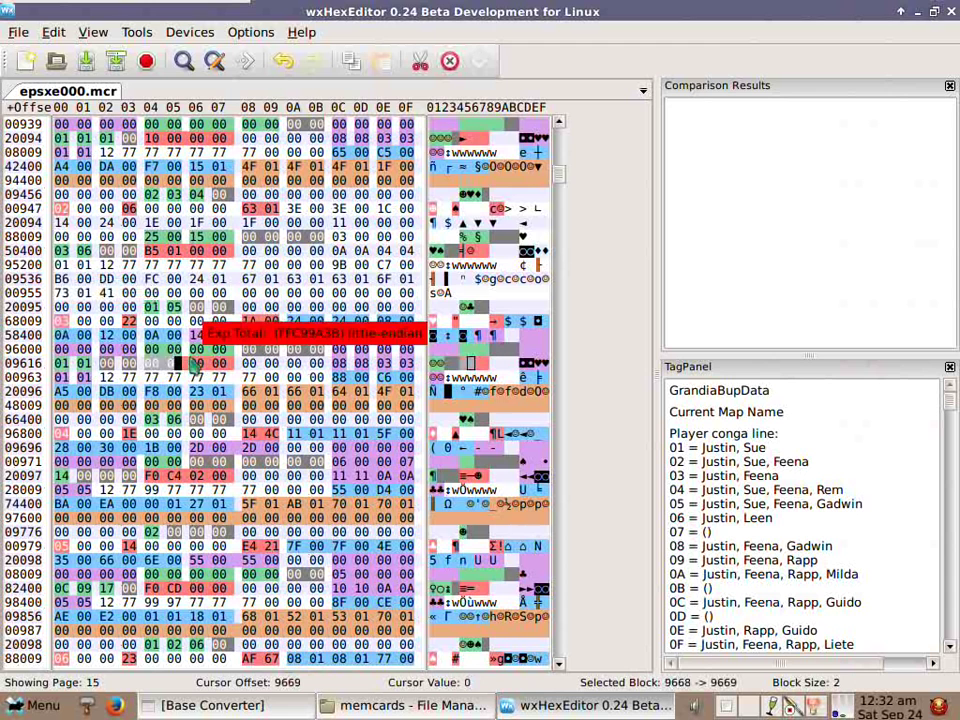
Select the first two character records, offsets 9360 to 9615, followed by the third and fourth, offsets 9616 to 9871, to compare the blocks.
scroll(60, 195, up, 2)
mouse_move(58, 192)
drag(58, 186, 411, 395)
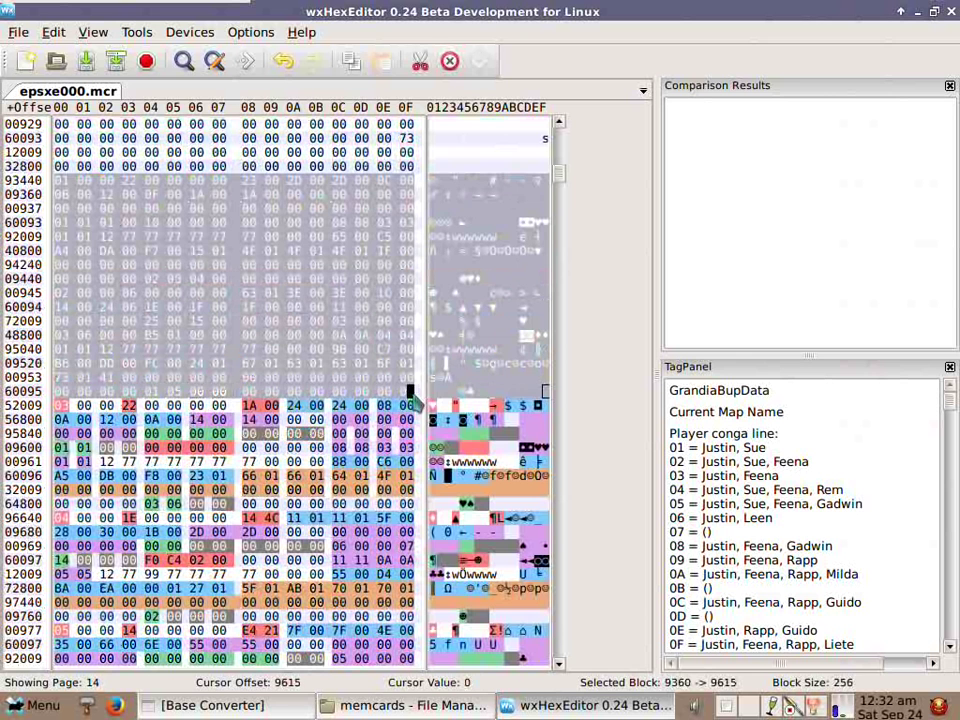
click(62, 405)
drag(150, 430, 408, 622)
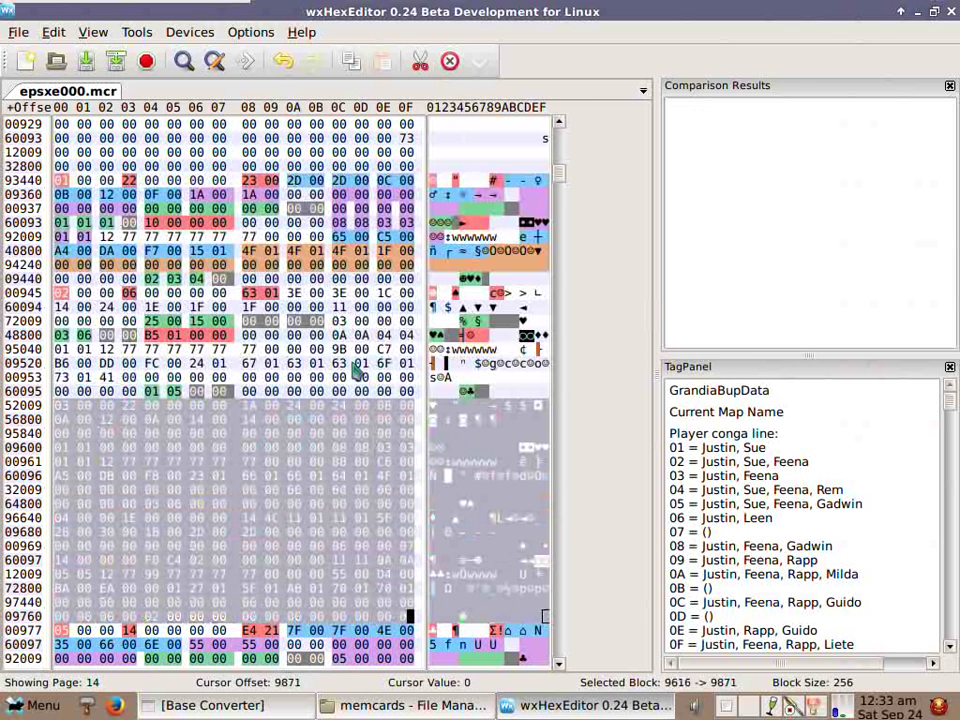
Select the second character record, offsets 9488 to 9615, examine the remaining records through number 08, and clear the selection.
scroll(335, 368, up, 3)
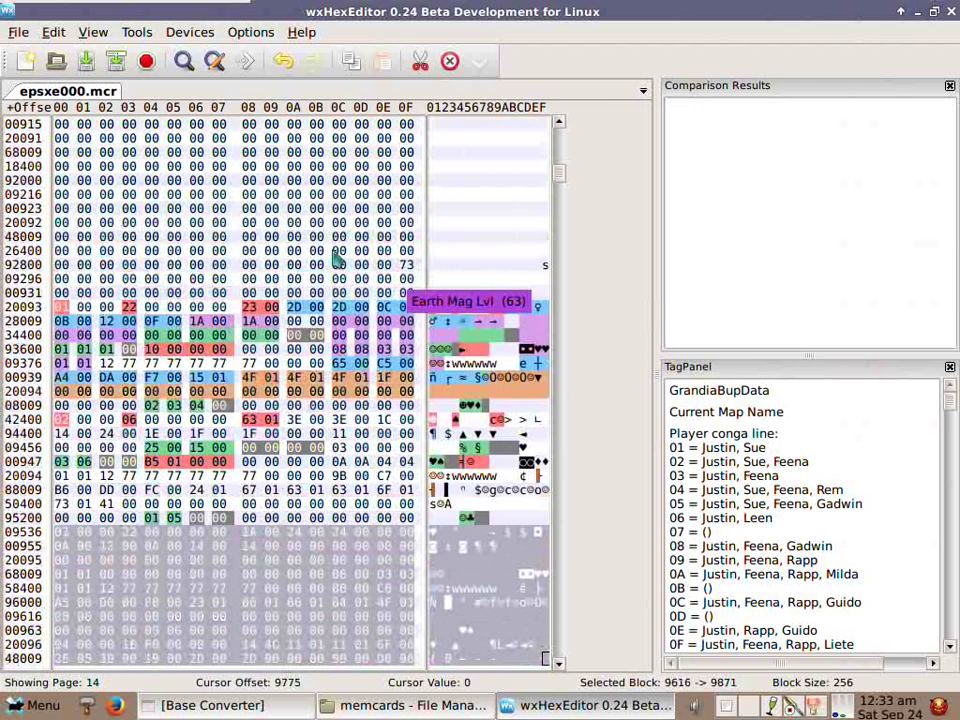
click(298, 250)
drag(60, 420, 407, 522)
scroll(147, 278, down, 7)
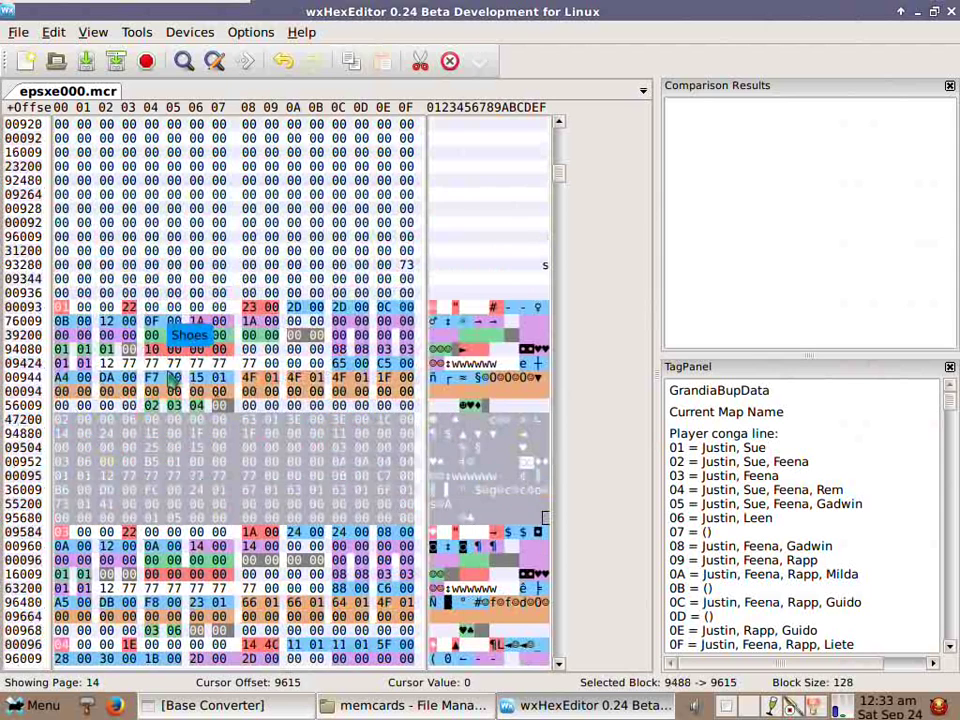
scroll(147, 278, down, 6)
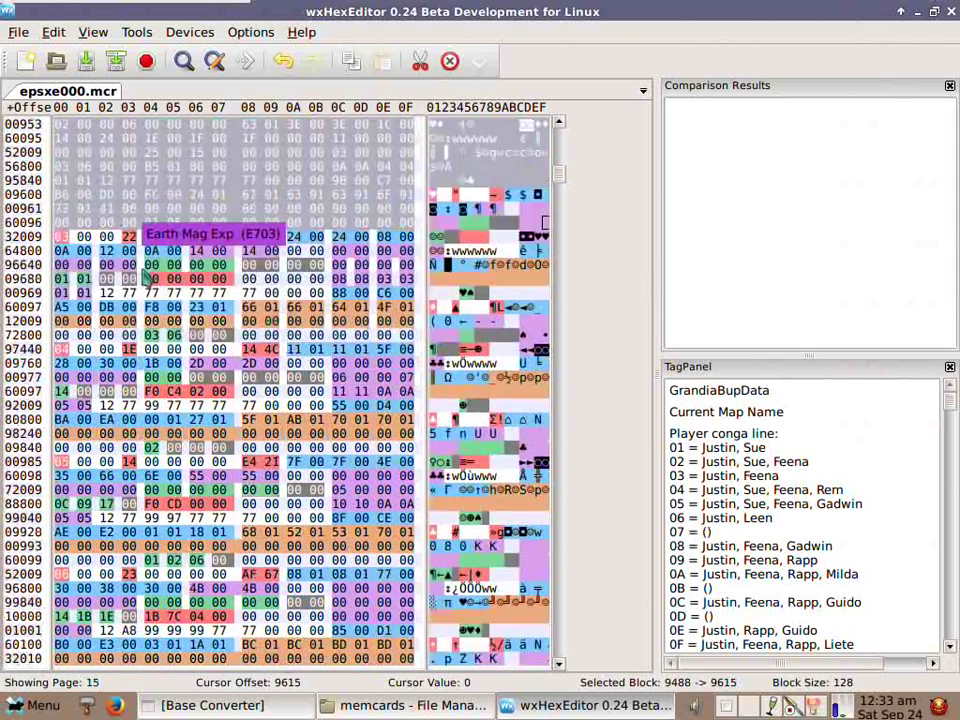
scroll(96, 220, up, 6)
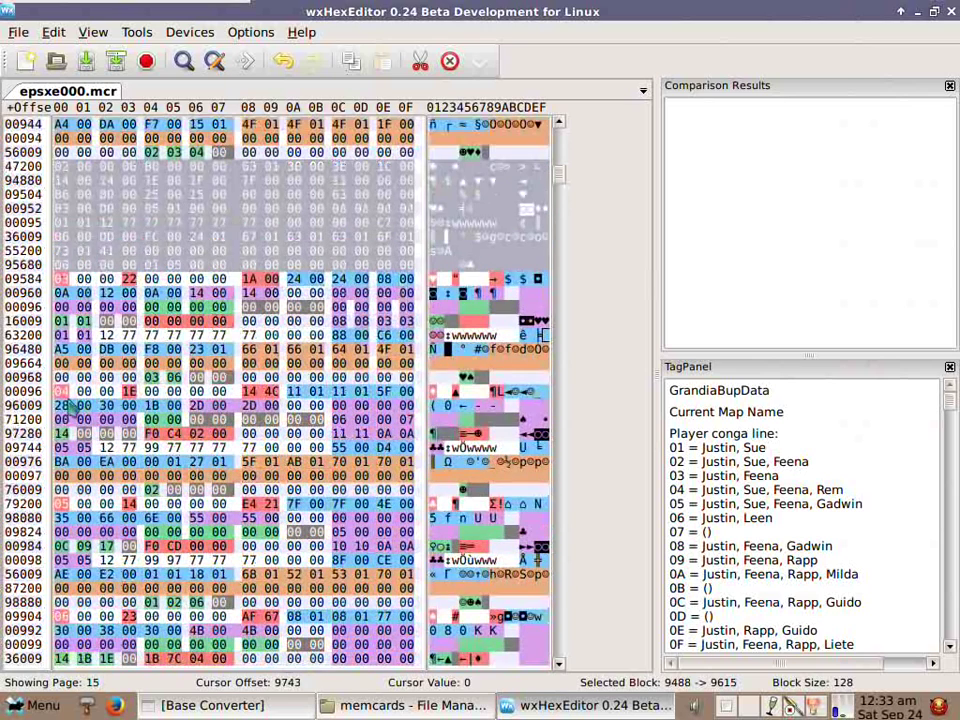
scroll(155, 417, down, 6)
scroll(155, 417, down, 6)
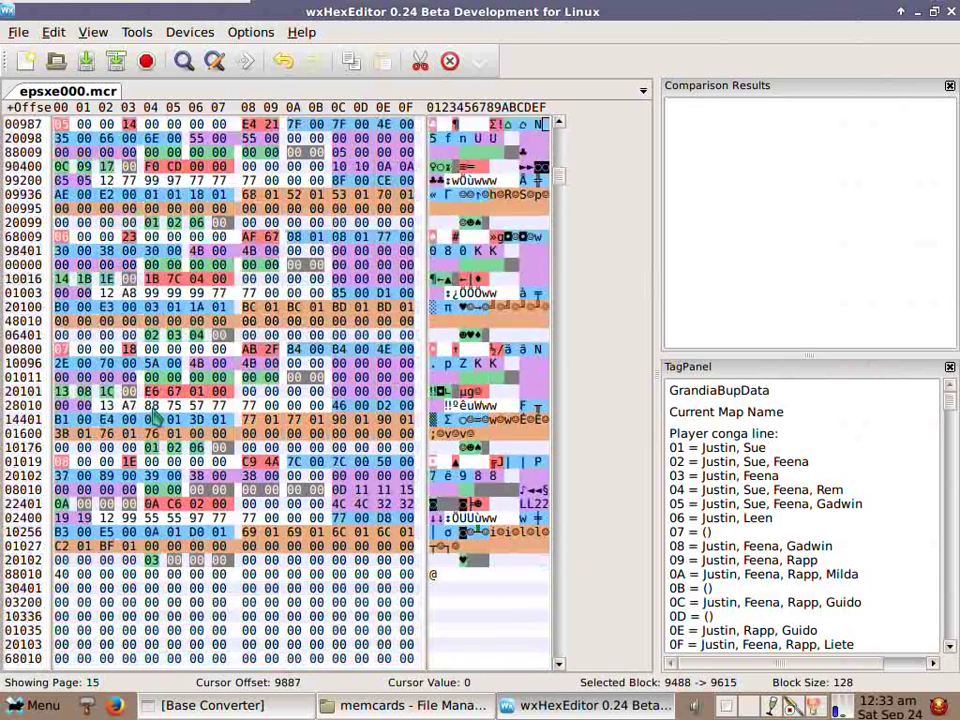
click(80, 385)
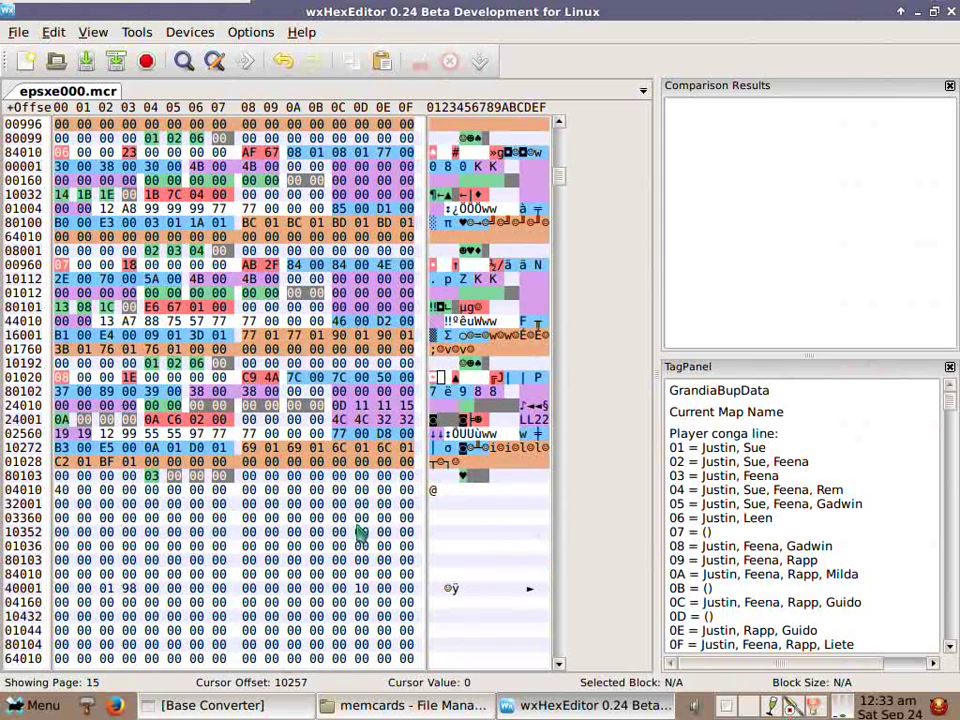
Review the Player conga line entries in the tag list and look over the first character records in the hex data again.
scroll(360, 533, up, 9)
scroll(358, 533, up, 10)
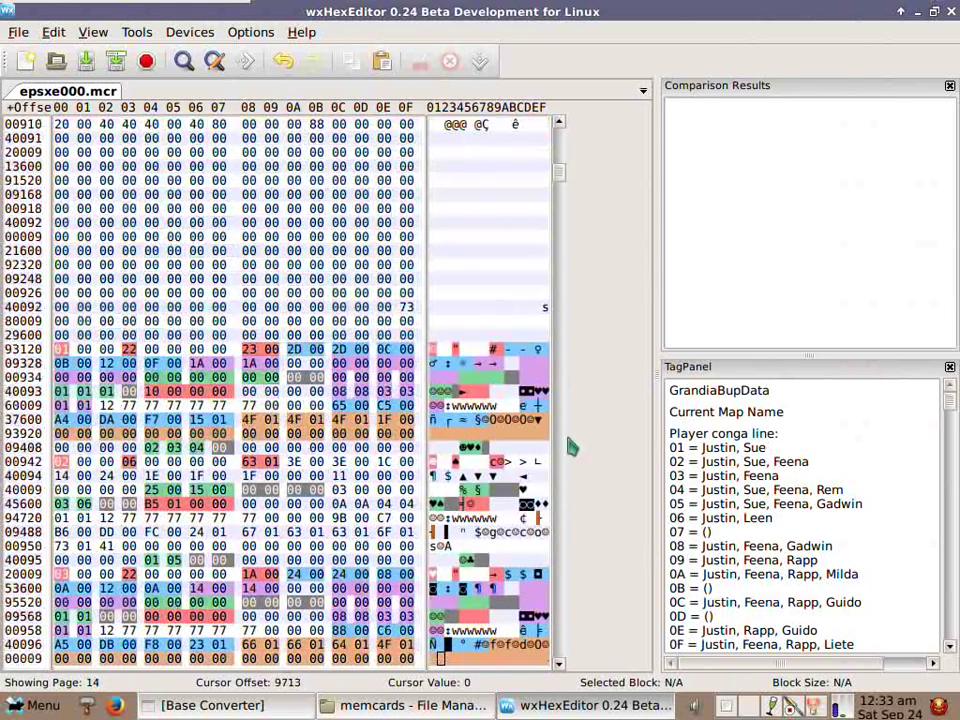
scroll(878, 447, down, 2)
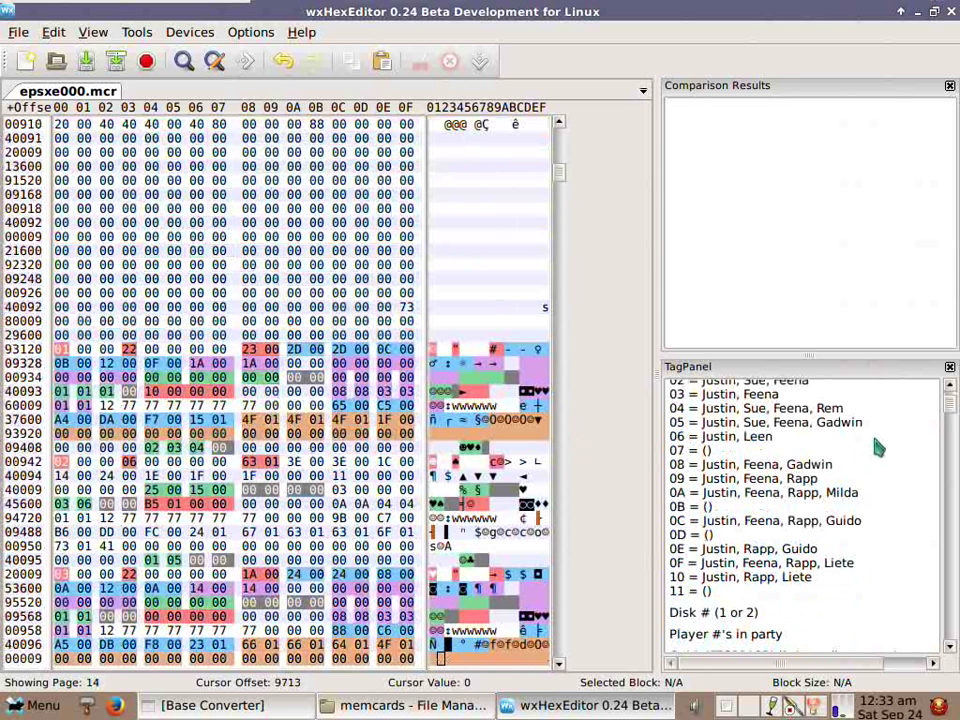
scroll(860, 475, up, 1)
scroll(855, 488, up, 1)
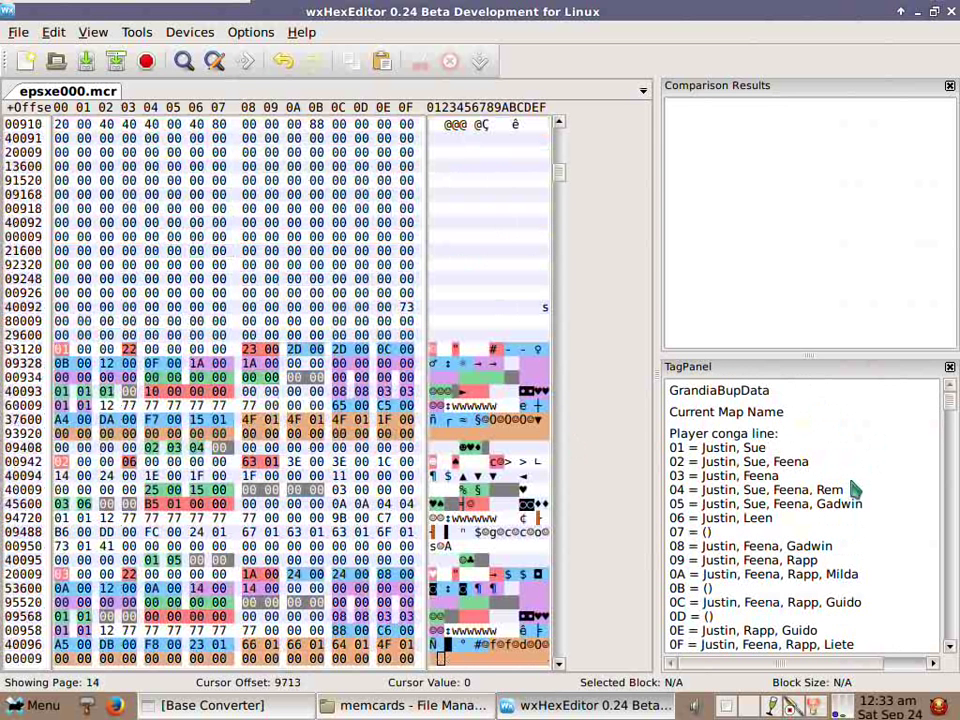
scroll(855, 488, down, 1)
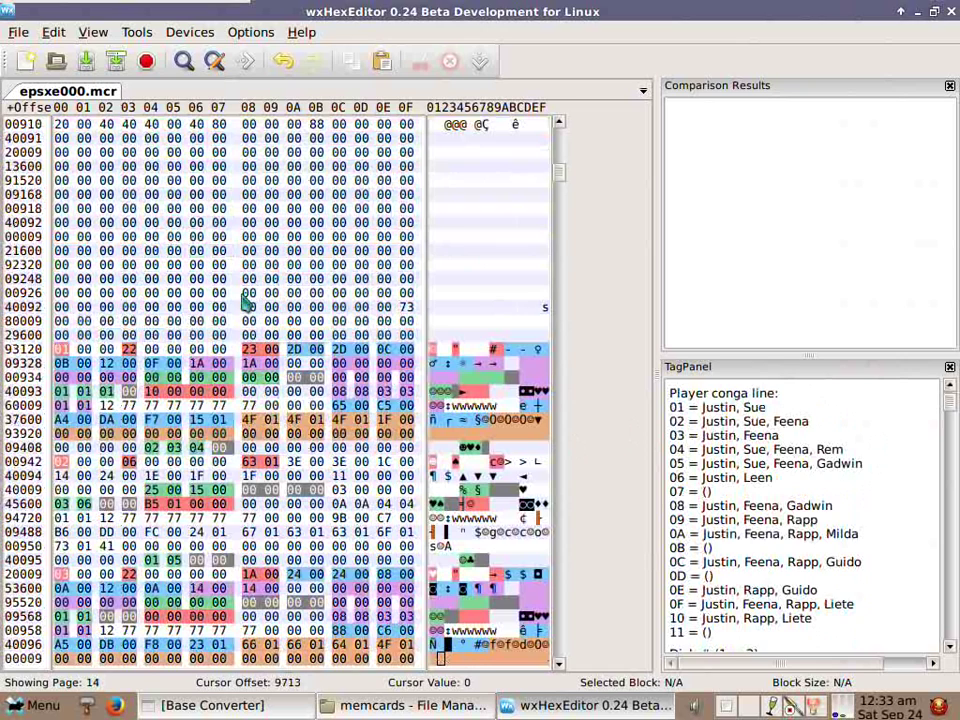
scroll(250, 300, down, 1)
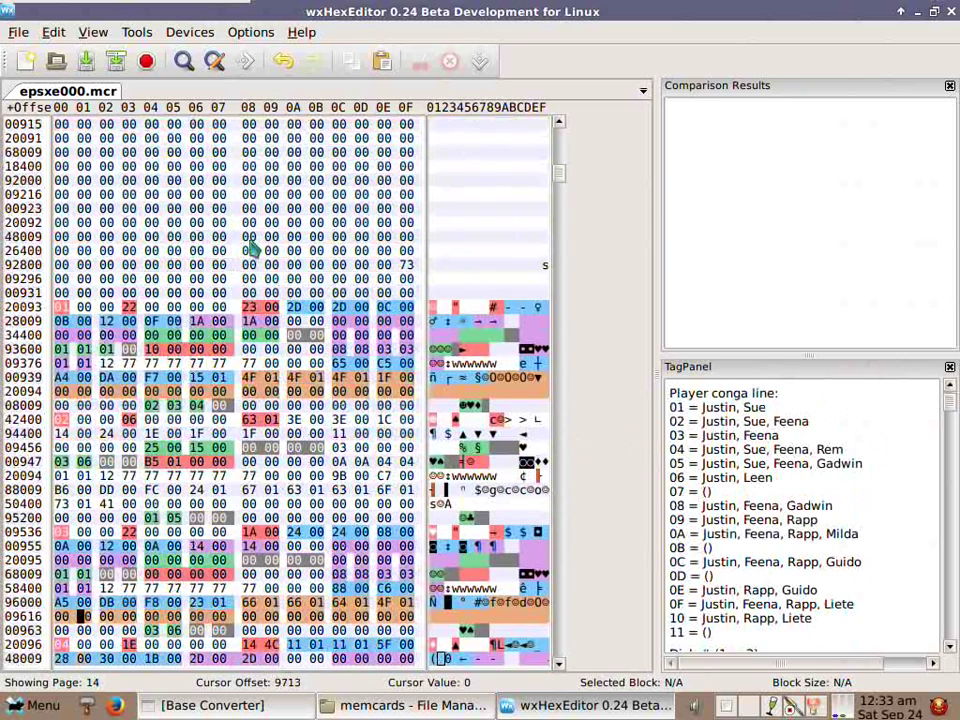
scroll(255, 240, up, 1)
scroll(255, 240, down, 4)
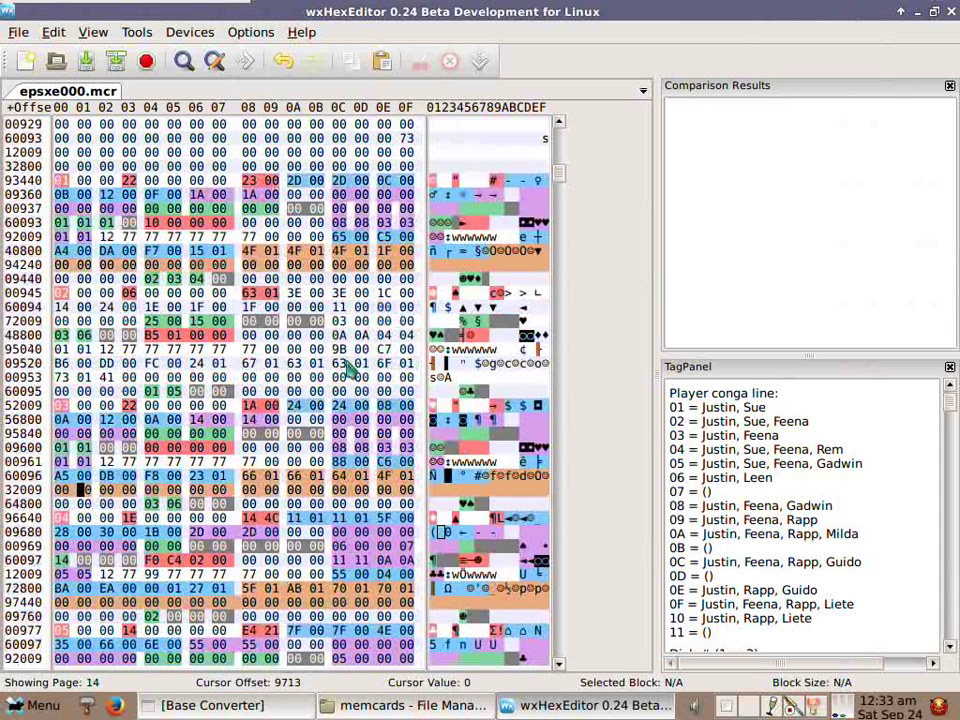
scroll(220, 237, up, 3)
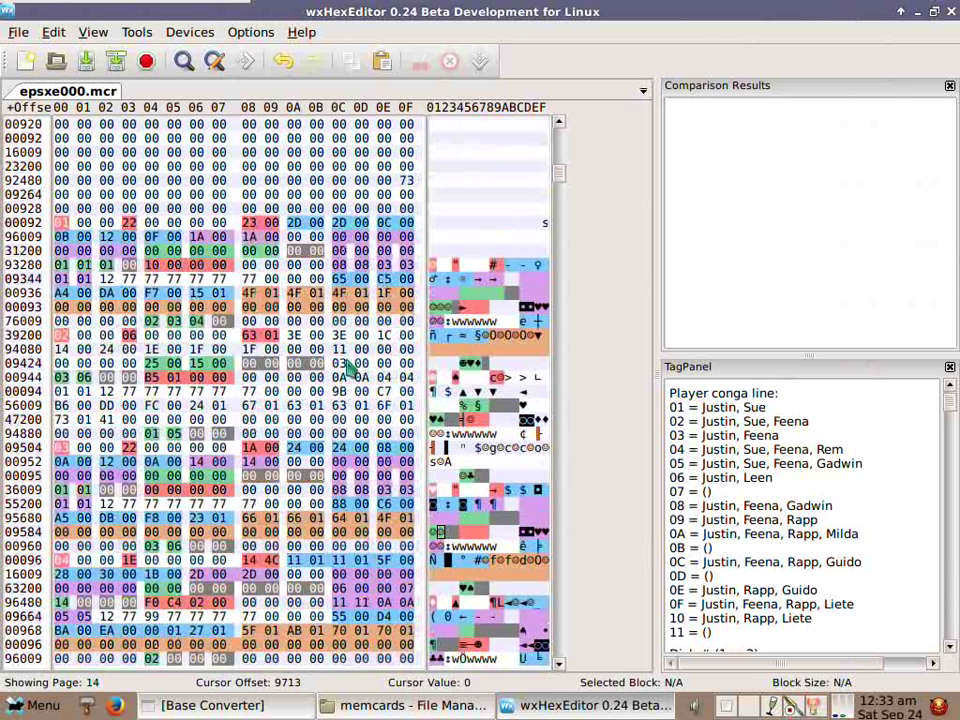
scroll(220, 240, up, 1)
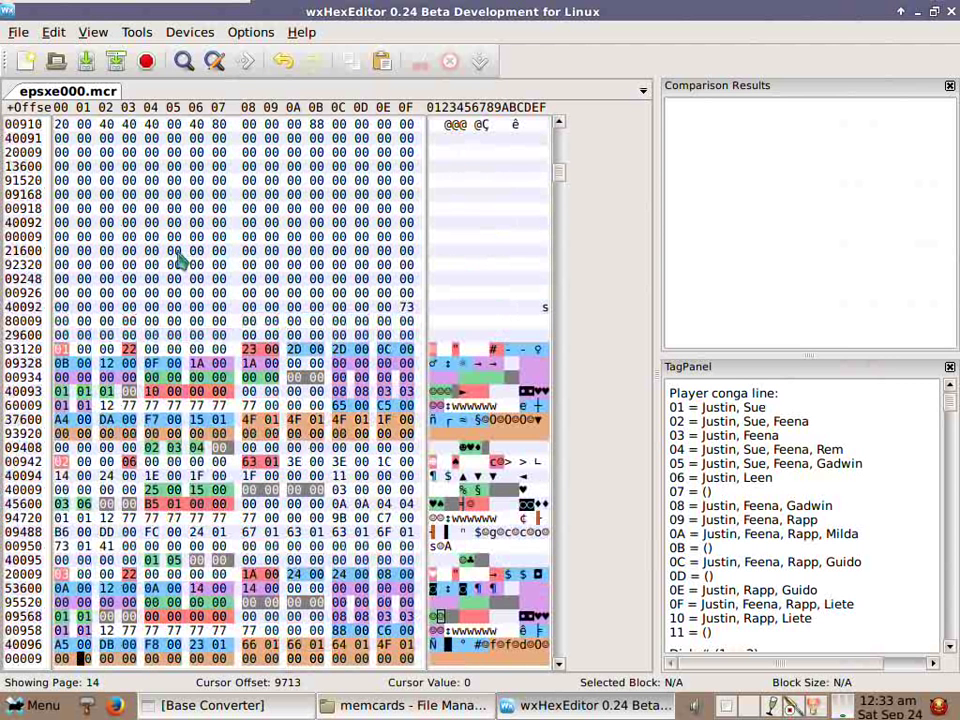
Try FF in Justin's level byte at offset 9363 and convert hex FF to decimal in the Base Converter.
click(129, 349)
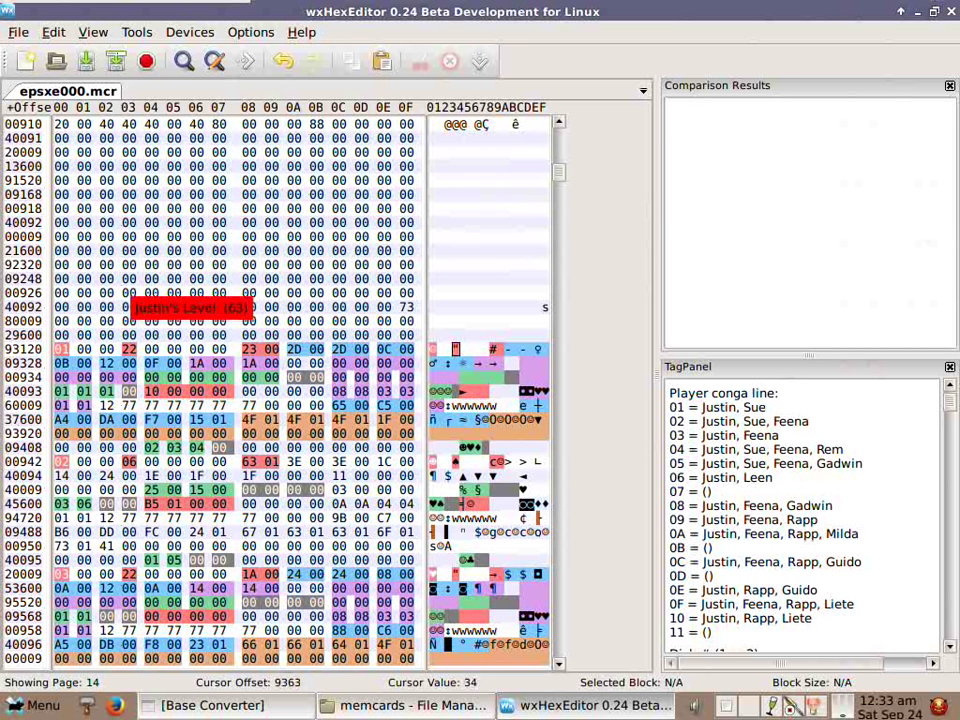
text(f)
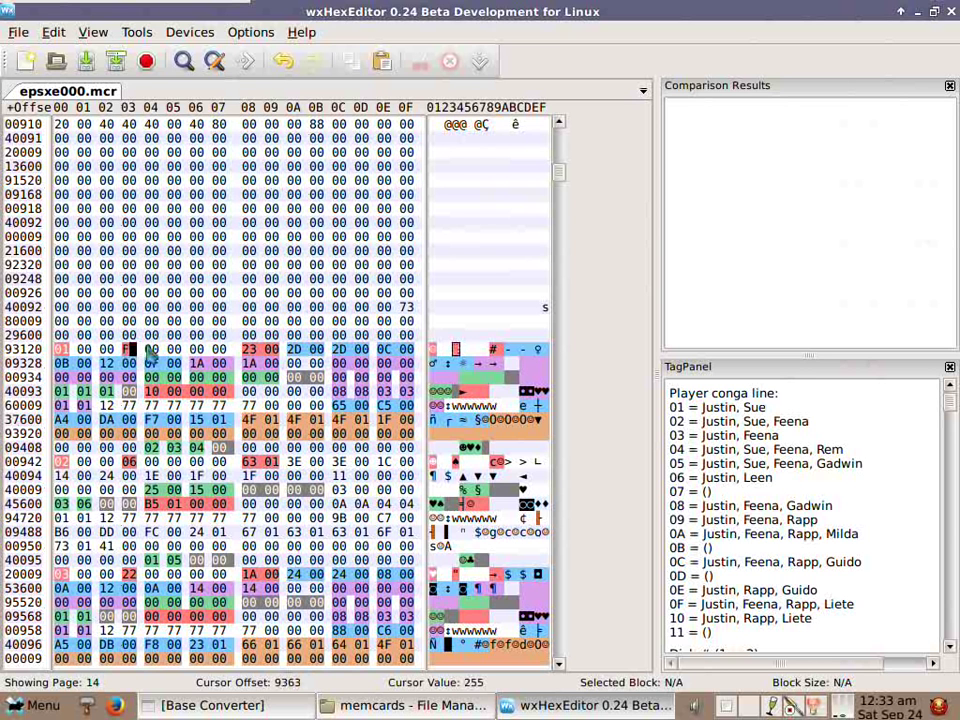
click(208, 705)
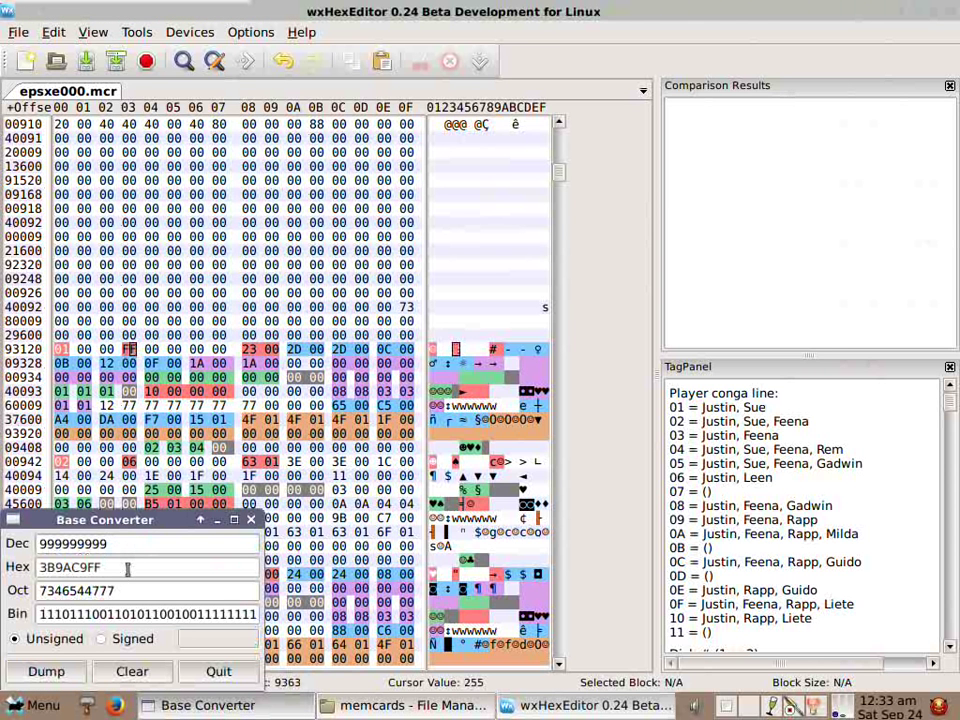
drag(128, 567, 30, 567)
text(f)
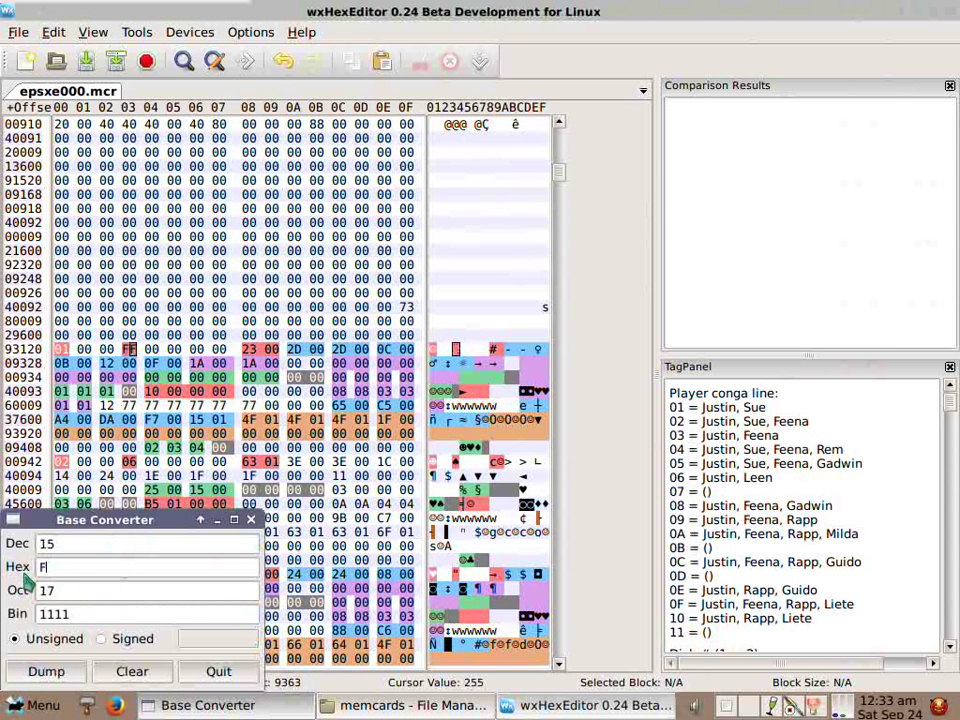
text(f)
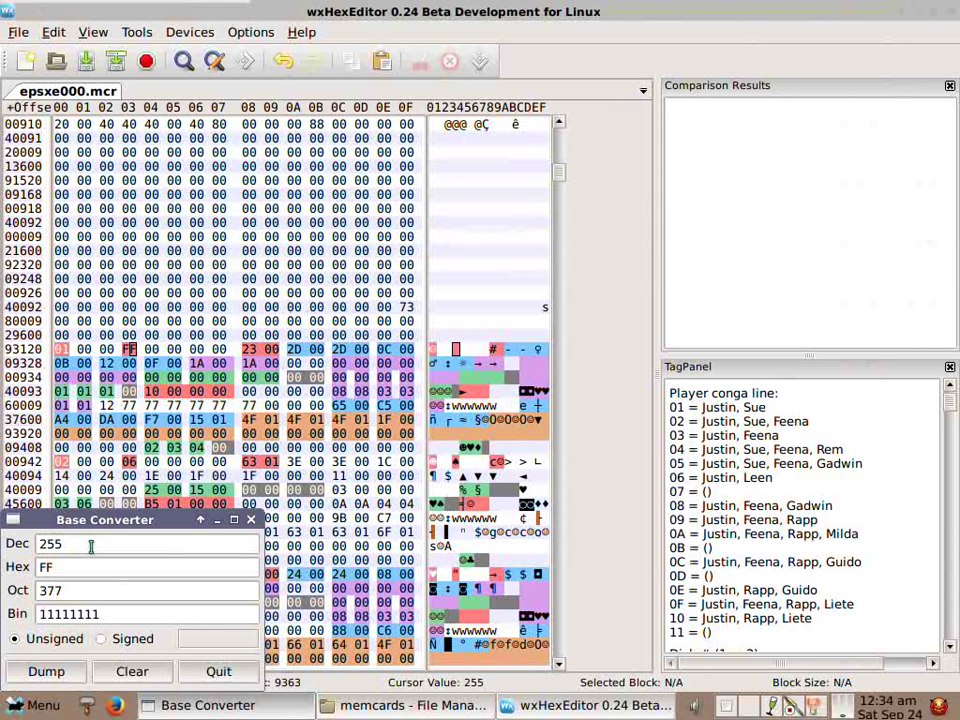
Examine the converted decimal value, convert decimal 99 to hex in the Base Converter and select the hex result.
click(91, 546)
drag(81, 543, 38, 545)
click(114, 543)
drag(79, 542, 5, 538)
text(99)
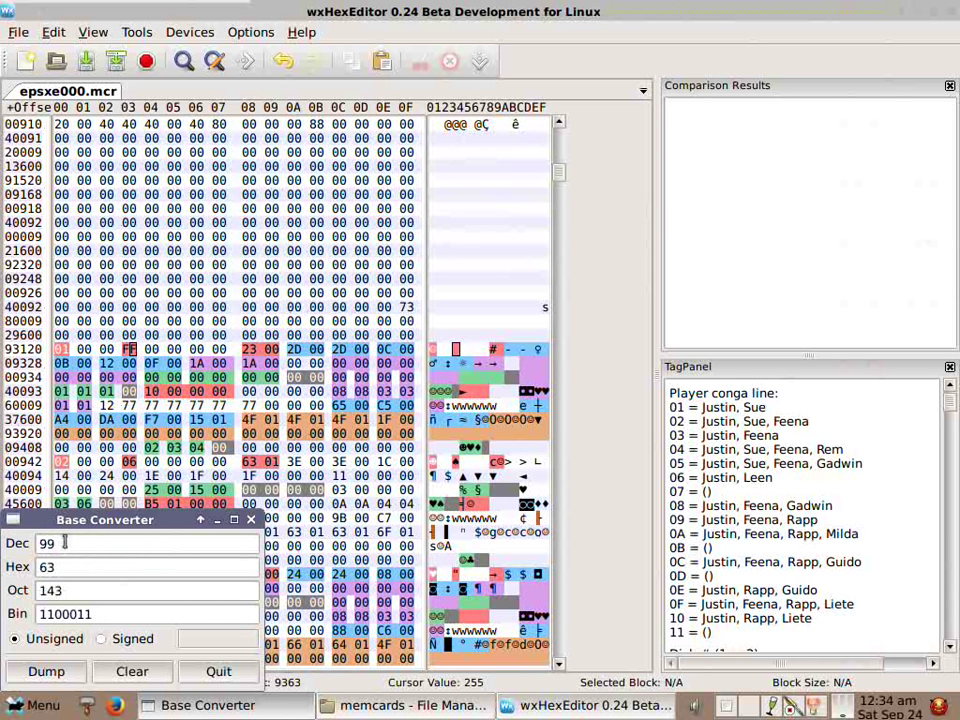
drag(63, 567, 38, 568)
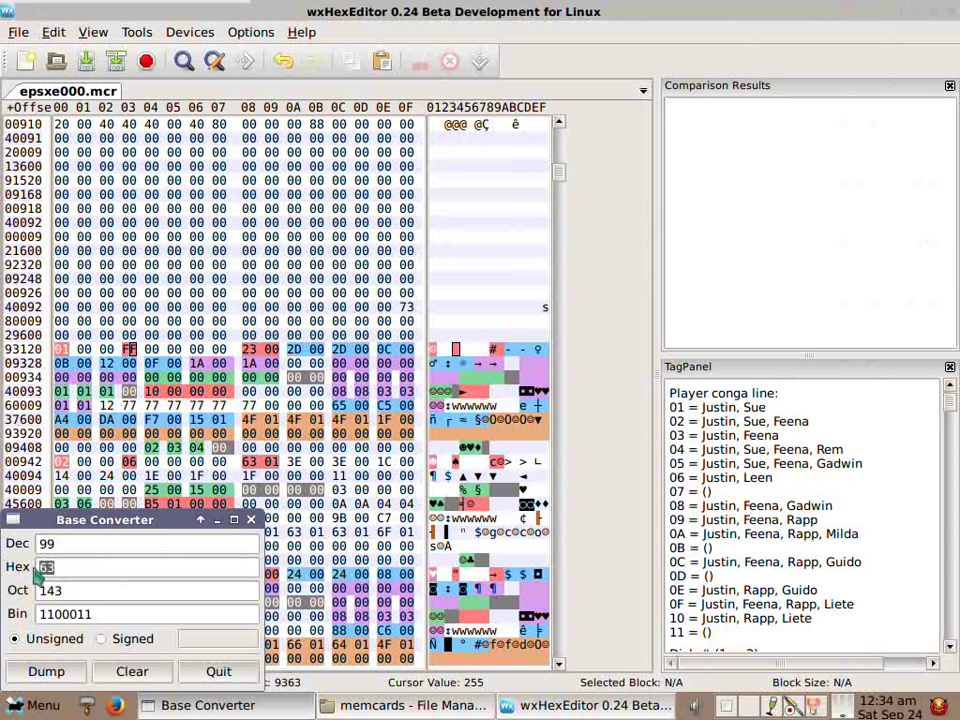
Set Justin's level byte at offset 9363 to 63 and his Exp Next bytes at offset 9368 to 00 00.
click(126, 352)
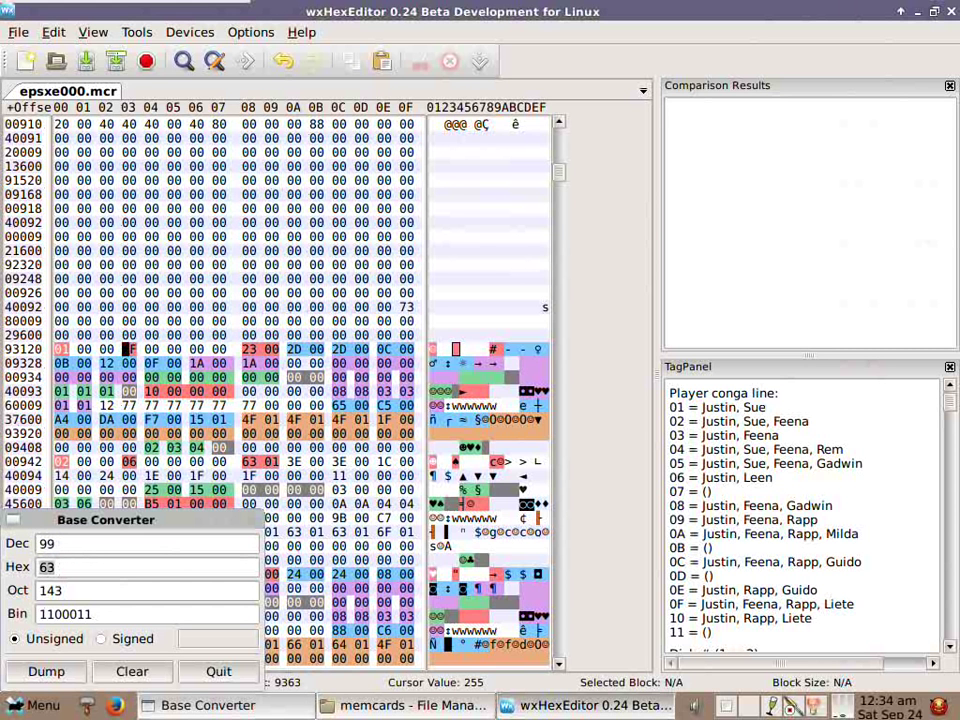
text(63)
click(224, 532)
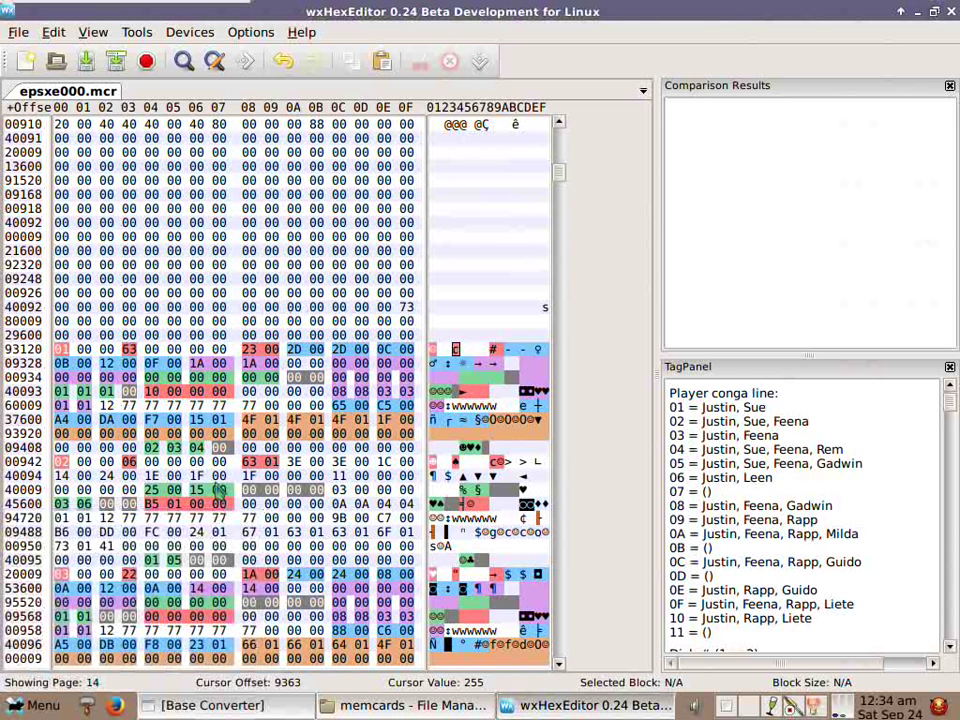
mouse_move(128, 351)
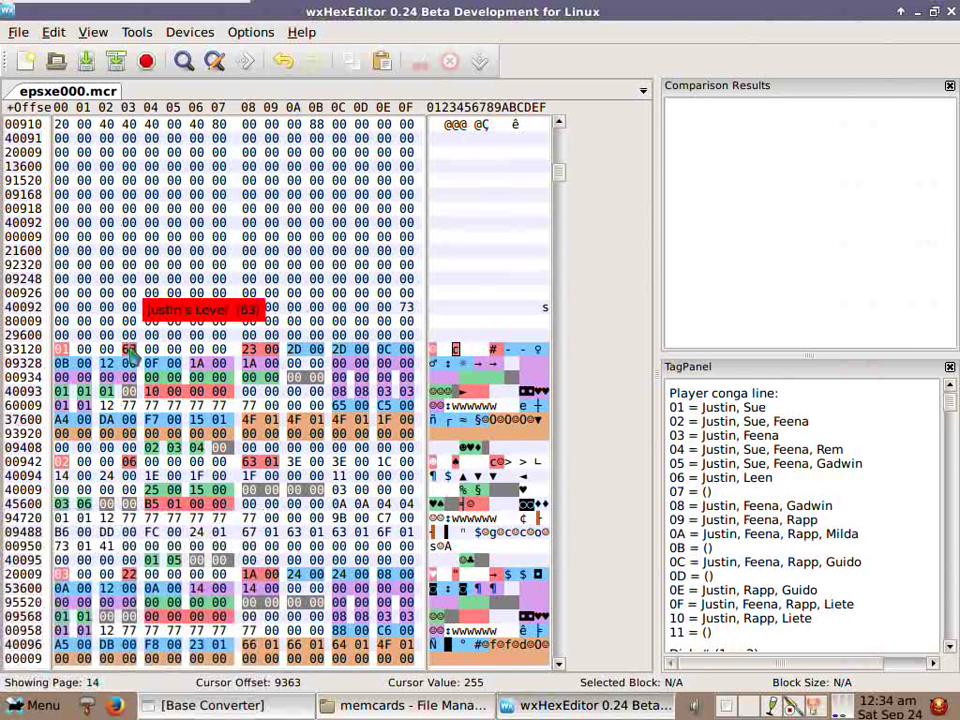
click(249, 351)
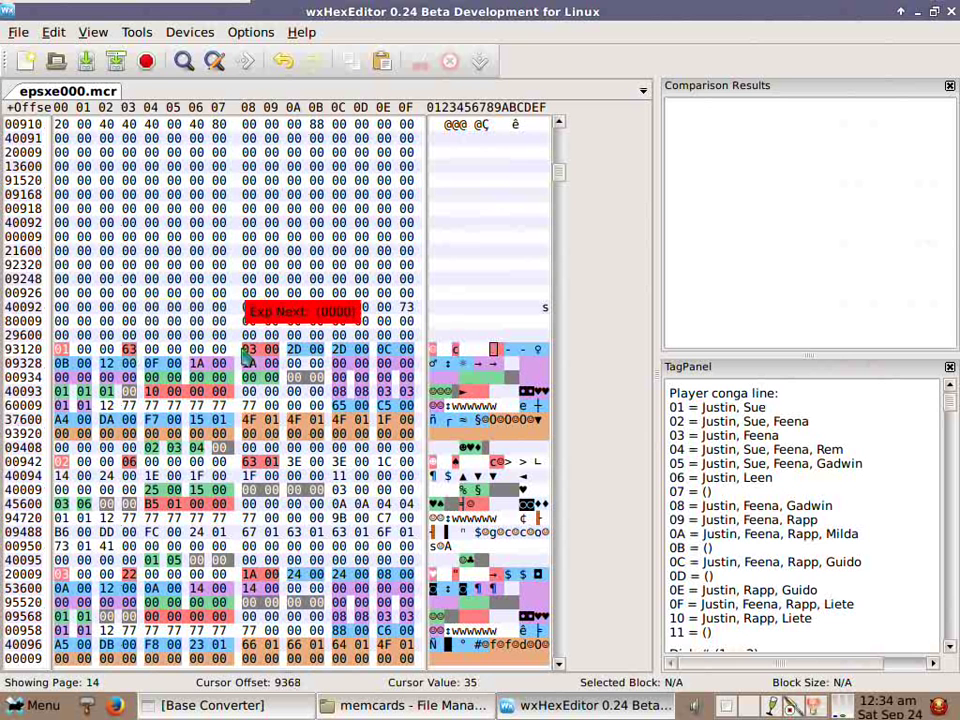
Set Justin's Exp Total bytes starting at offset 9412 to FF C9 9A 3B, matching the little-endian gold value.
click(155, 392)
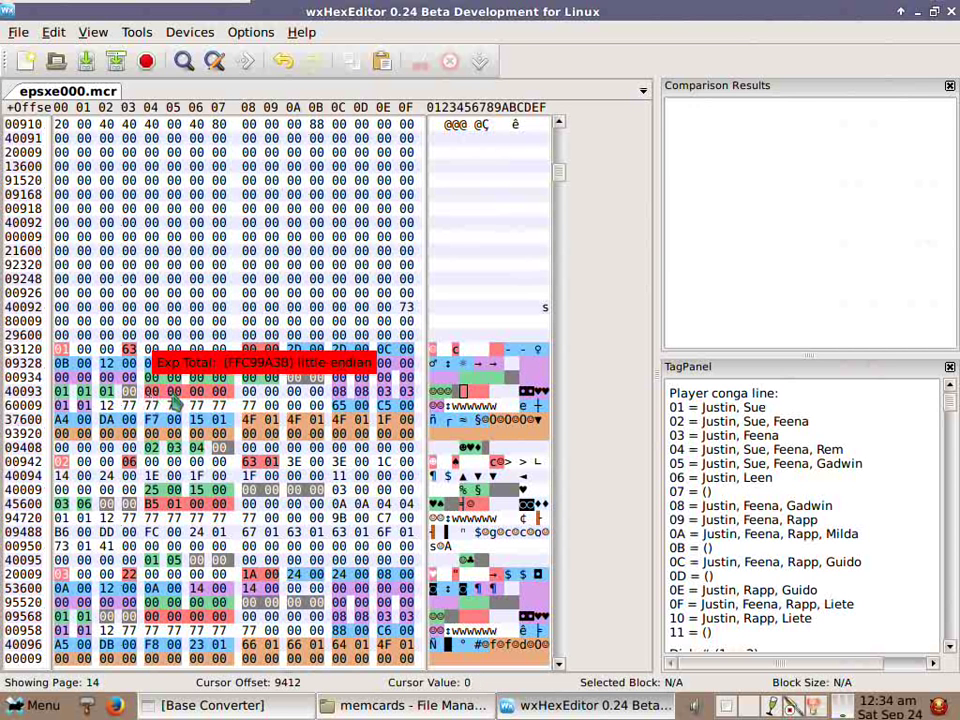
scroll(125, 300, up, 7)
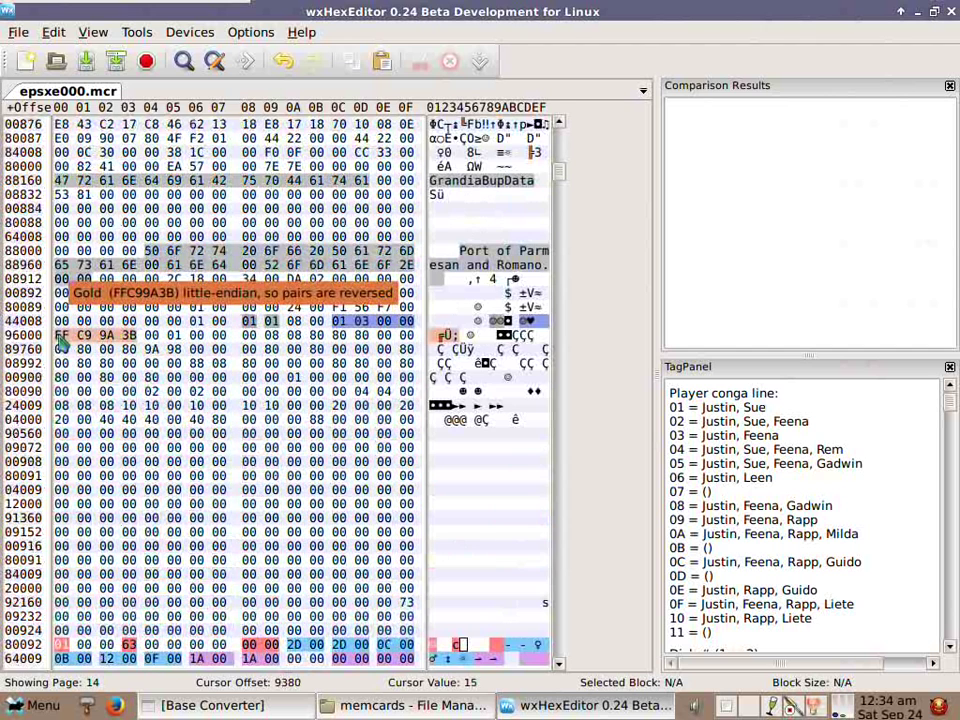
scroll(289, 456, down, 3)
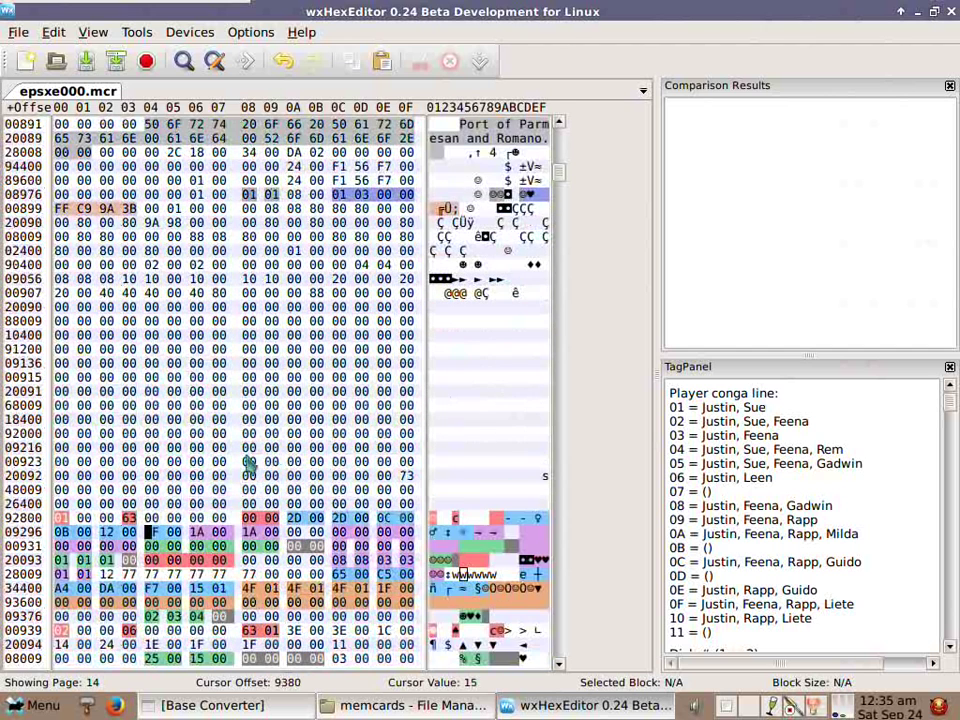
click(147, 561)
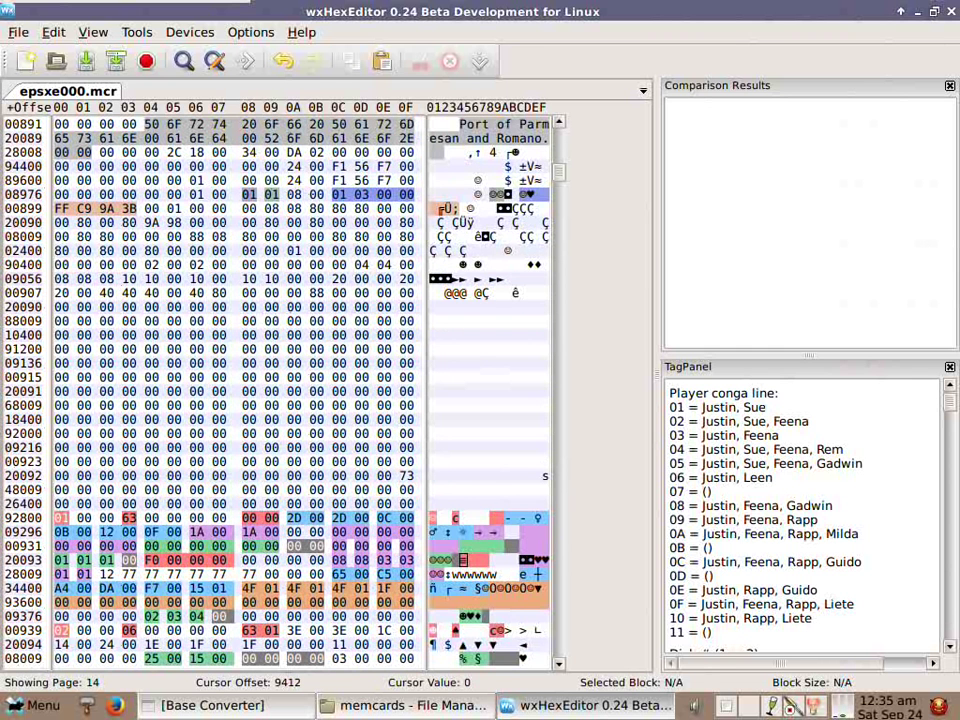
text(FF )
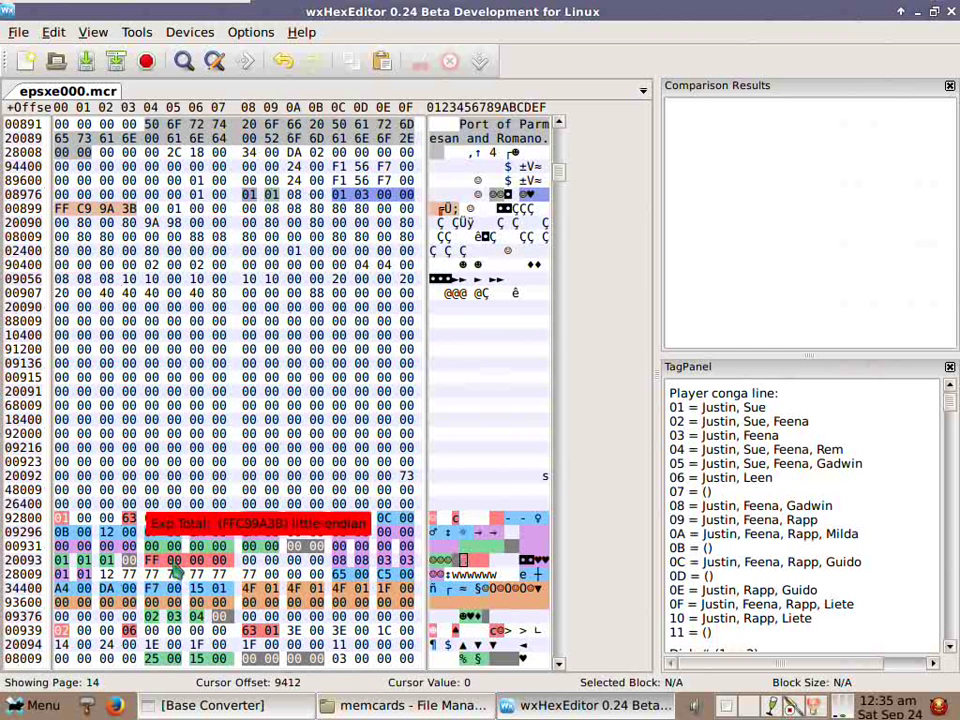
text(C9 )
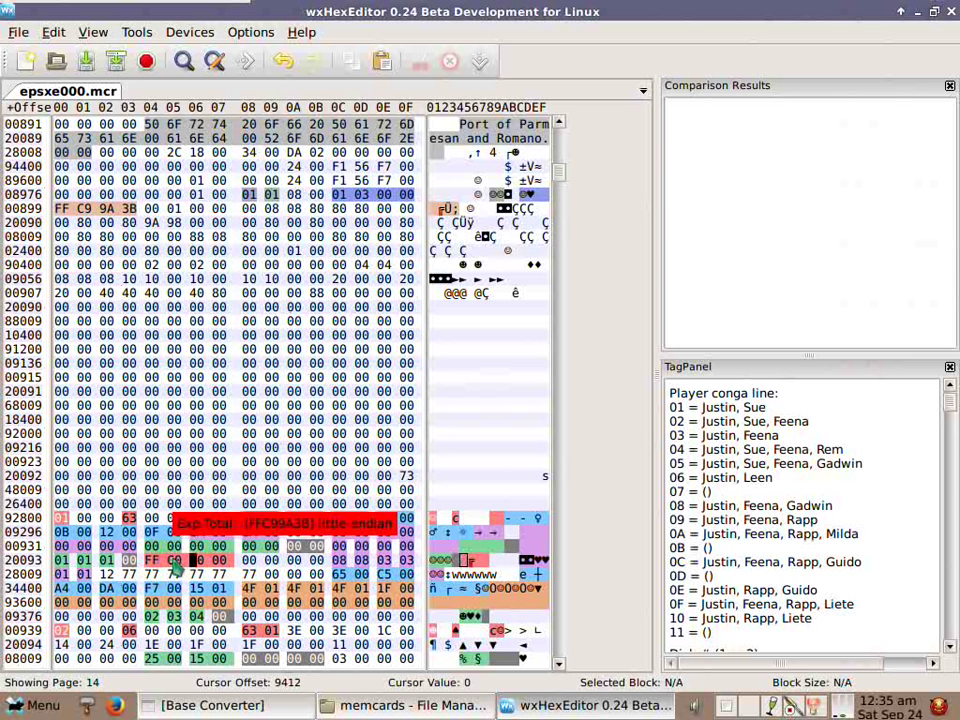
text(9A)
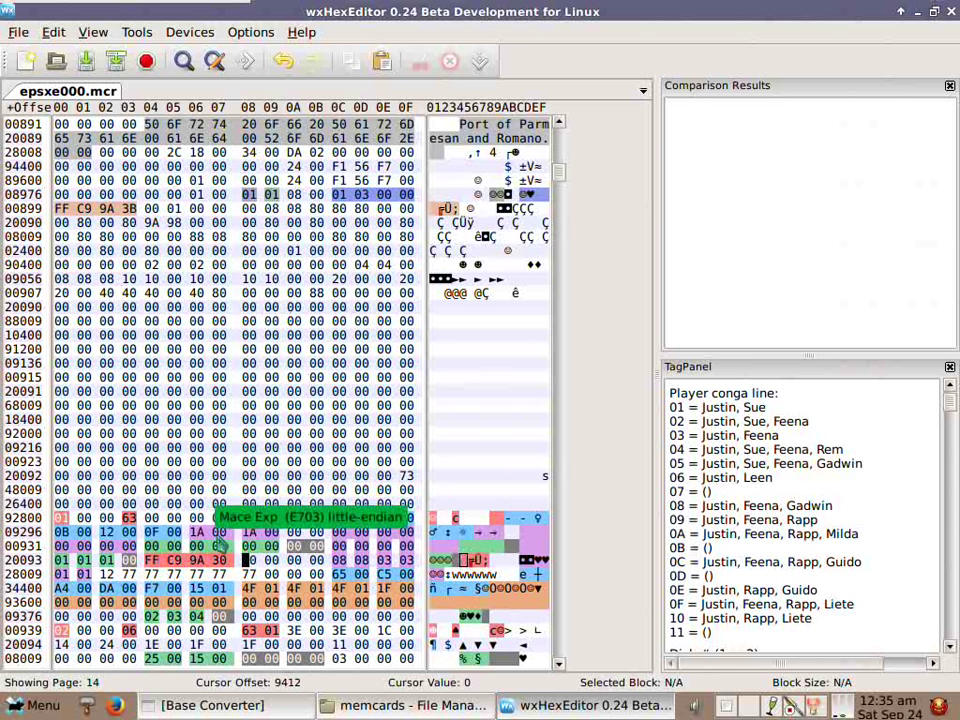
scroll(235, 487, down, 1)
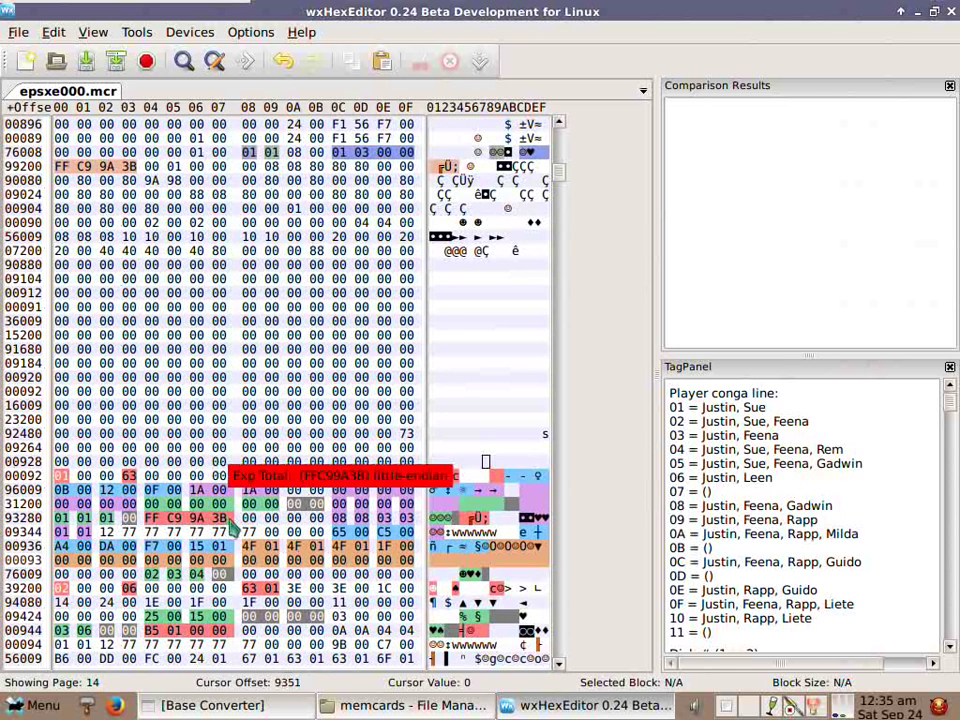
click(210, 705)
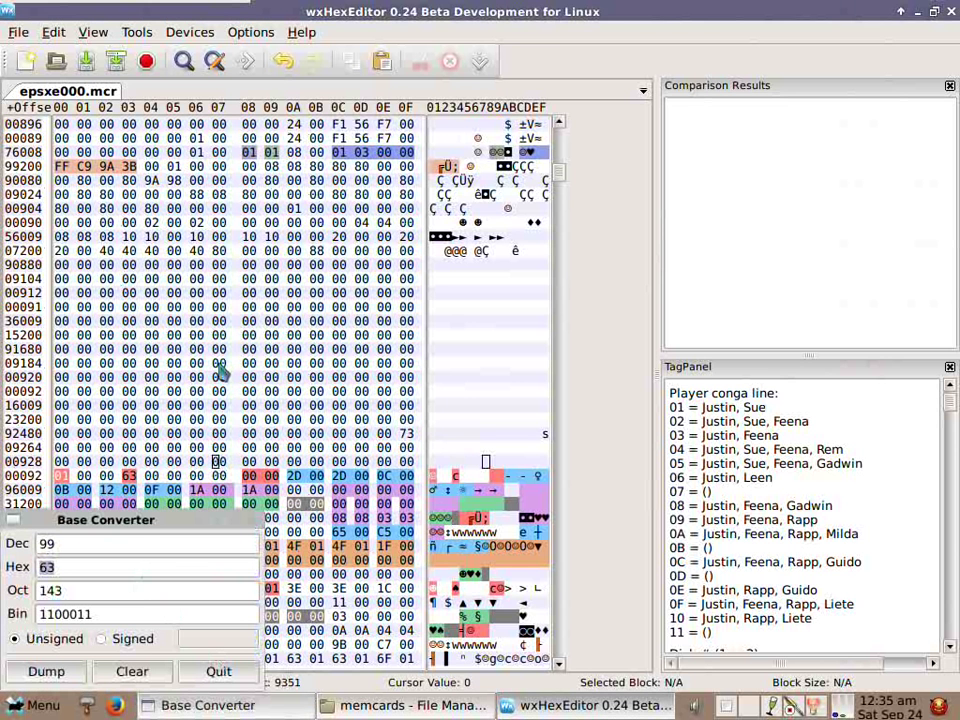
scroll(221, 360, down, 2)
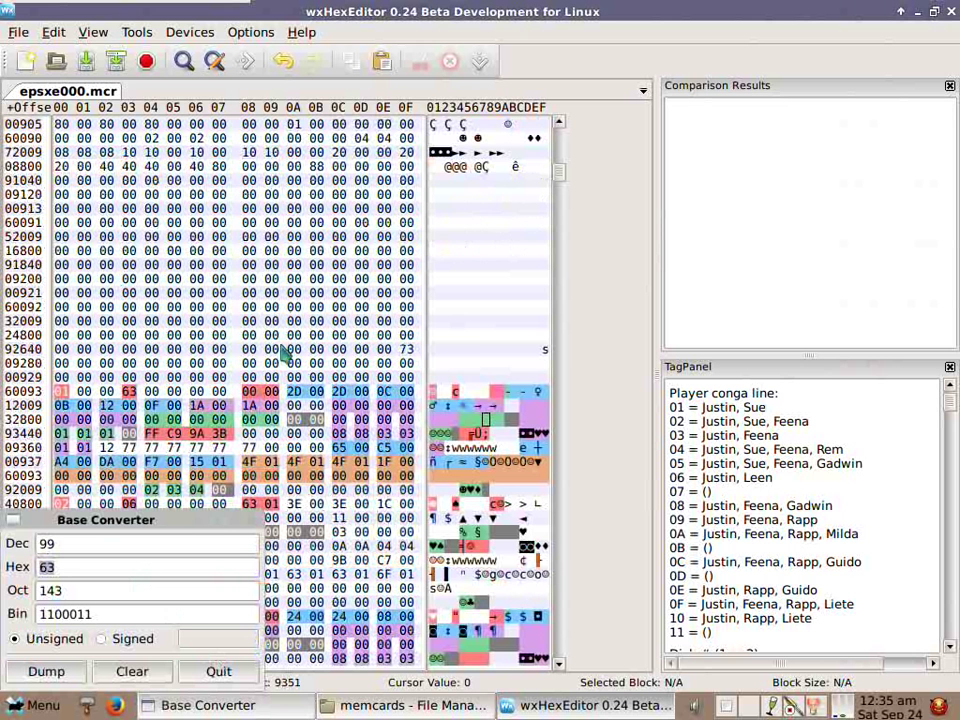
click(275, 336)
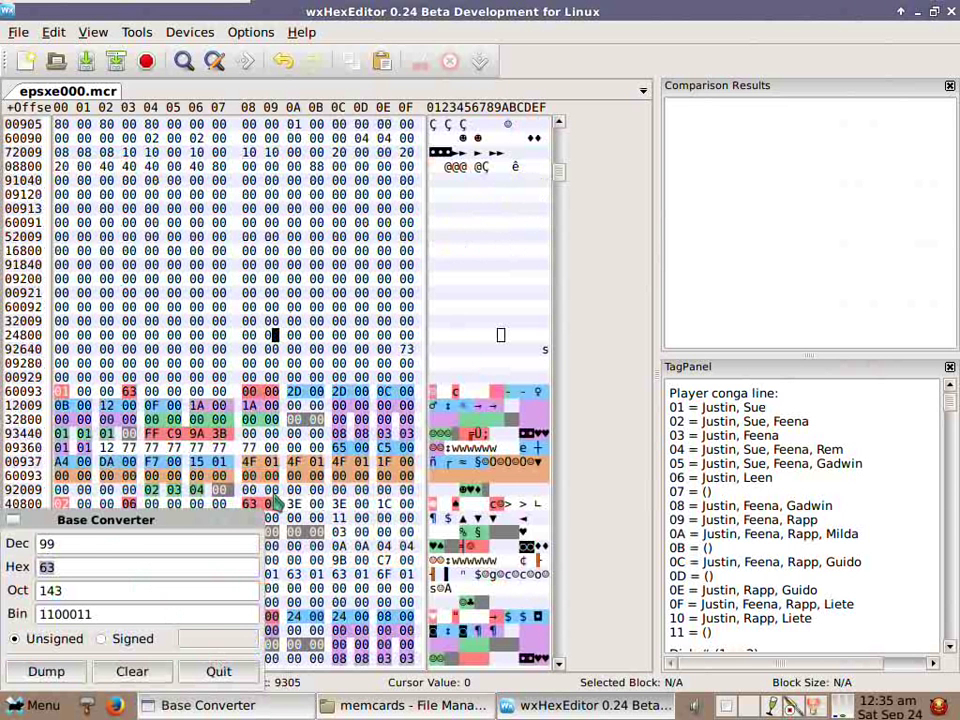
click(215, 522)
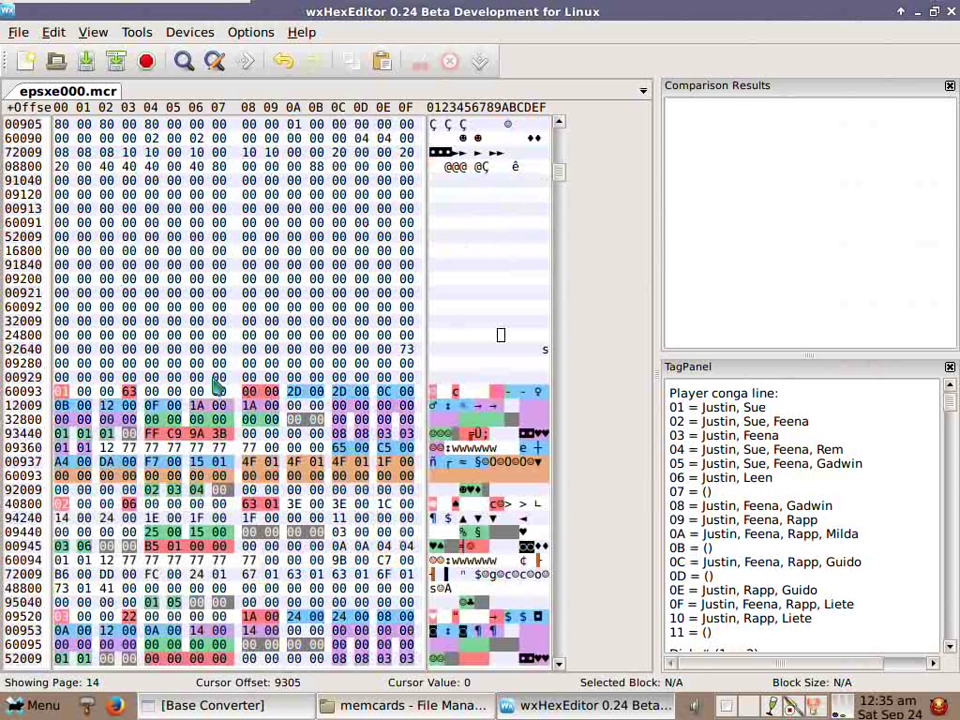
Set Justin's HP Max bytes at offset 9370 to E7 03 in little-endian order.
mouse_move(298, 396)
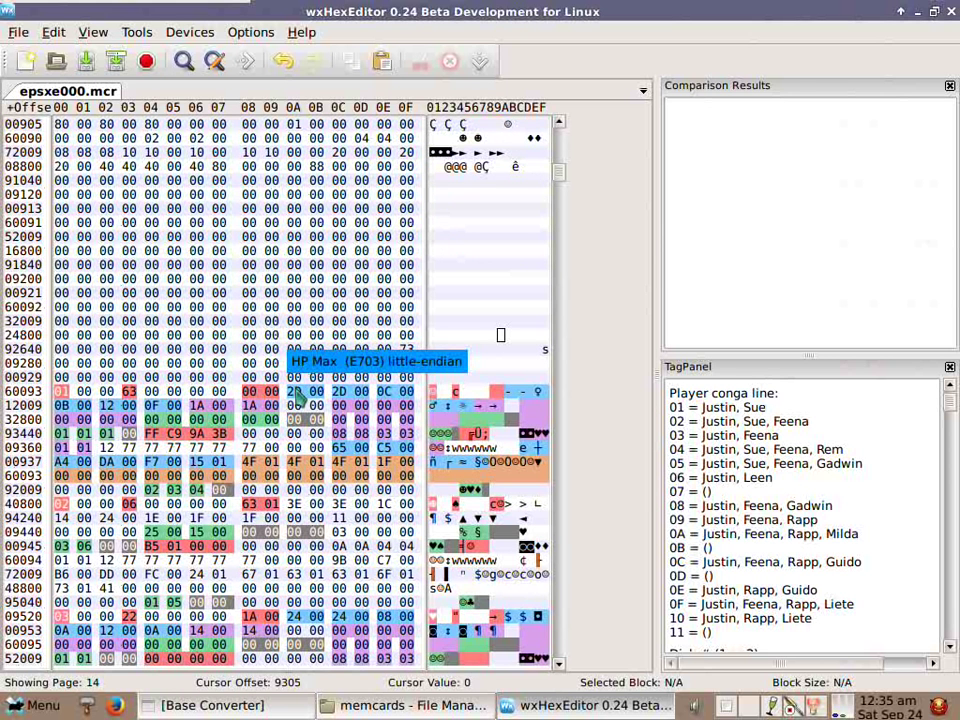
click(294, 395)
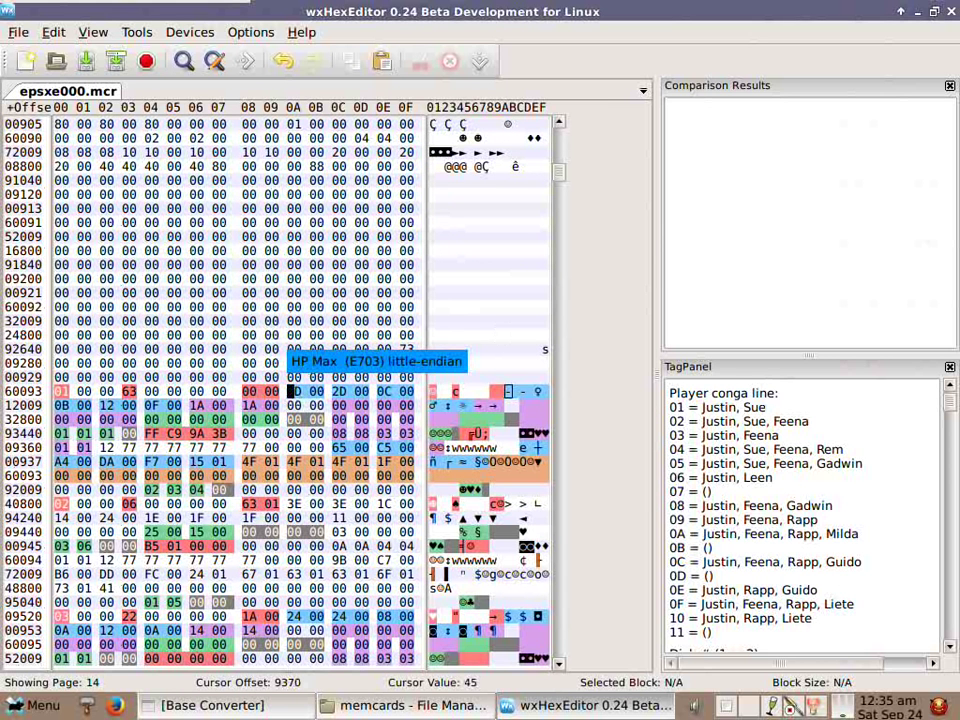
text(E7 )
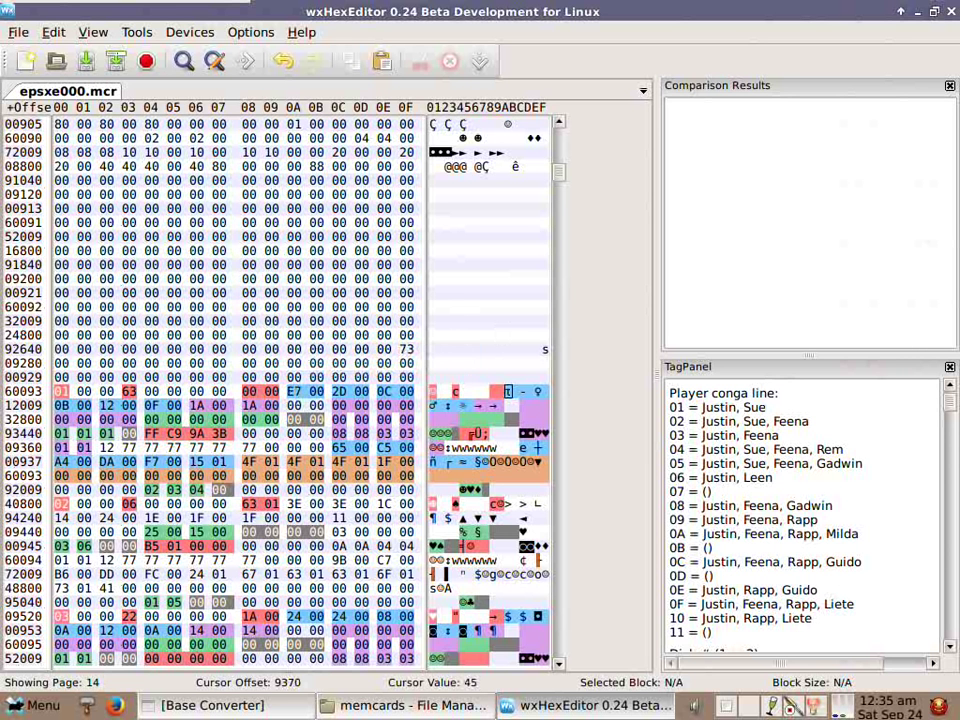
text(03)
click(313, 378)
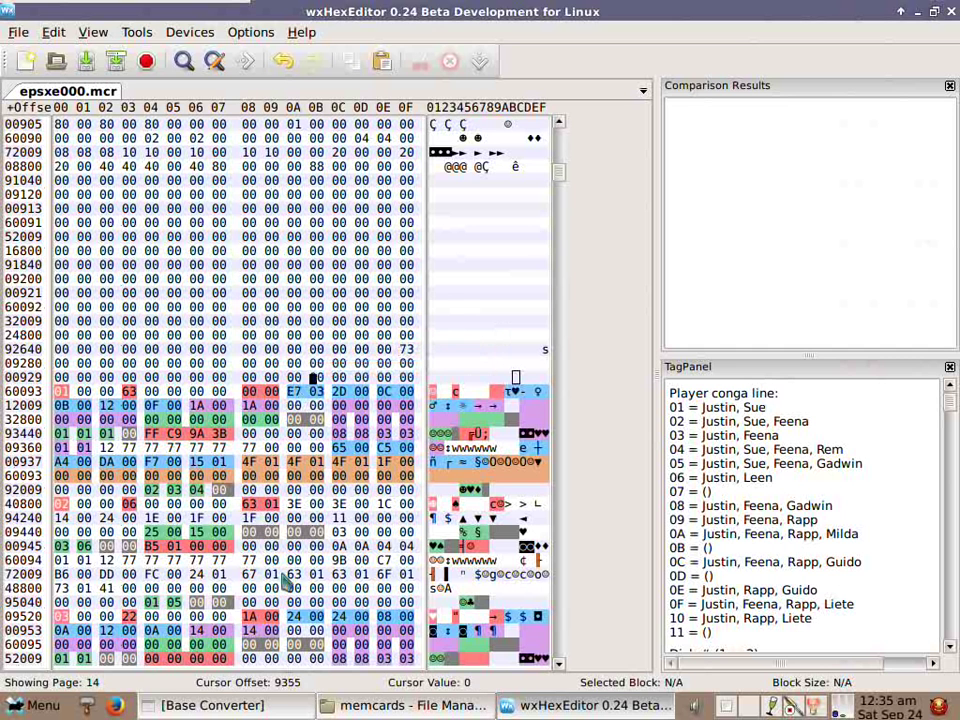
Convert hex E703 to decimal in the Base Converter to check its value without byte reversal.
click(205, 705)
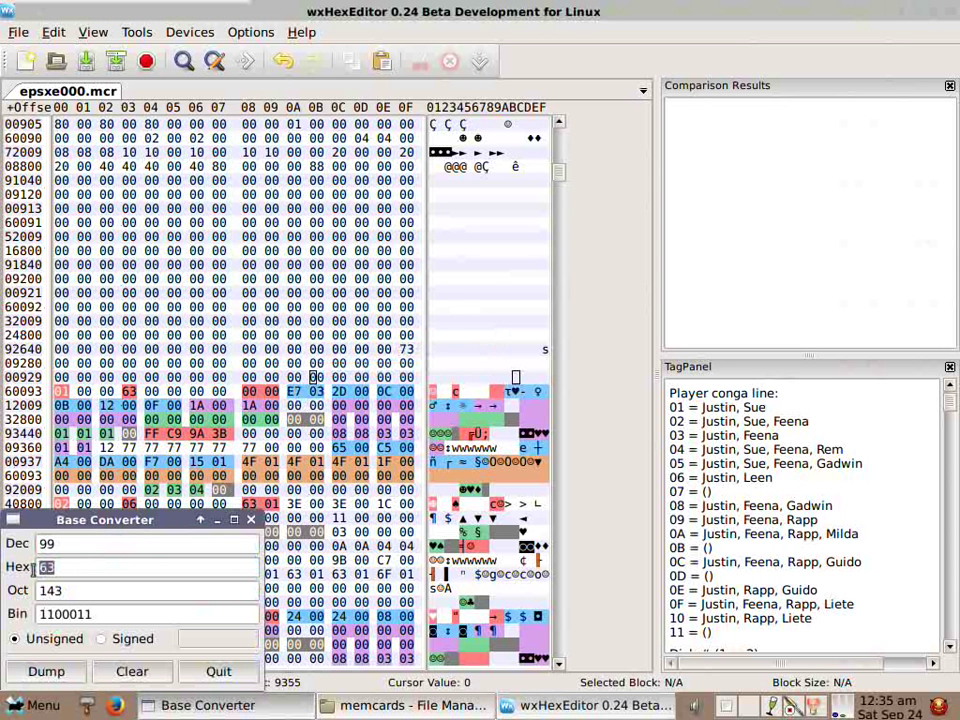
text(E)
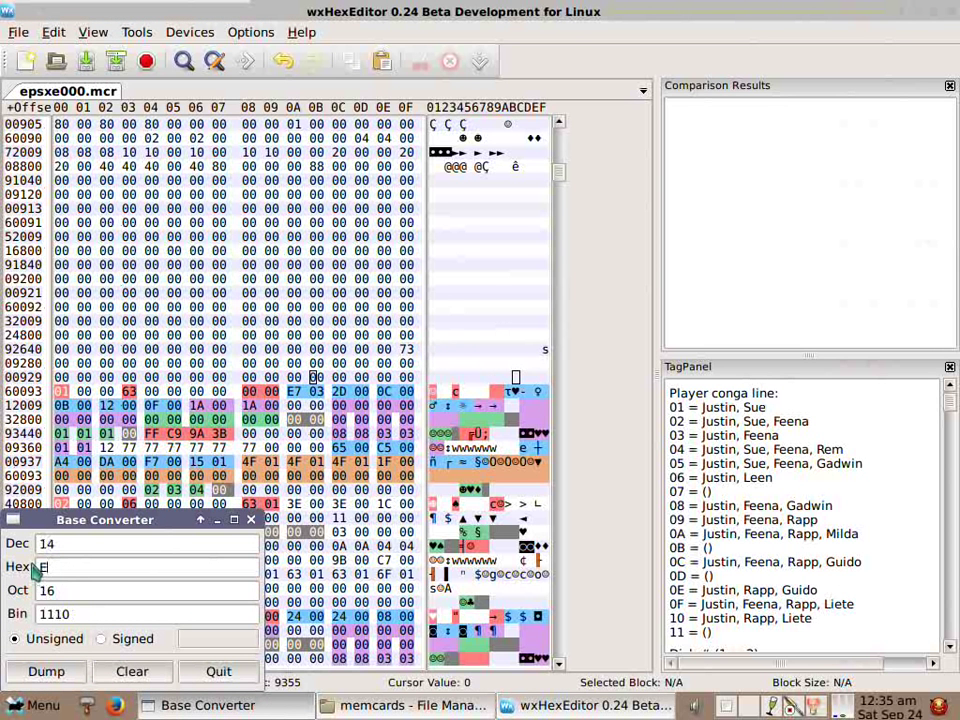
text(703)
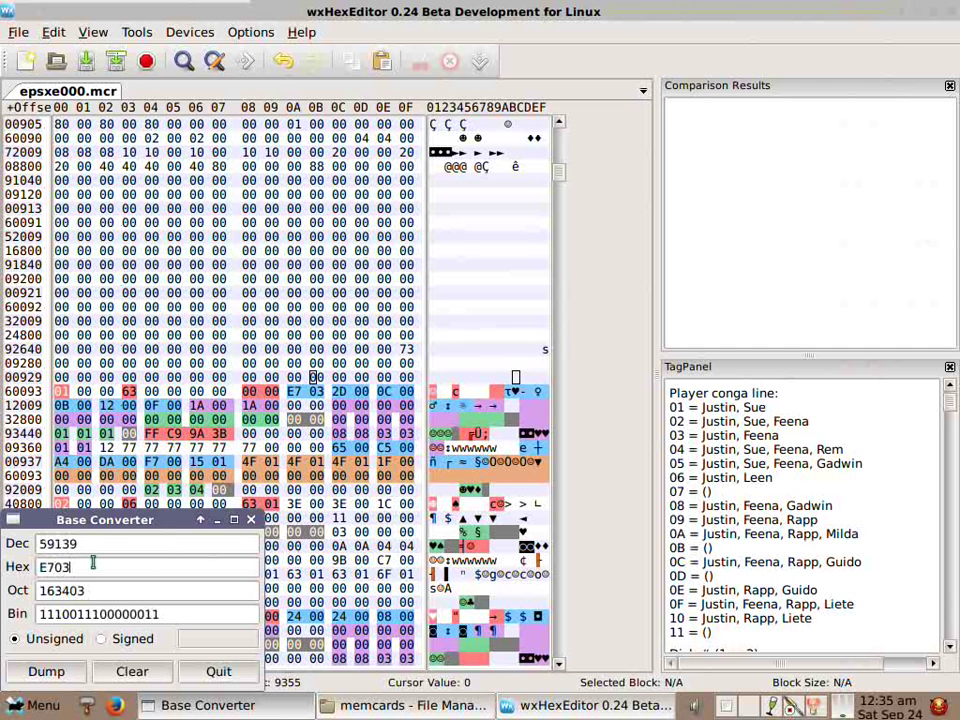
Swap the byte pairs of the converter's hex value to make 03E7 and examine its decimal equivalent.
drag(78, 548, 44, 565)
key(ctrl+c)
right_click(44, 565)
click(77, 572)
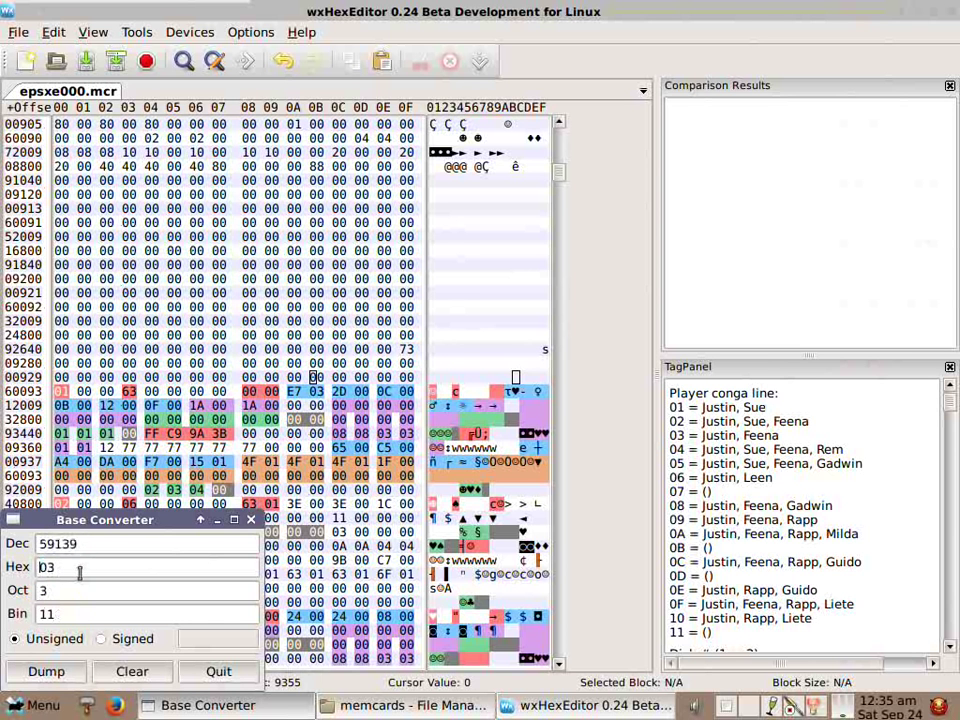
right_click(80, 569)
click(122, 470)
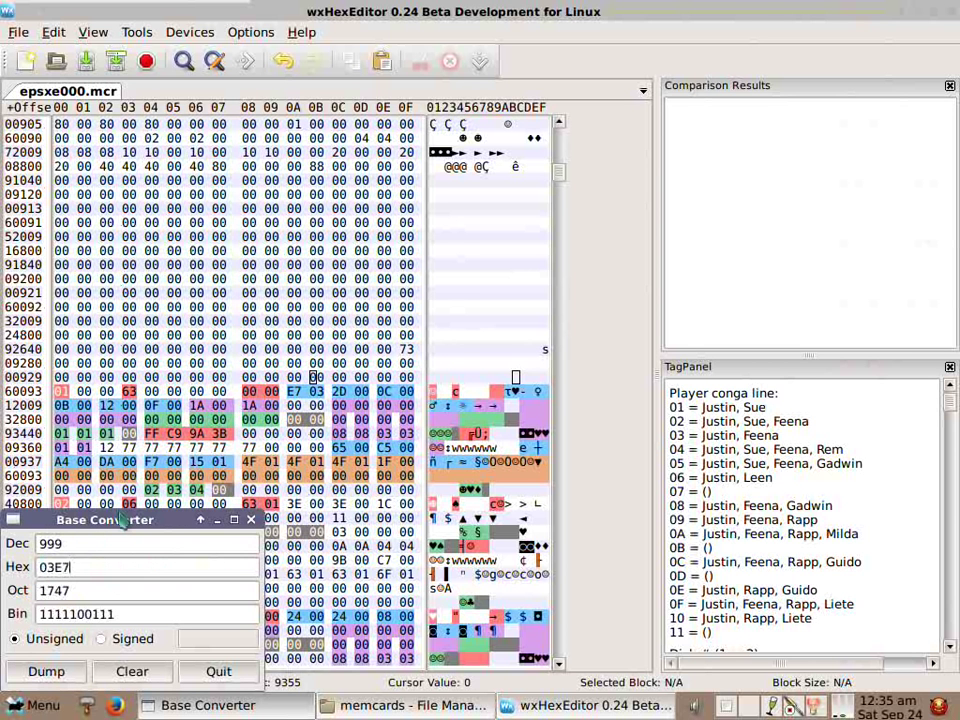
double_click(68, 543)
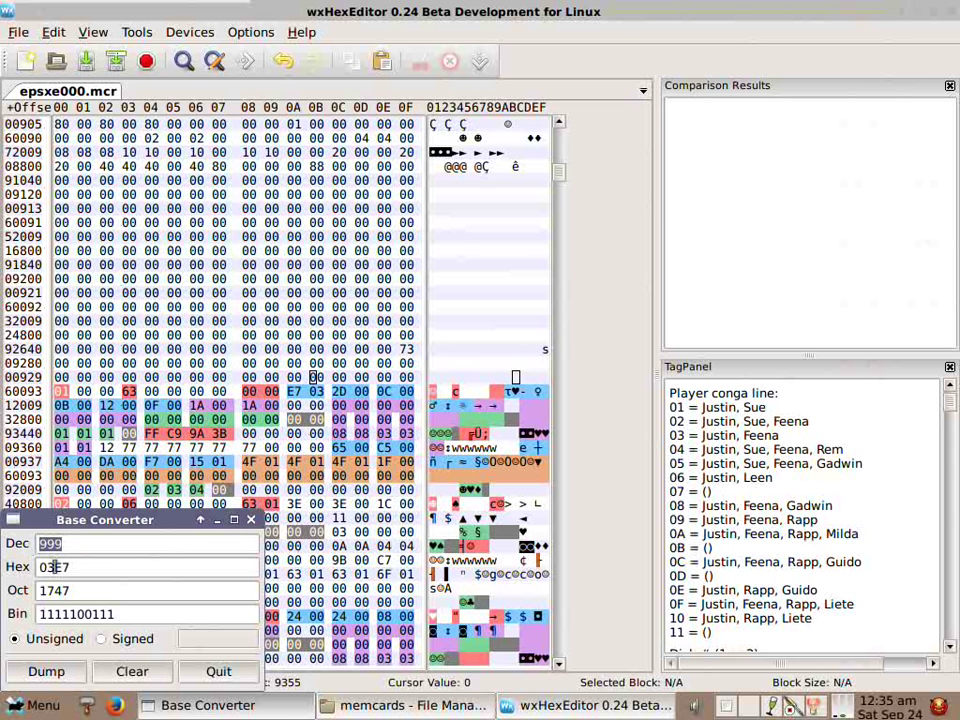
click(85, 545)
Convert hex FFFF in the Base Converter and select the decimal result to examine the two-byte maximum.
drag(86, 567, 10, 567)
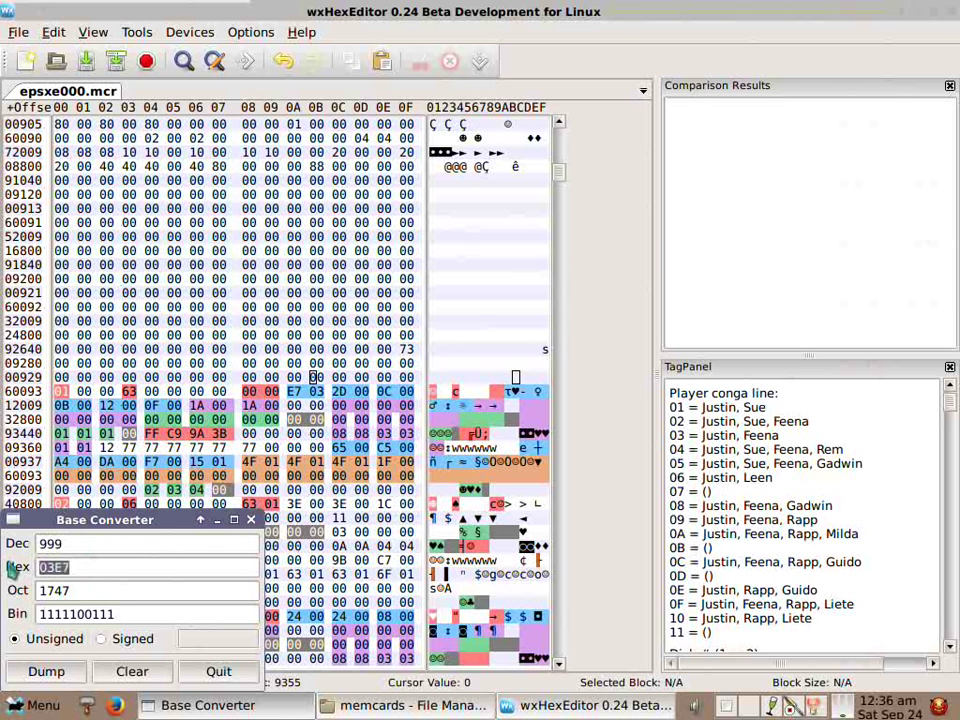
text(FFFF)
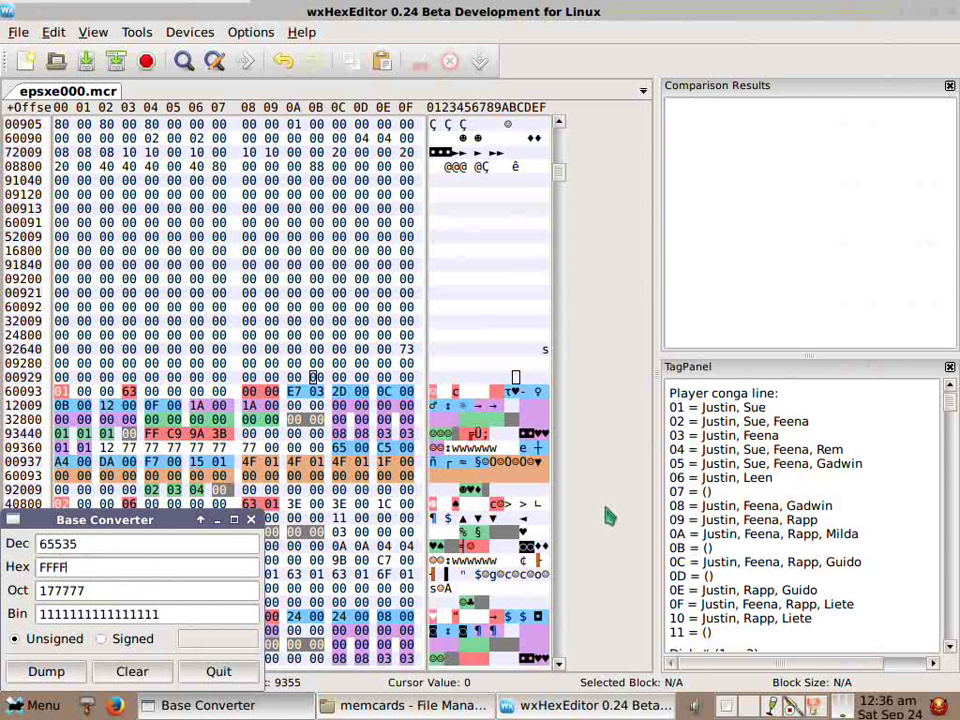
drag(90, 544, 5, 540)
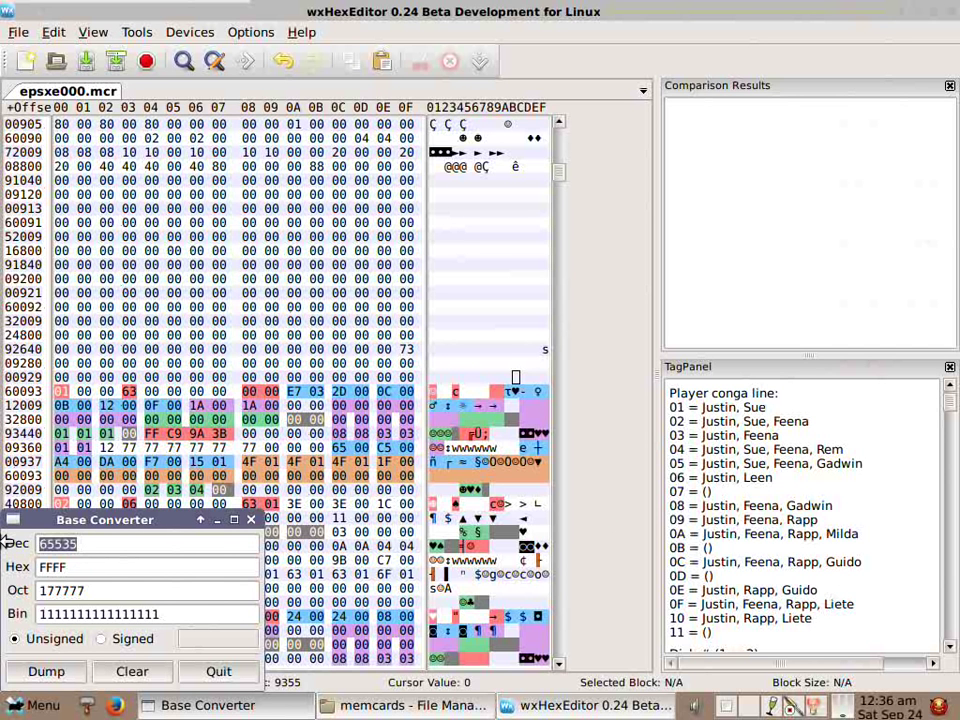
Convert decimal 999 to hexadecimal, write it as the two-byte value 03E7, and minimize the Base Converter.
text(999)
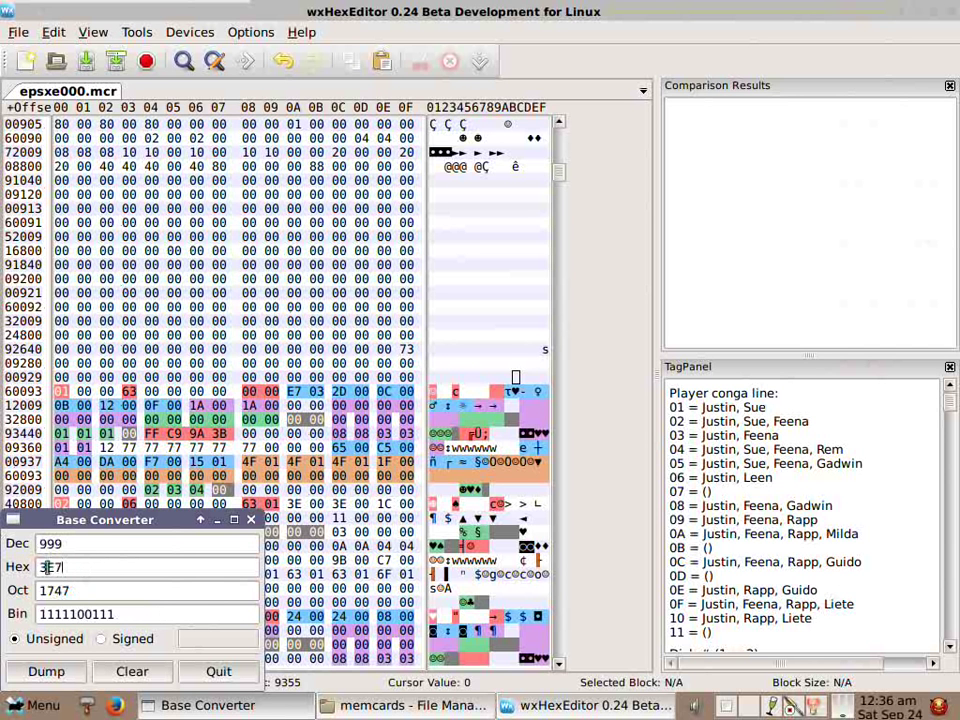
drag(38, 567, 96, 572)
click(98, 566)
key(Home)
text(0)
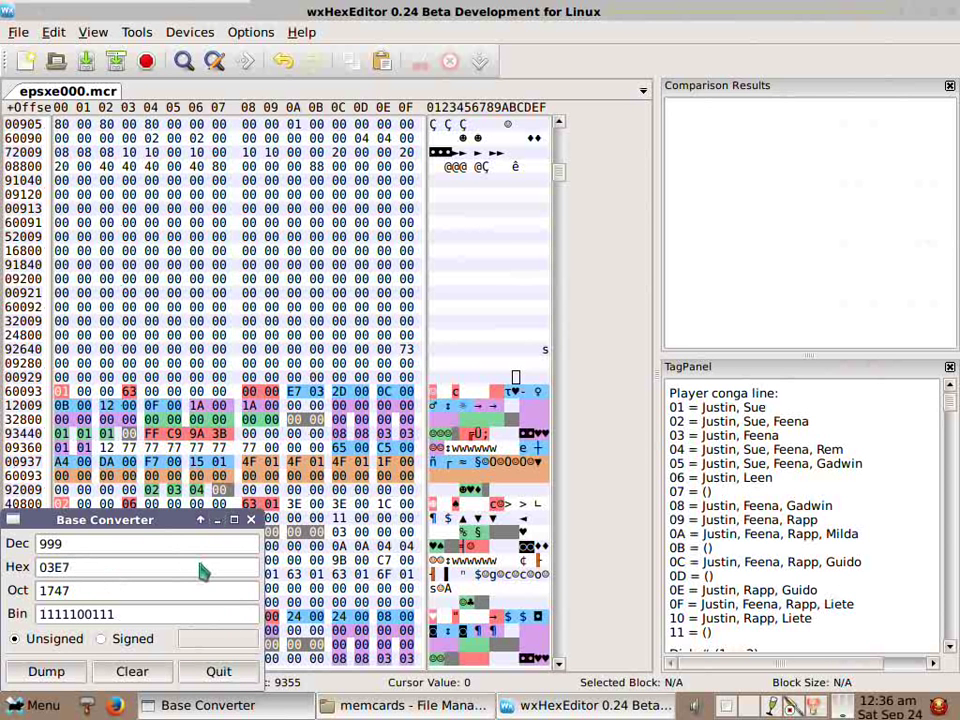
drag(61, 567, 5, 567)
click(70, 567)
click(48, 641)
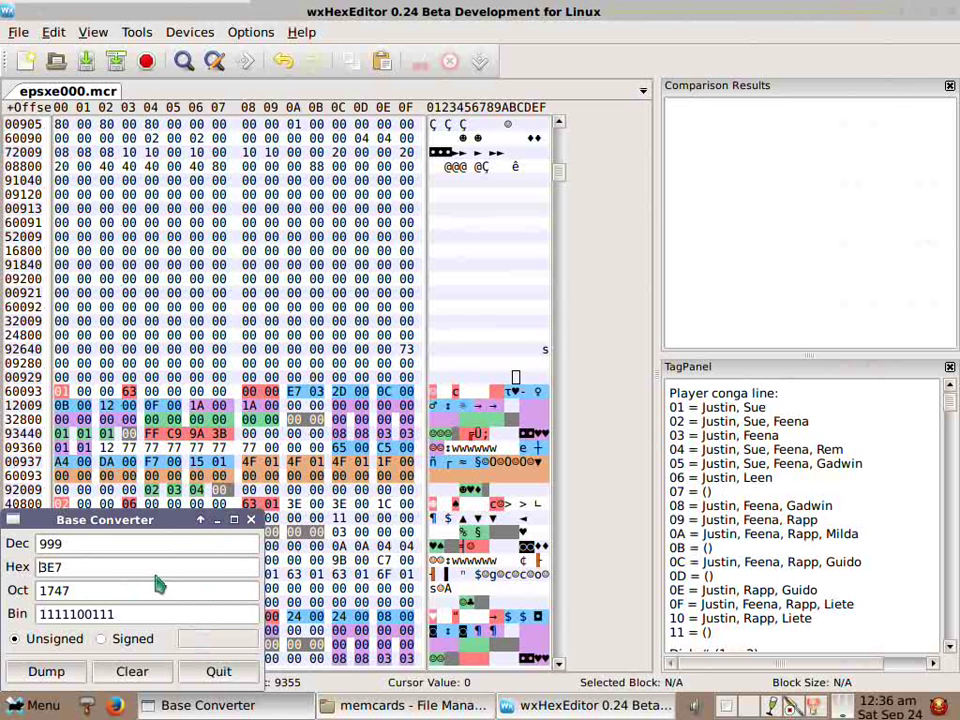
click(218, 520)
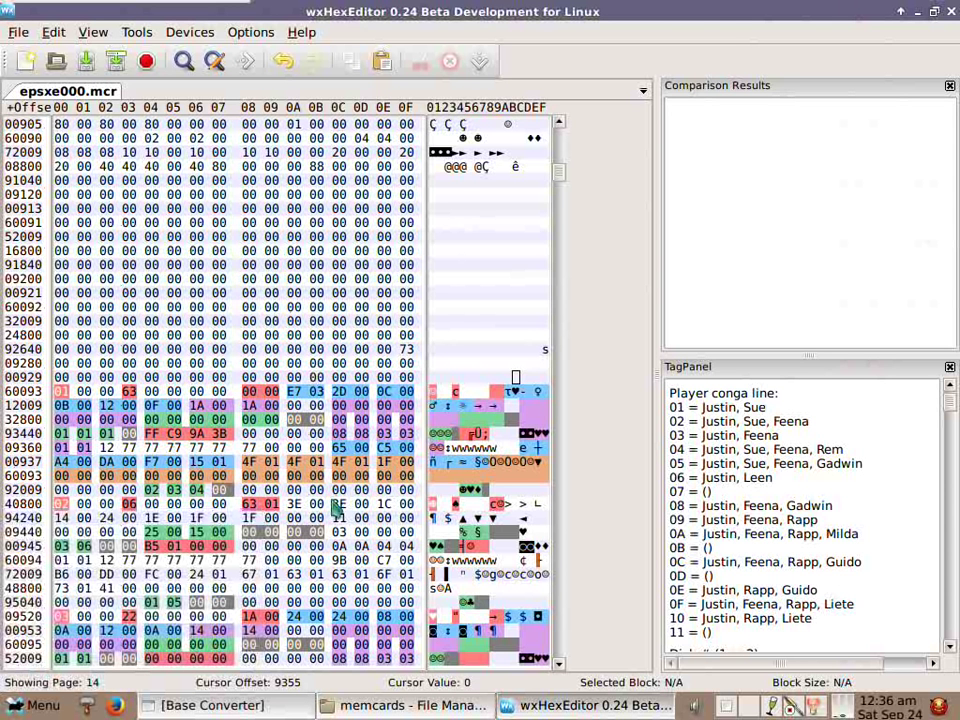
Set Justin's current HP bytes to E7 03 and the strength bytes right after them to 03 E7.
mouse_move(339, 393)
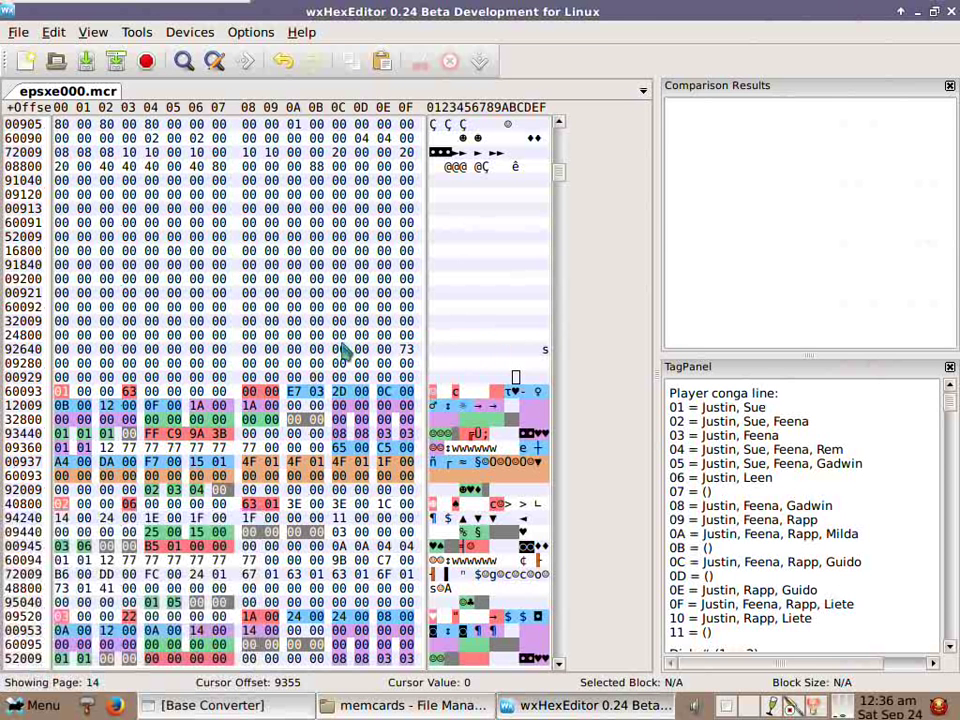
click(381, 394)
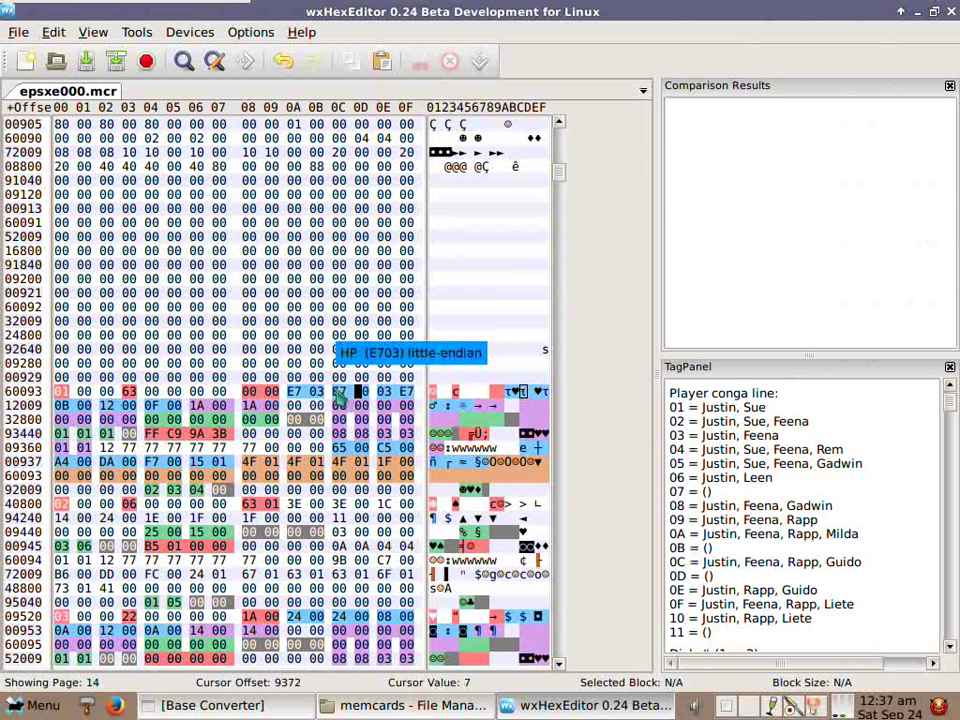
click(64, 406)
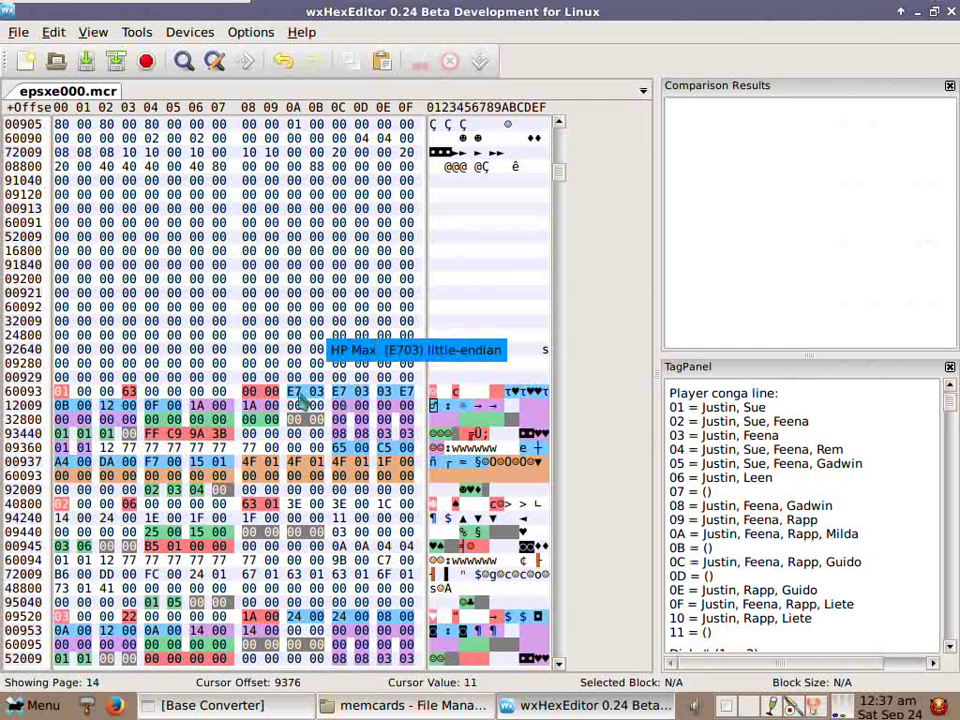
Set Justin's three weapon level bytes to 63 and save the epsxe000.mcr memory card file.
key(Right)
key(Right)
key(Right)
key(Right)
key(Right)
key(Right)
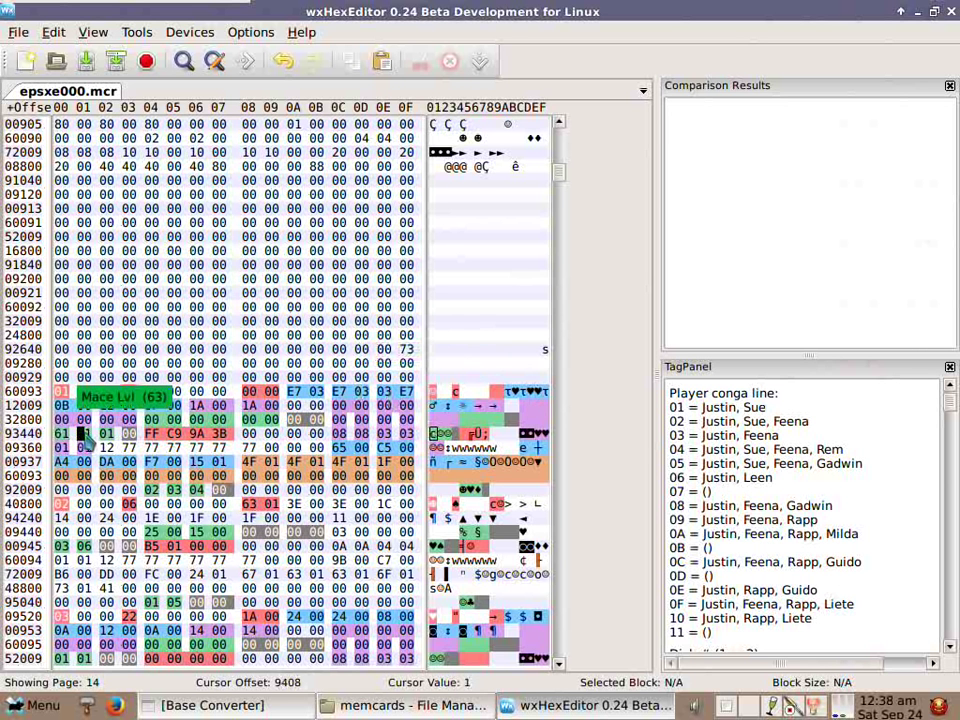
text(636363)
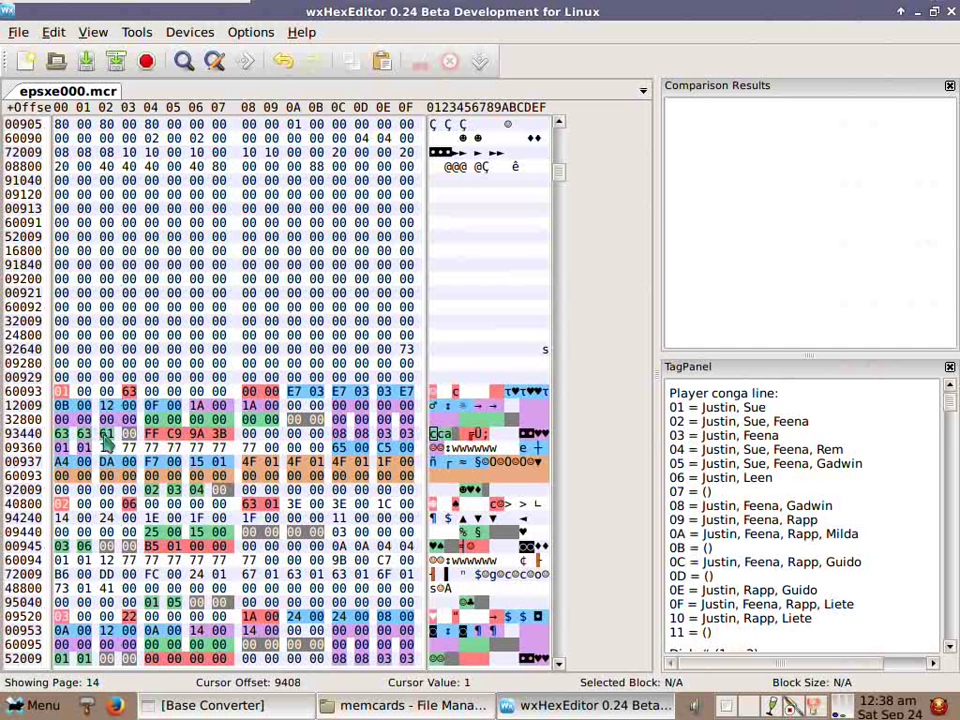
click(111, 448)
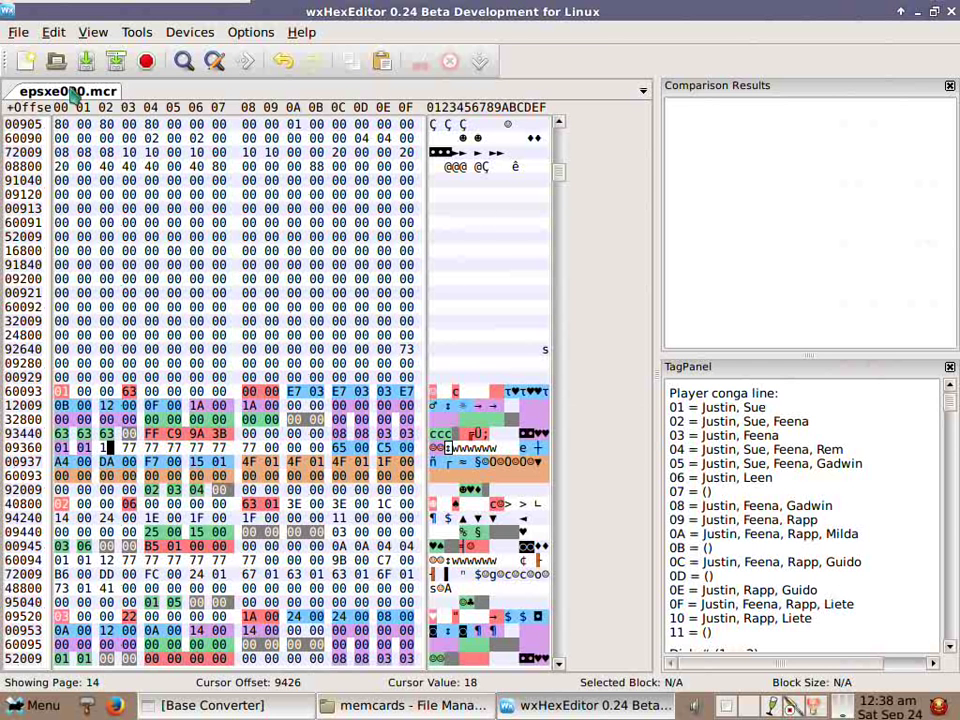
click(18, 32)
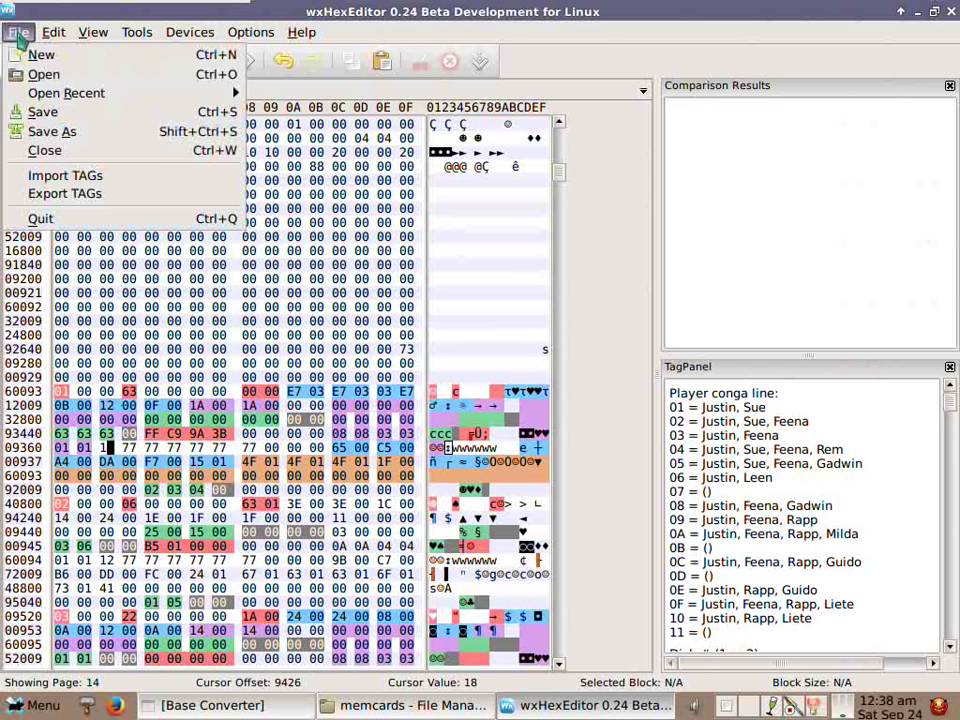
click(30, 114)
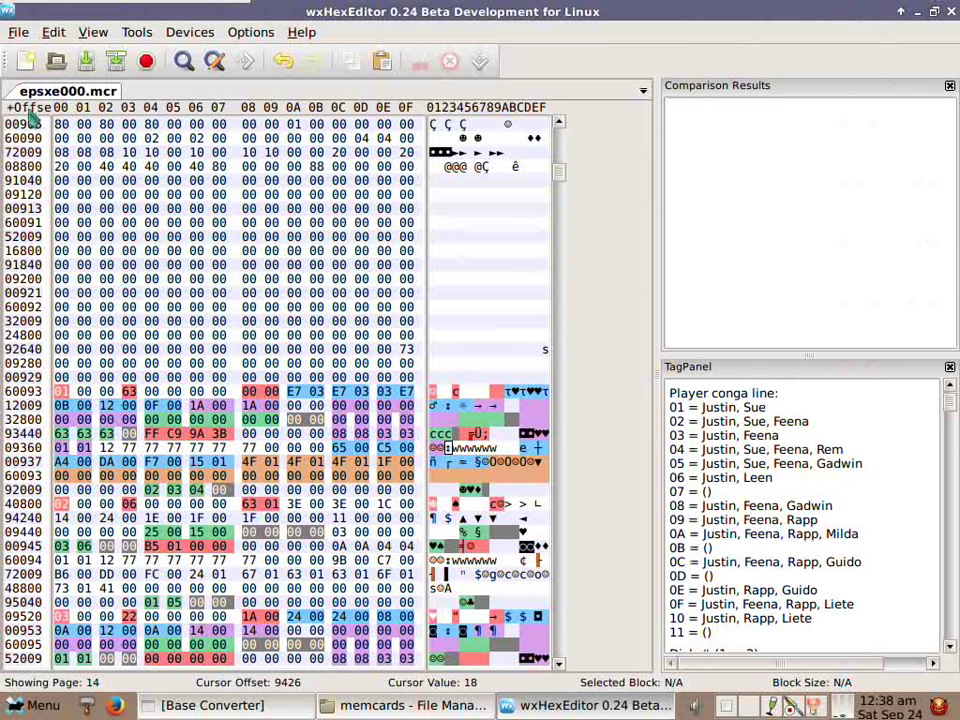
Minimize the hex editor, launch ePSXe from the memcards folder, and start Grandia from its game list.
click(918, 14)
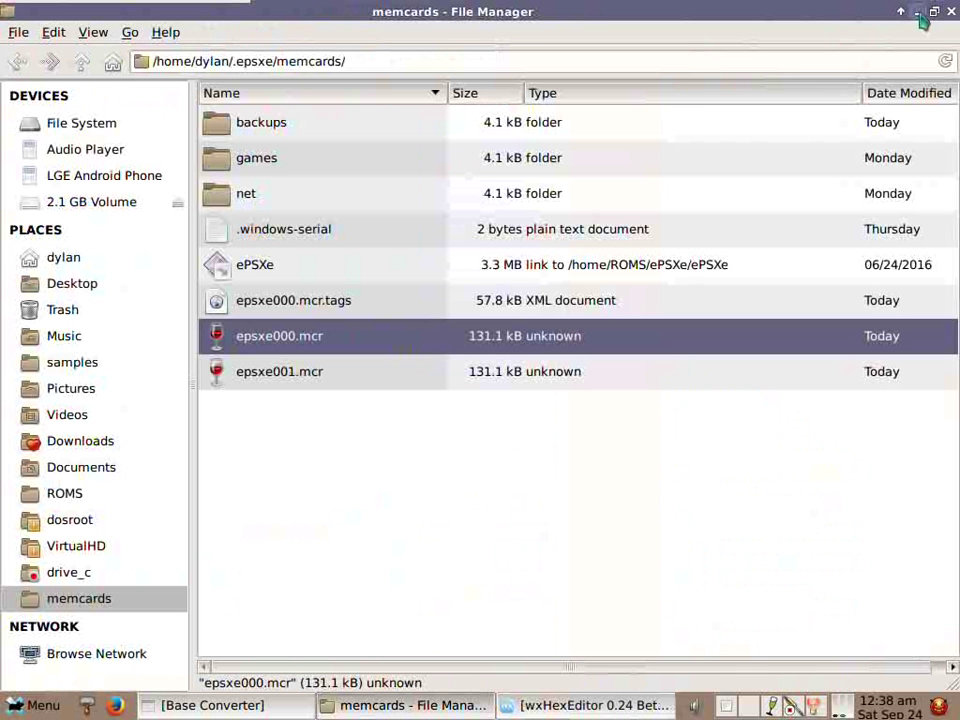
click(270, 276)
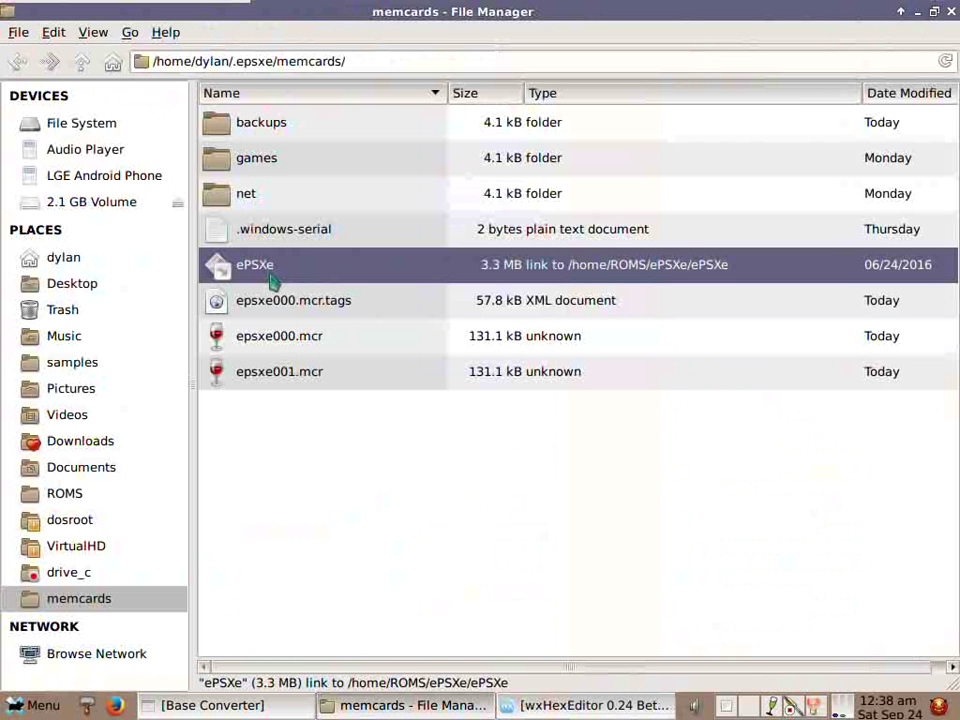
double_click(272, 281)
click(312, 163)
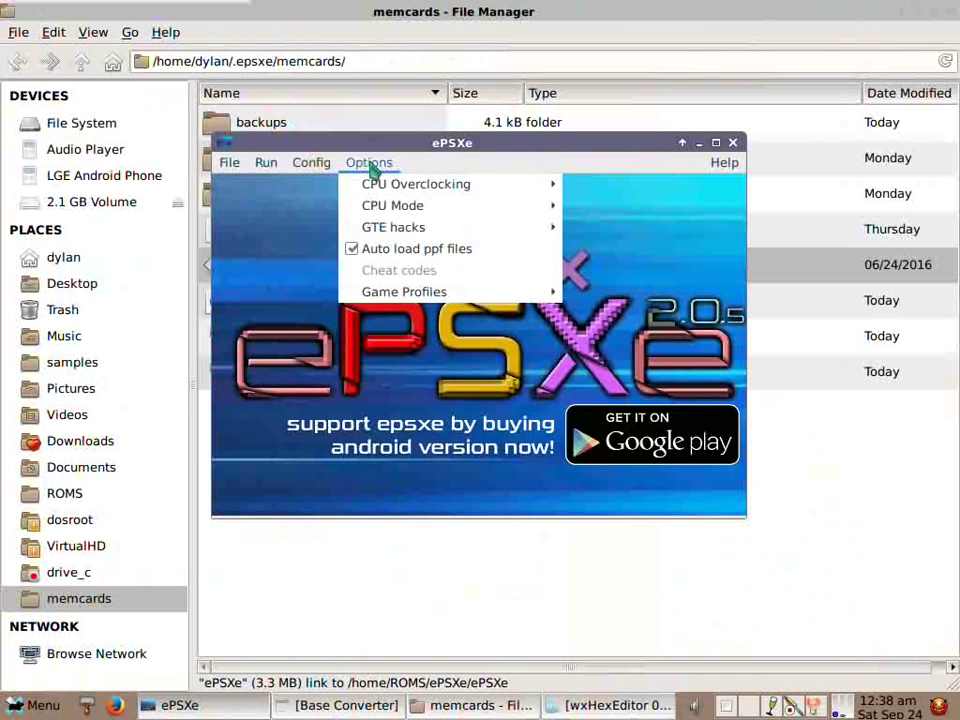
mouse_move(224, 168)
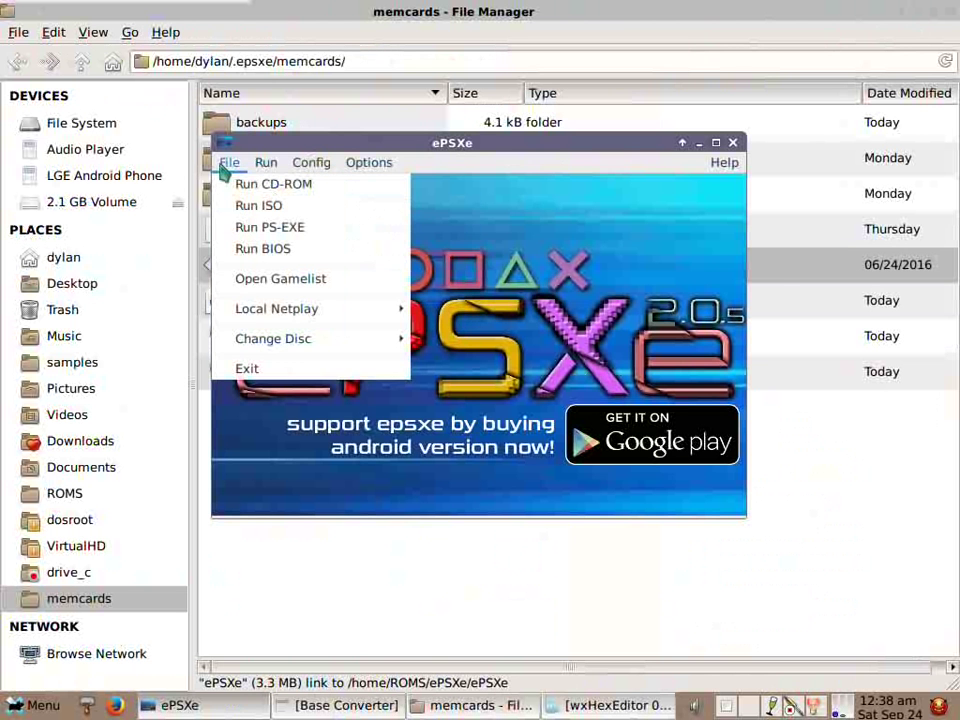
click(252, 281)
click(382, 274)
click(695, 547)
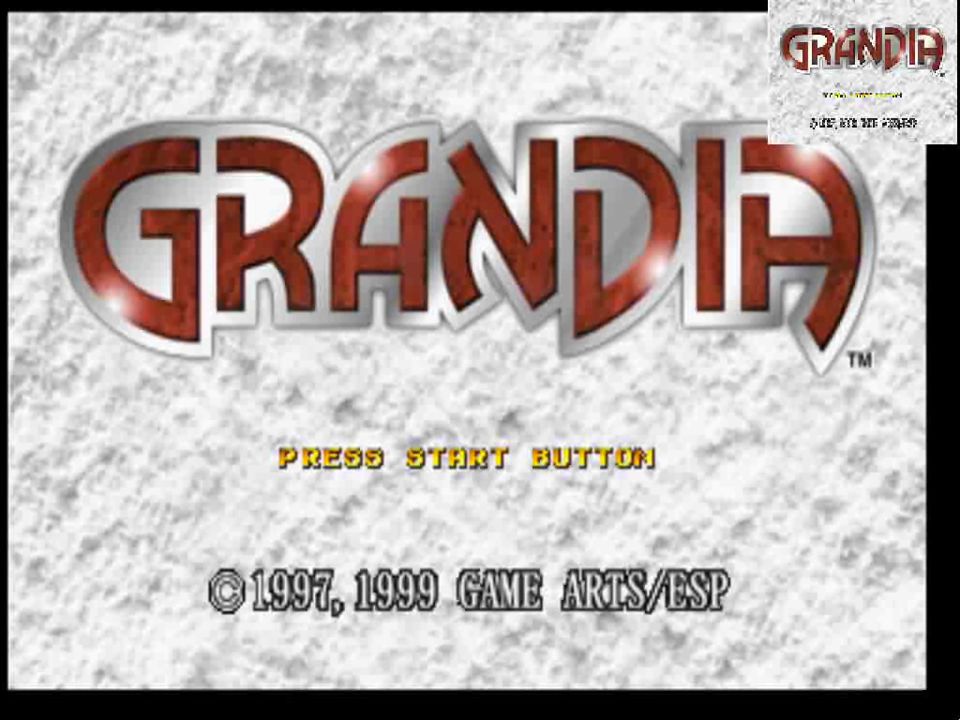
Load the Port of Parmesan save in position 5 from memory card slot 1.
key(v)
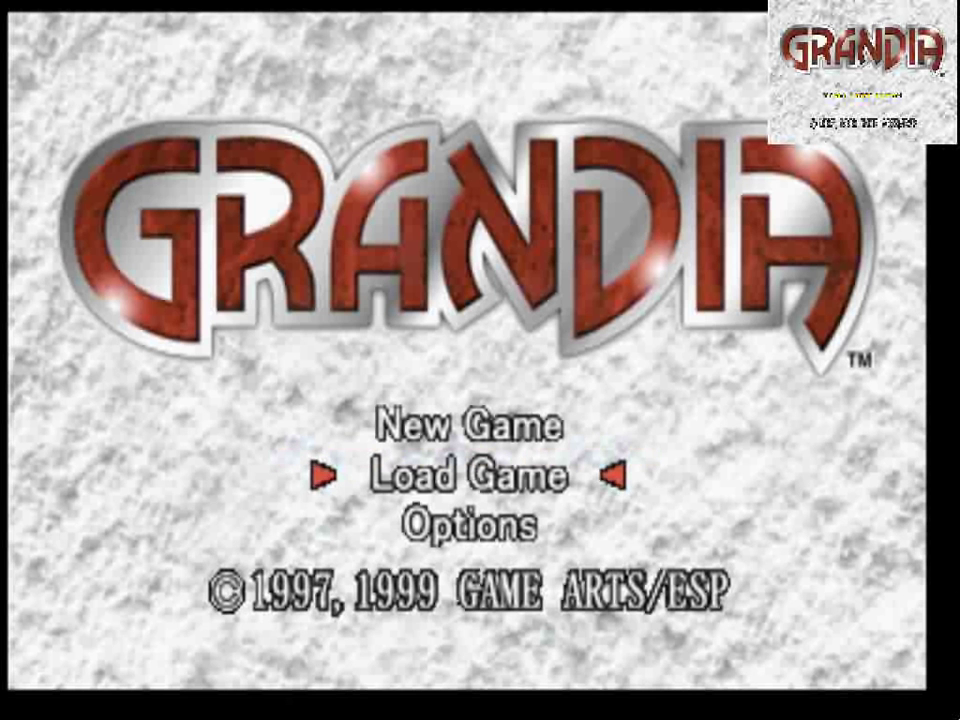
key(v)
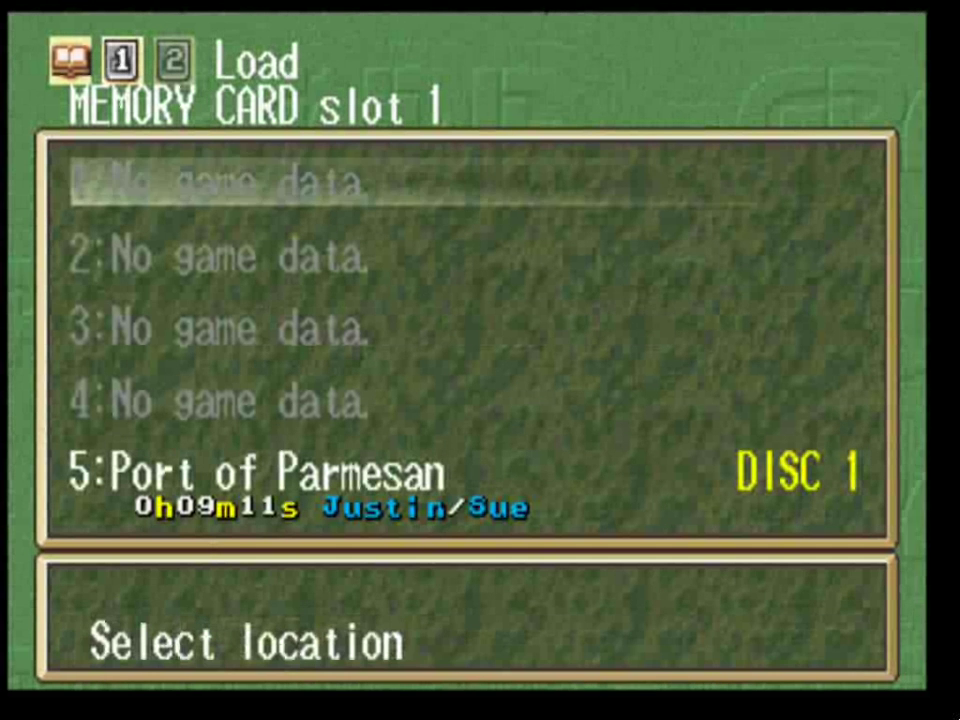
key(Down)
key(Down)
key(Down)
key(Down)
key(Return)
key(Return)
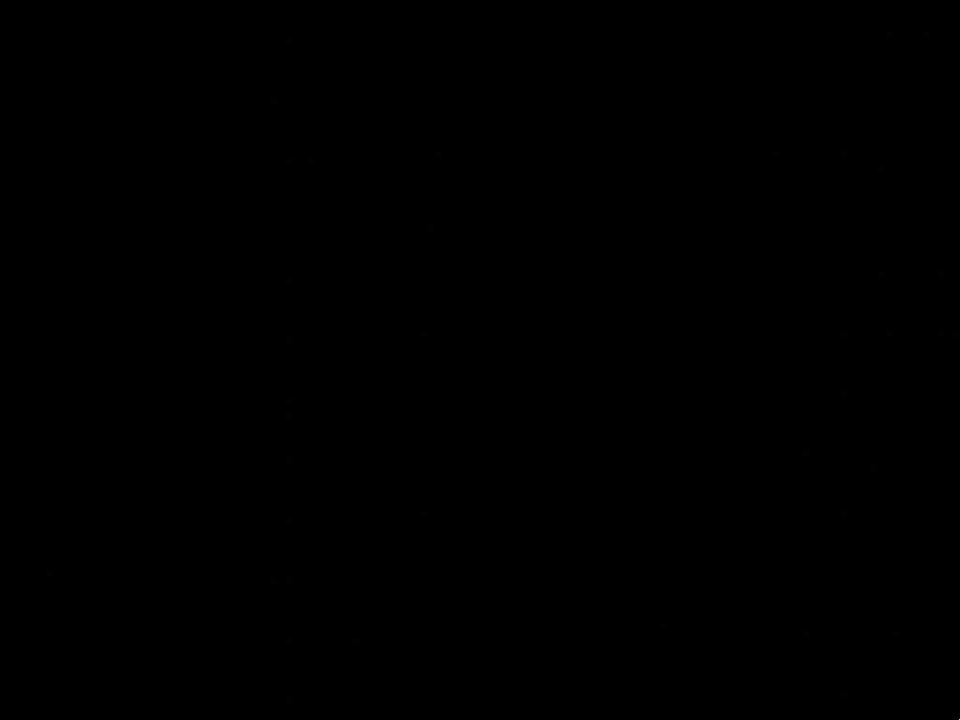
Examine Justin's Status page in the in-game menu to check the edited stats and weapon levels.
key(Left)
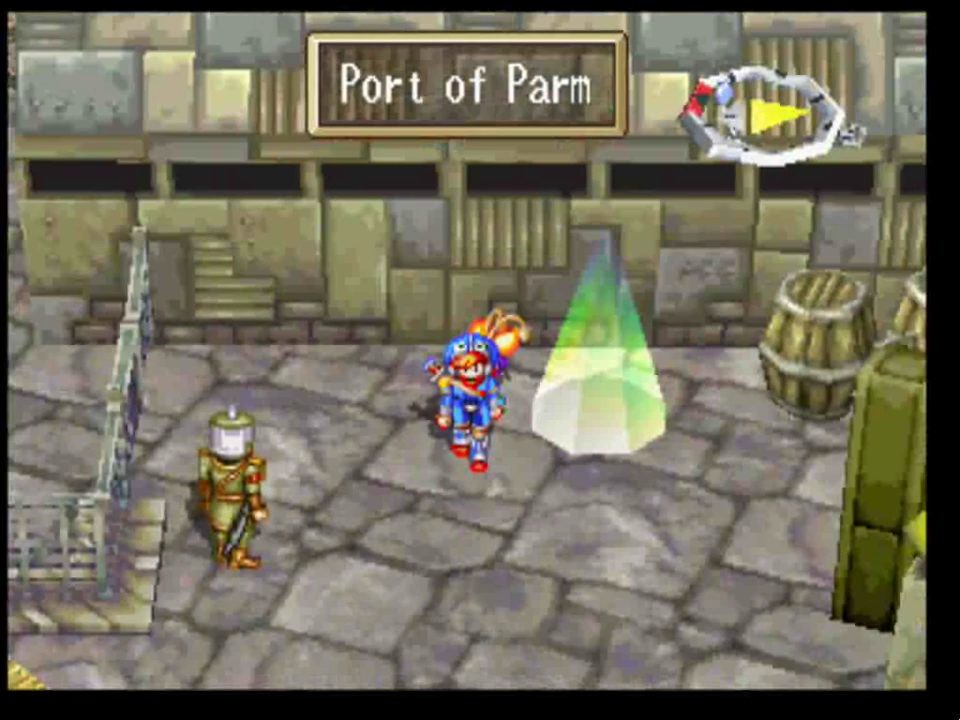
key(Left)
key(Down)
key(Right)
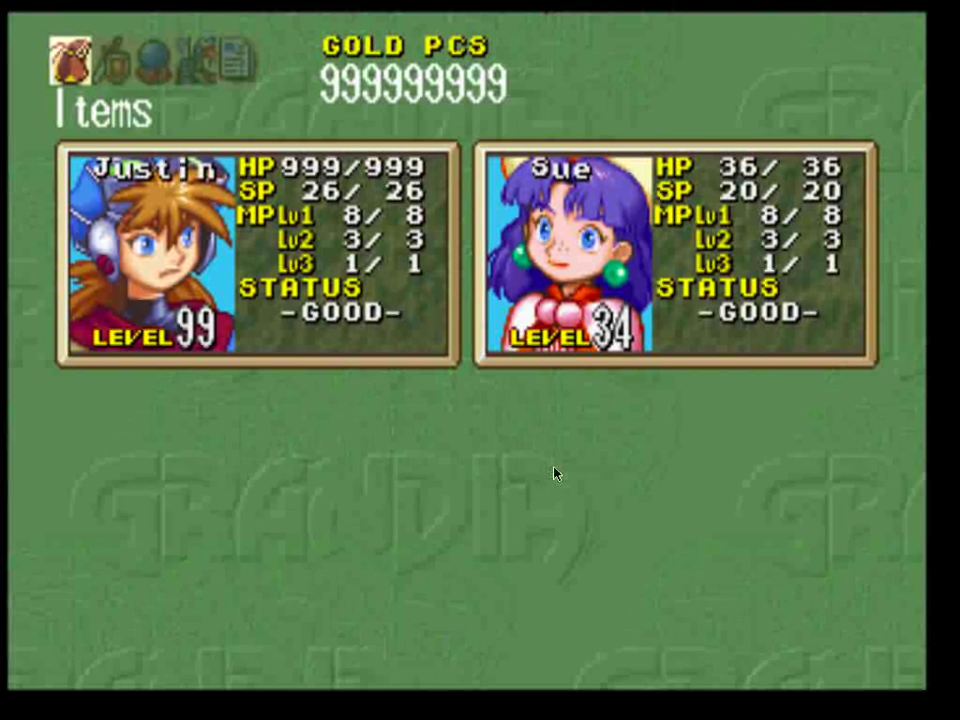
key(Right)
key(Right)
key(Right)
key(Right)
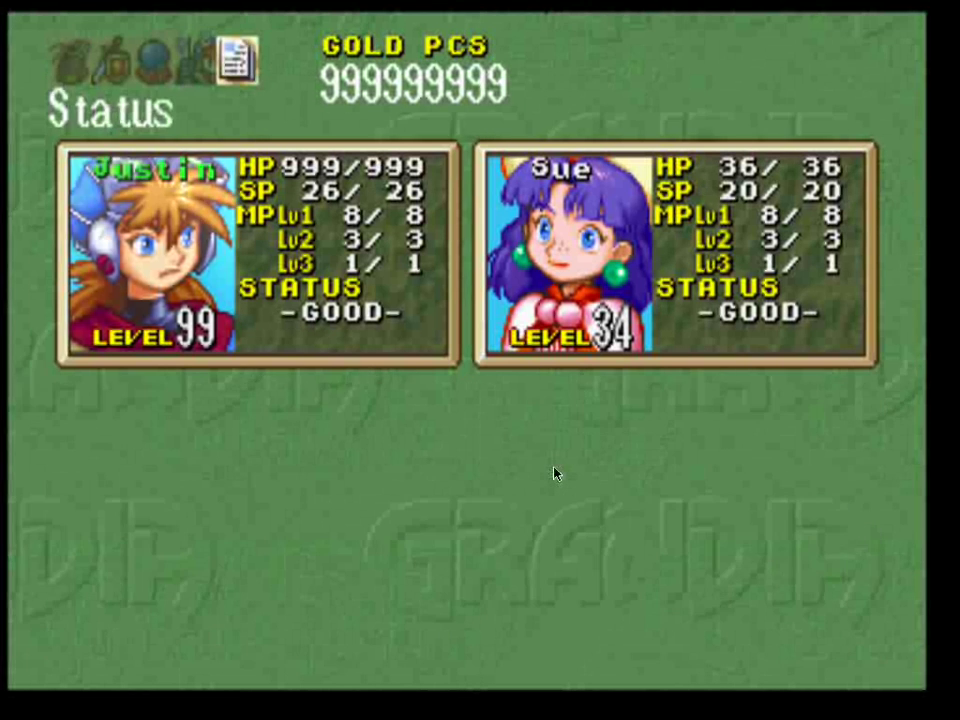
key(Return)
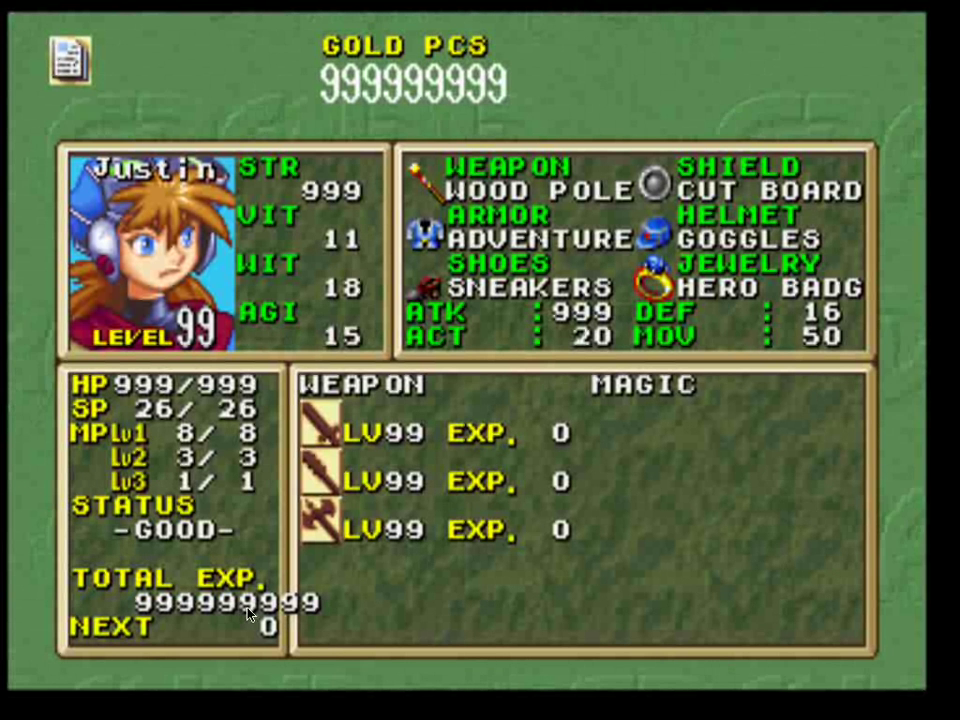
Exit the game, close ePSXe, and return to wxHexEditor.
key(Escape)
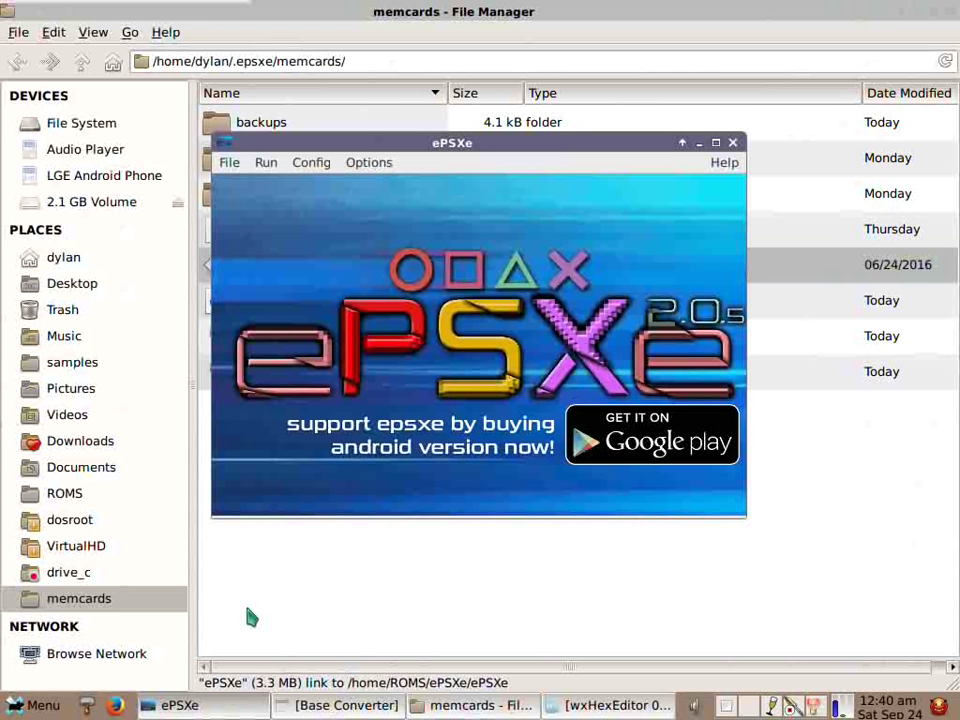
click(733, 142)
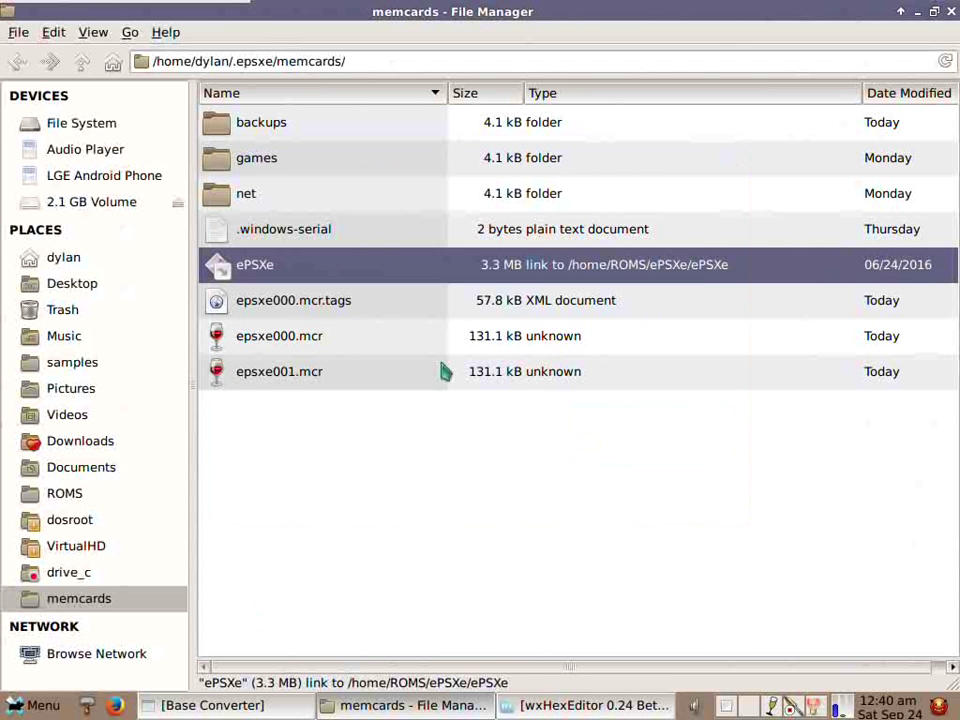
click(520, 705)
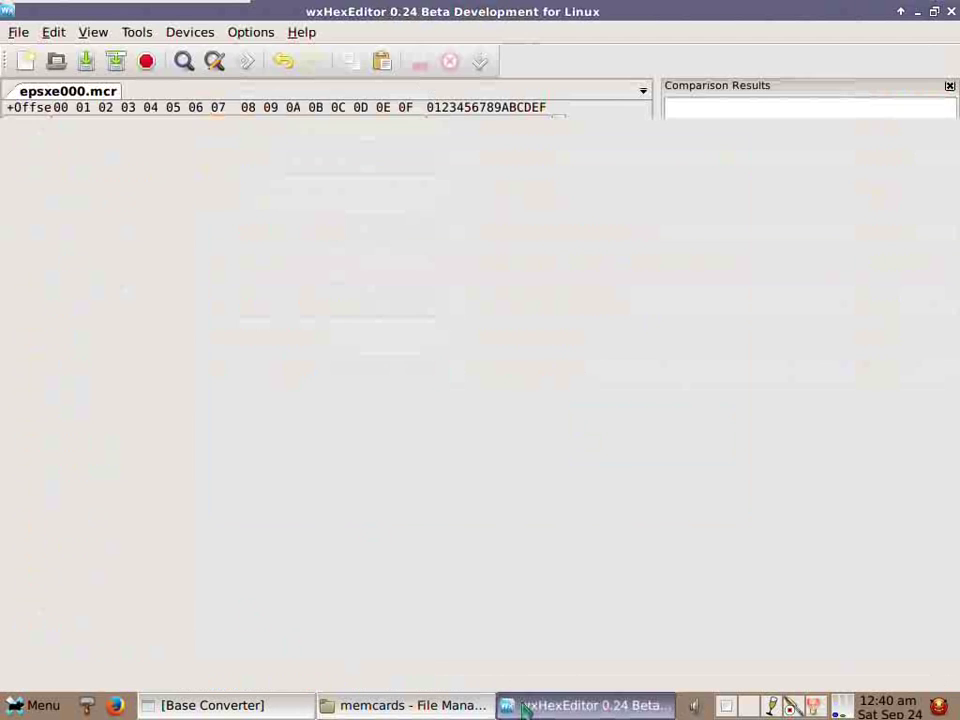
Locate Justin's Exp Total bytes and convert decimal 9999999 to hexadecimal in the Base Converter.
scroll(189, 311, down, 4)
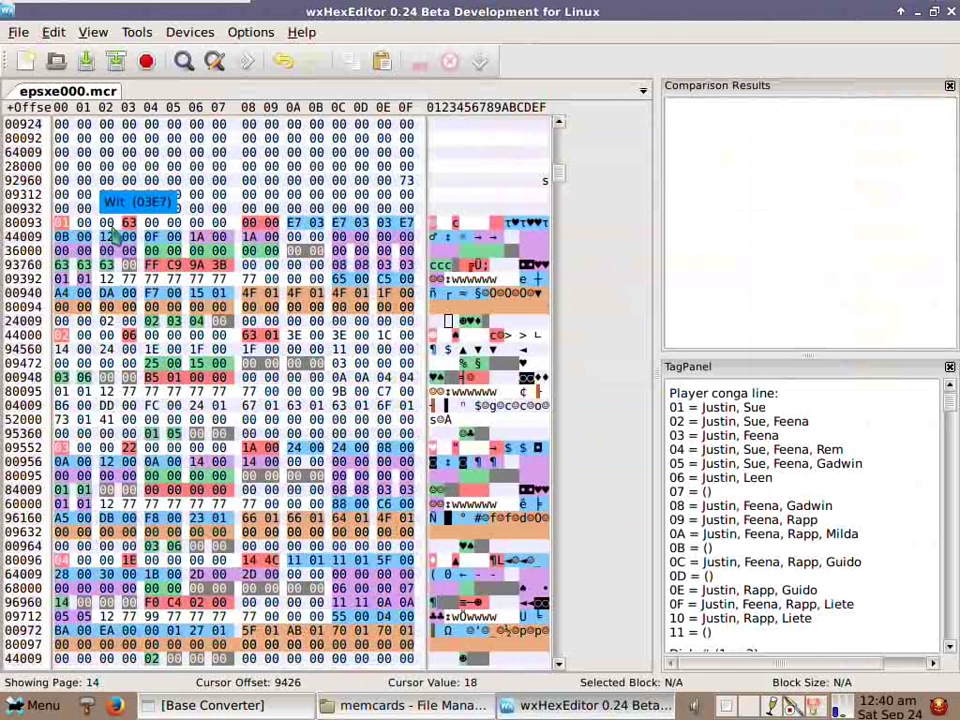
scroll(122, 218, up, 2)
click(153, 350)
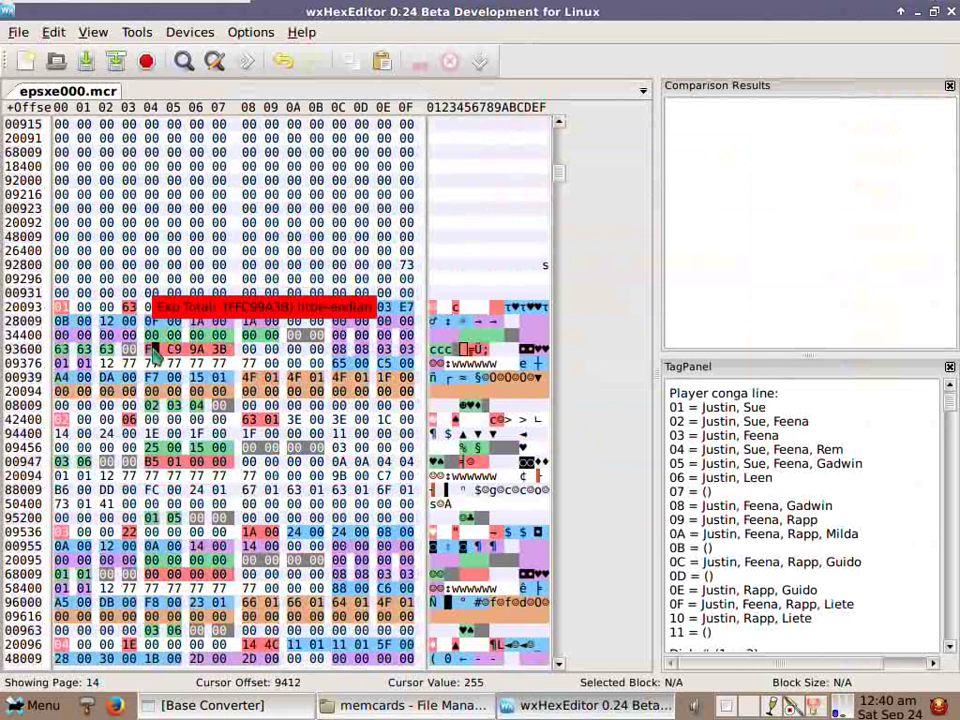
click(213, 705)
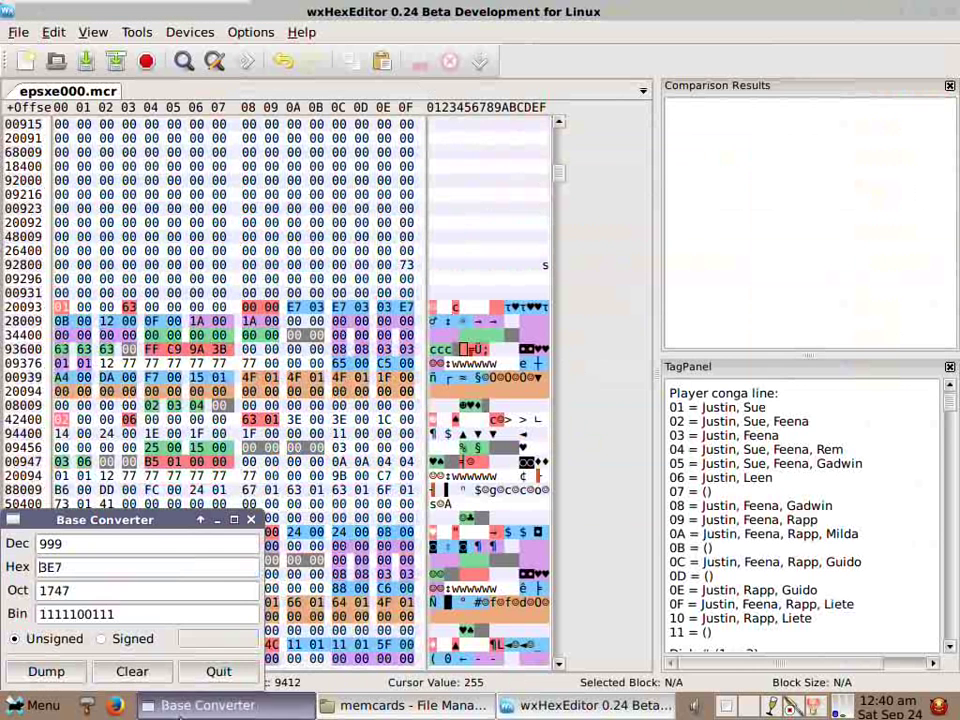
click(97, 542)
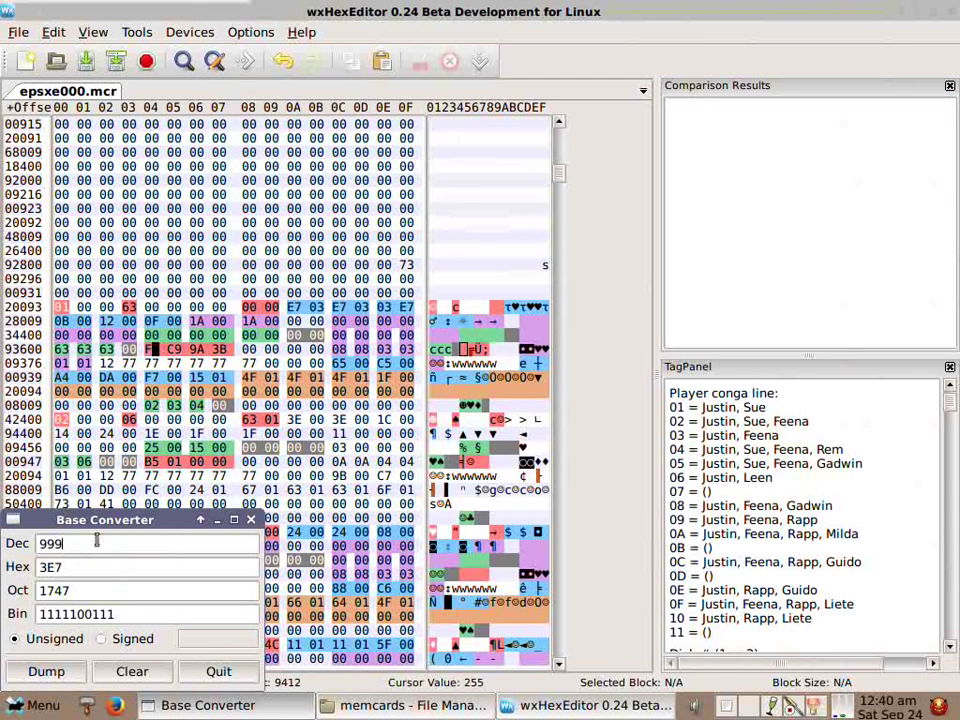
text(9999)
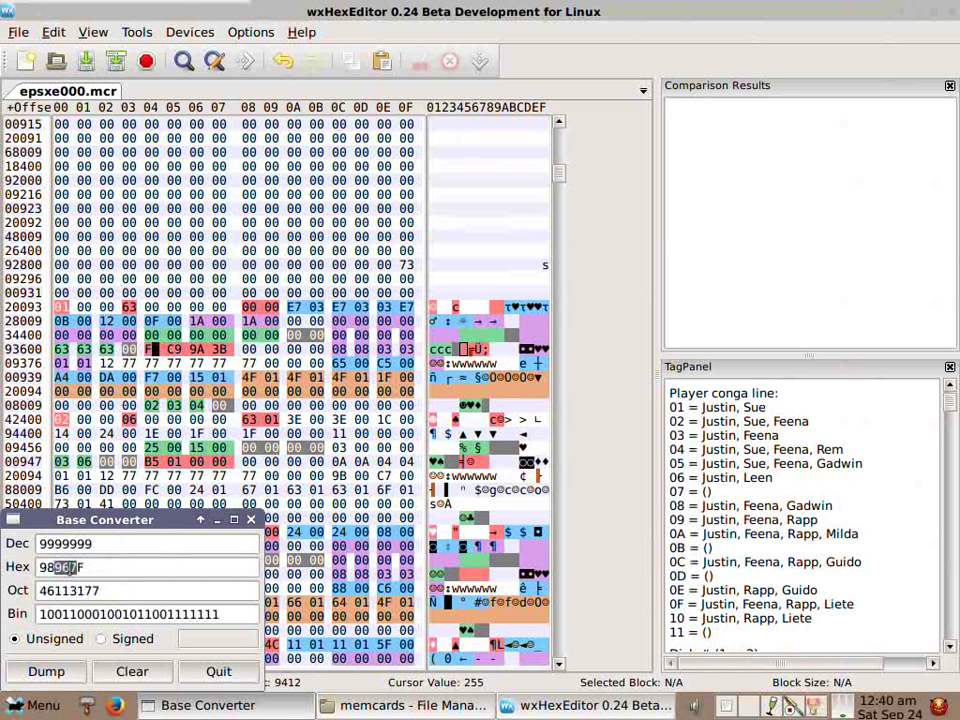
drag(68, 567, 54, 567)
Overwrite Justin's four Exp Total bytes with the little-endian value 7F 96 98 00 and minimise the Base Converter.
mouse_move(156, 360)
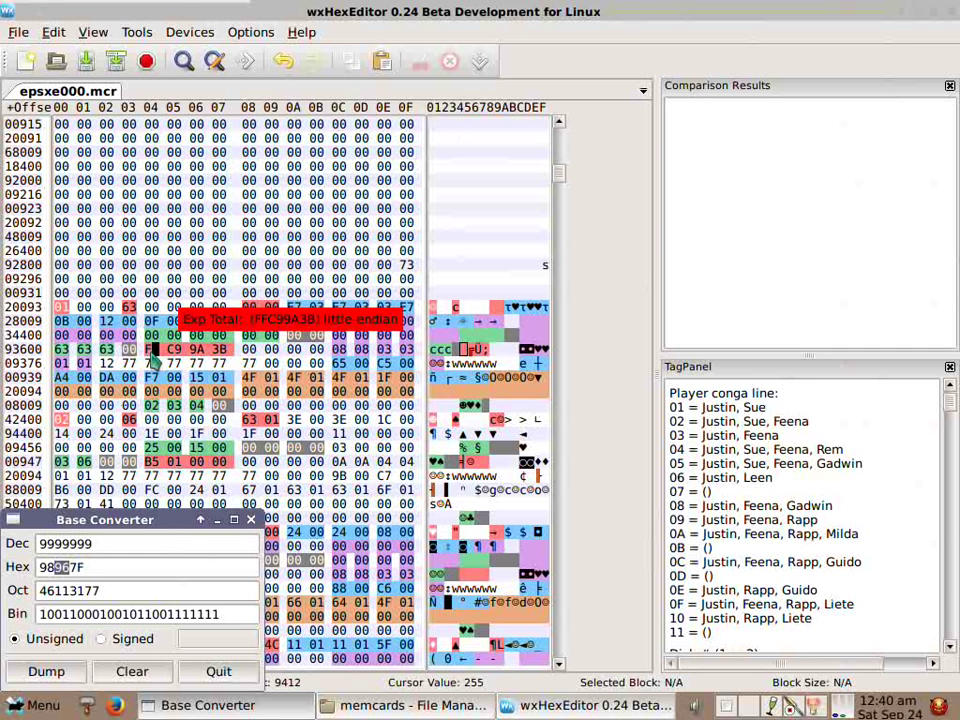
click(151, 358)
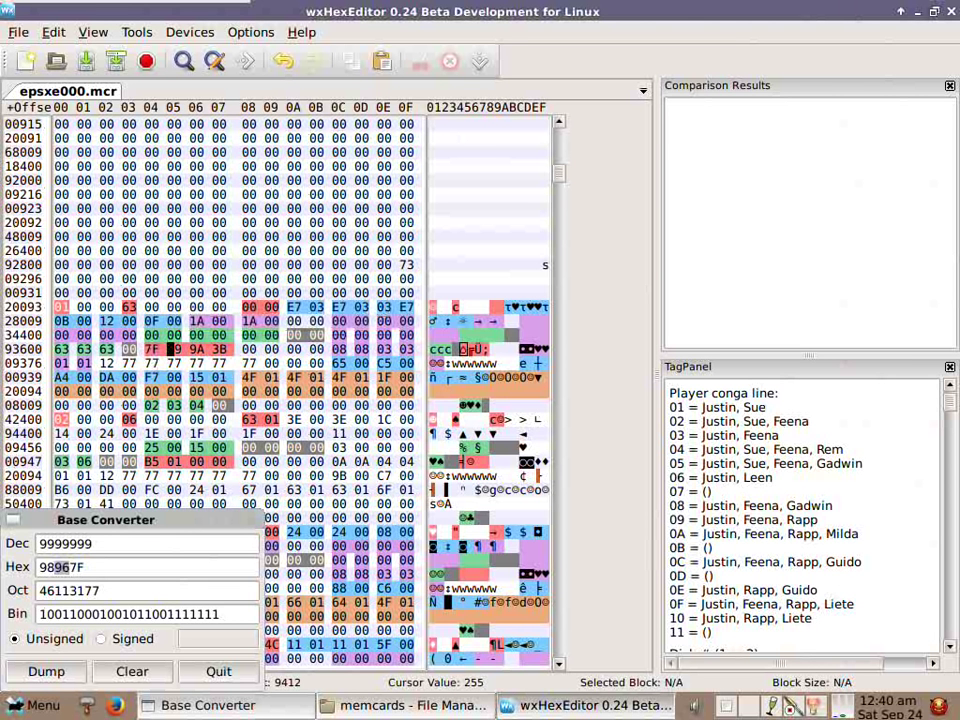
text(c)
text(8)
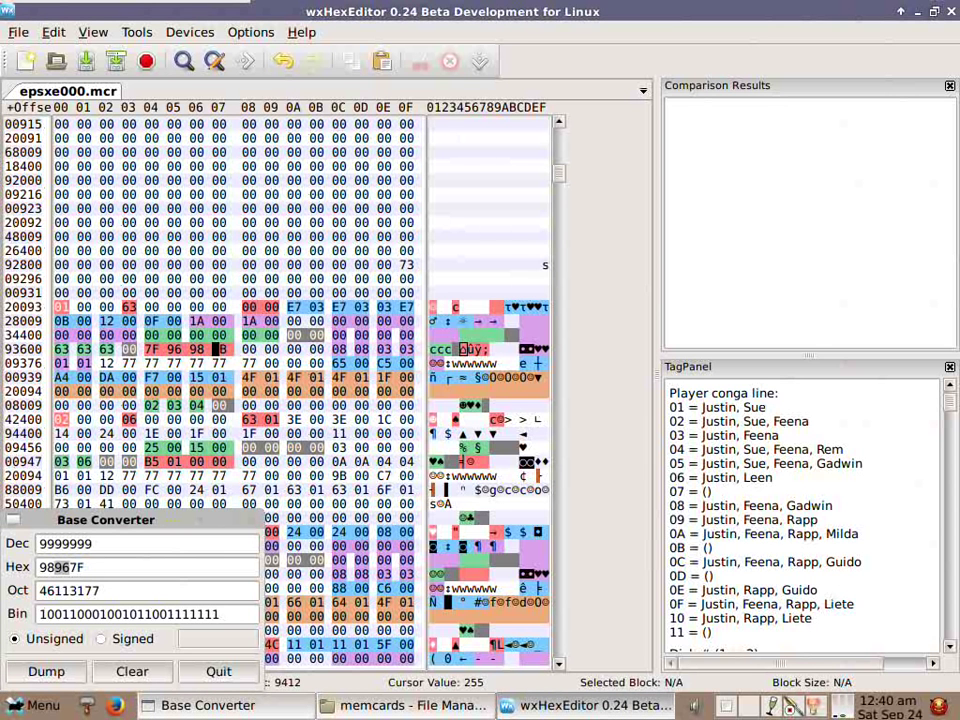
text(00)
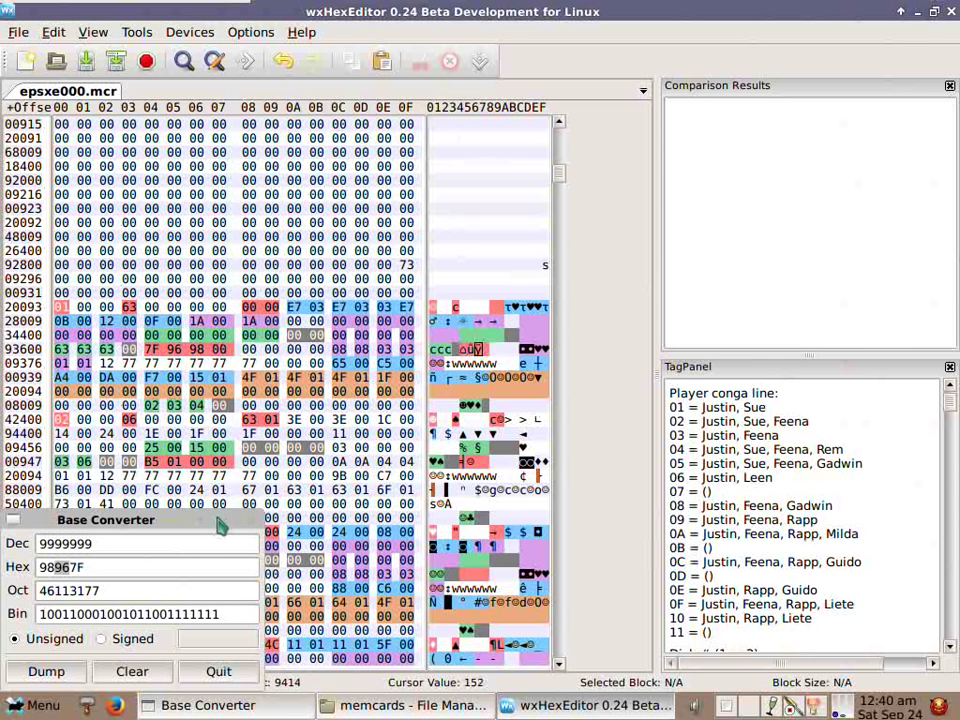
click(154, 549)
click(216, 521)
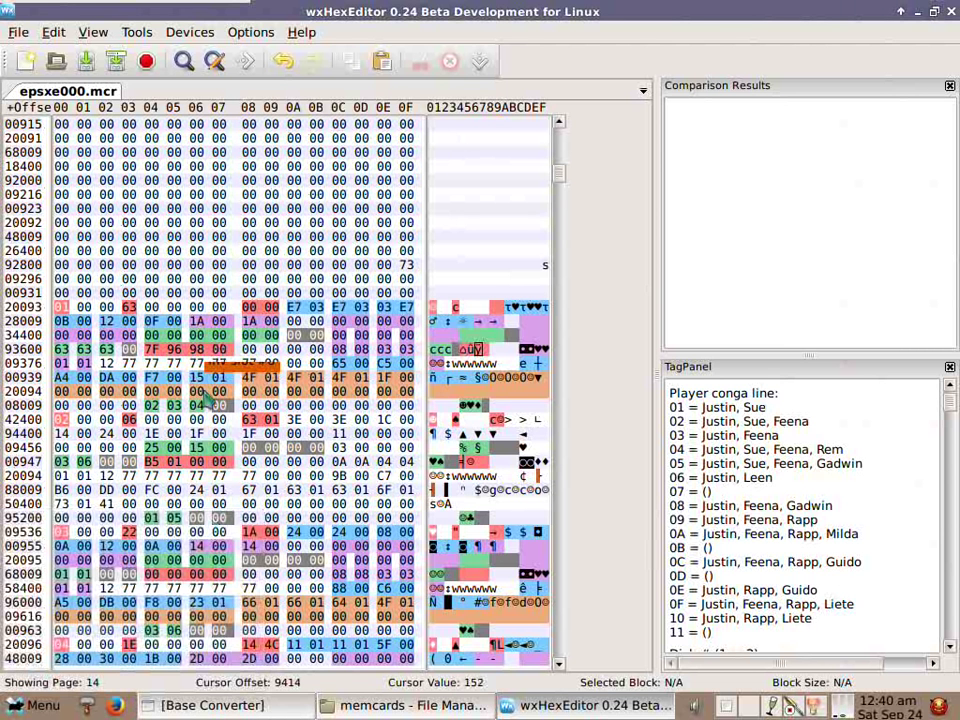
Update the Exp Total tag text to "Exp Total: (7F969800) little-endian" and save the tag.
right_click(228, 357)
click(262, 521)
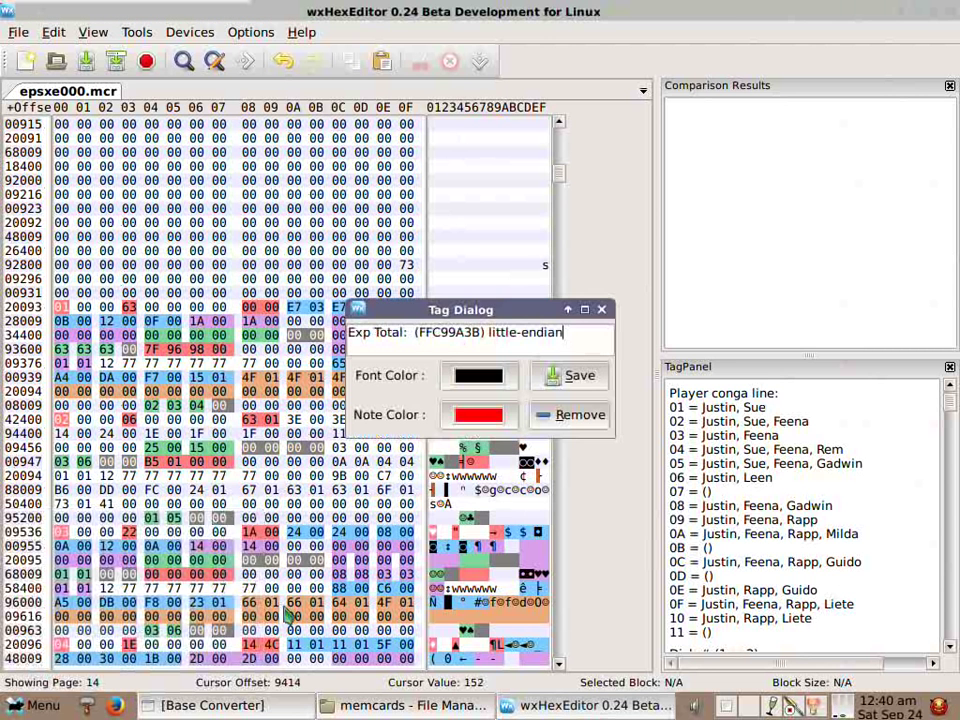
click(240, 712)
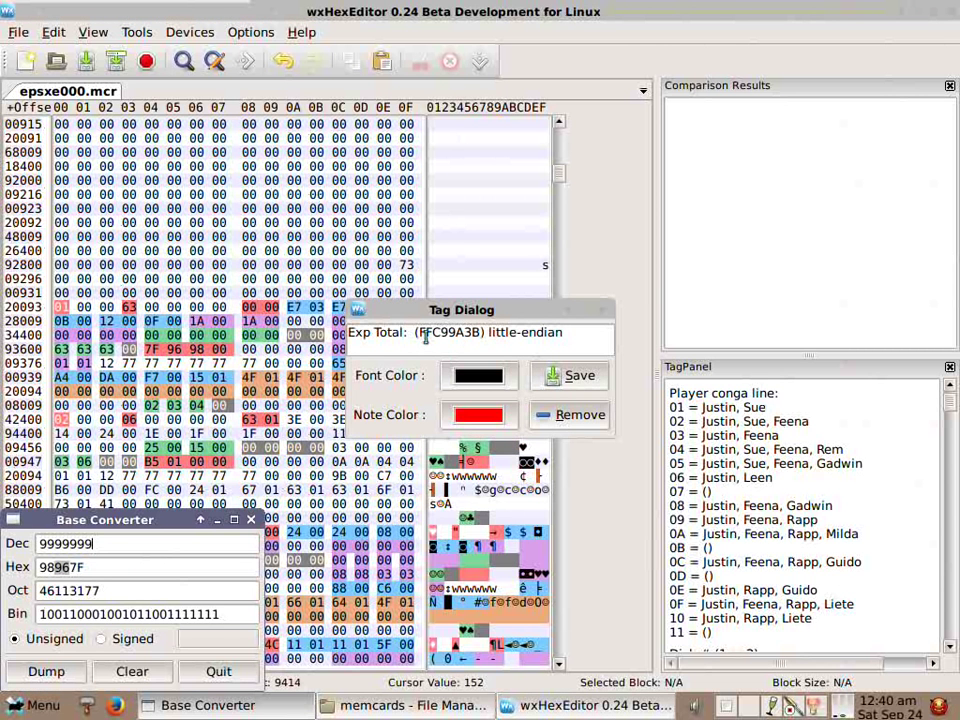
double_click(435, 334)
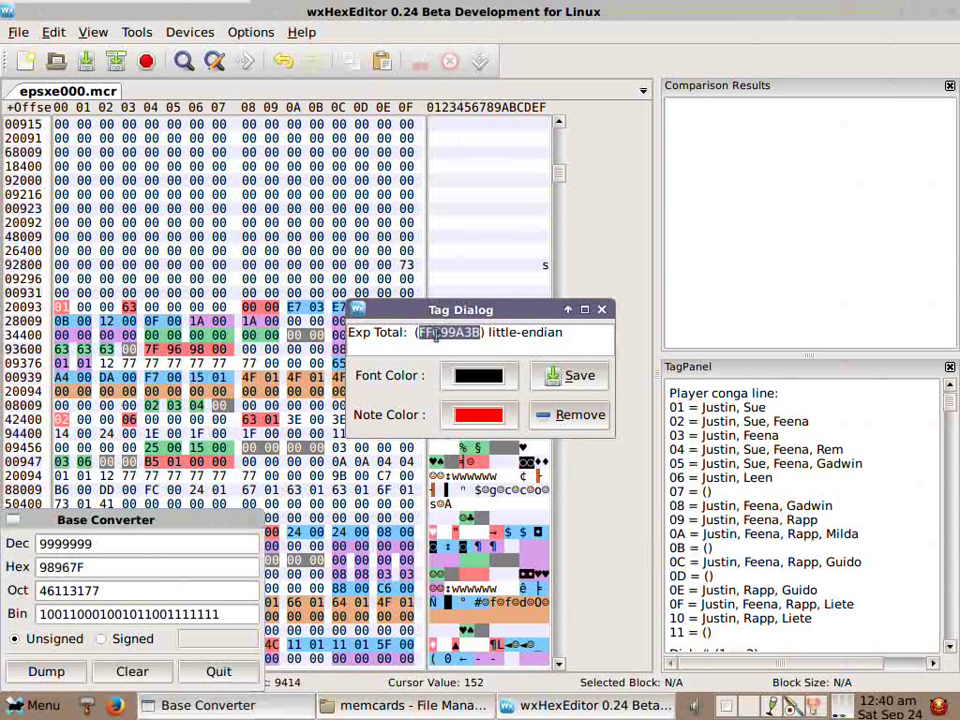
text(7f)
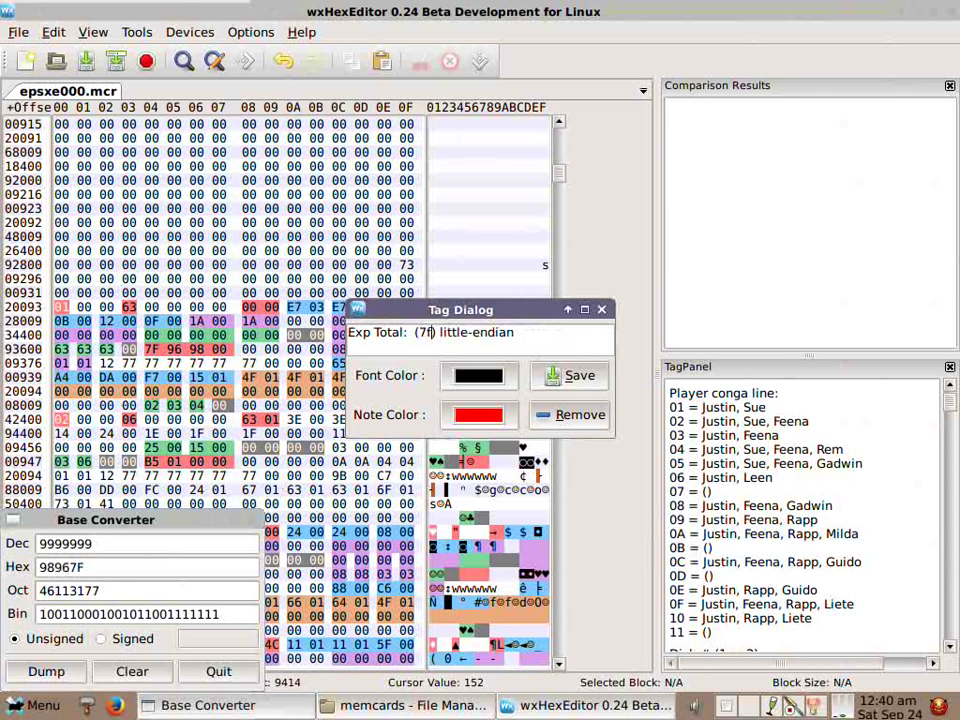
key(BackSpace)
text(F)
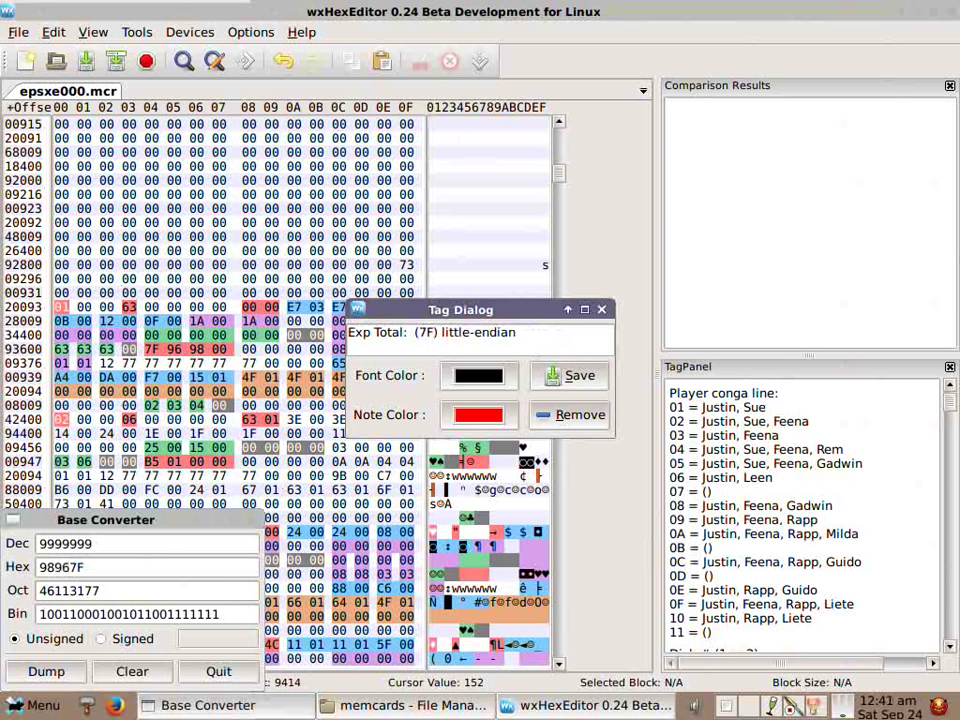
text(969)
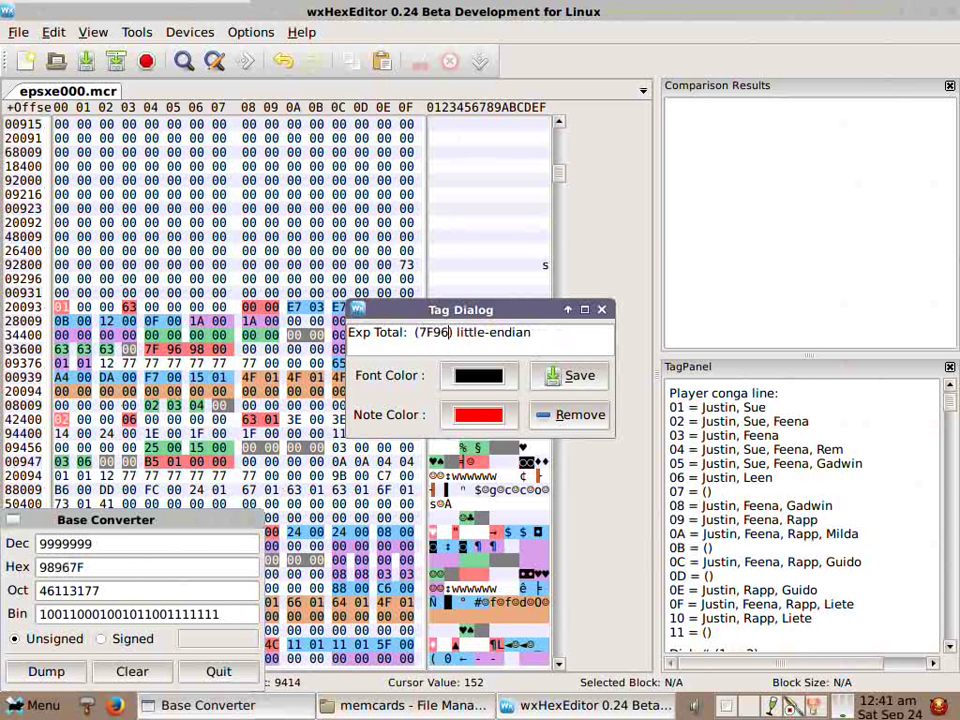
text(800)
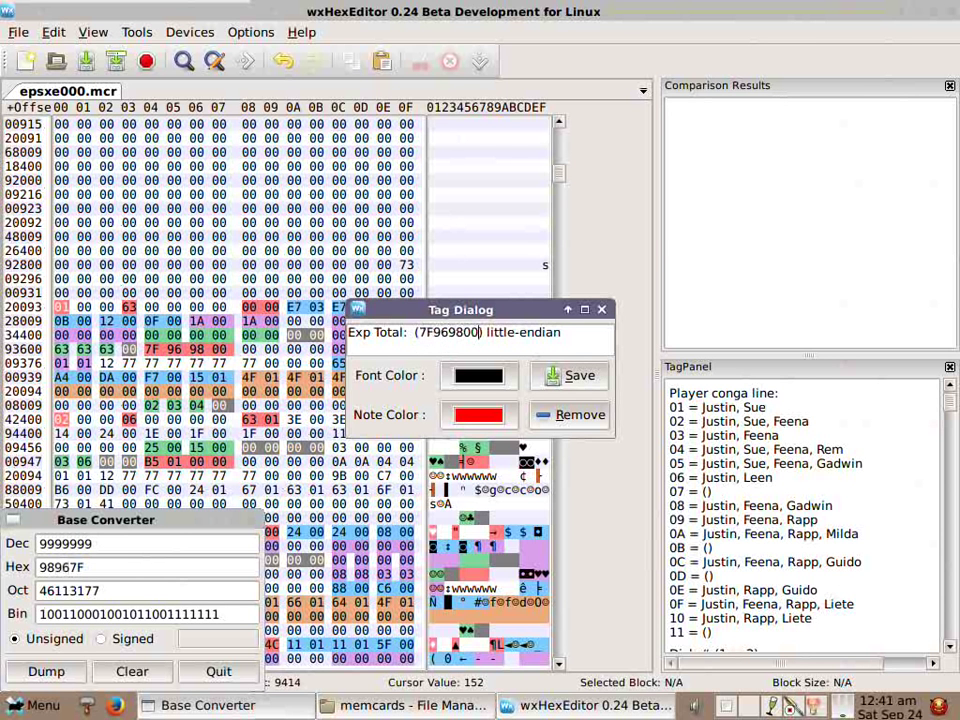
click(575, 376)
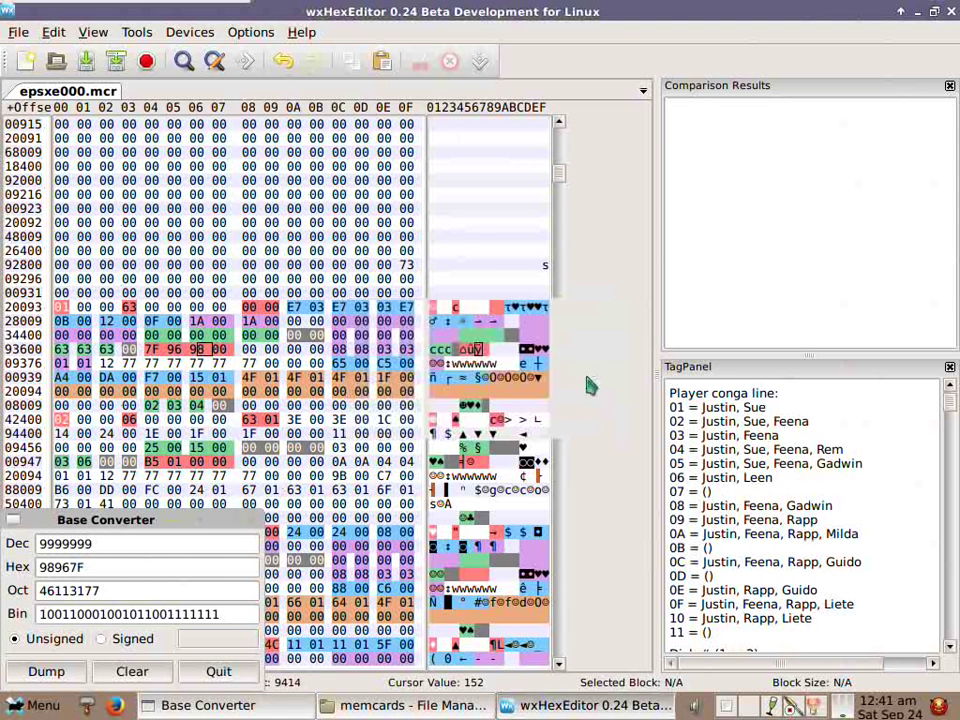
click(221, 522)
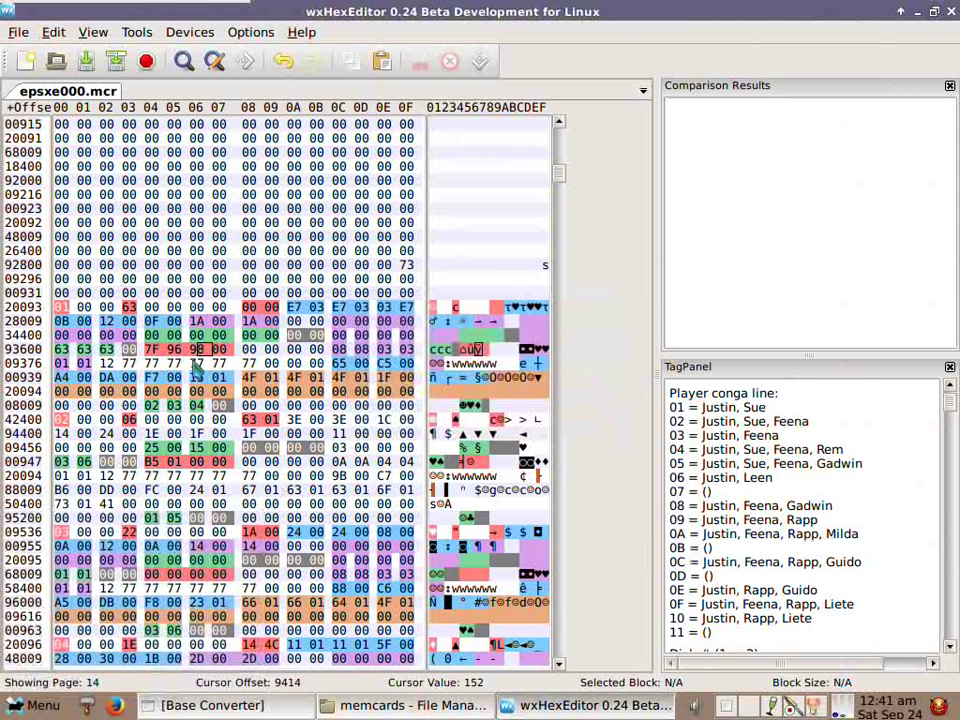
click(248, 378)
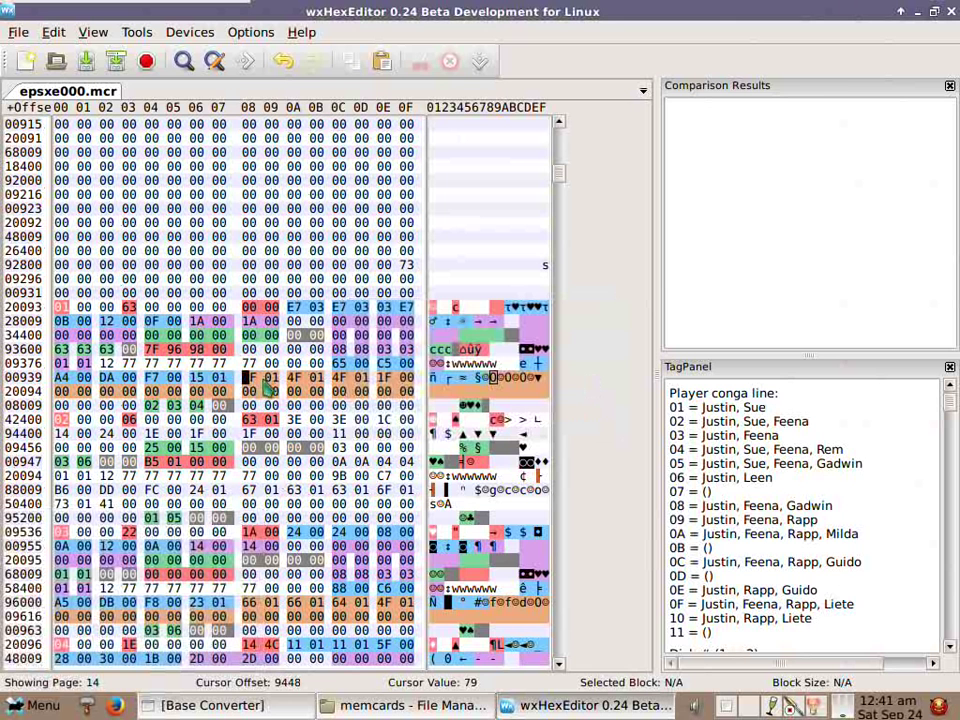
click(12, 708)
click(244, 378)
Switch to the File Manager and look through the ePSXe folder inside ROMS.
click(412, 705)
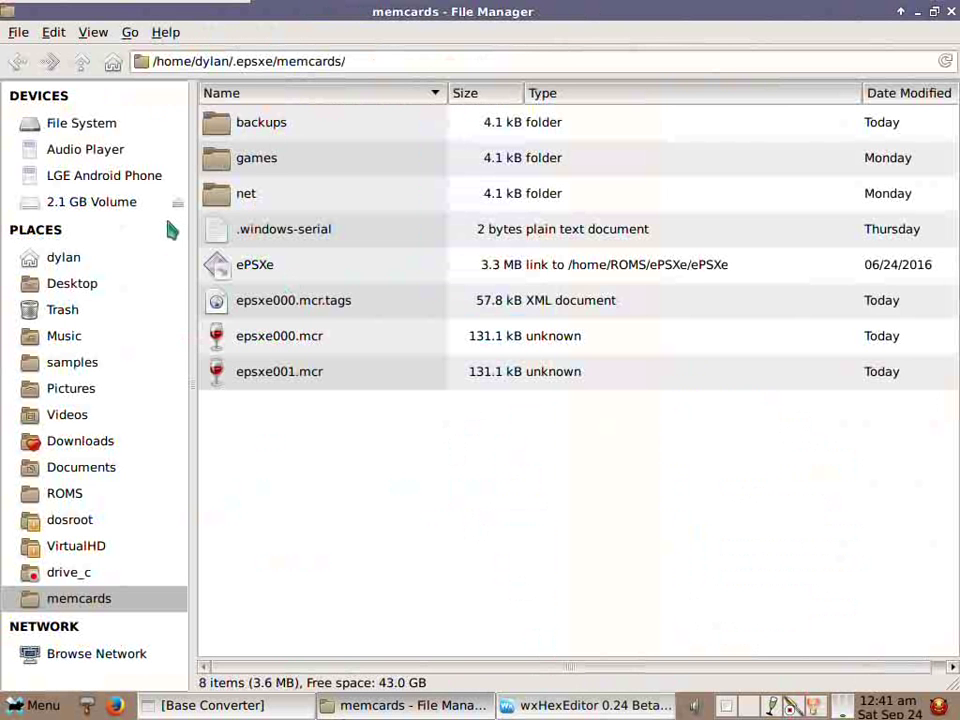
click(60, 495)
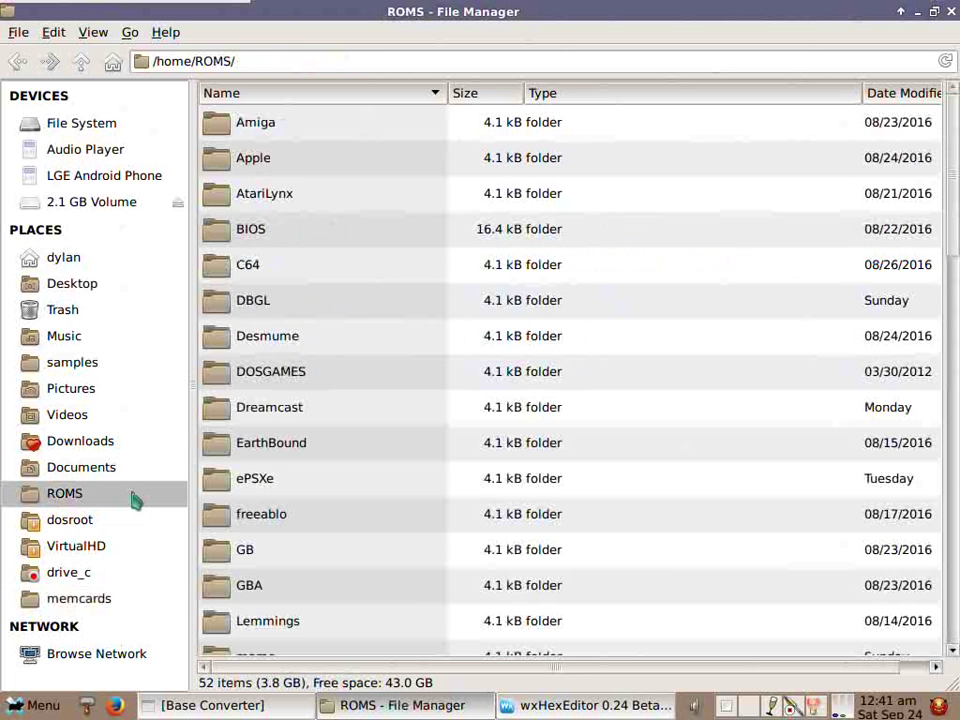
double_click(251, 480)
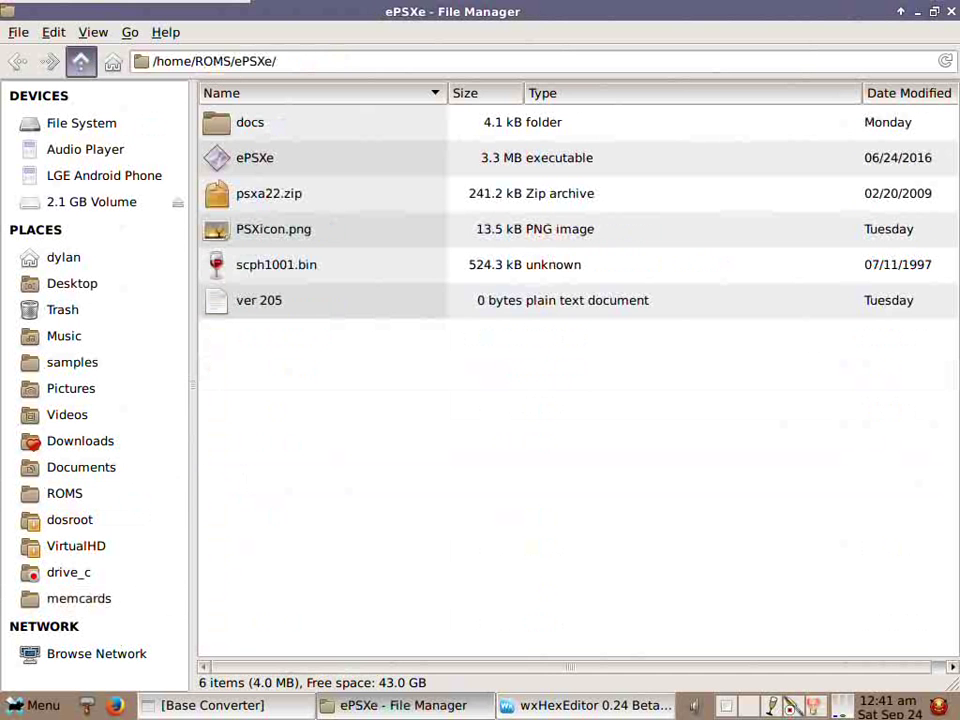
click(81, 62)
click(19, 63)
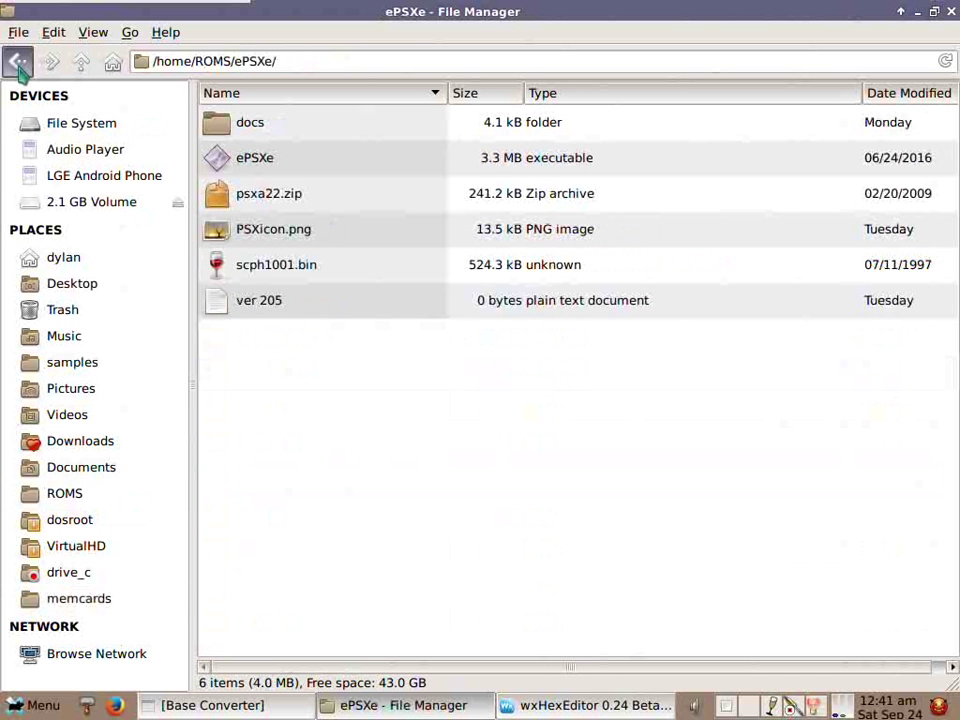
Go from the memcards folder up to .epsxe, open its sstates folder, and select the gz compression note.
click(66, 600)
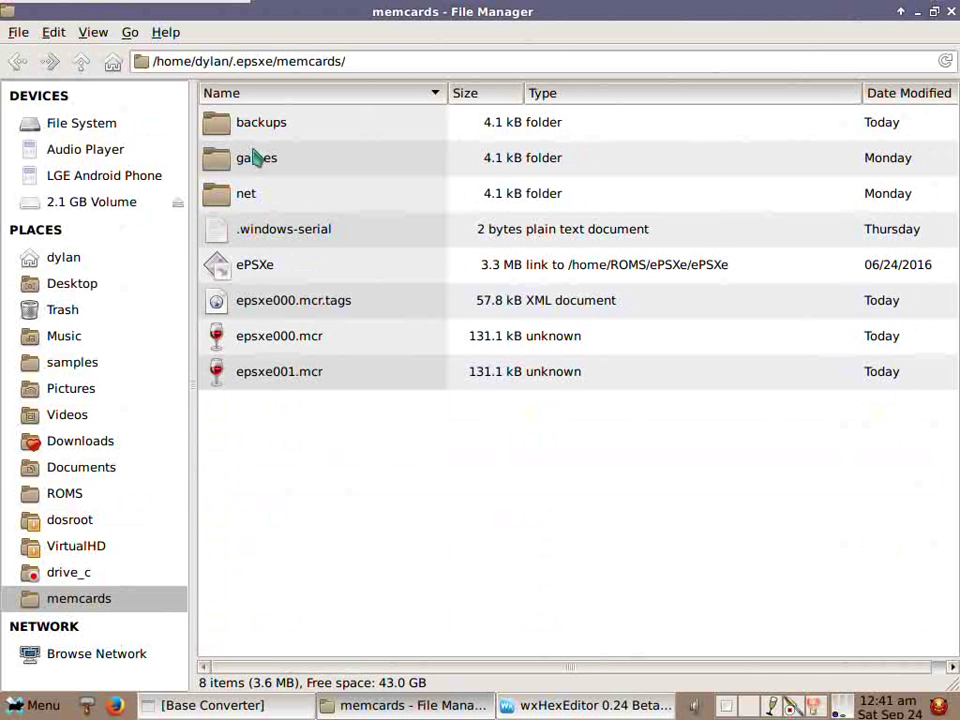
click(81, 62)
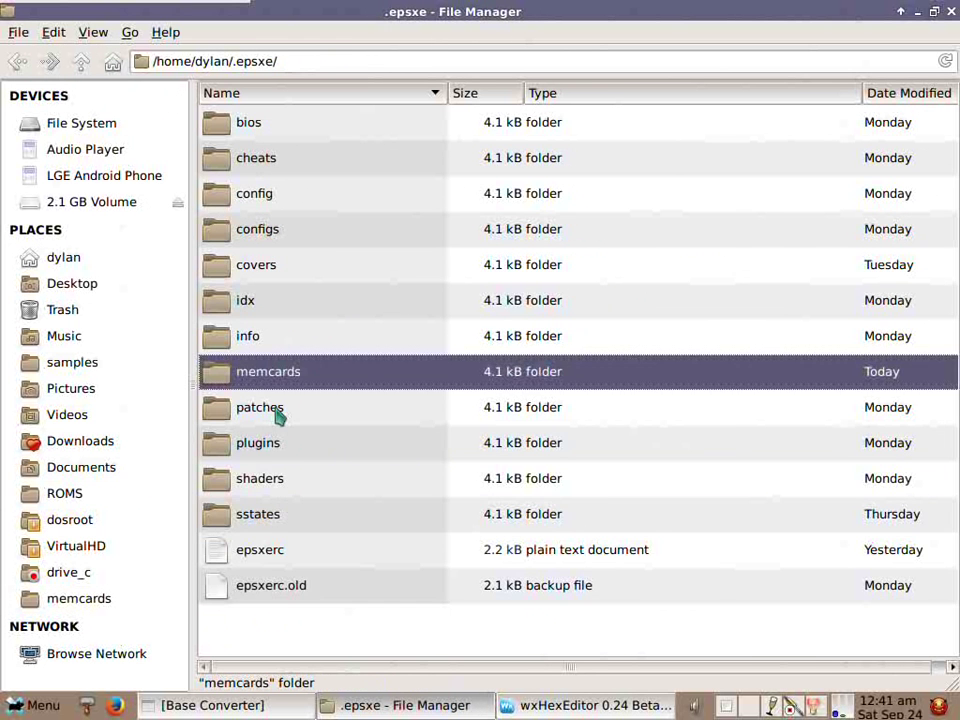
double_click(281, 514)
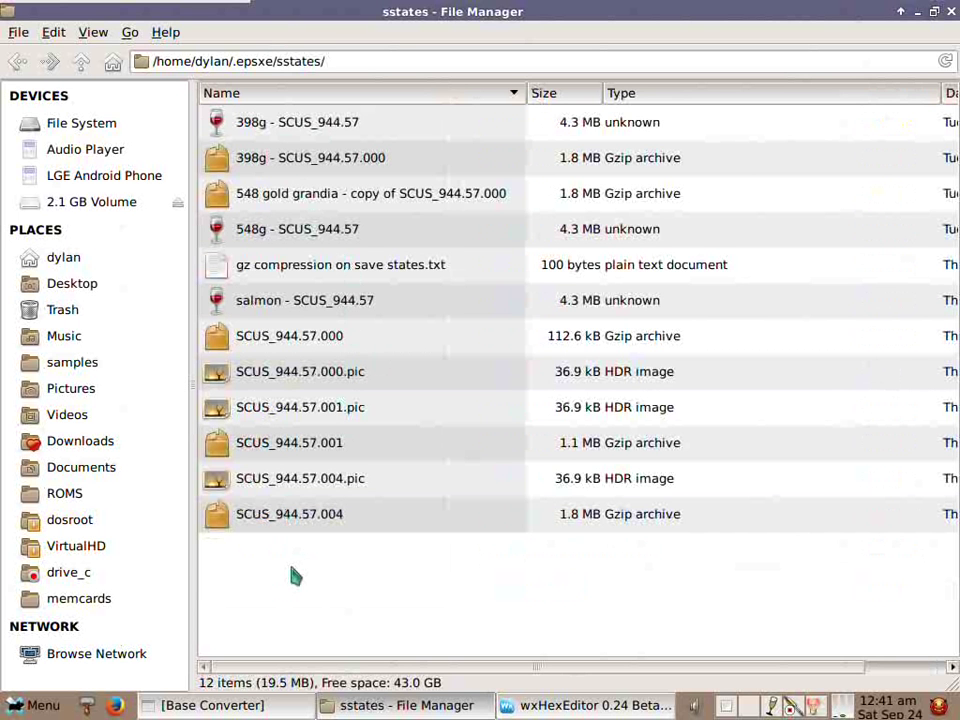
click(280, 277)
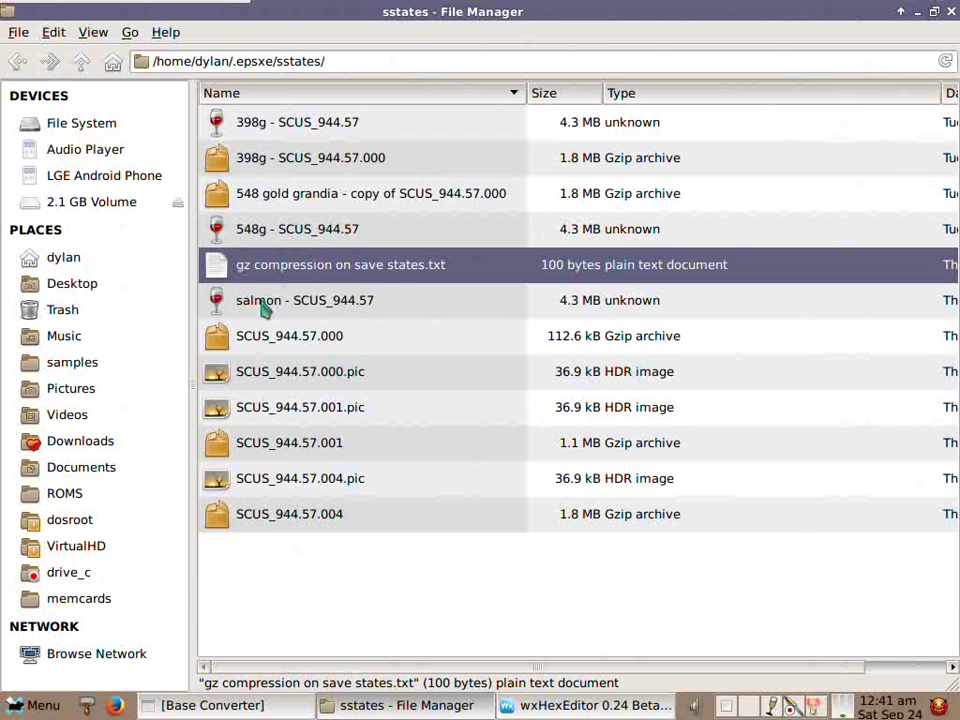
Rename the save state SCUS_944.57.000 to SCUS_944.57.gz, view its contents in the archive manager, and close the archive.
click(297, 343)
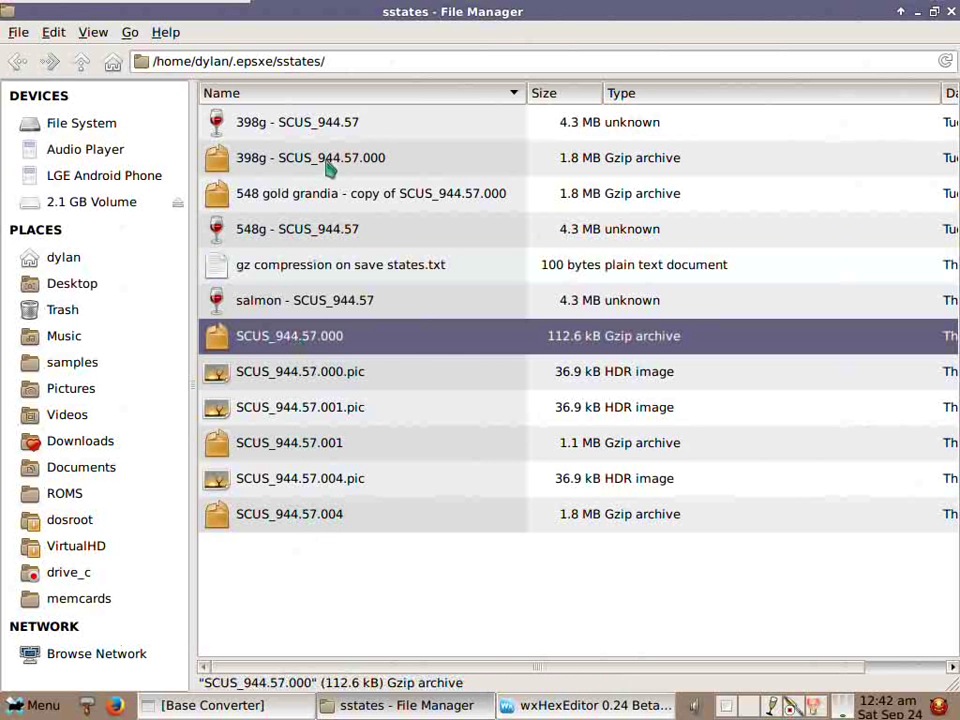
right_click(338, 345)
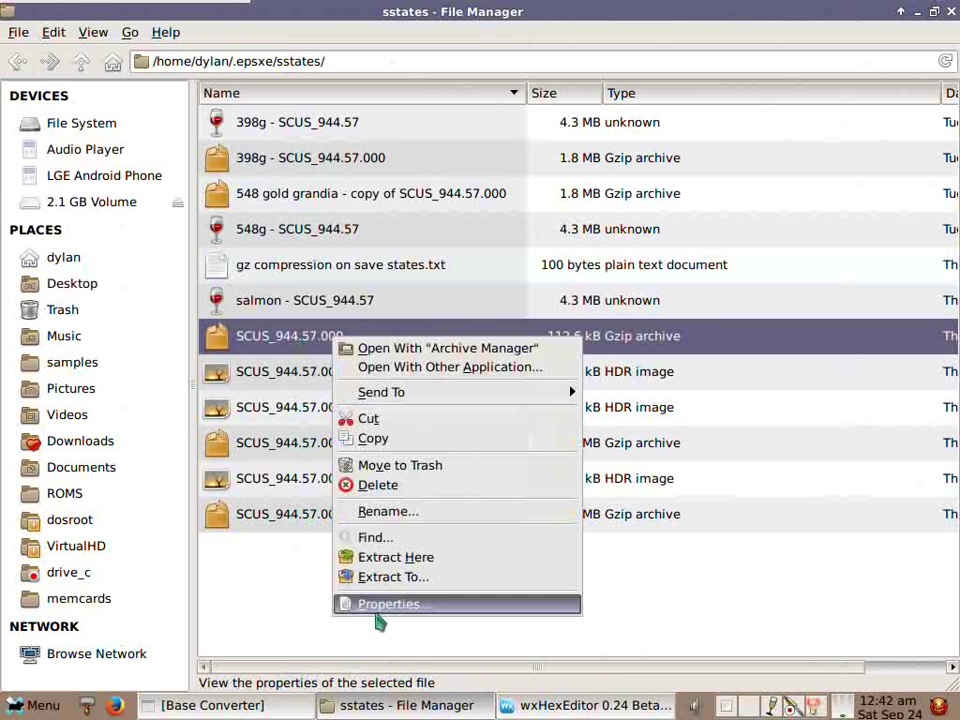
click(405, 519)
double_click(497, 368)
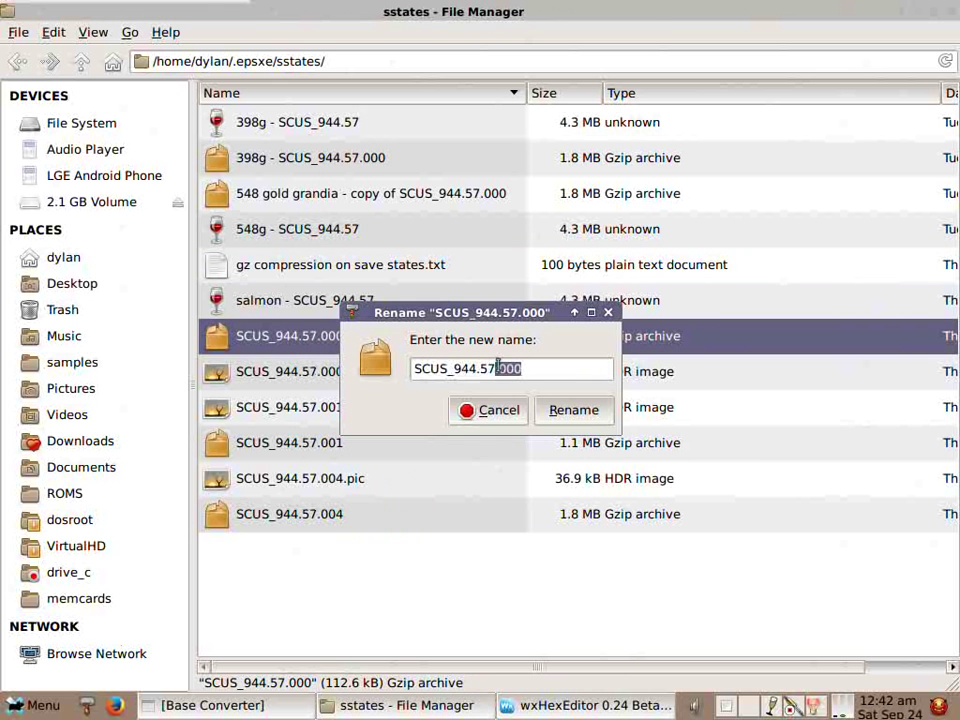
click(490, 405)
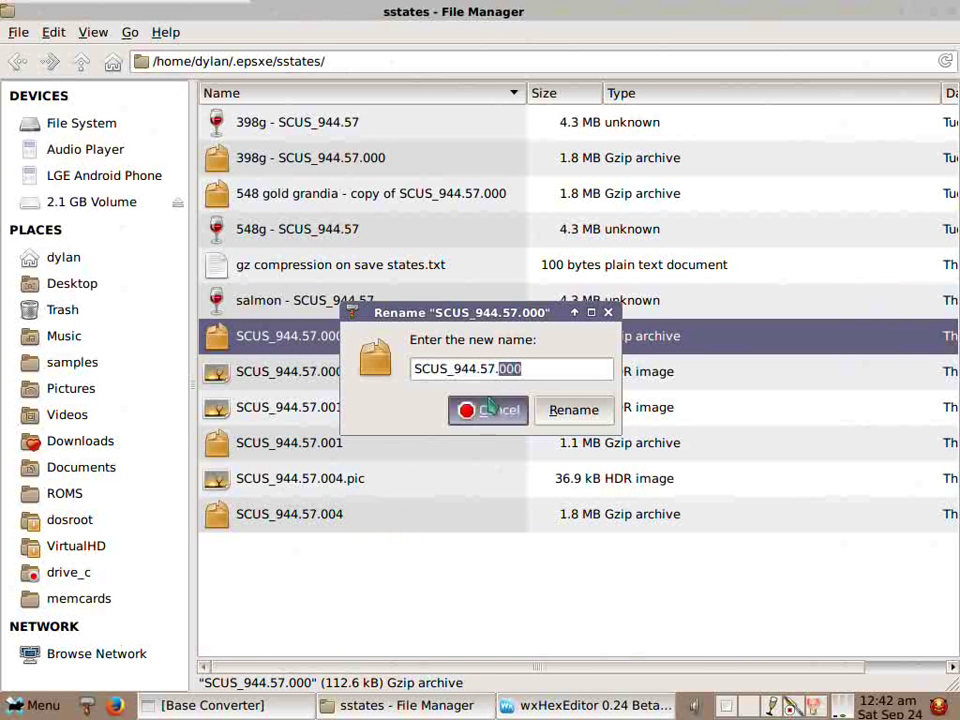
text(gz)
click(556, 410)
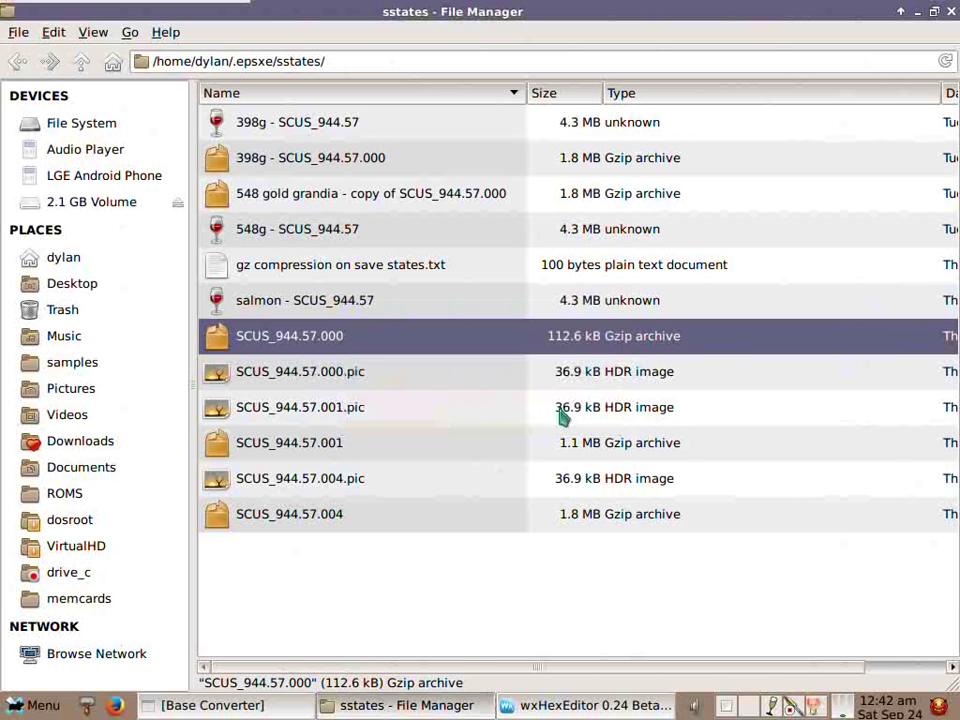
double_click(303, 518)
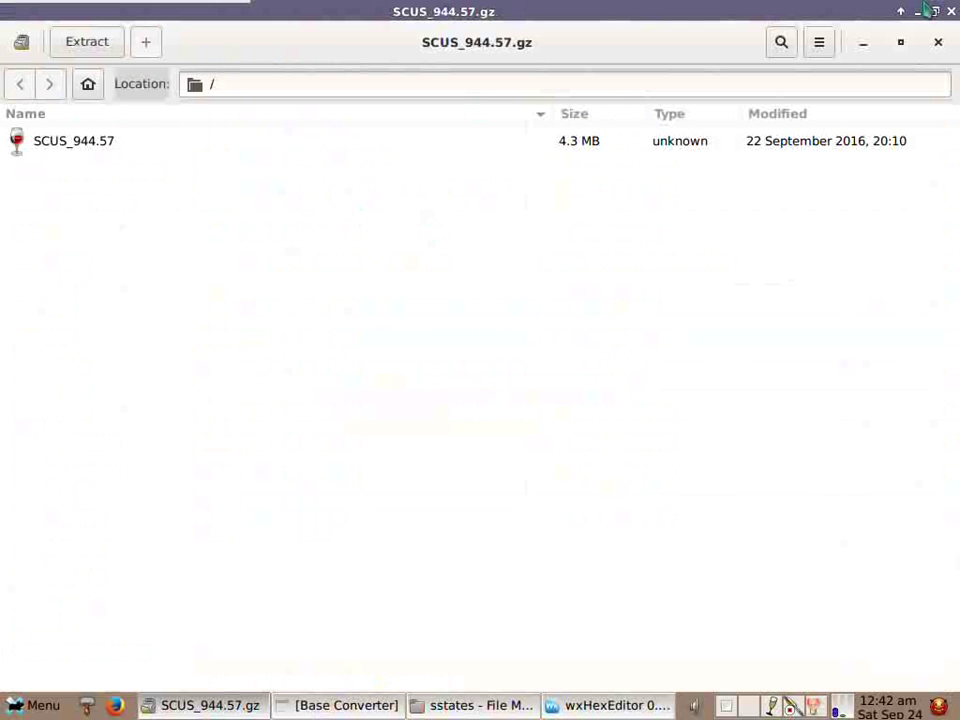
click(953, 14)
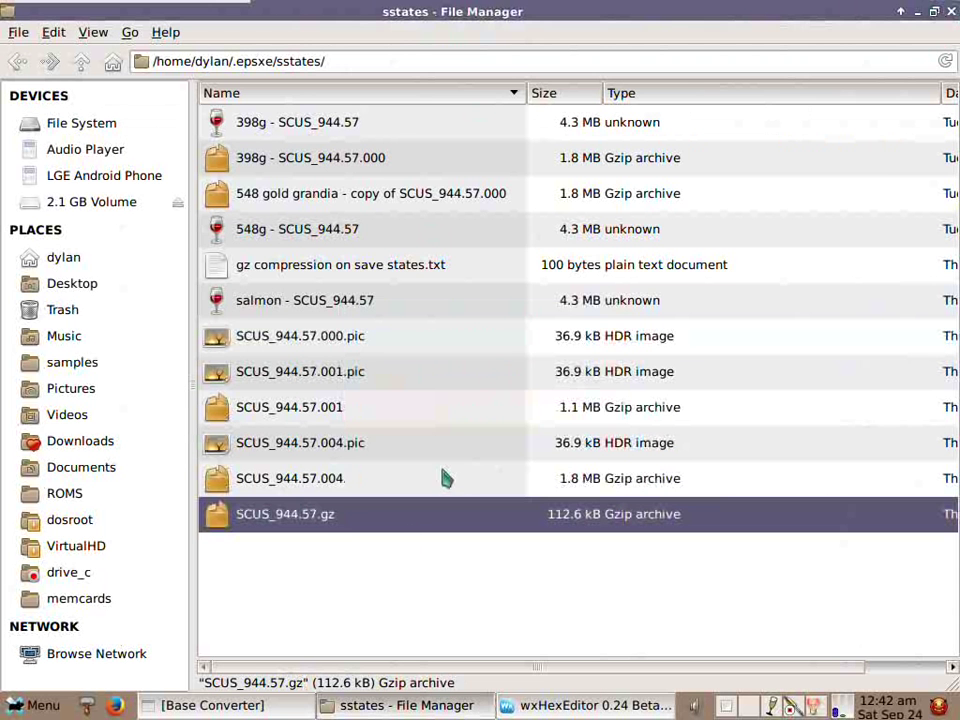
Rename SCUS_944.57.gz back to SCUS_944.57.000.
right_click(334, 518)
click(400, 414)
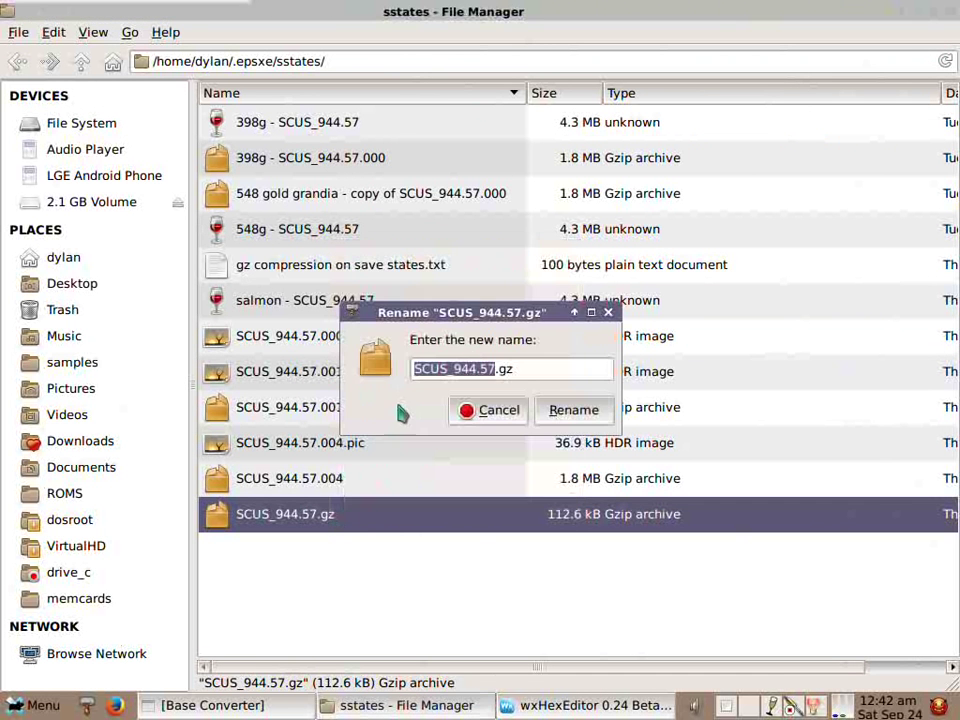
double_click(505, 369)
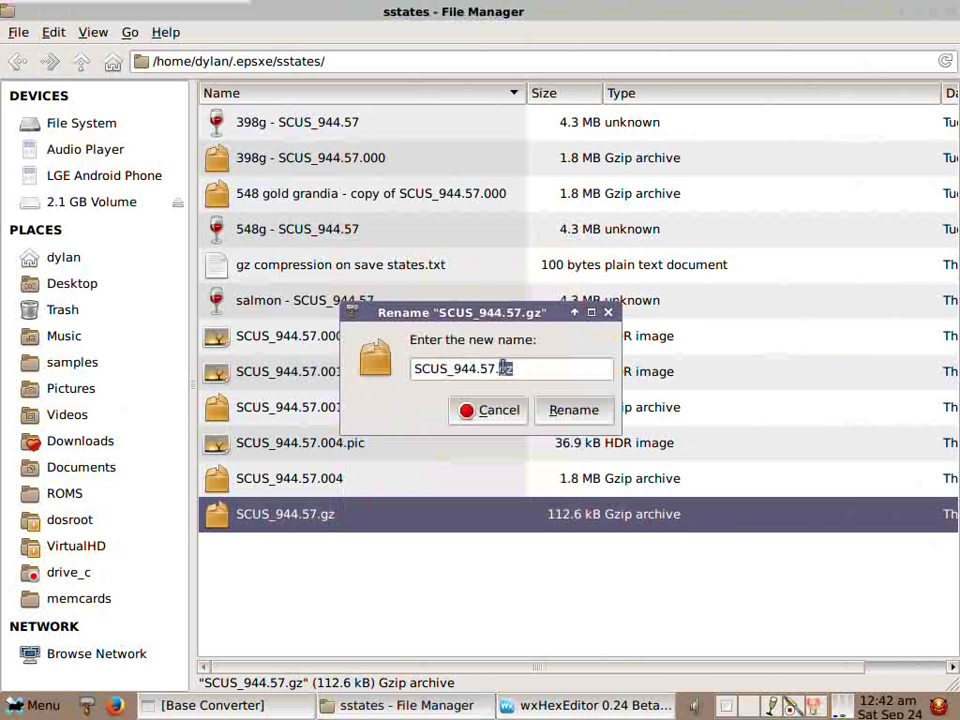
key(Return)
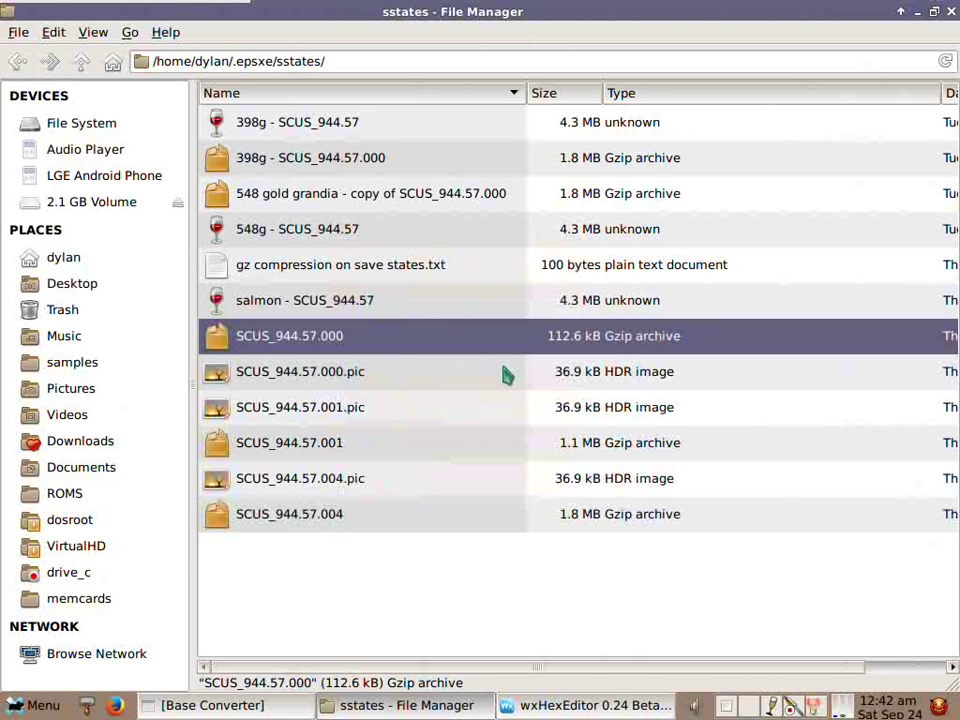
Open the extracted save state 548g - SCUS_944.57 in wxHexEditor.
click(360, 565)
click(288, 232)
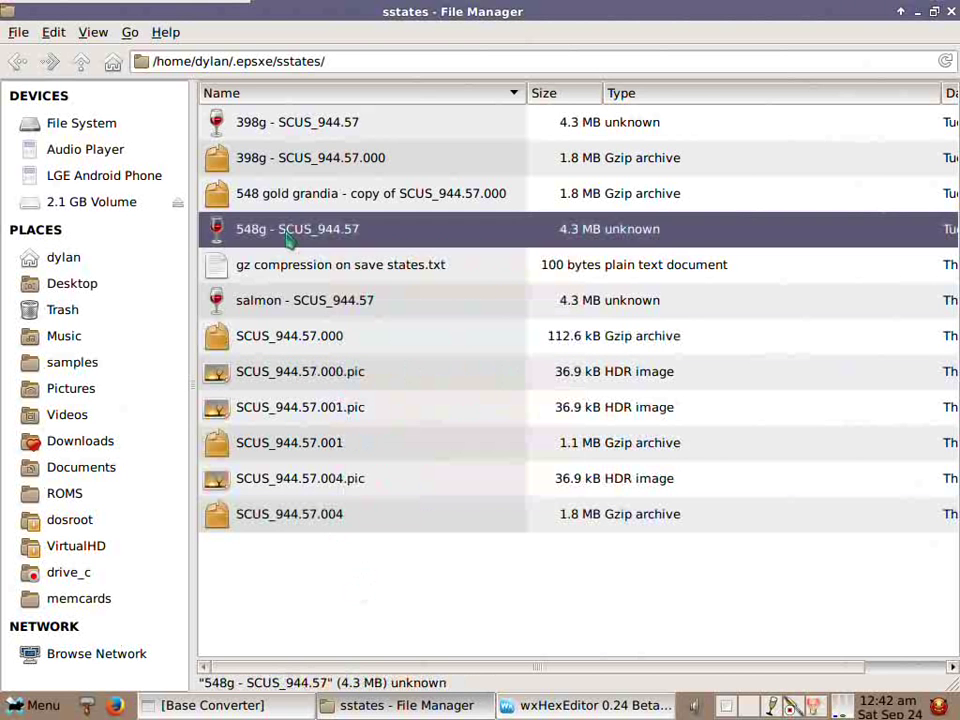
right_click(288, 236)
click(340, 242)
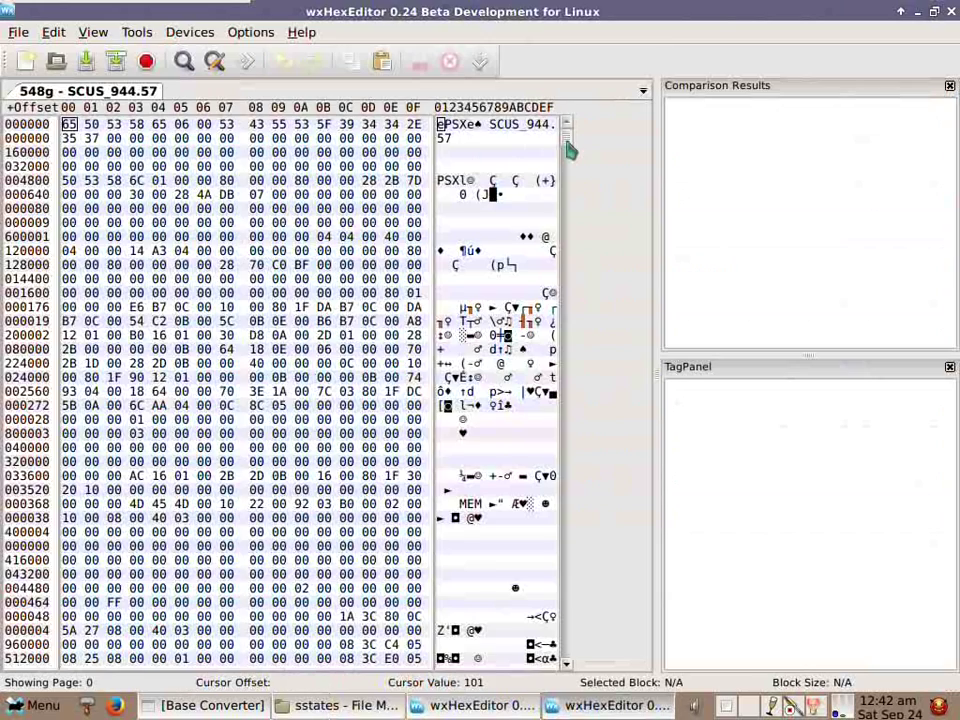
Examine the game dialogue stored in the save state, around the Gantz and Tentz lines near offset 1071264.
drag(574, 163, 568, 268)
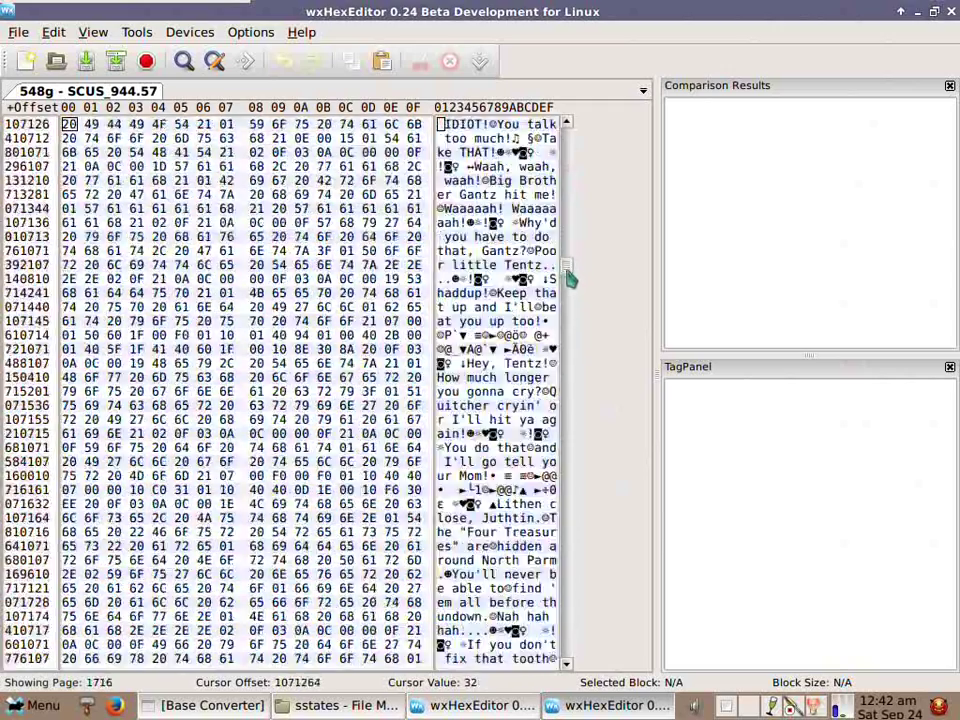
drag(443, 264, 508, 265)
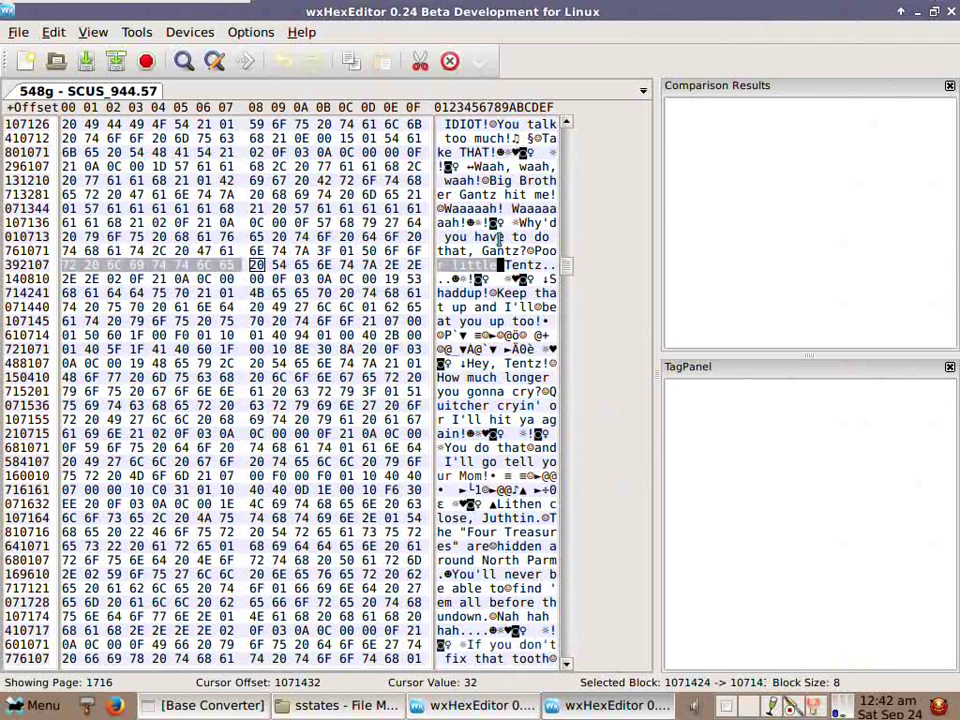
click(501, 237)
scroll(510, 271, up, 6)
scroll(510, 271, up, 15)
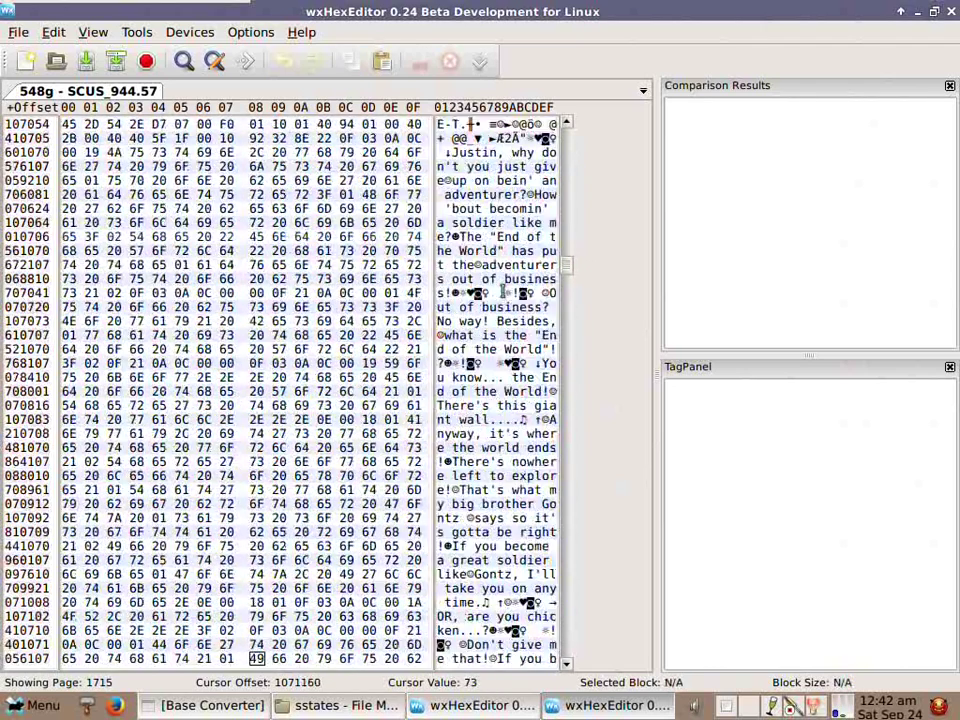
scroll(503, 292, up, 10)
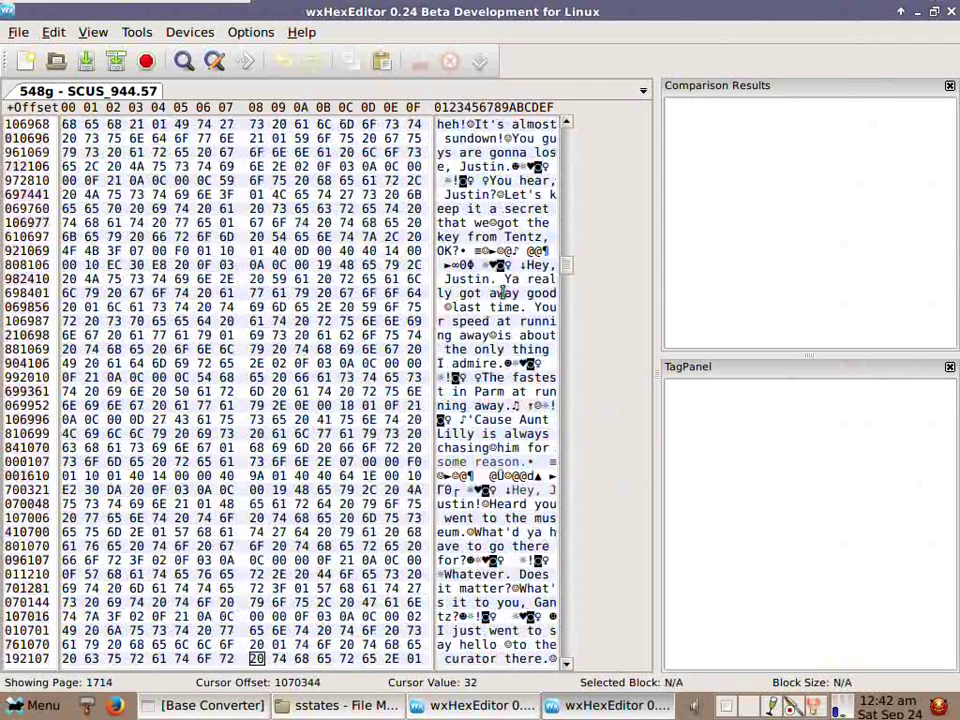
Highlight the dialogue starting "Justin. Ya really got away good last time" and read on through the "End of the World" conversation.
drag(160, 250, 324, 278)
click(227, 293)
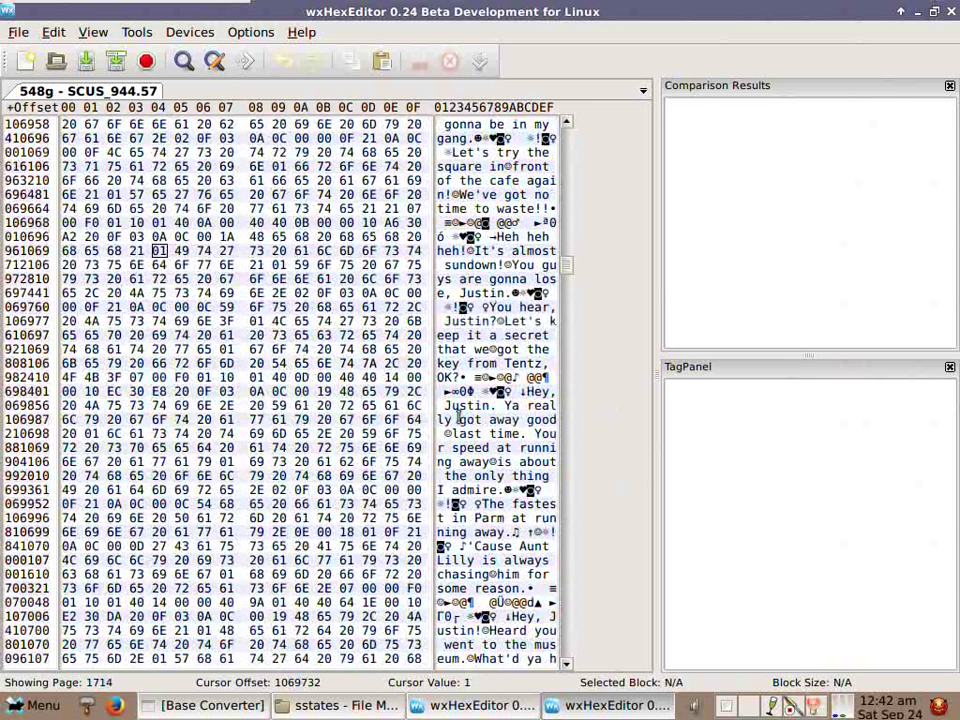
drag(441, 406, 551, 461)
scroll(545, 470, down, 10)
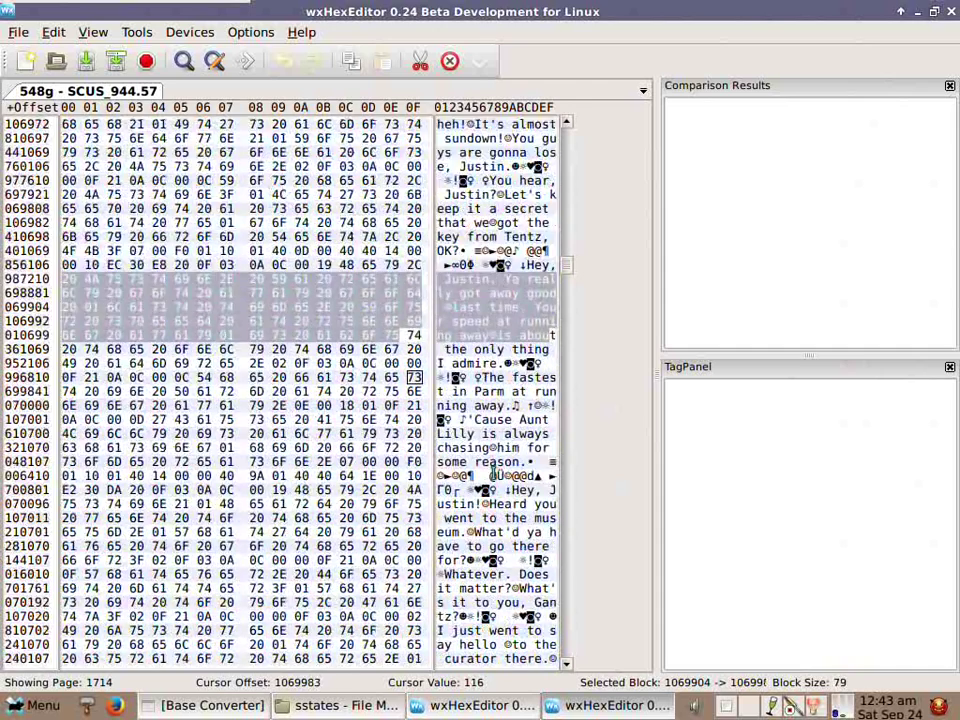
scroll(499, 441, down, 1)
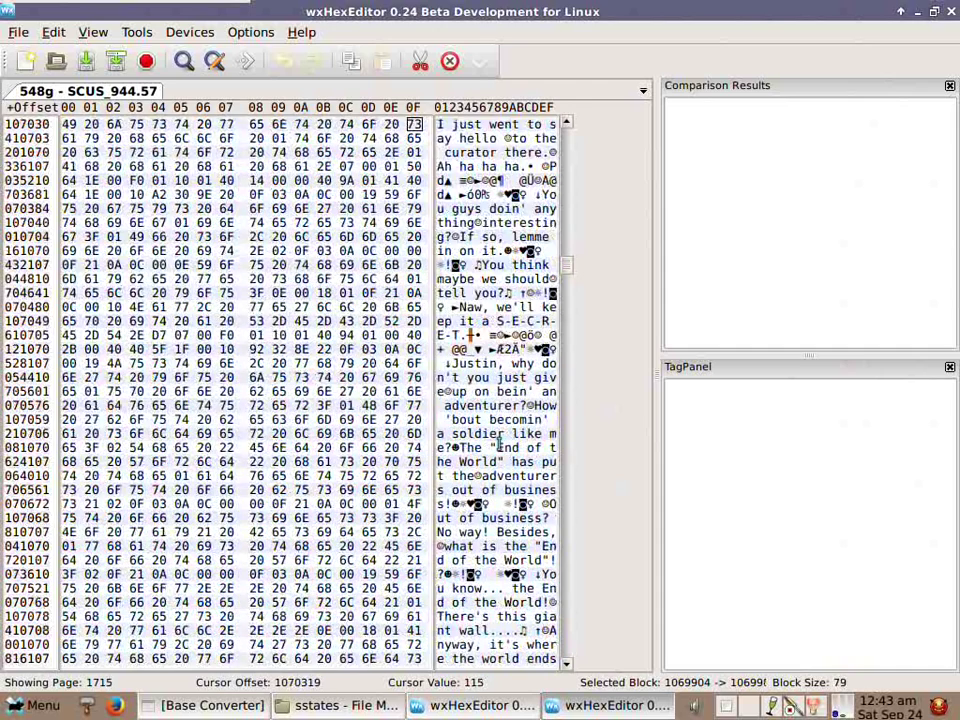
click(455, 433)
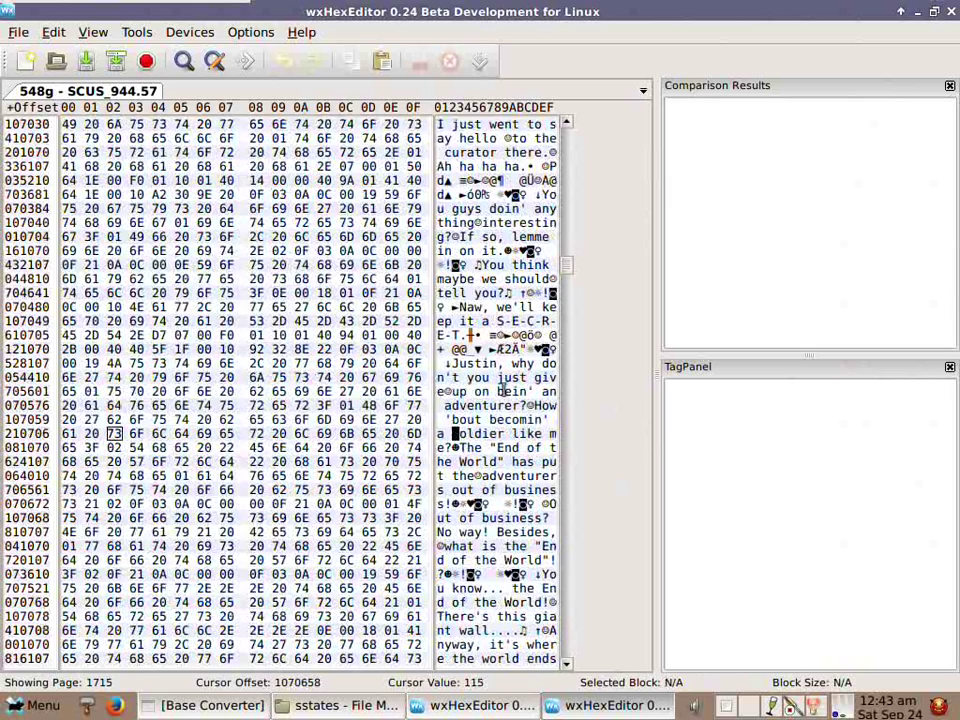
scroll(563, 290, down, 12)
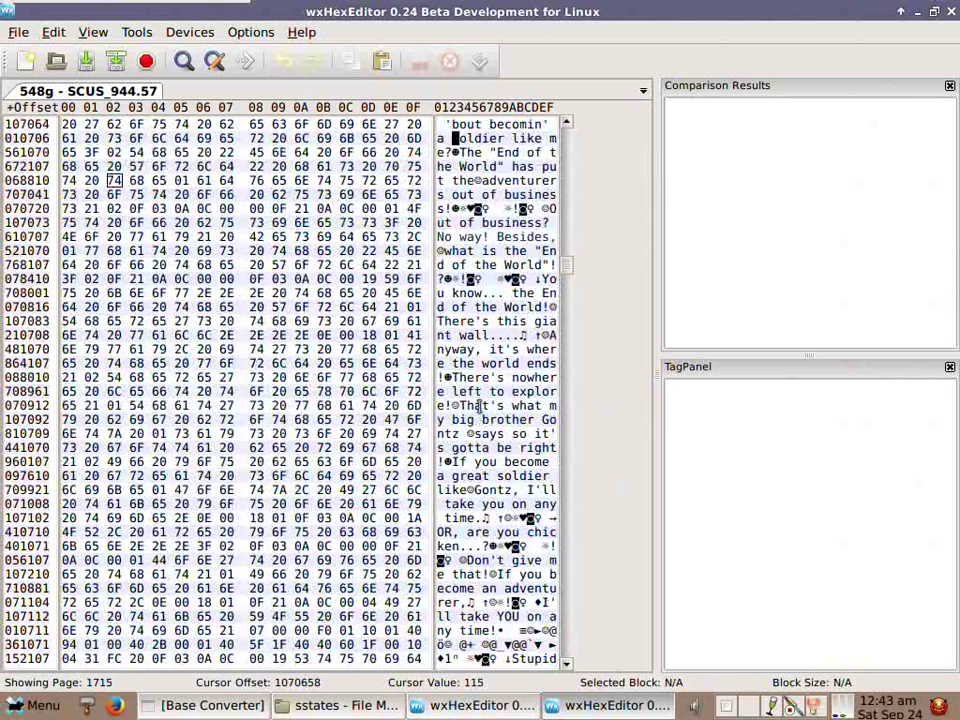
Examine the item data further into the save state, highlighting the Prohibited descriptions and the item names from Fruit of Life to Poison of Moves.
drag(563, 290, 566, 378)
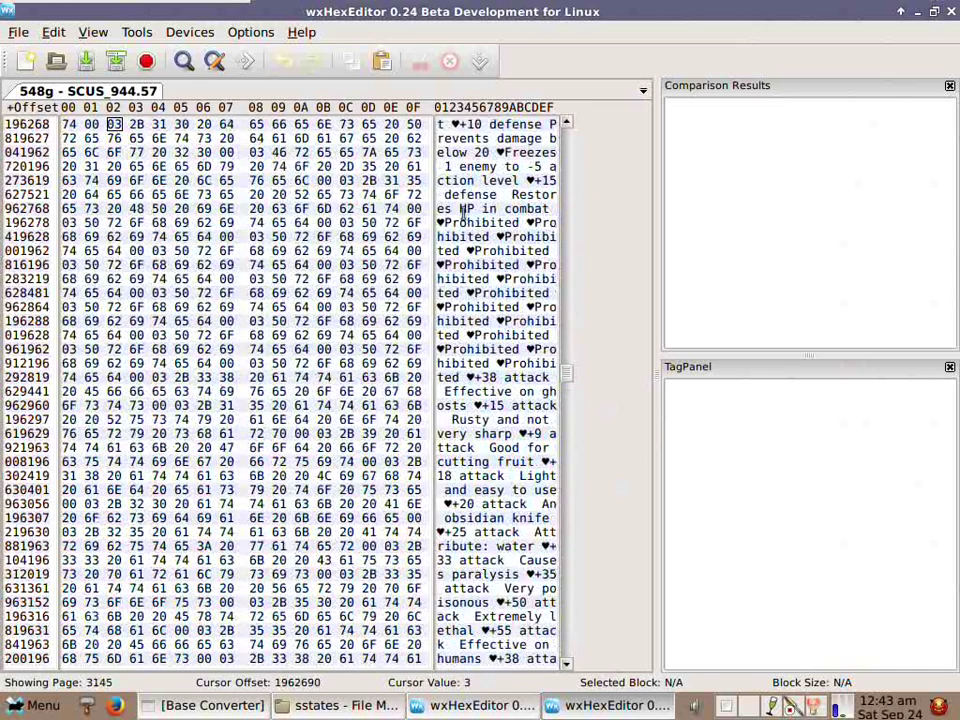
drag(446, 223, 521, 365)
scroll(521, 369, up, 7)
scroll(521, 365, up, 15)
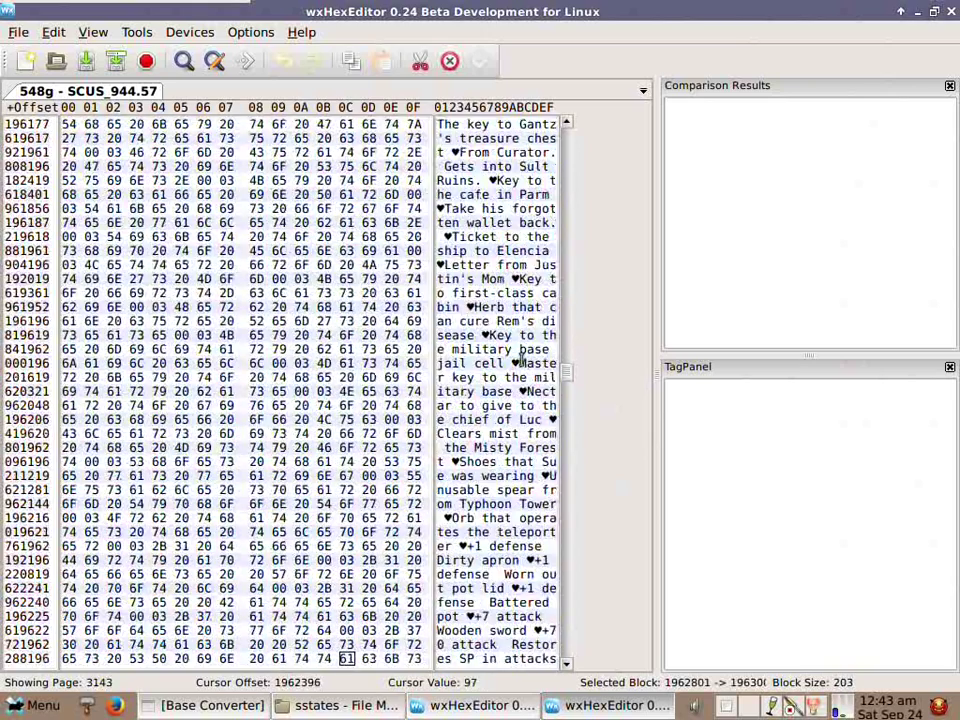
scroll(521, 358, up, 20)
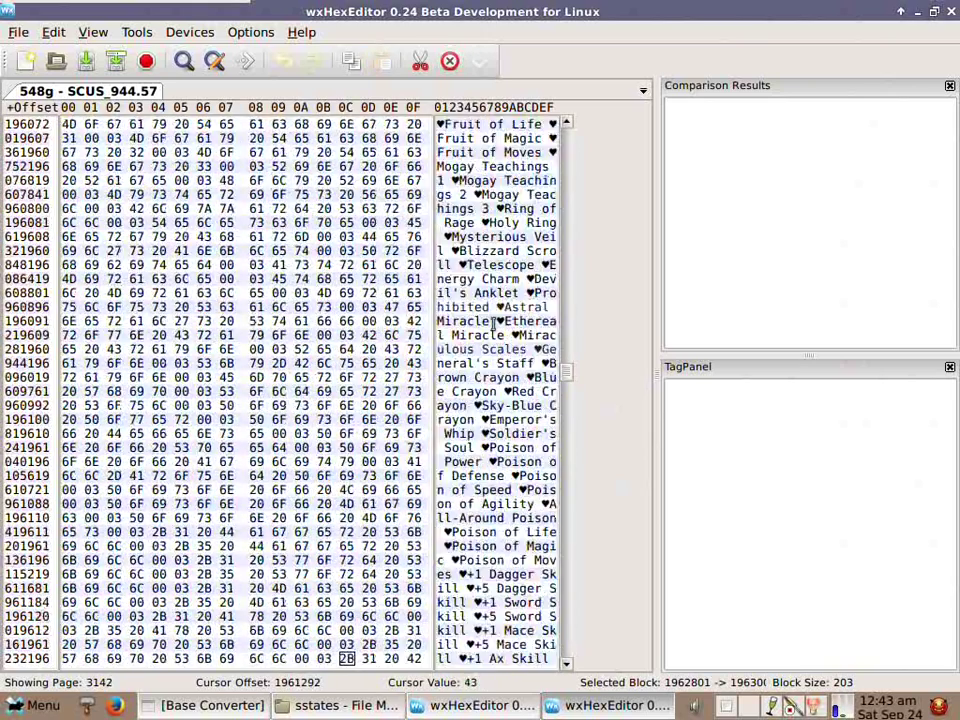
drag(460, 166, 505, 626)
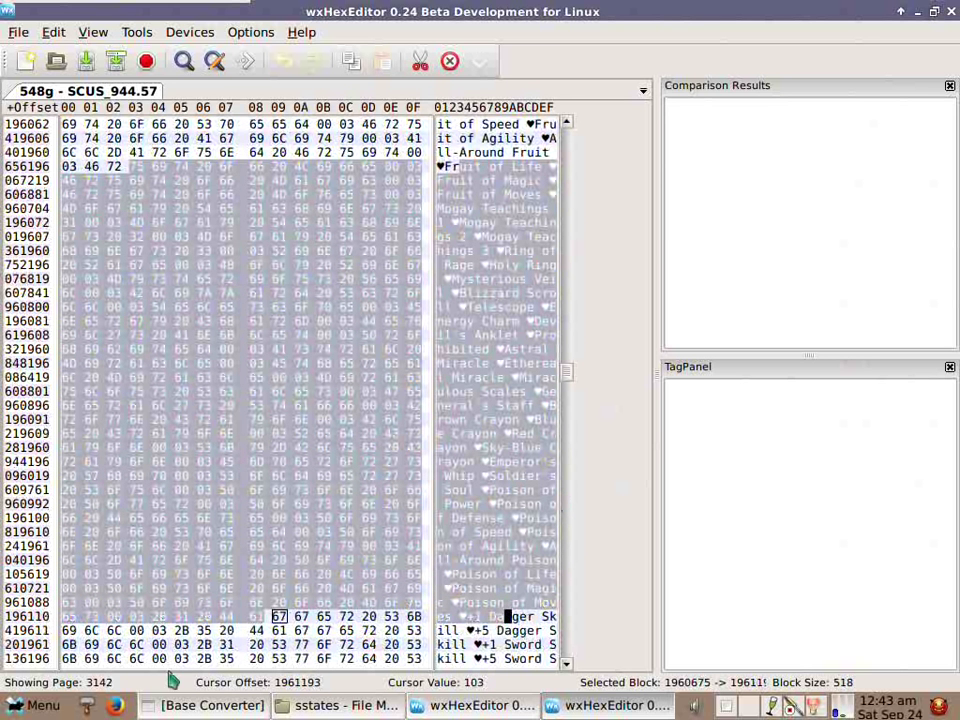
Close the save state's hex editor window, go to the backups folder inside memcards, and sort its files by name in descending order.
click(949, 11)
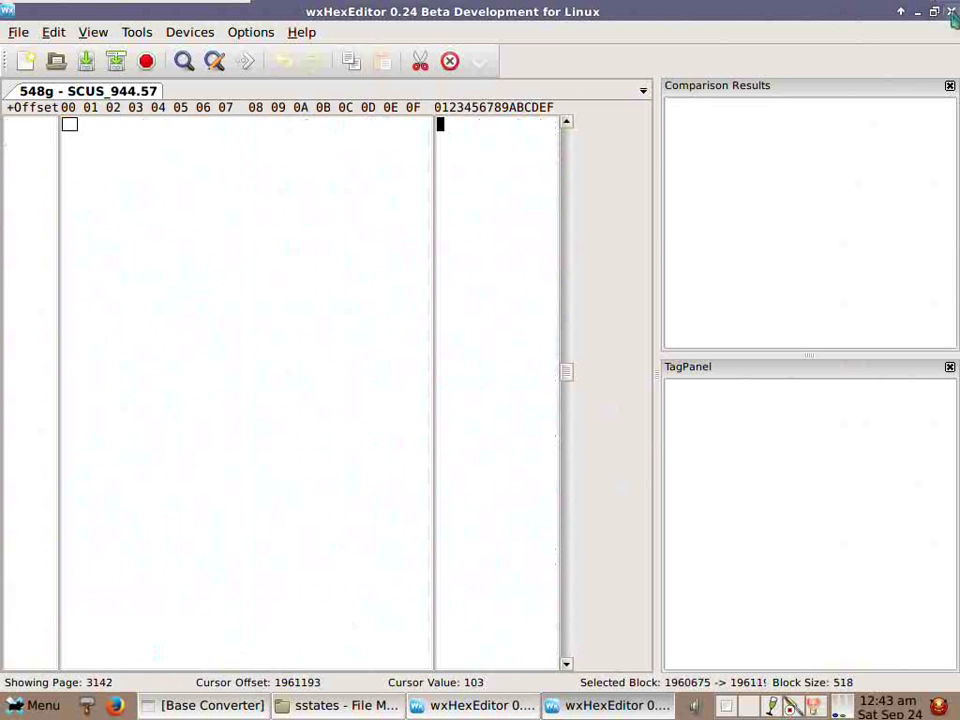
click(556, 393)
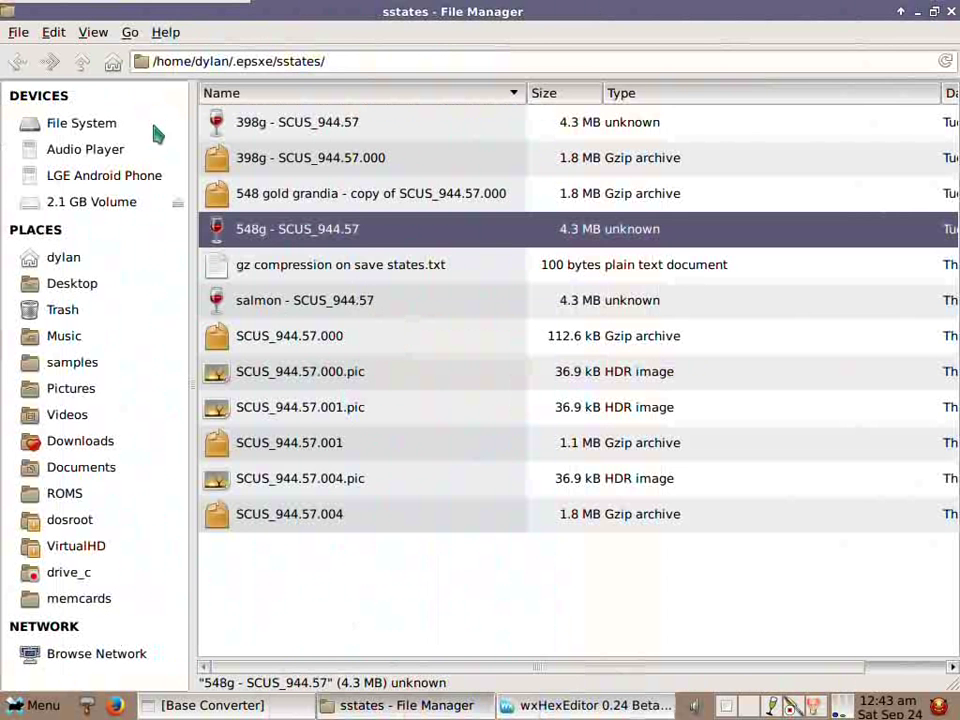
click(66, 603)
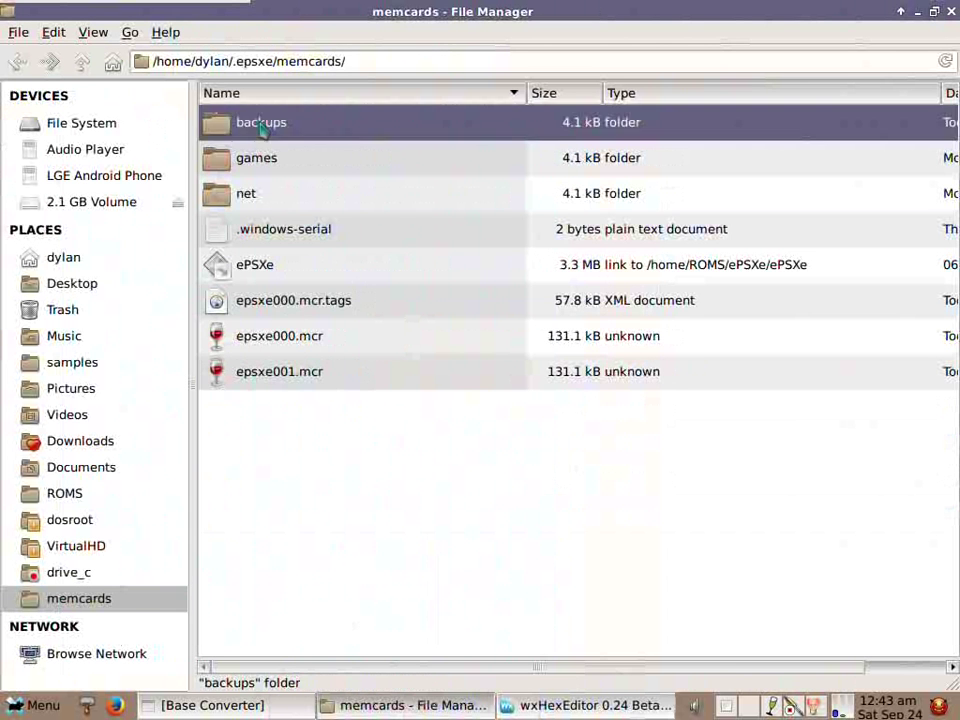
double_click(263, 125)
click(318, 95)
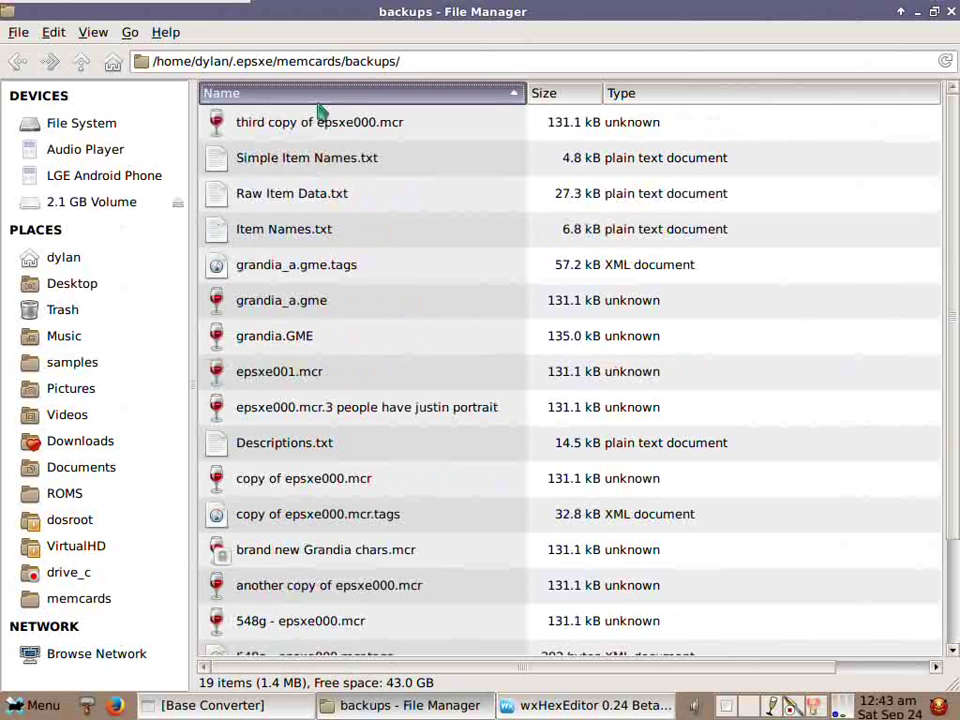
Open Raw Item Data.txt and highlight the abbreviated item names at its beginning, from PROHIBIT to HERO ARMB.
double_click(288, 194)
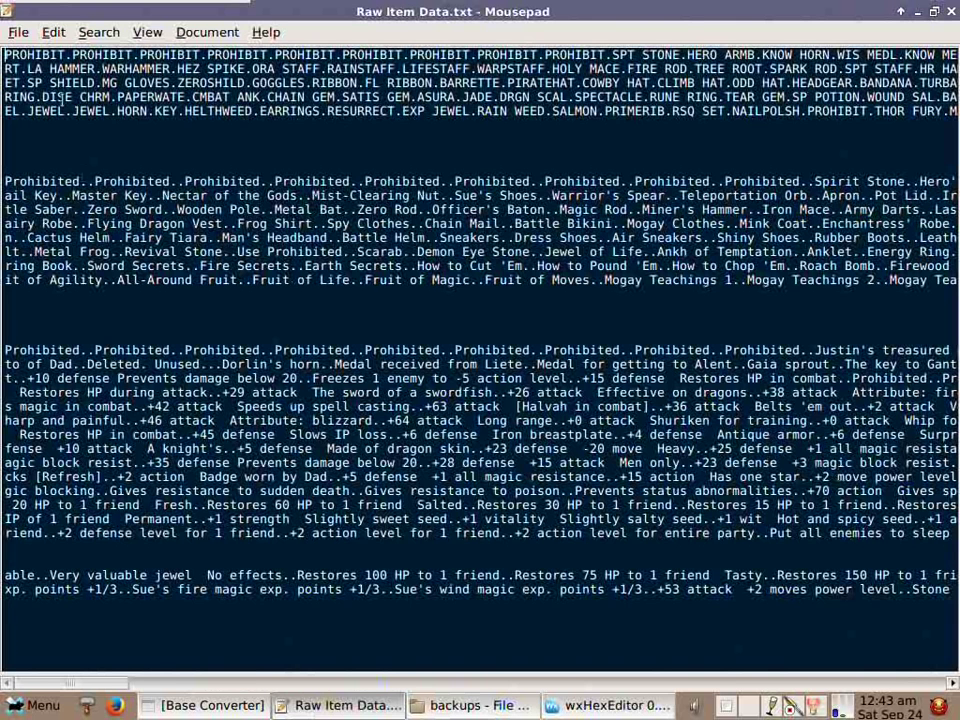
drag(5, 53, 562, 54)
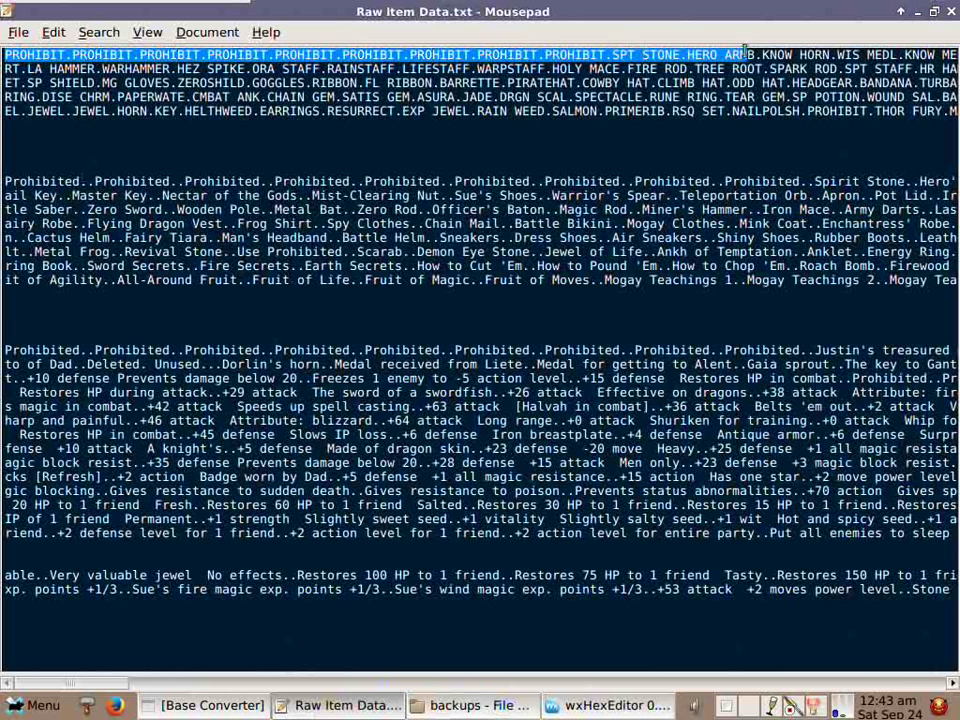
click(680, 75)
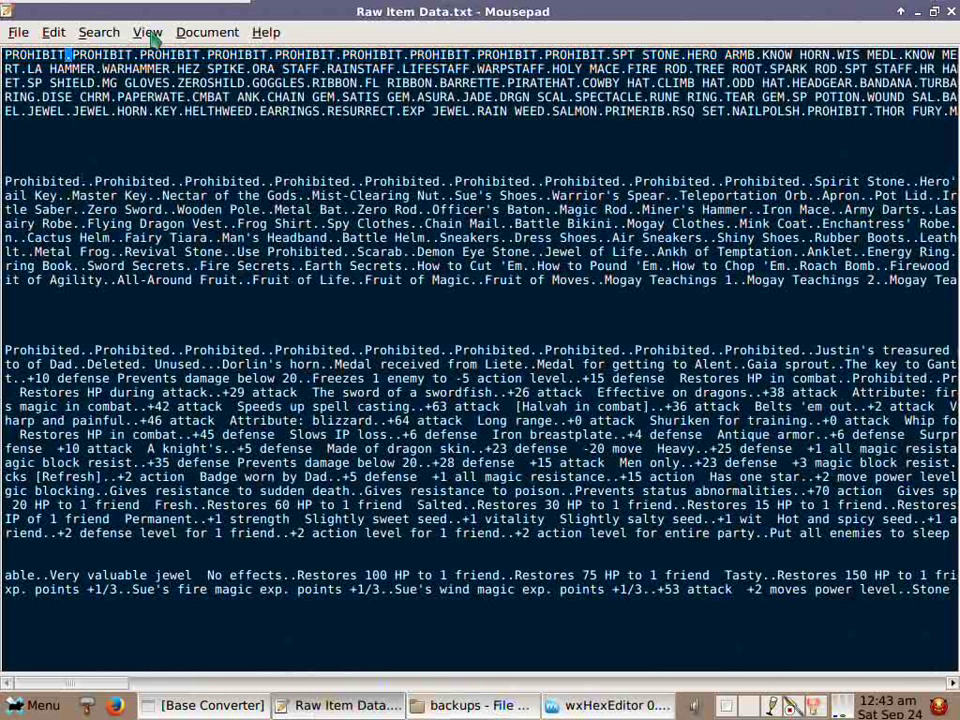
click(98, 32)
click(107, 108)
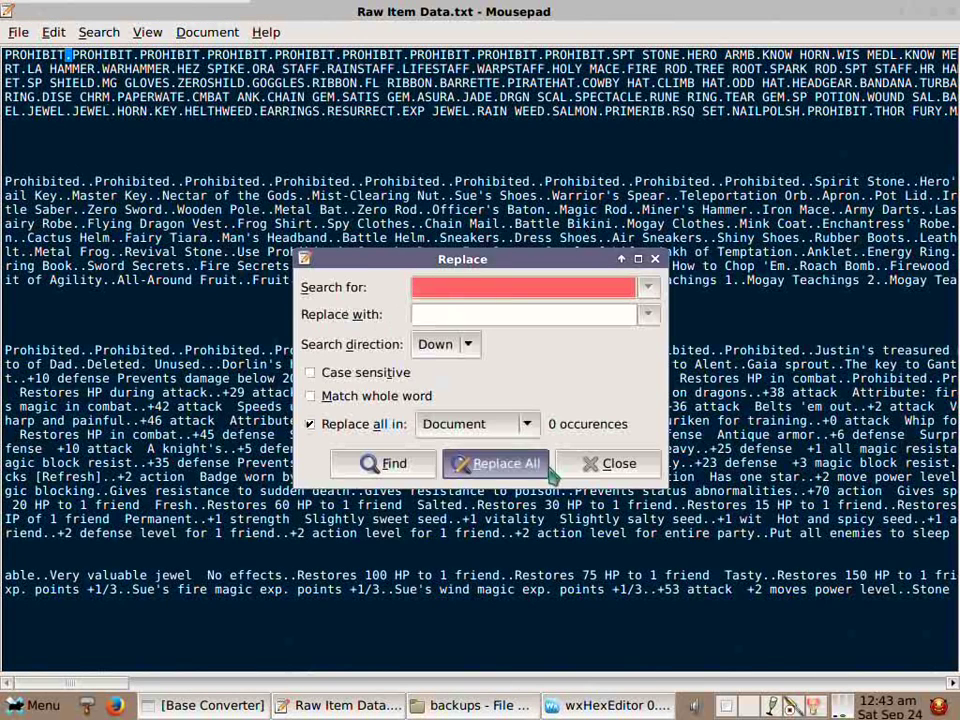
click(548, 468)
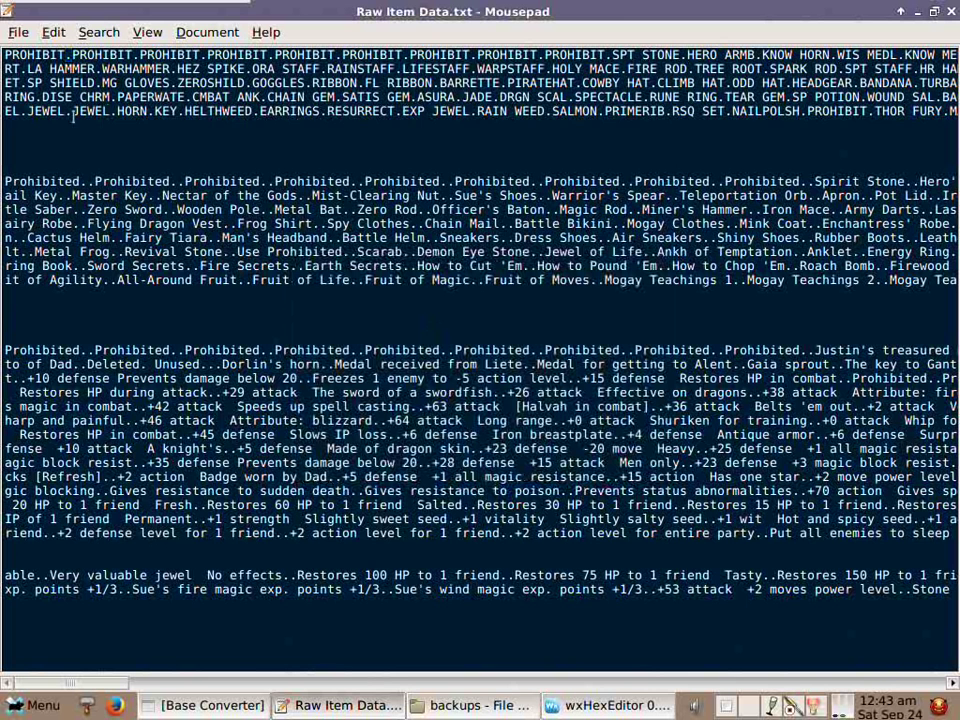
Copy a single line break from the blank line below the first block of abbreviated item names.
drag(59, 124, 64, 135)
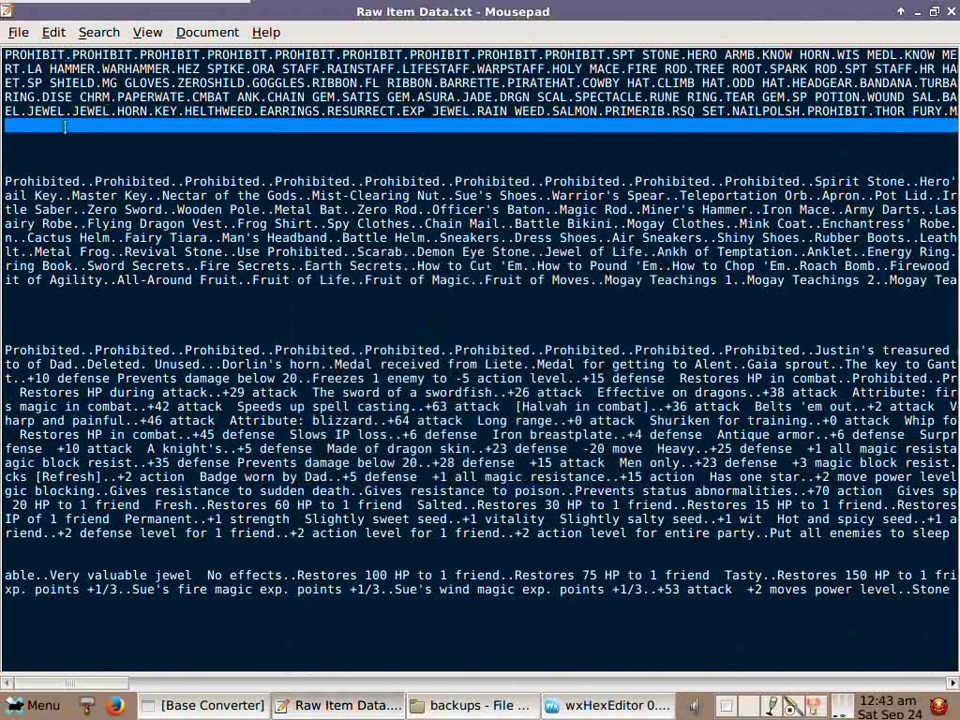
right_click(48, 93)
click(80, 156)
click(66, 127)
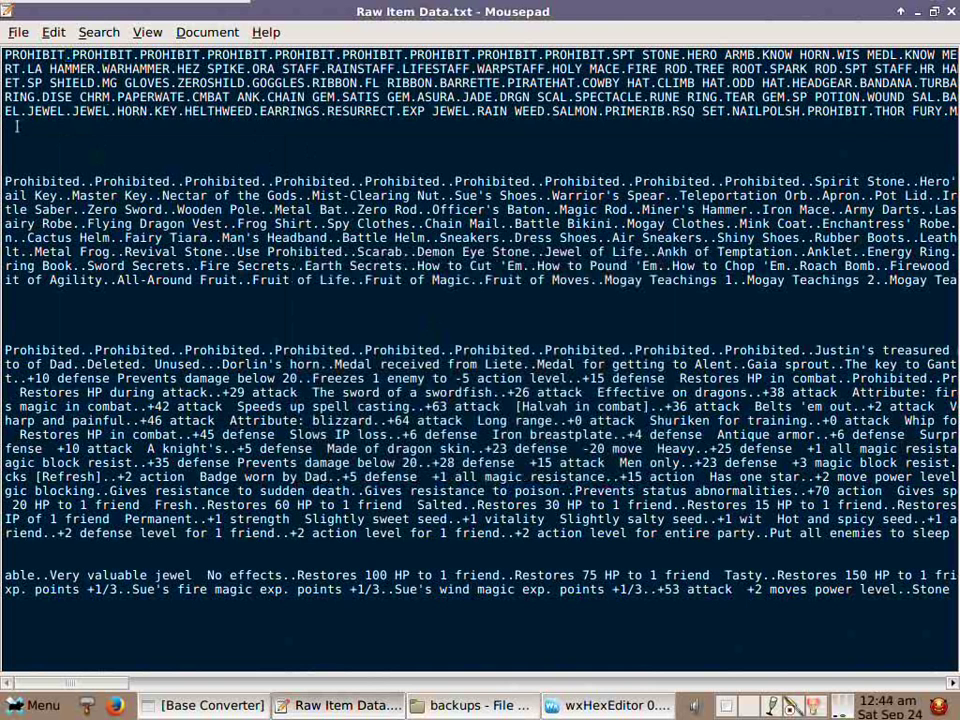
drag(16, 126, 33, 142)
click(93, 146)
drag(16, 127, 19, 136)
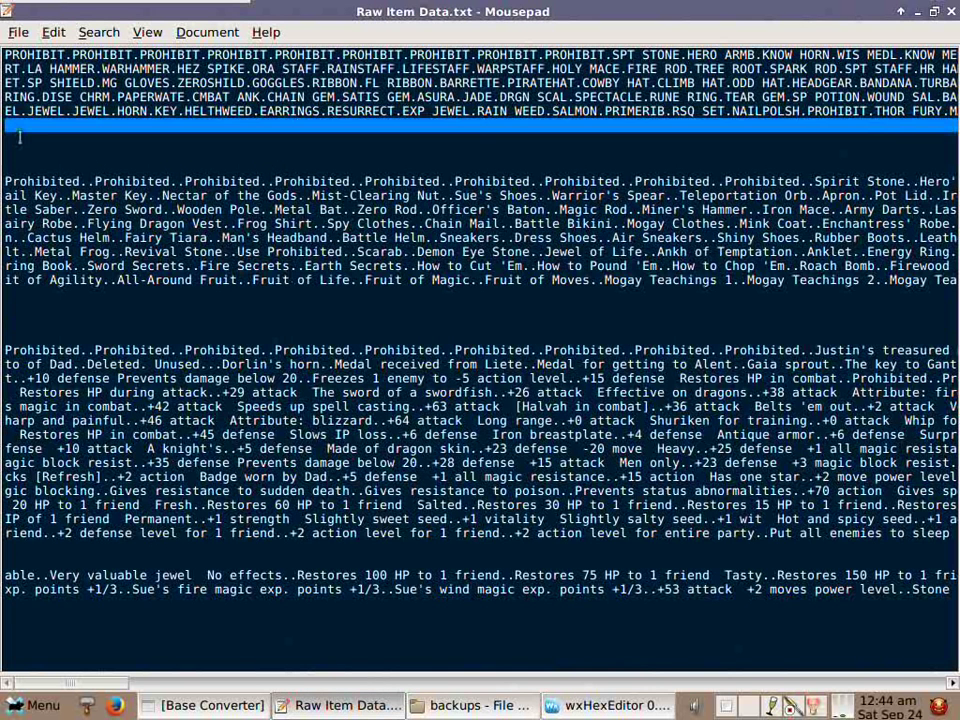
click(30, 141)
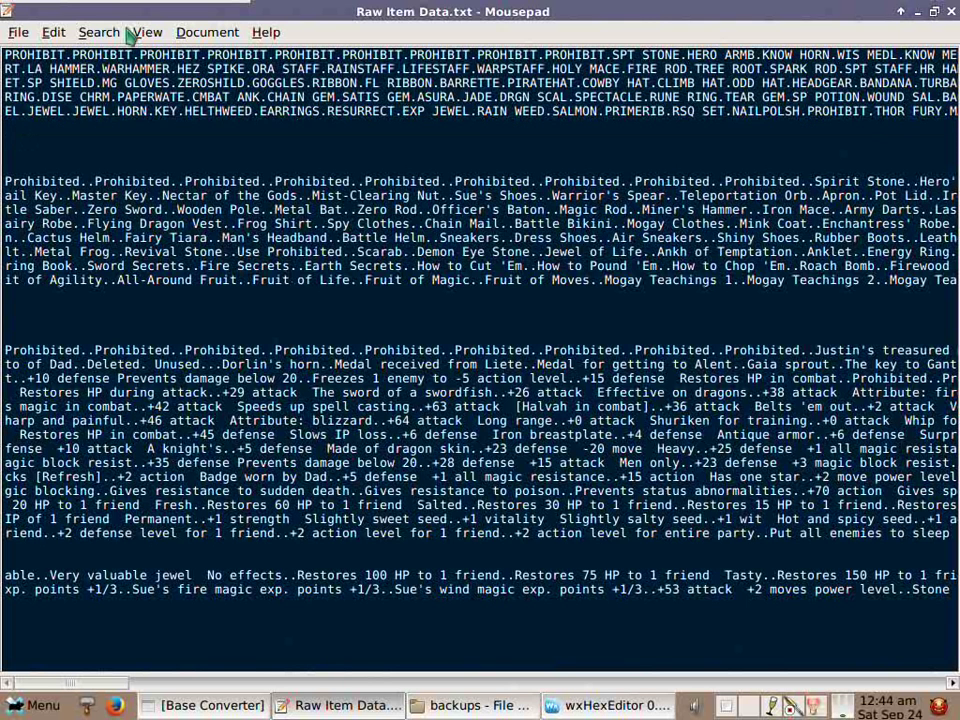
Replace every period in the whole document with the copied line break, and close the Replace dialog.
click(85, 32)
click(140, 110)
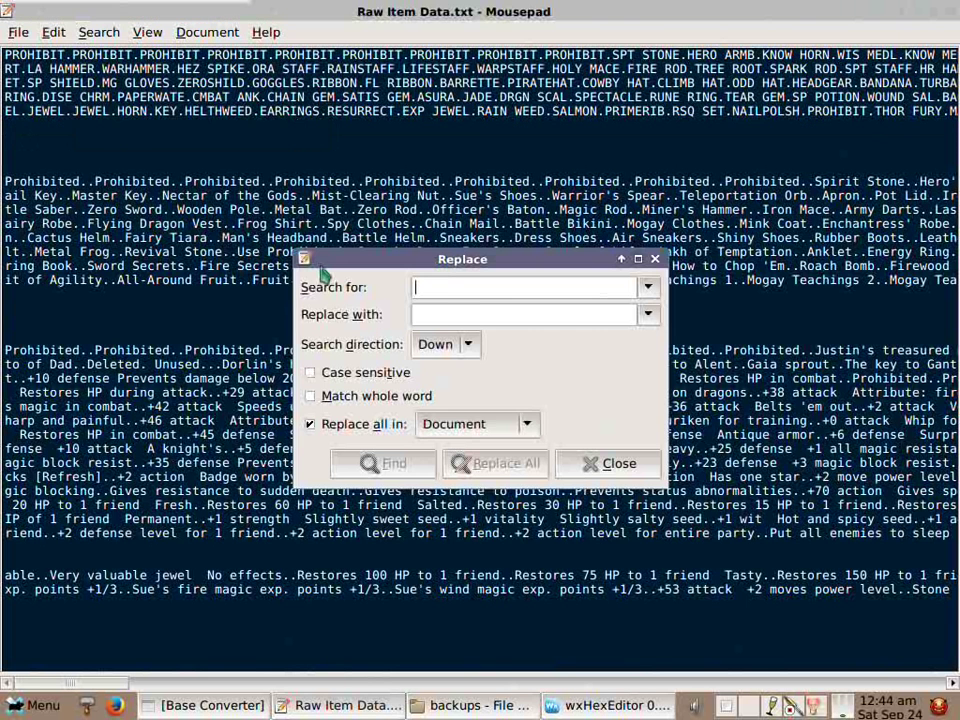
click(445, 314)
right_click(445, 314)
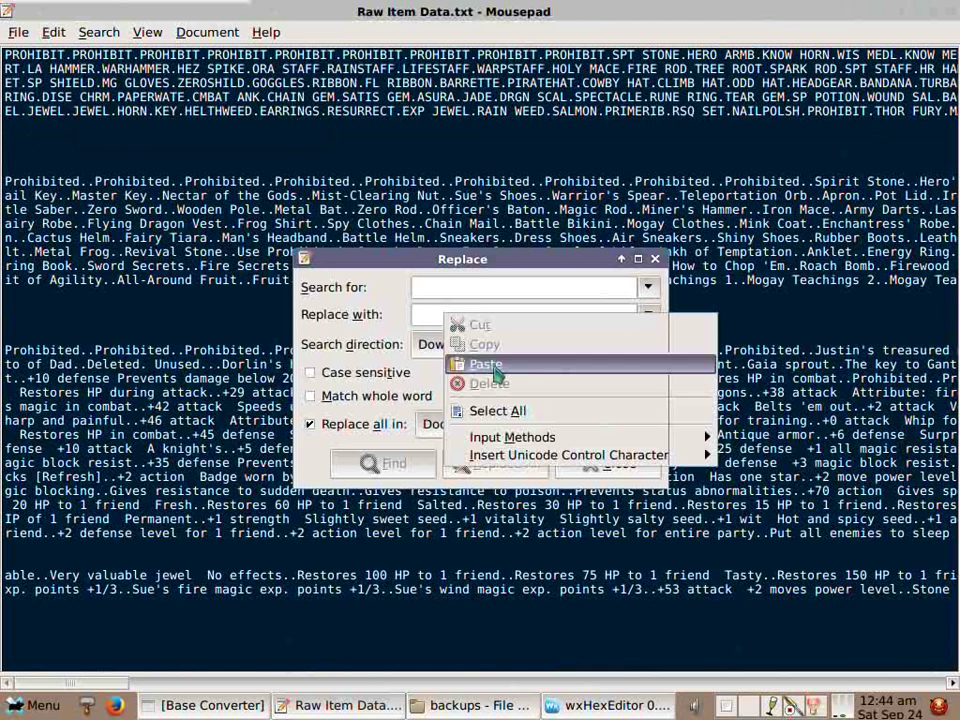
click(440, 364)
click(463, 287)
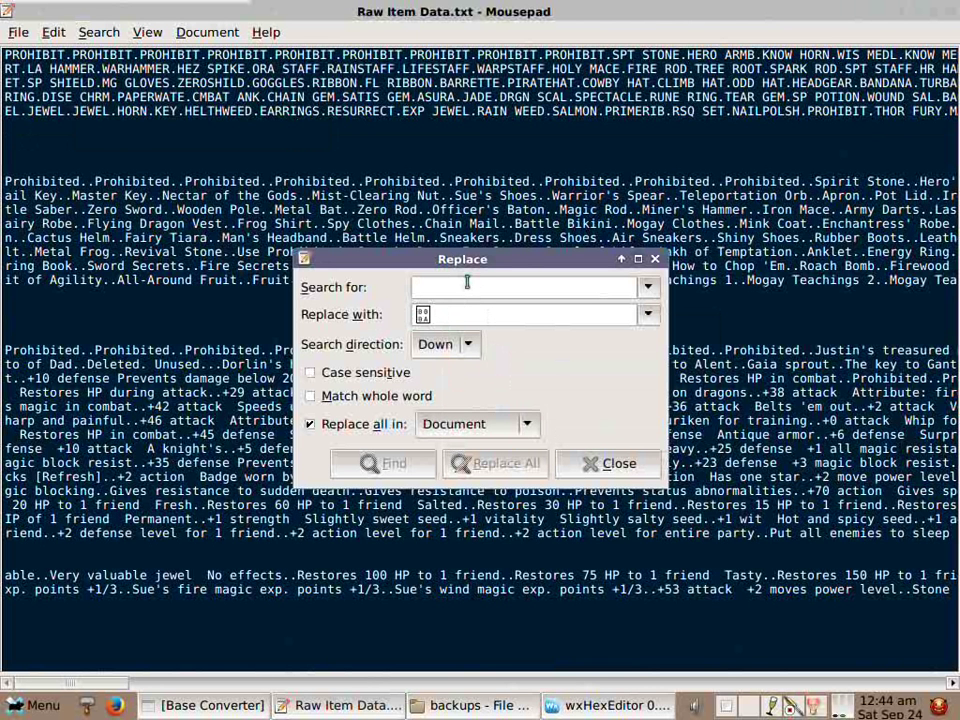
text(.)
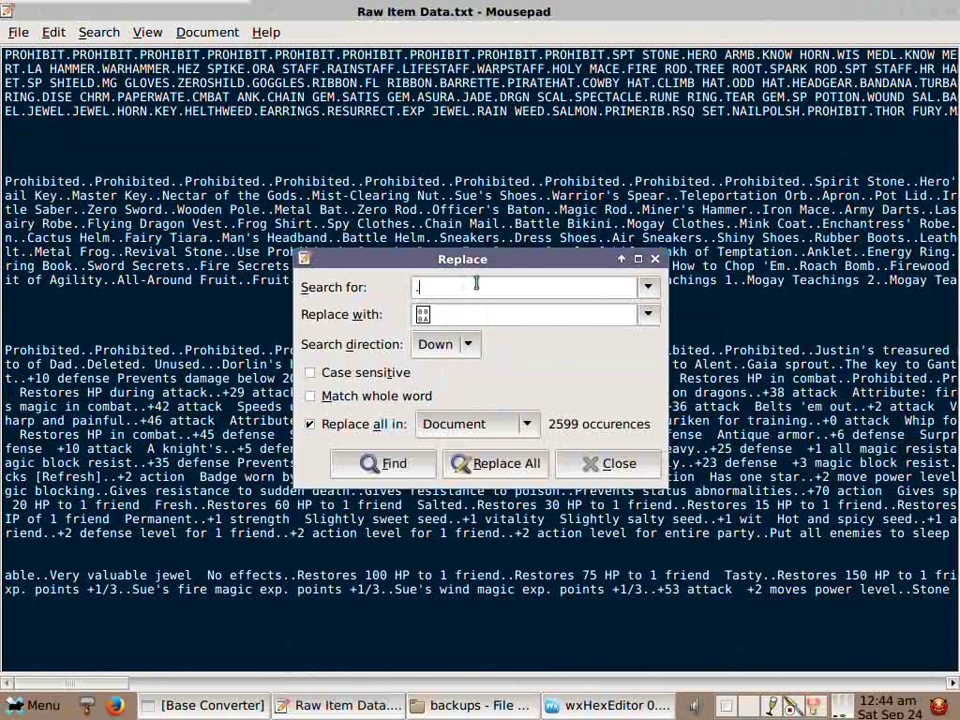
click(501, 463)
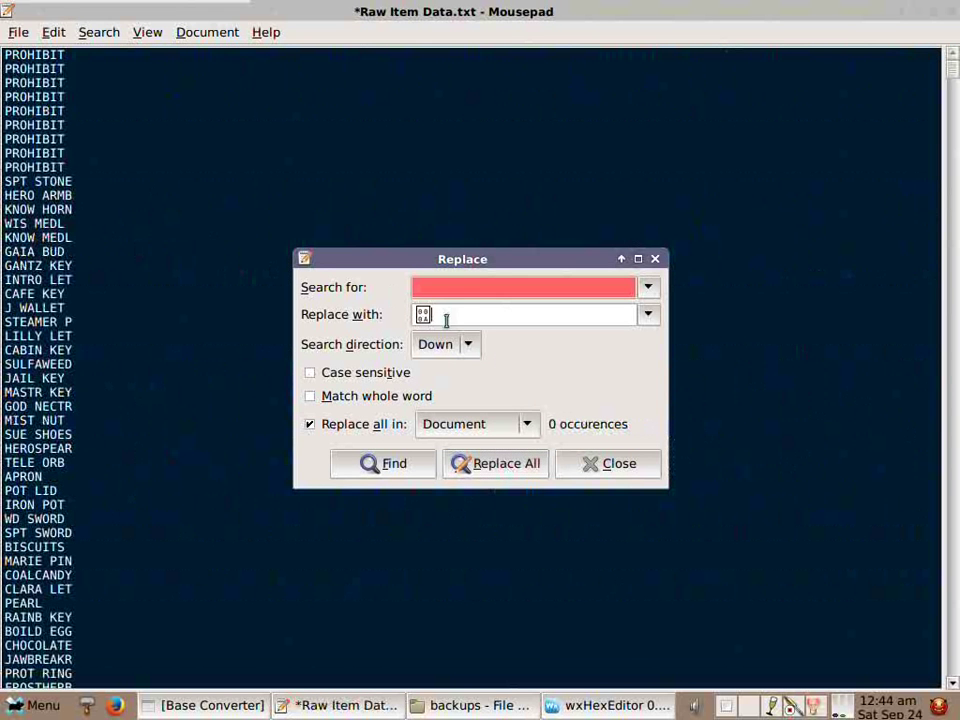
click(655, 259)
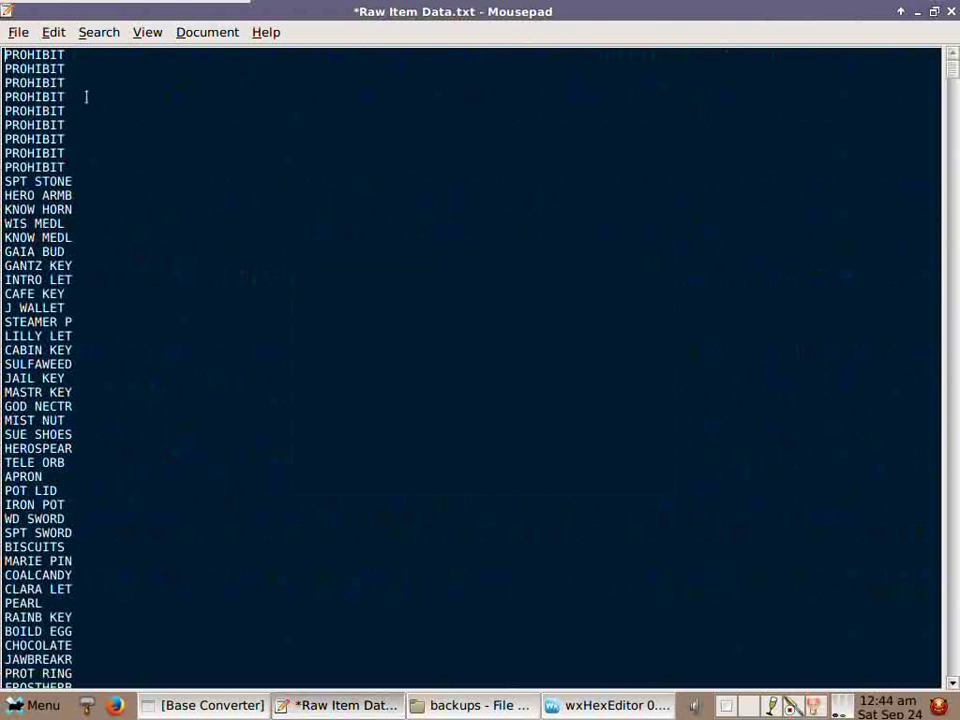
Look through the separated abbreviated item names down to the helmets and shoes, highlighting BATL HELM and DRES SHOE.
scroll(86, 97, down, 20)
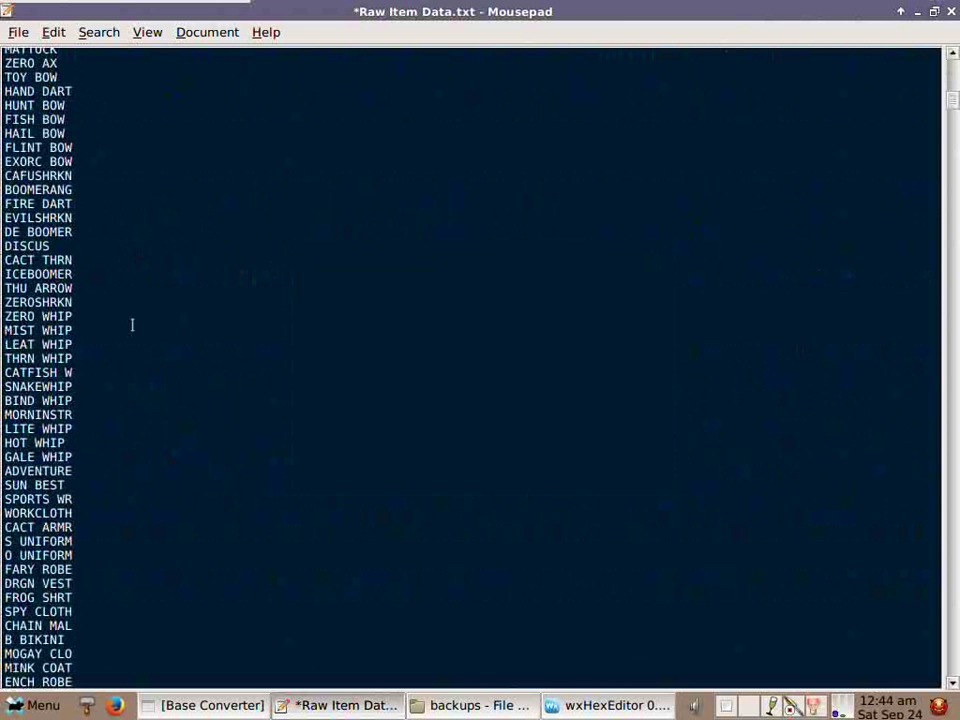
scroll(121, 347, down, 12)
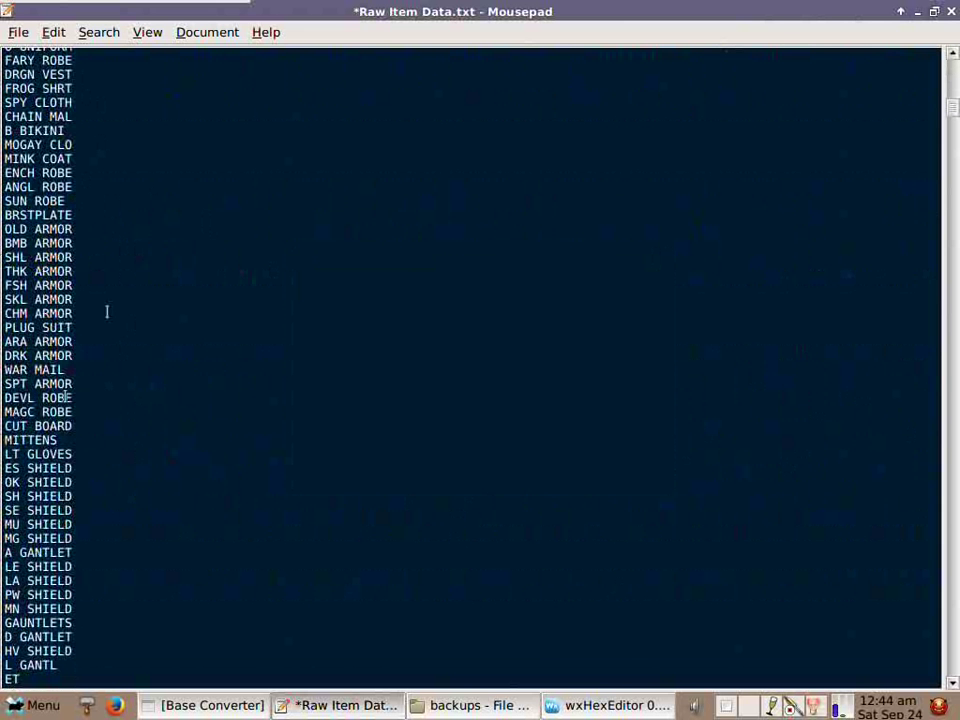
scroll(102, 522, down, 10)
scroll(85, 284, down, 10)
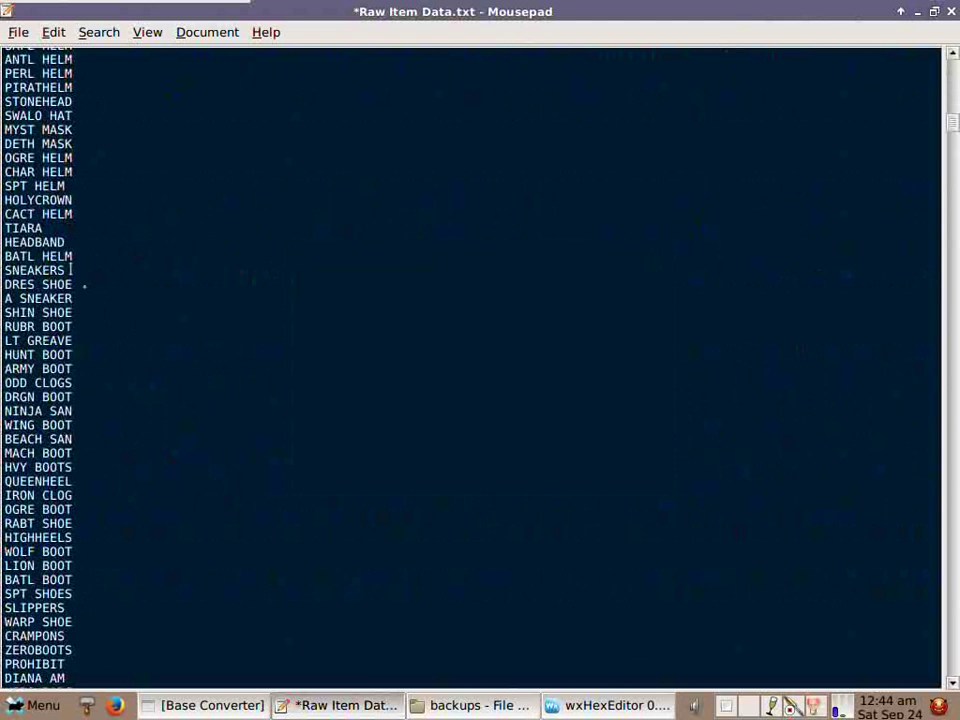
key(shift+End)
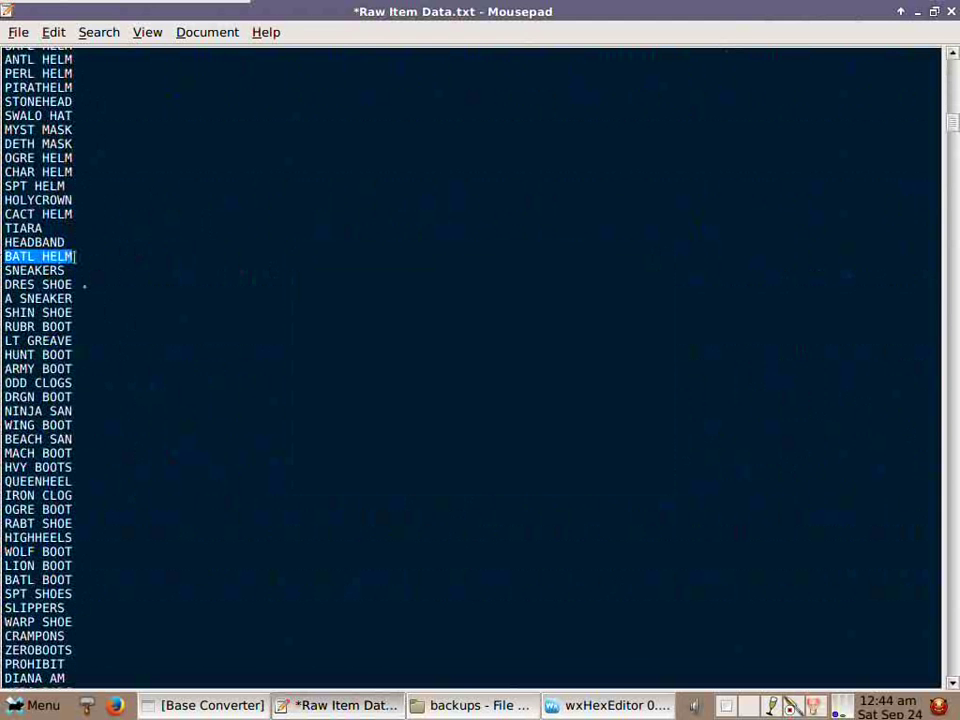
click(83, 263)
drag(76, 285, 12, 285)
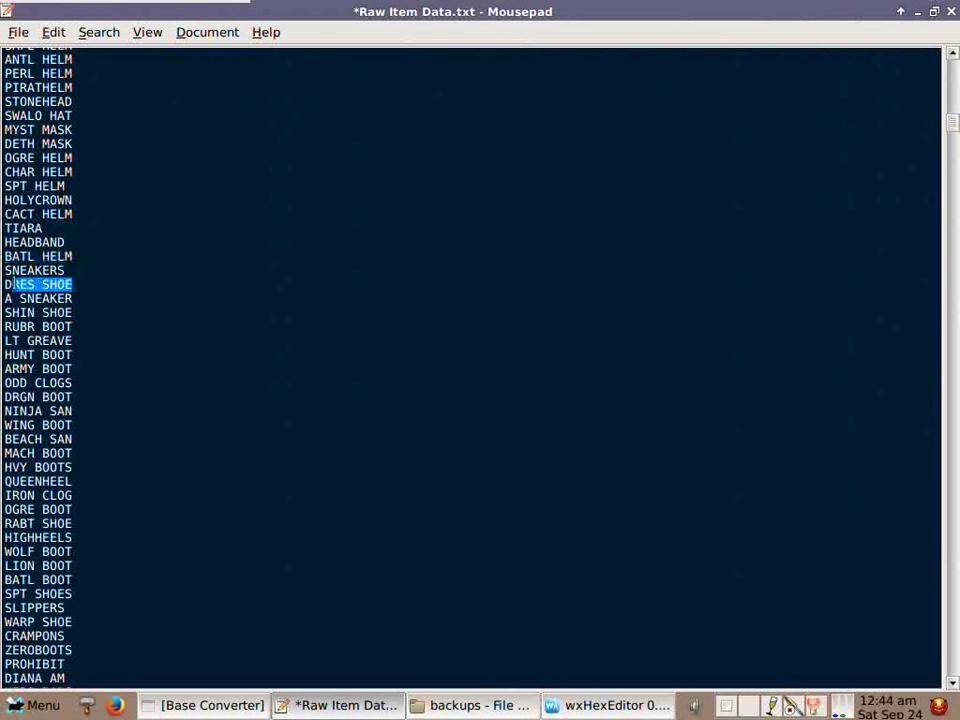
click(105, 297)
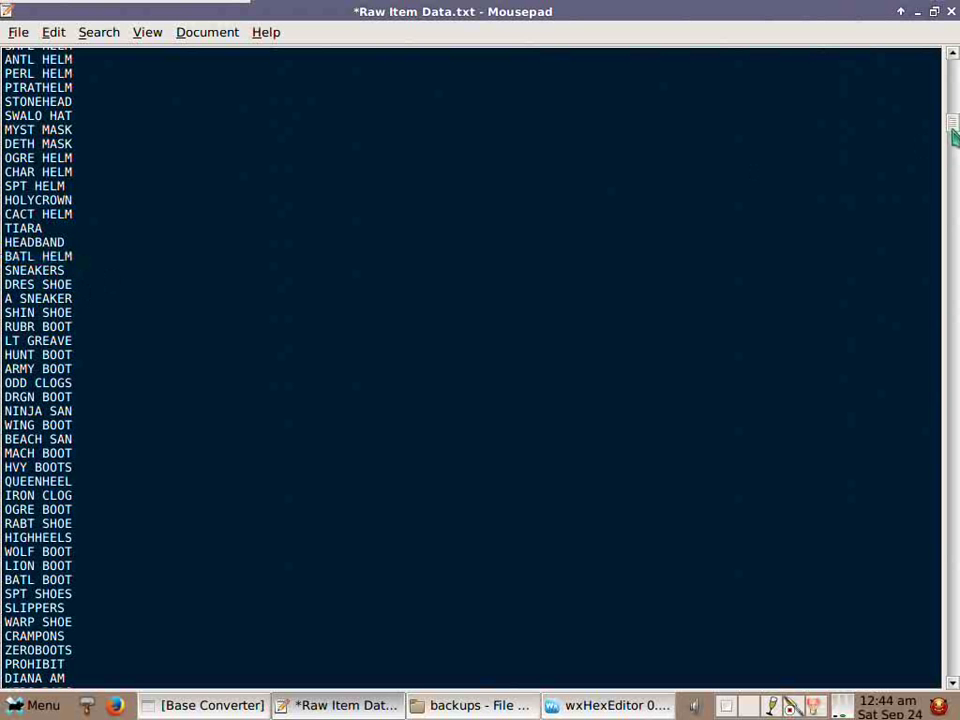
Examine the full item names further down Raw Item Data.txt, highlighting Wooden Sword, and continue through the knives and swords.
drag(953, 132, 954, 207)
scroll(152, 141, down, 6)
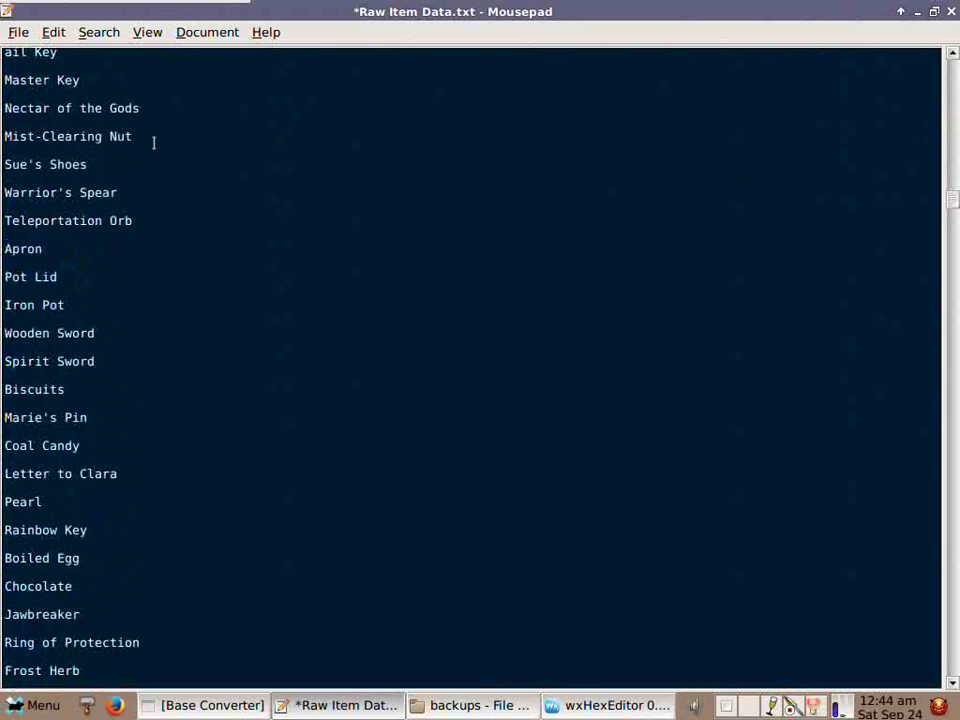
drag(3, 190, 149, 192)
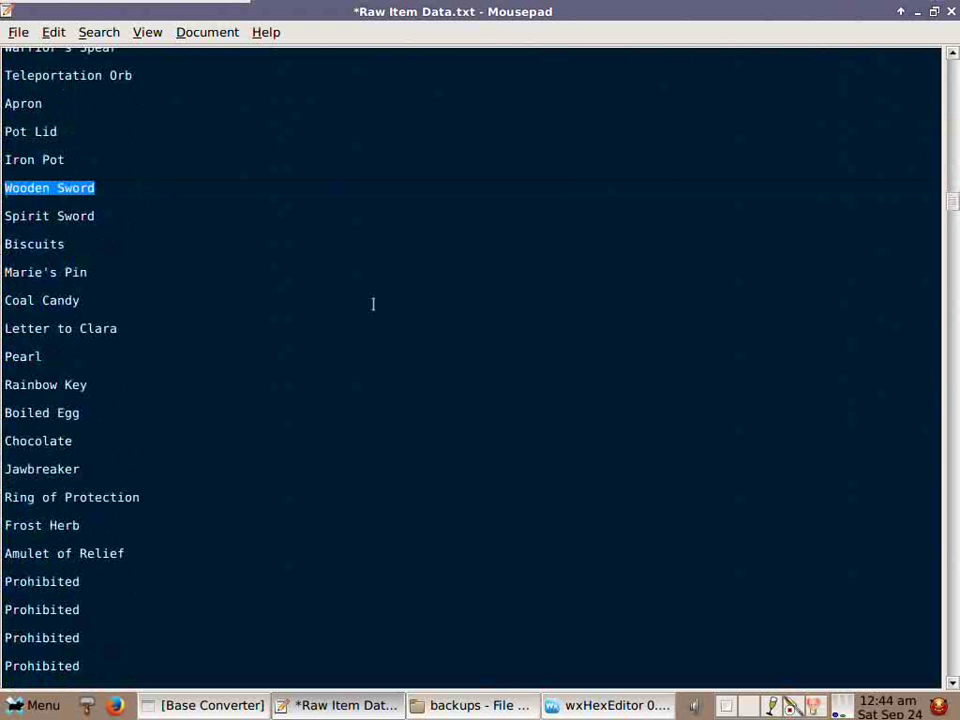
scroll(374, 304, down, 15)
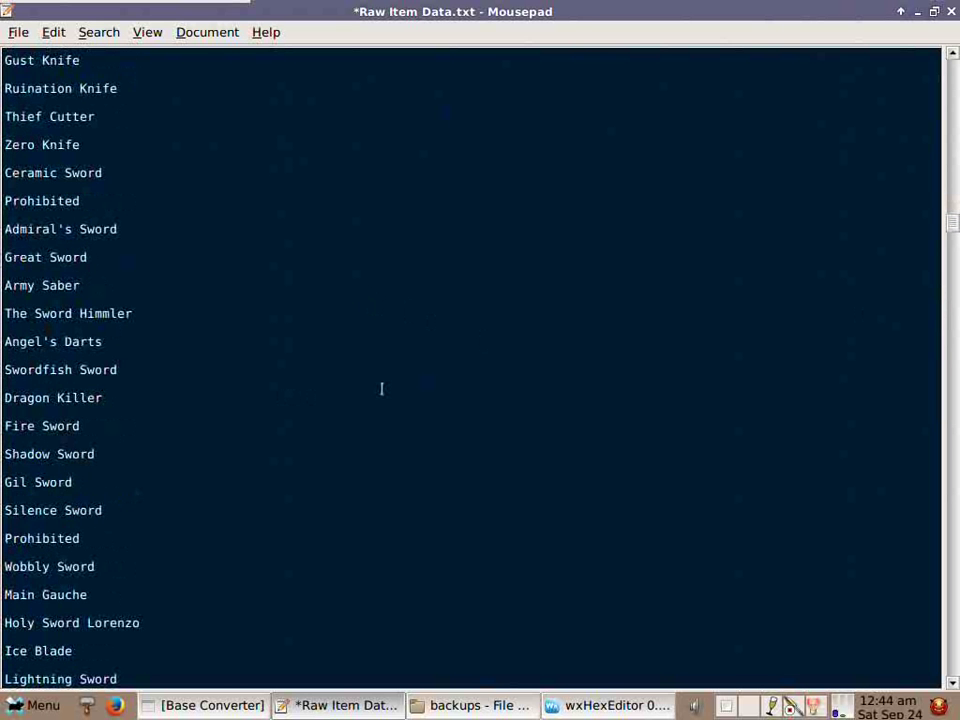
Examine the weapon descriptions with attack bonuses, highlighting the "+26 attack" entry that is split across two lines.
drag(951, 262, 942, 484)
scroll(201, 318, down, 2)
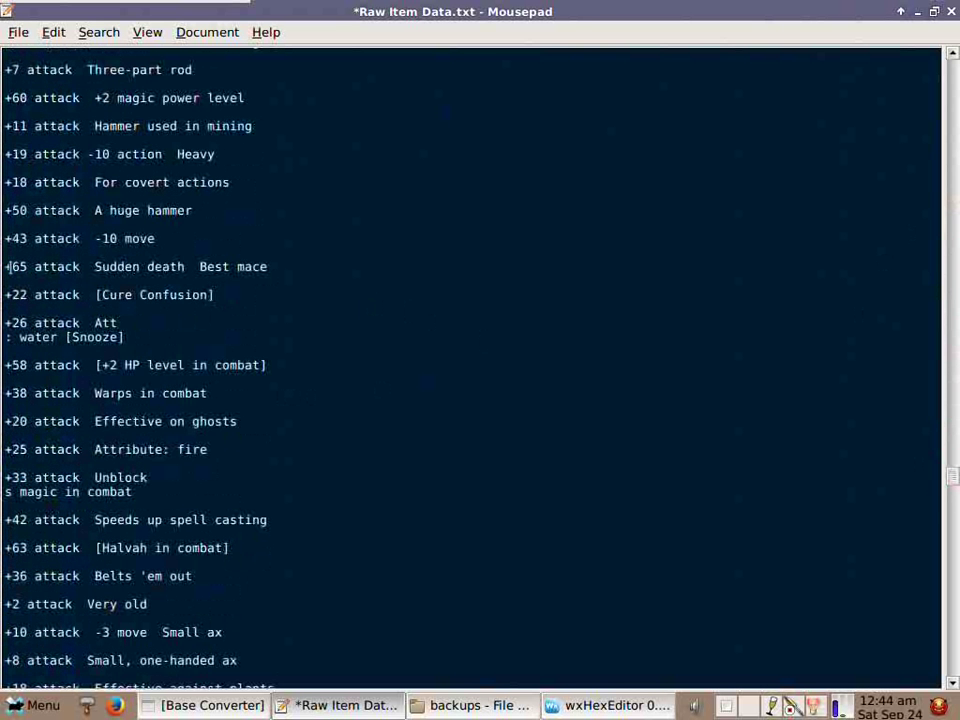
drag(7, 266, 283, 321)
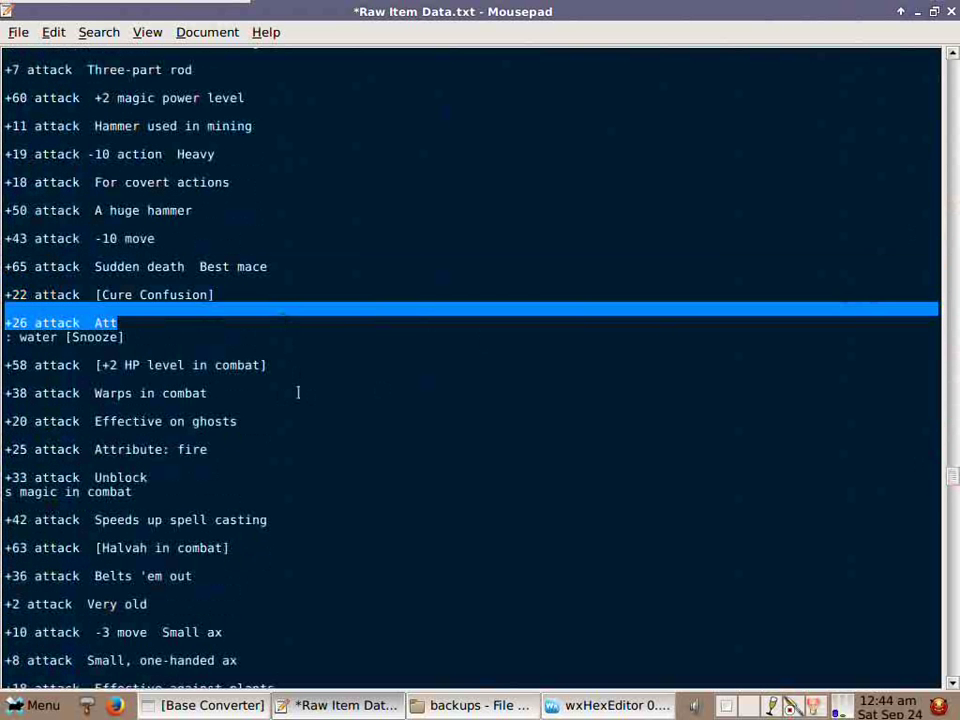
click(298, 393)
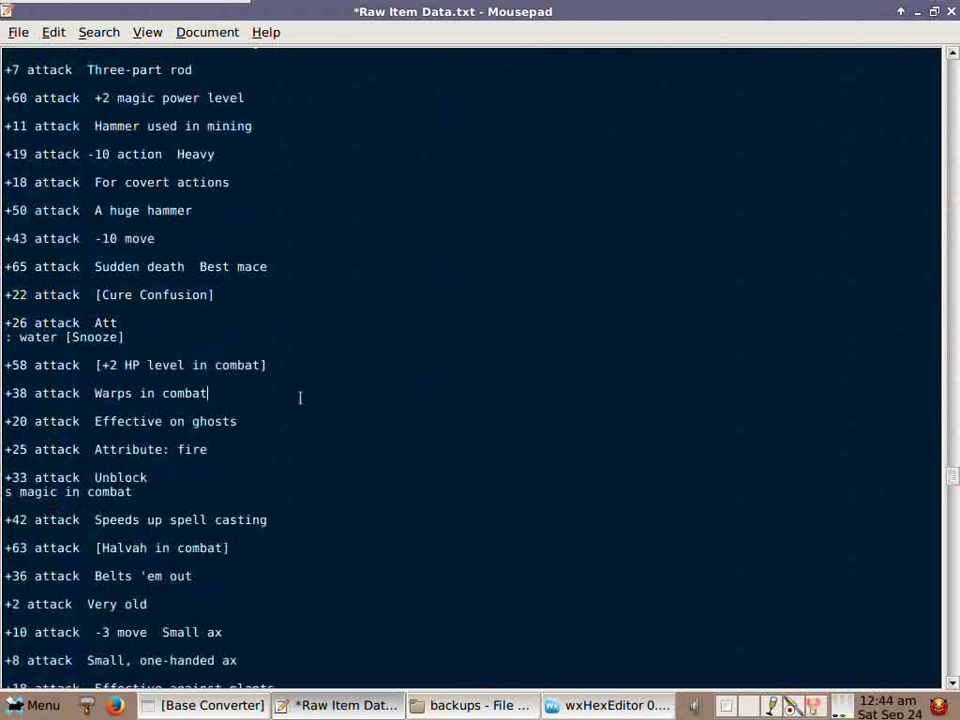
click(18, 32)
click(318, 575)
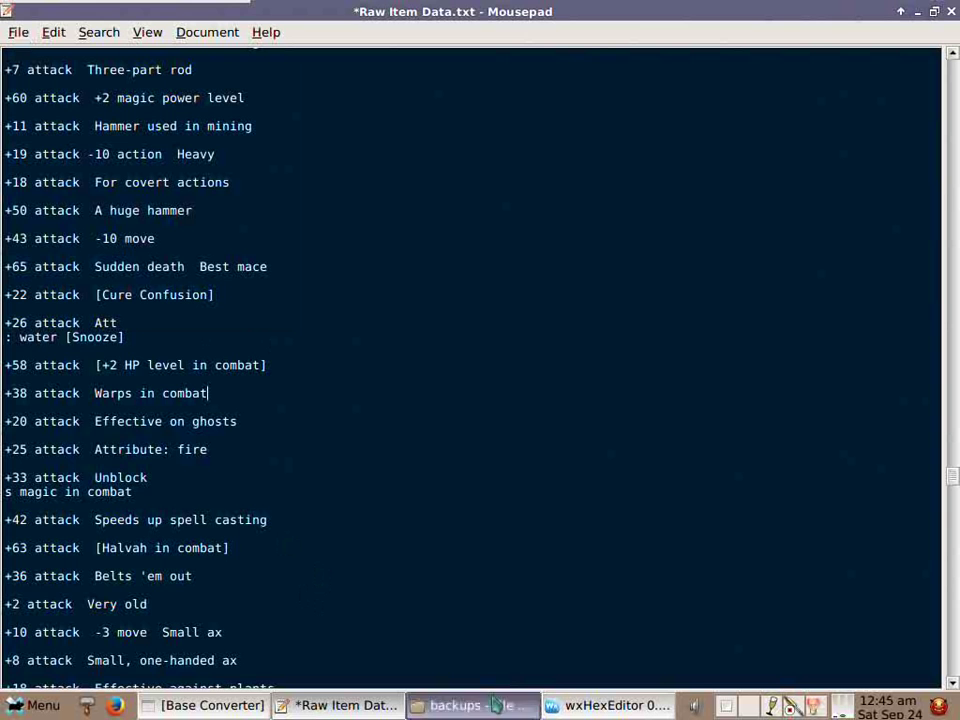
Open Item Names.txt from the backups folder and look through its cleaned list of full item names.
click(213, 705)
click(345, 708)
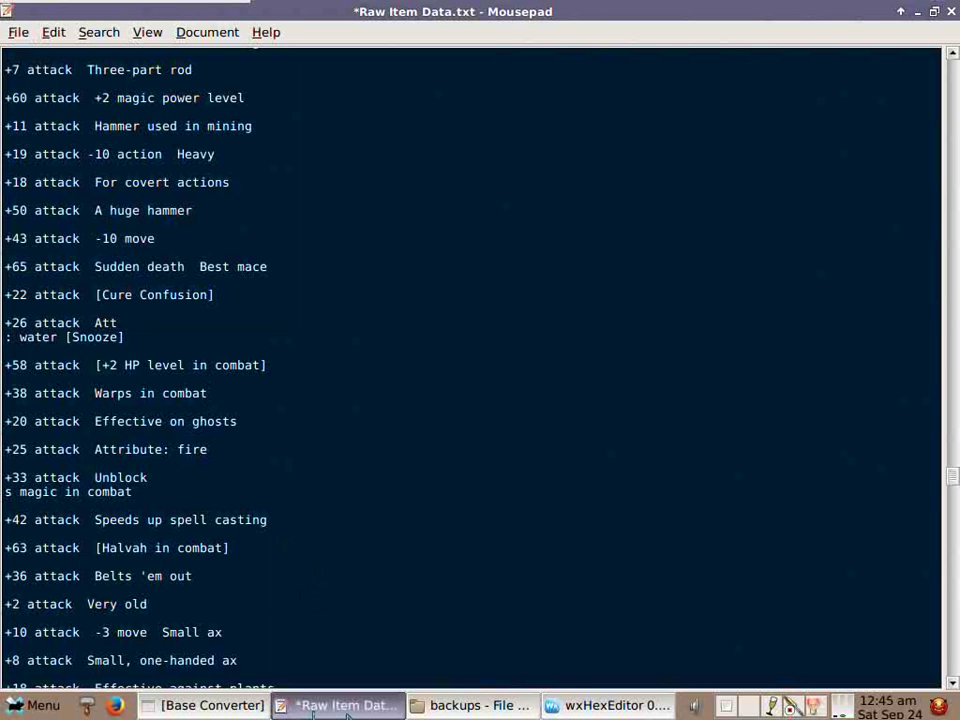
click(428, 708)
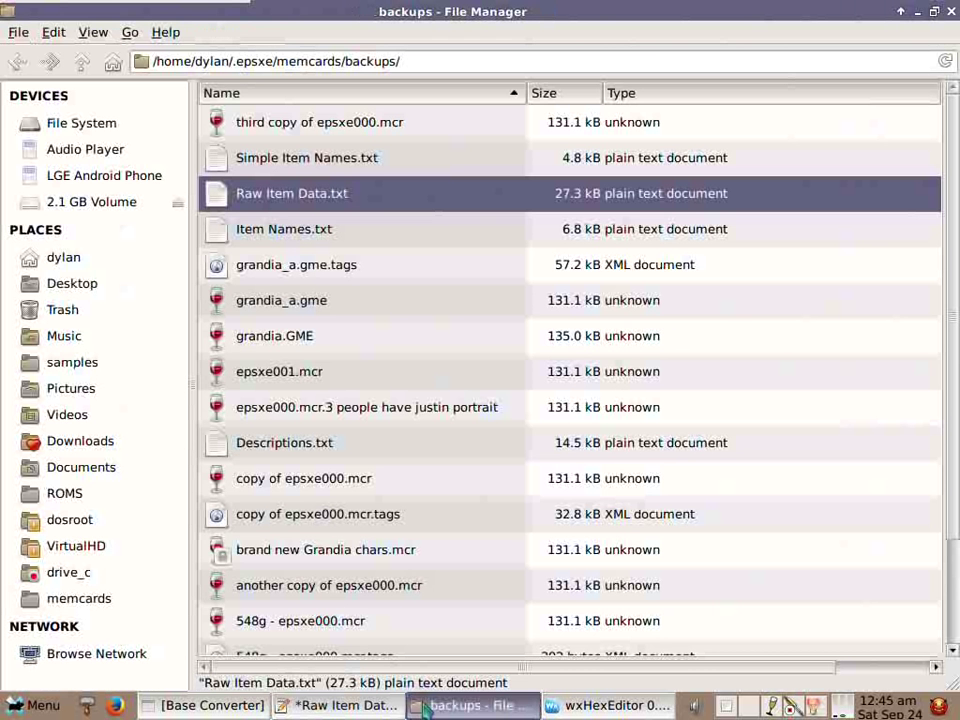
double_click(285, 232)
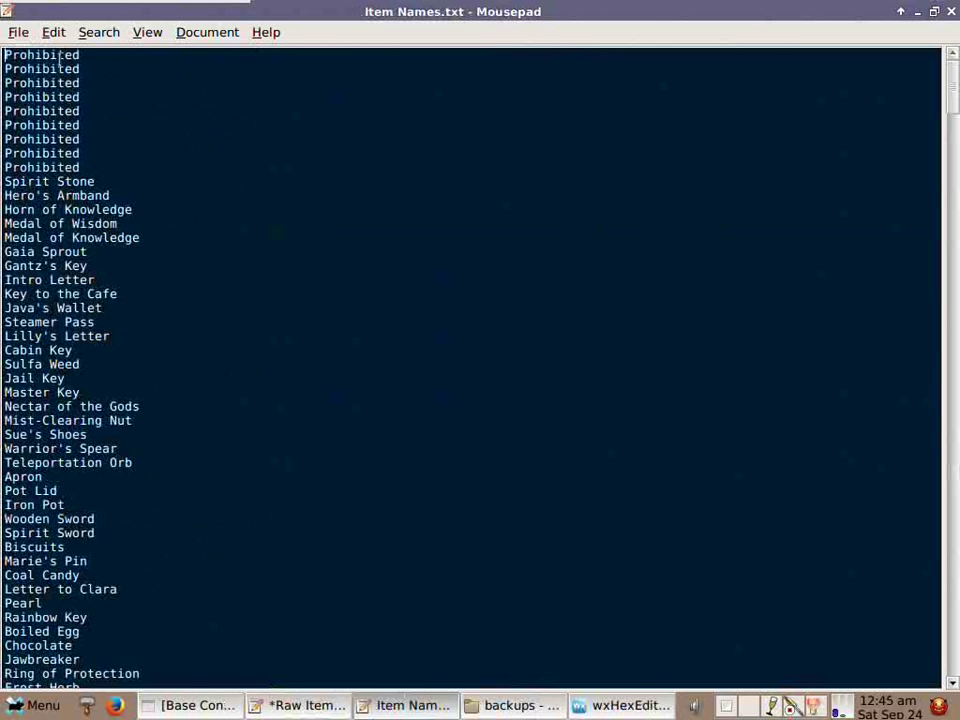
scroll(55, 110, down, 6)
scroll(100, 300, down, 7)
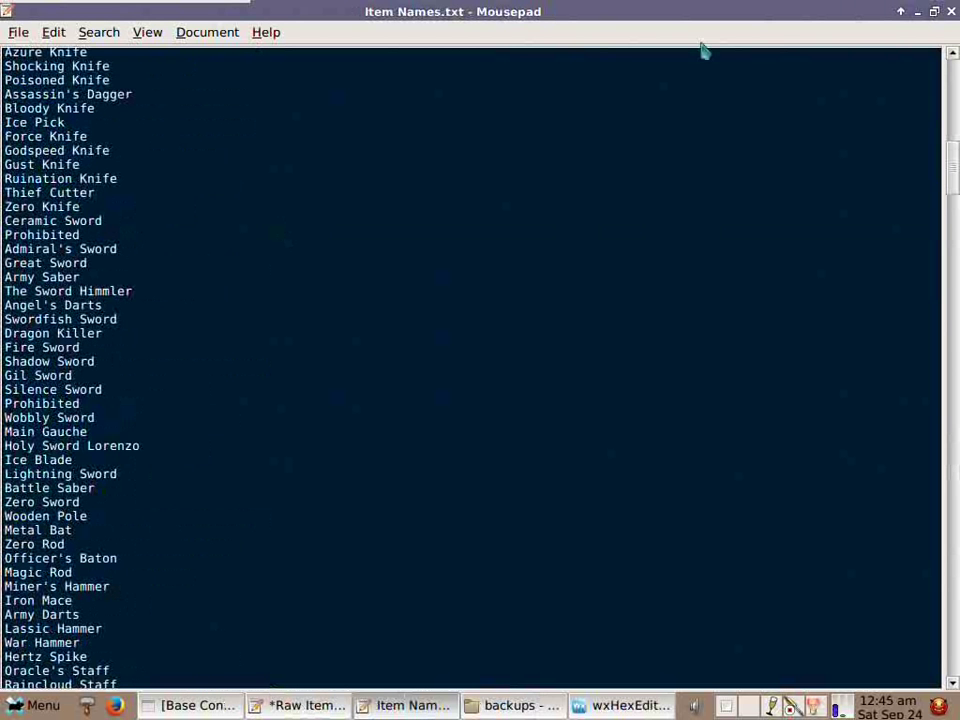
Display line numbers in Item Names.txt and highlight Spirit Stone on line 10.
click(145, 32)
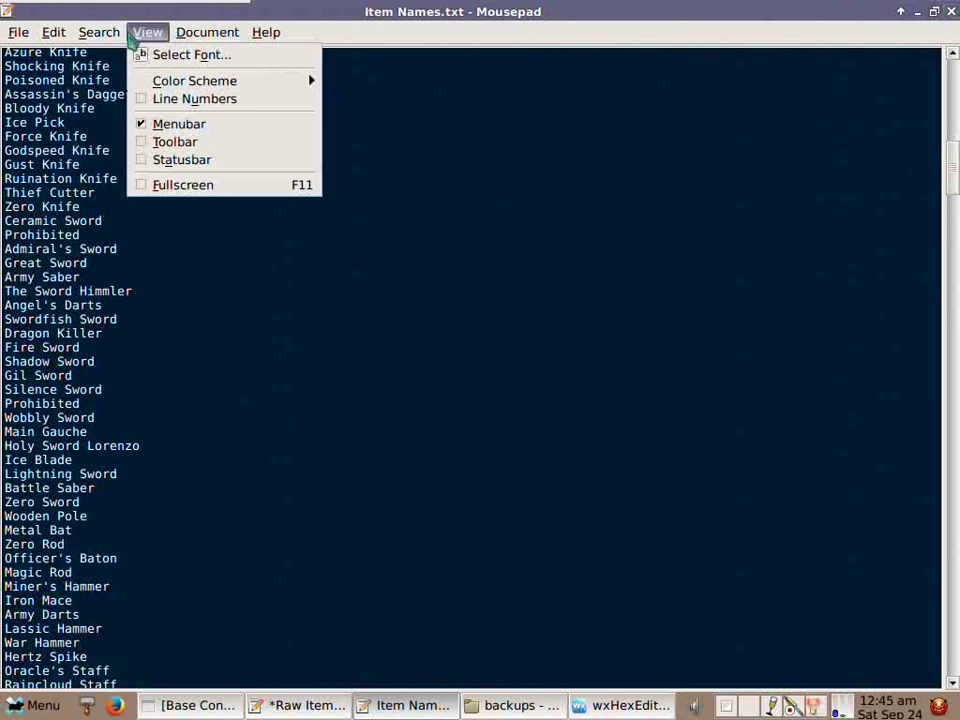
click(150, 98)
scroll(35, 228, up, 13)
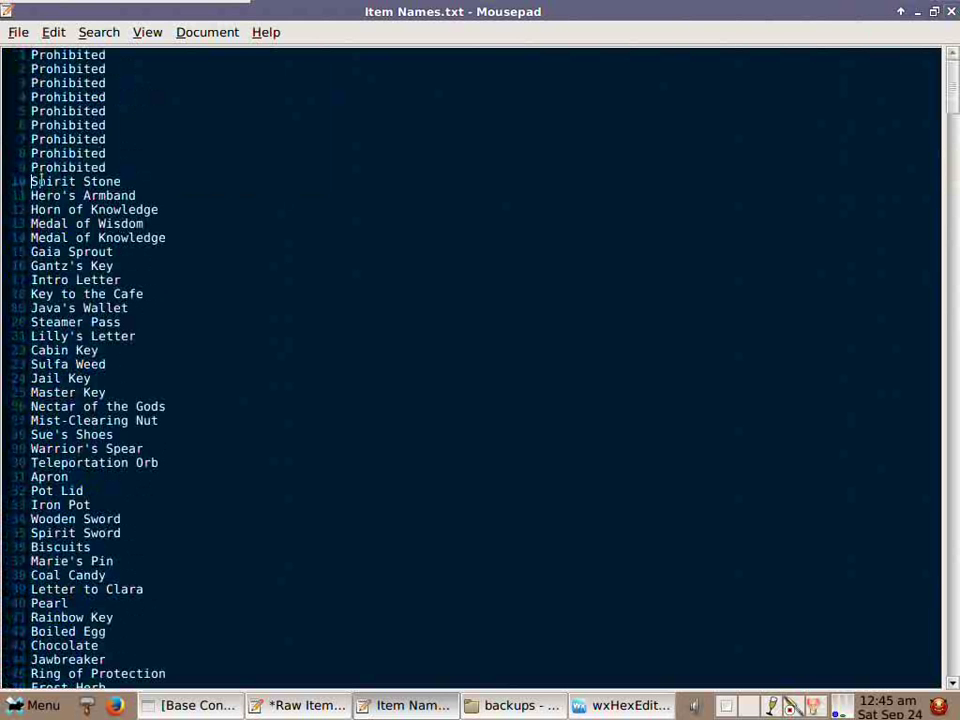
drag(30, 181, 200, 178)
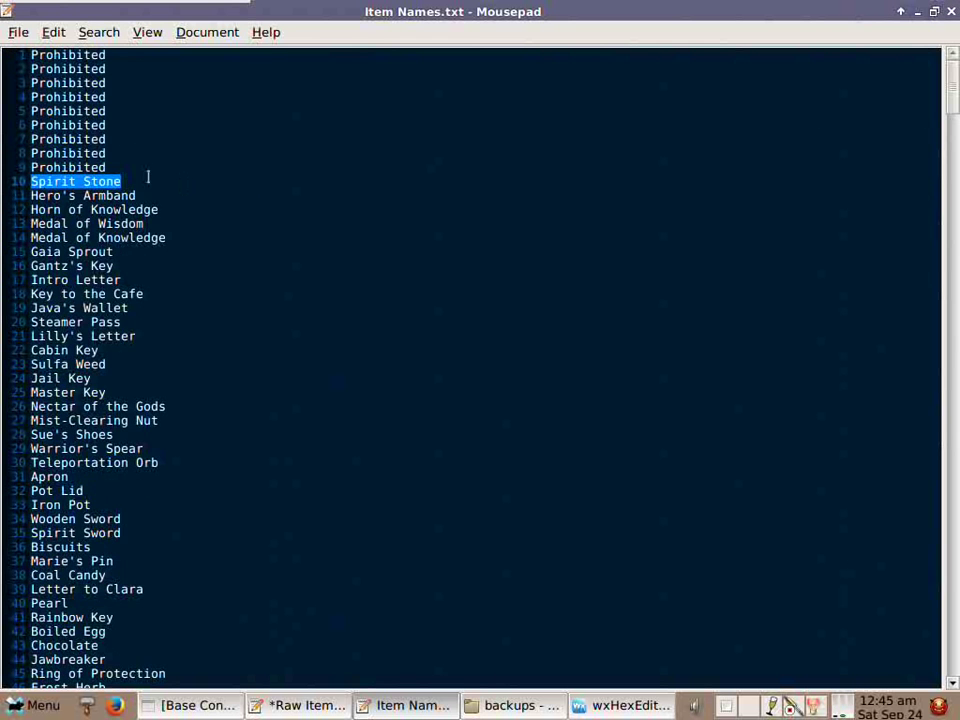
Switch to wxHexEditor, go to the empty item byte at offset 9465, and convert decimal 10 to hexadecimal in the Base Converter.
click(625, 705)
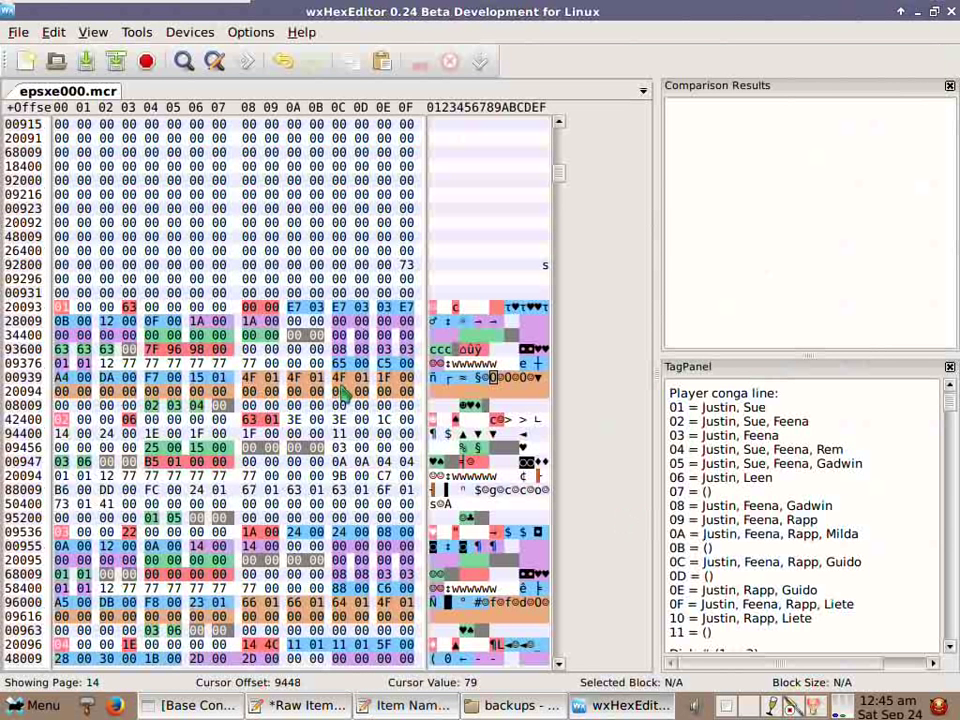
key(Down)
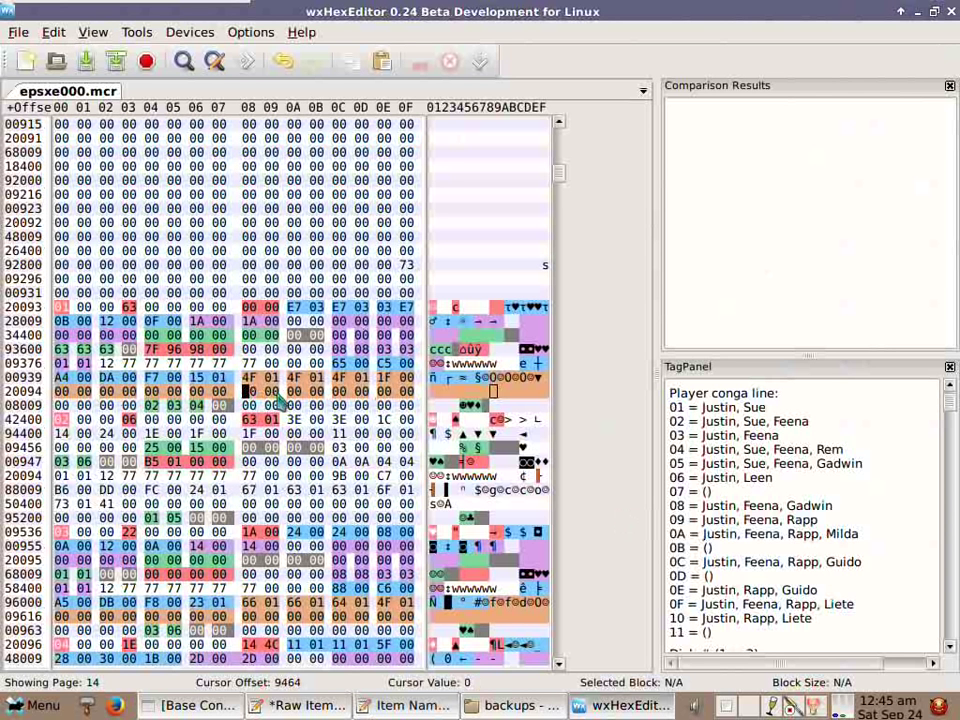
key(Right)
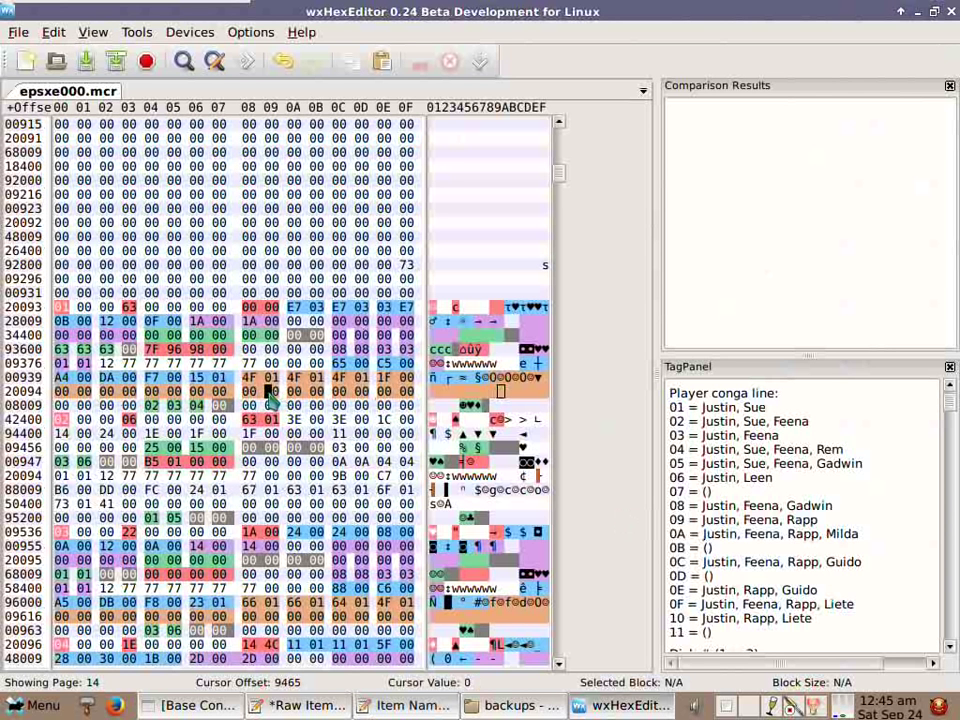
click(190, 705)
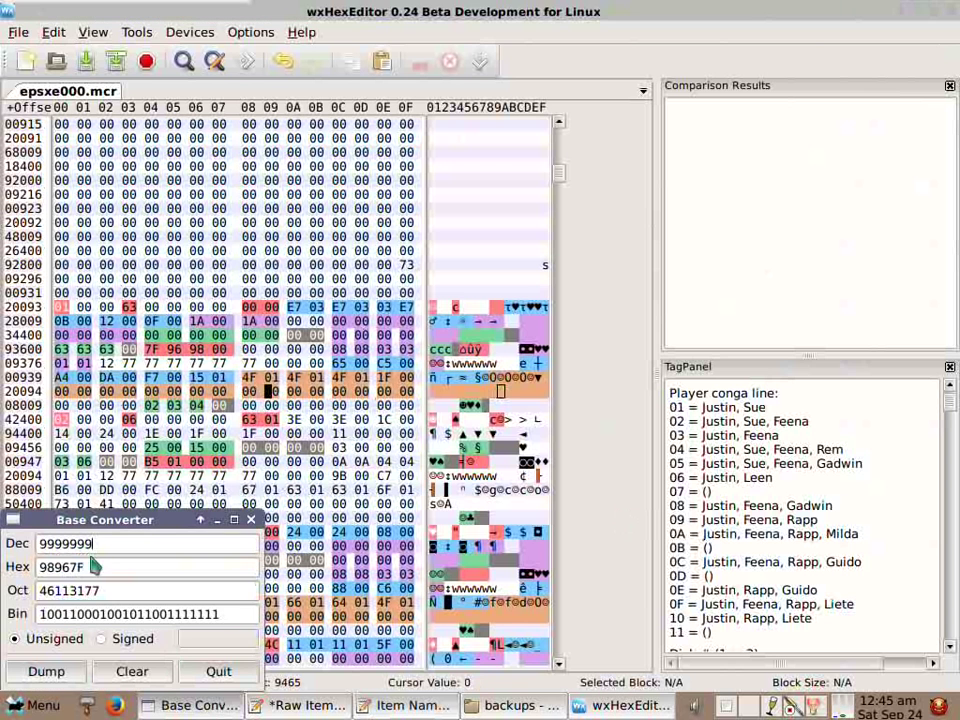
double_click(110, 543)
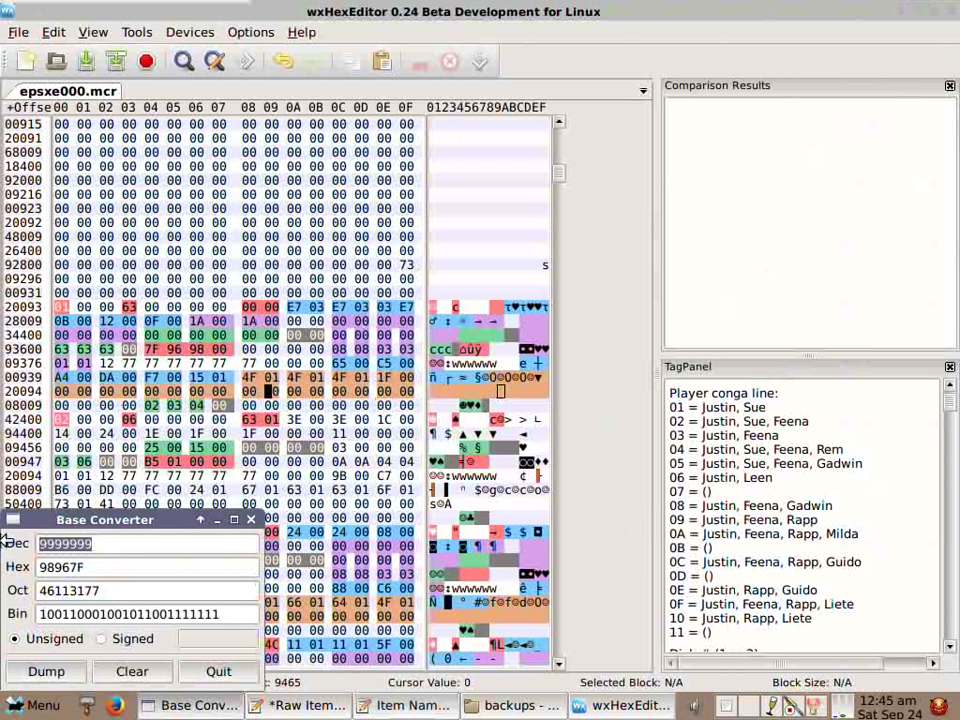
text(10)
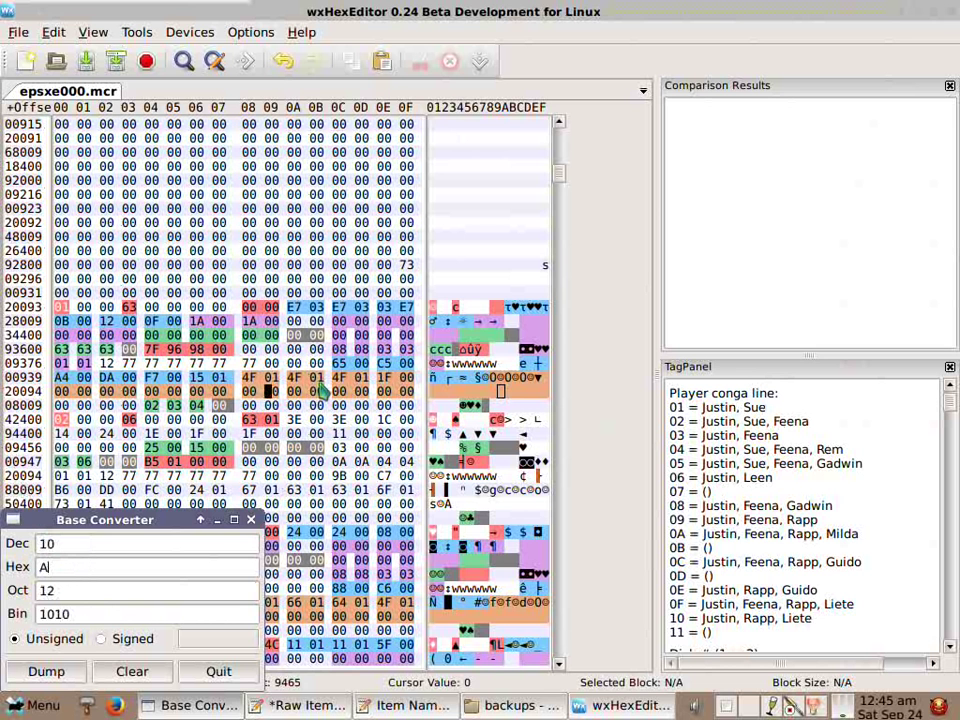
Set the byte at offset 9465 to 0A and save epsxe000.mcr.
click(270, 399)
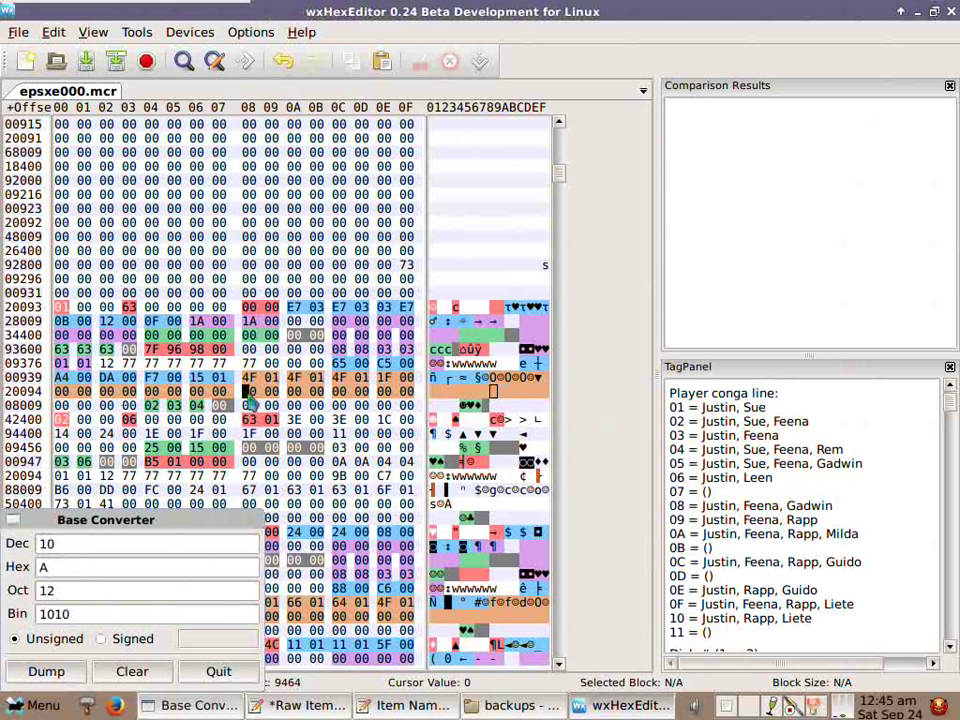
click(268, 400)
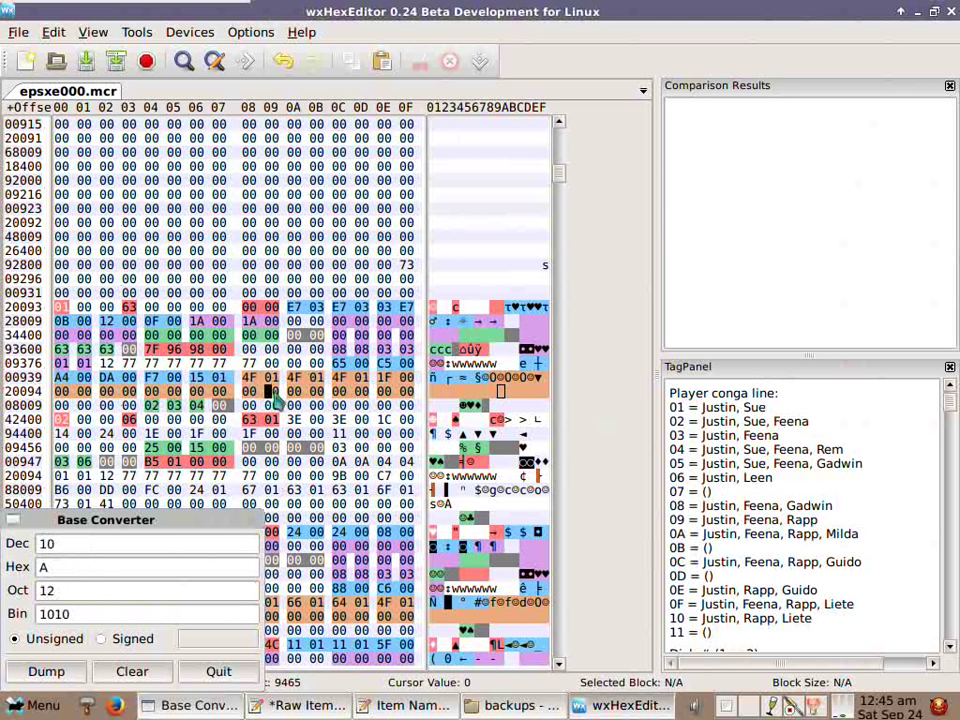
drag(281, 401, 256, 392)
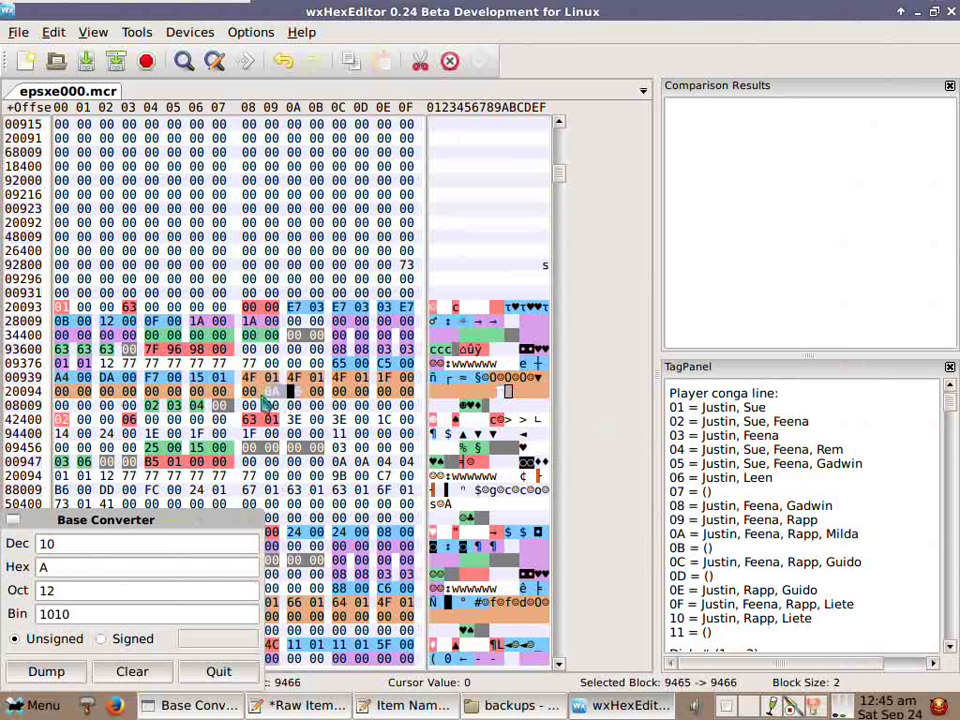
text(a)
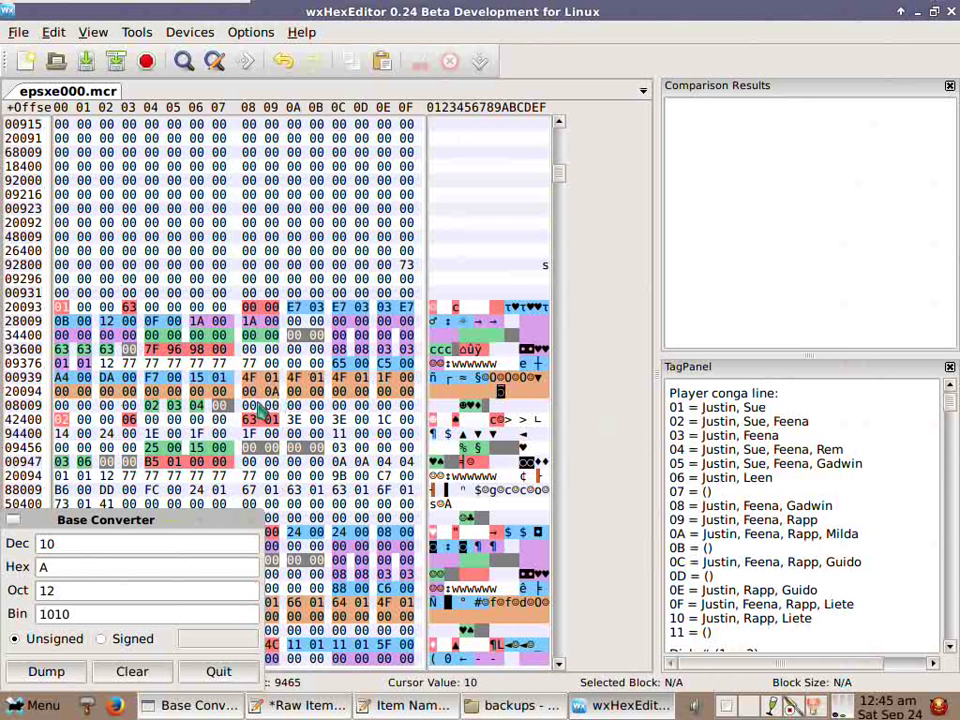
click(260, 407)
click(20, 34)
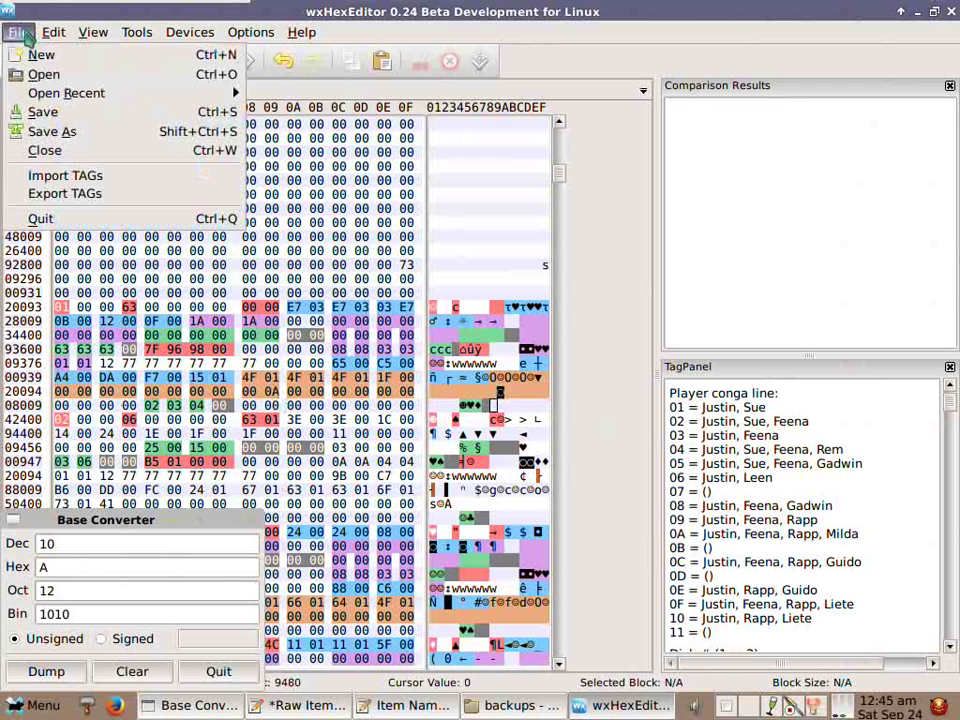
click(44, 118)
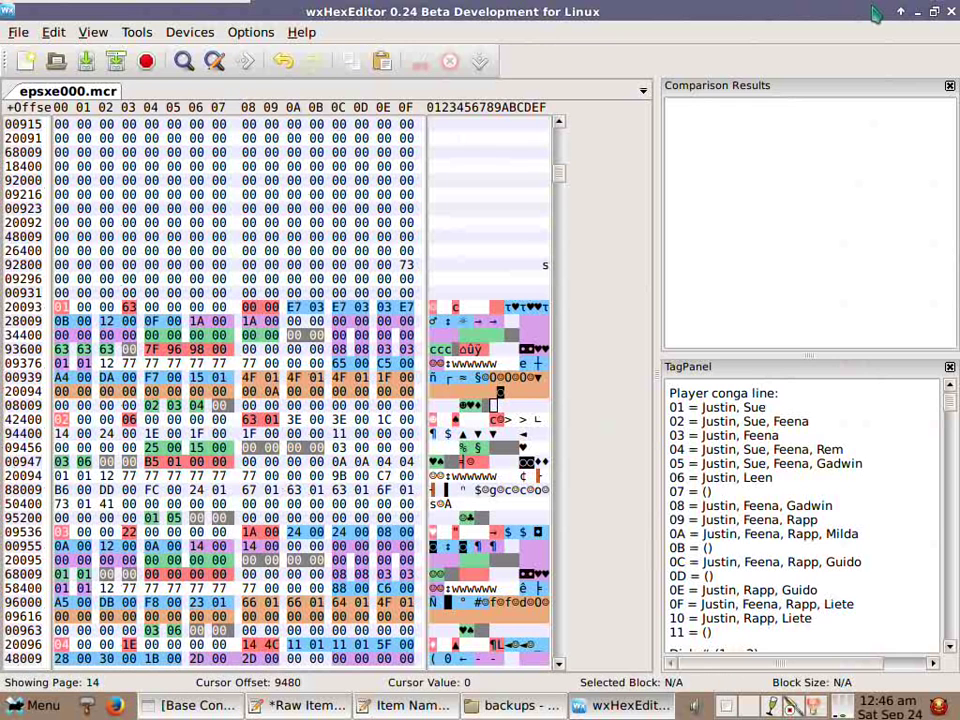
Close Item Names.txt and go up from the backups folder to the memcards folder.
key(alt+Tab)
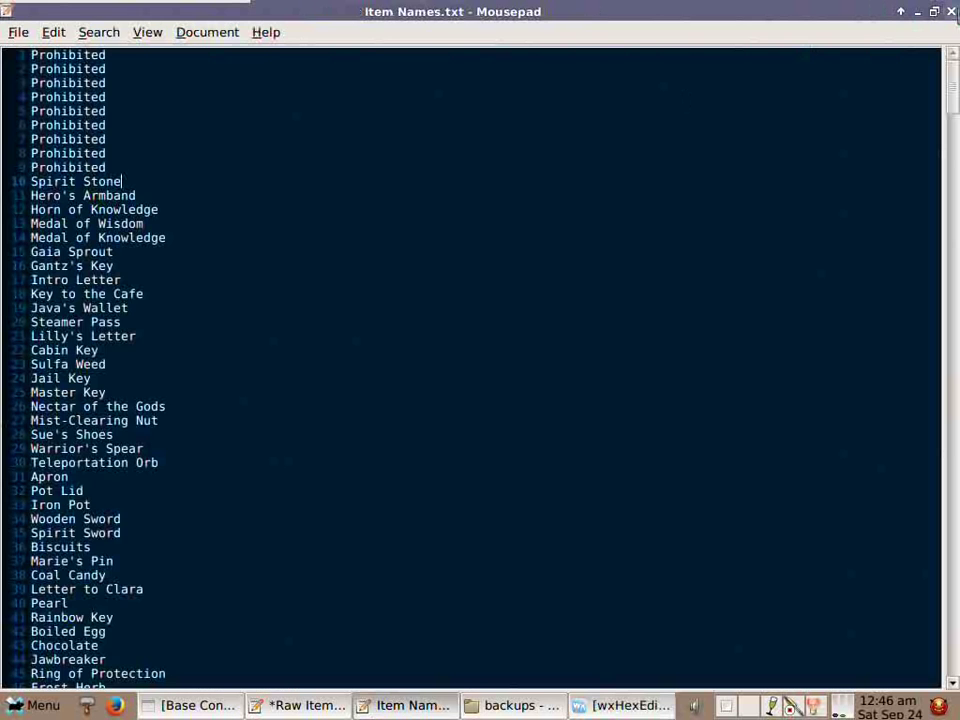
click(951, 12)
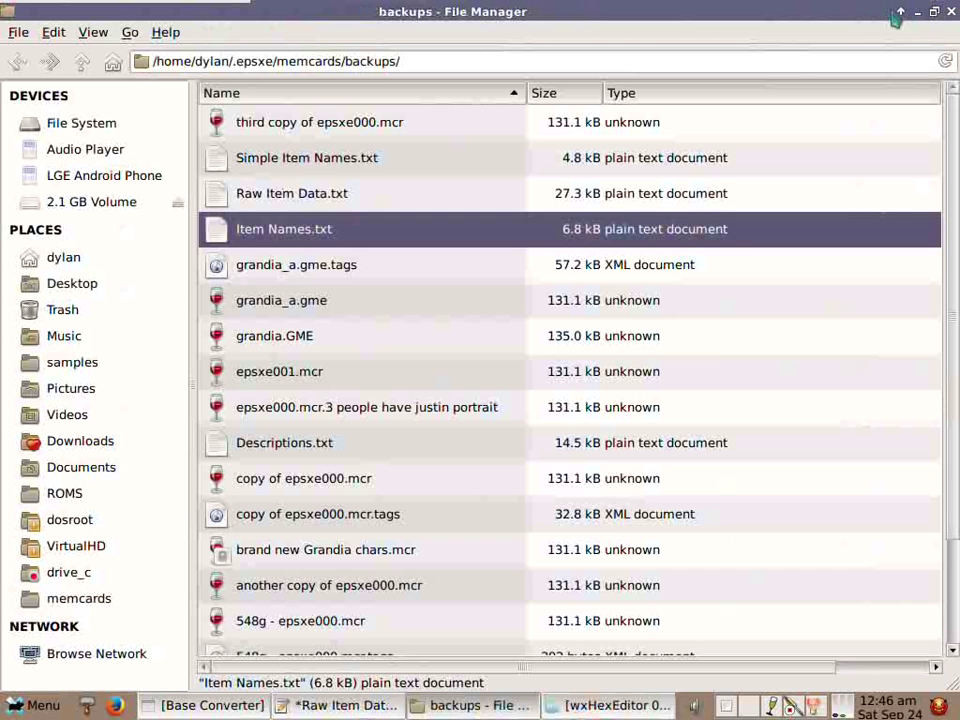
click(81, 62)
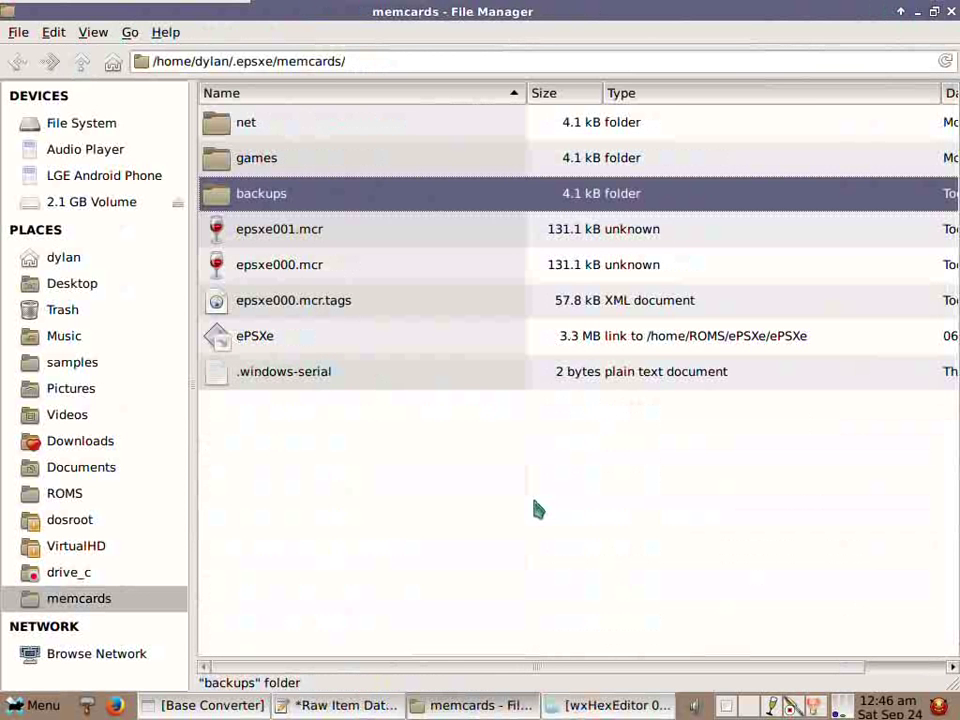
Launch ePSXe from the memcards folder and start Grandia (CD1) from its game list.
click(536, 508)
click(246, 341)
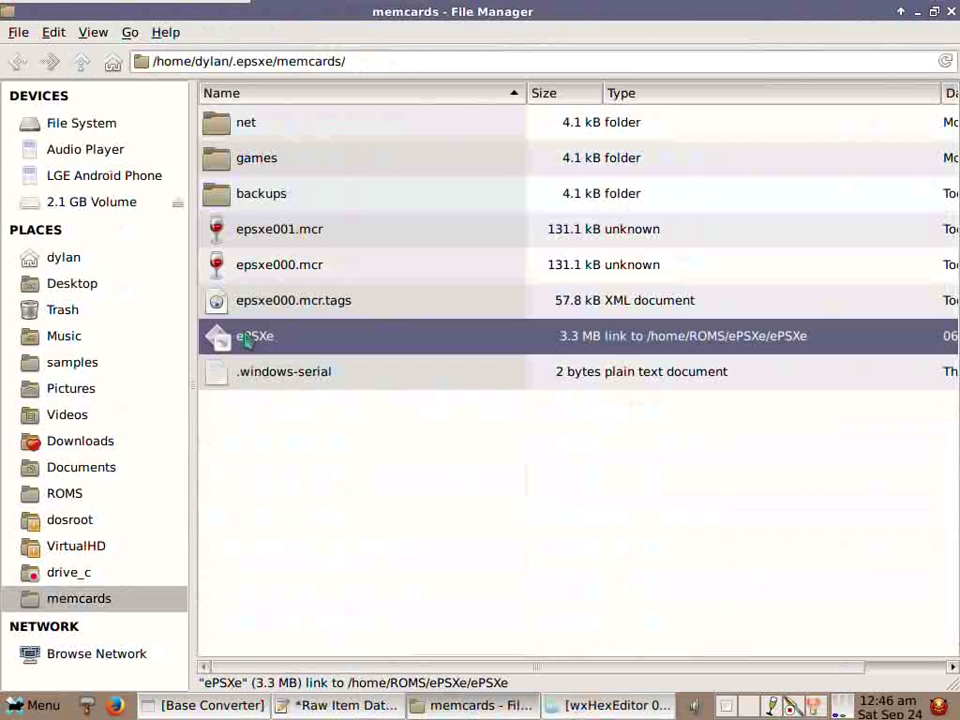
double_click(246, 341)
click(231, 163)
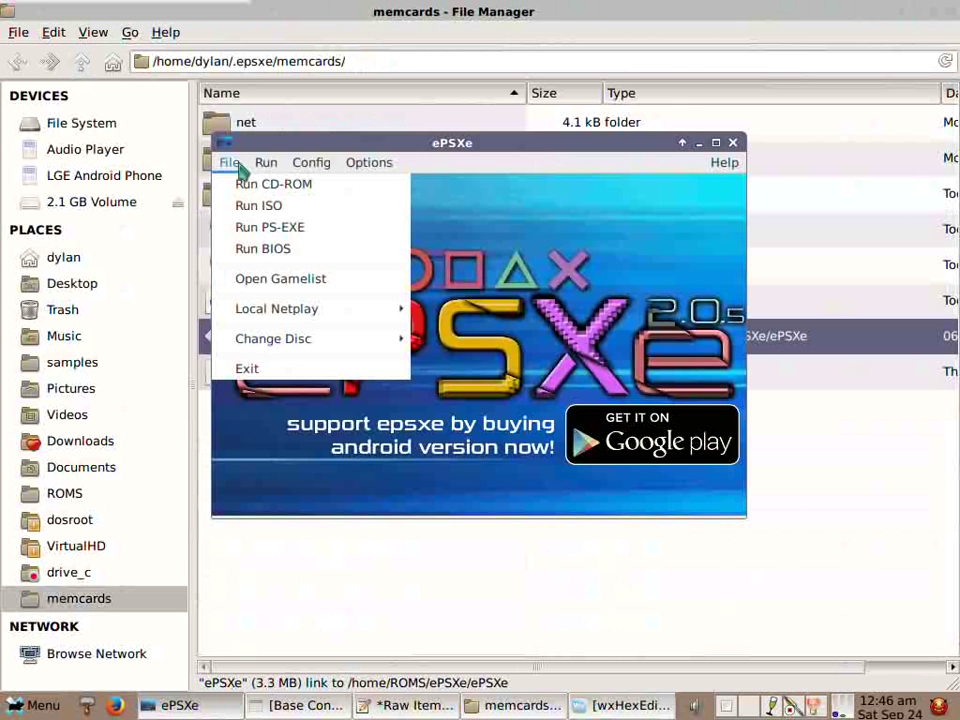
click(283, 281)
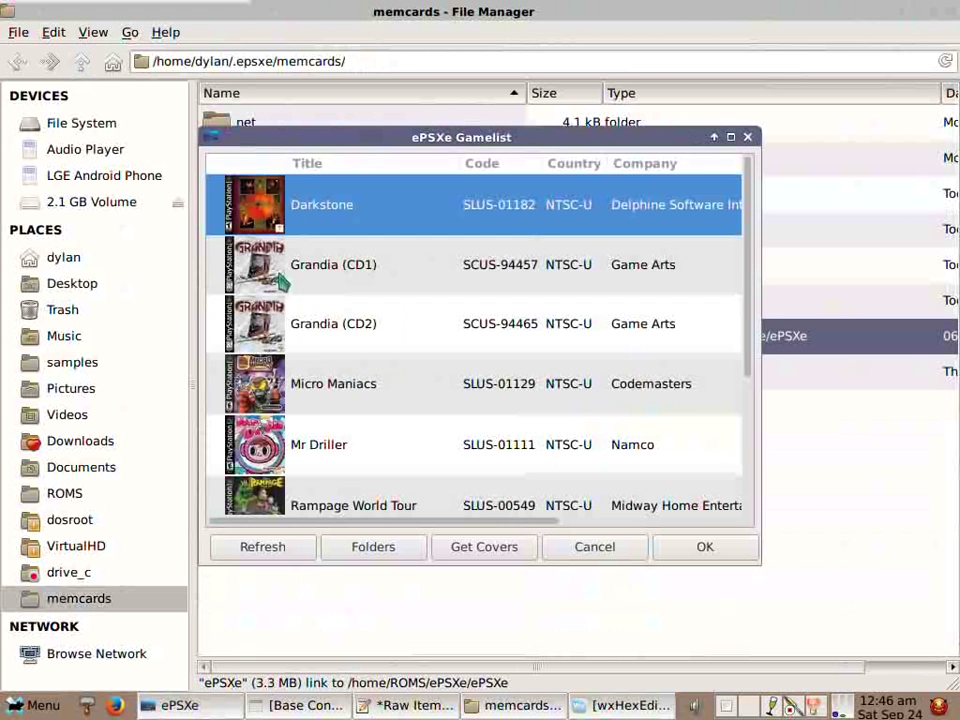
click(283, 278)
click(700, 548)
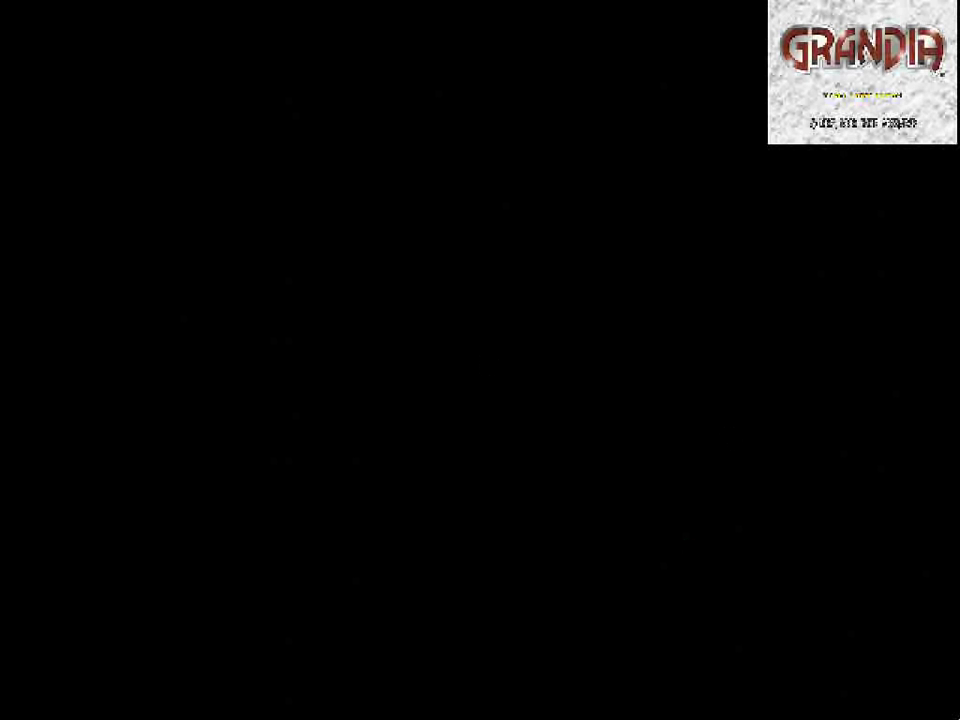
Load the Port of Parmesan save, entry 5 on the memory card in slot 1.
key(Return)
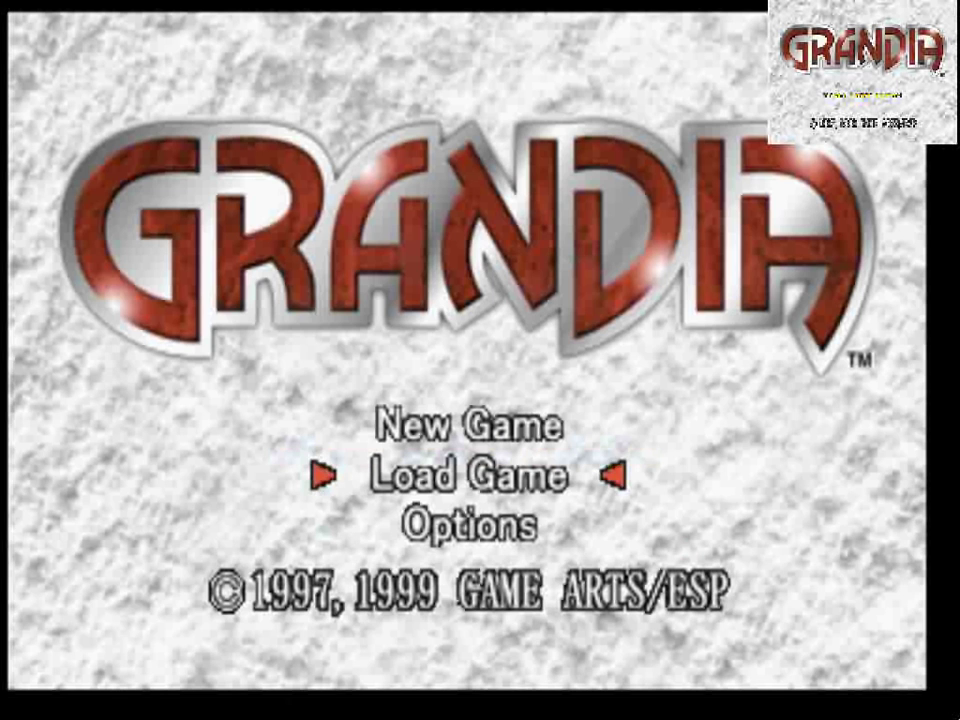
key(Return)
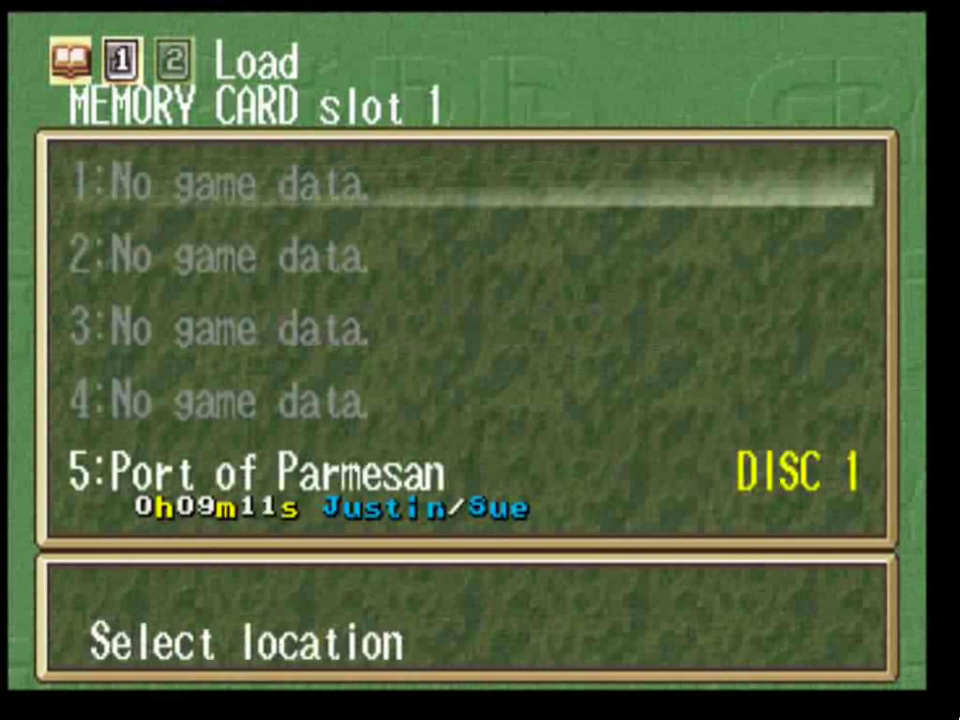
key(Down)
key(Return)
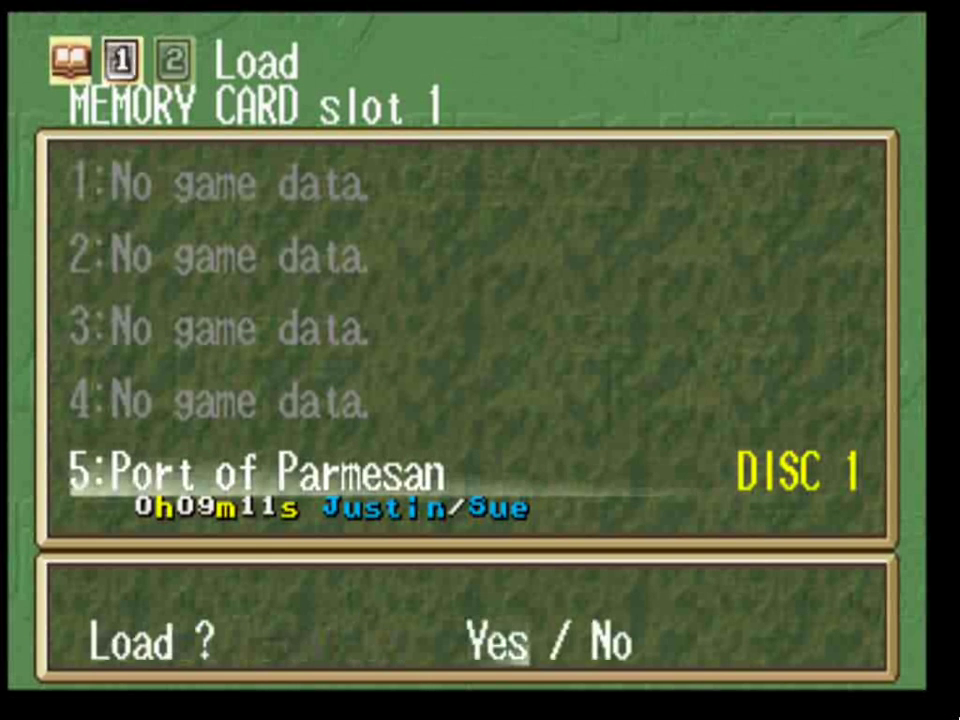
key(Return)
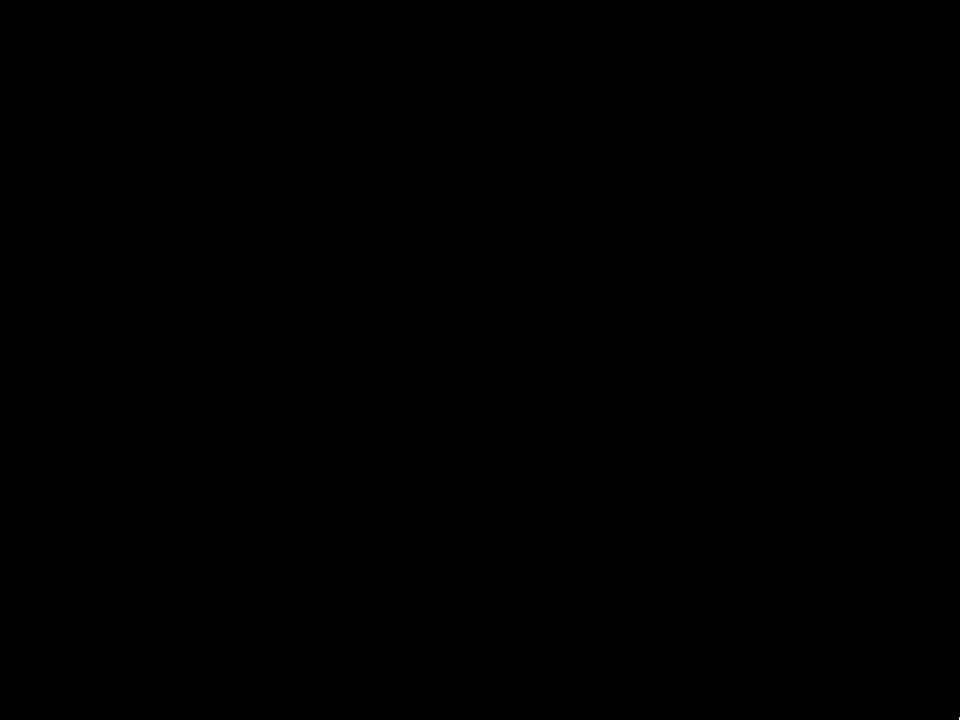
Walk Justin away from the save point and bring up his item inventory in the game.
key(Left)
key(Down)
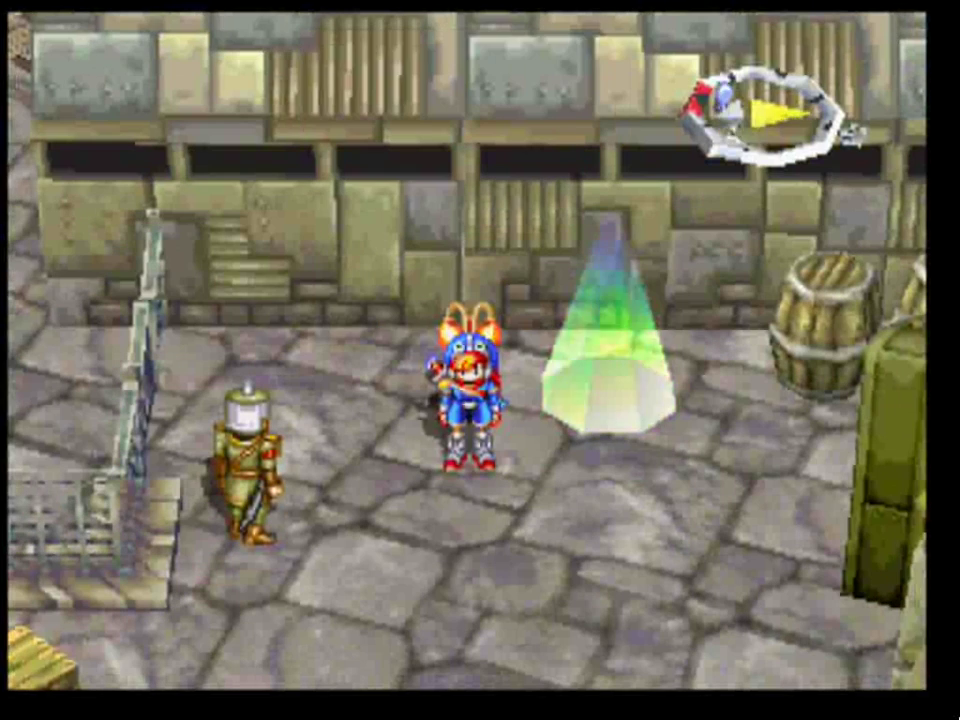
key(Down)
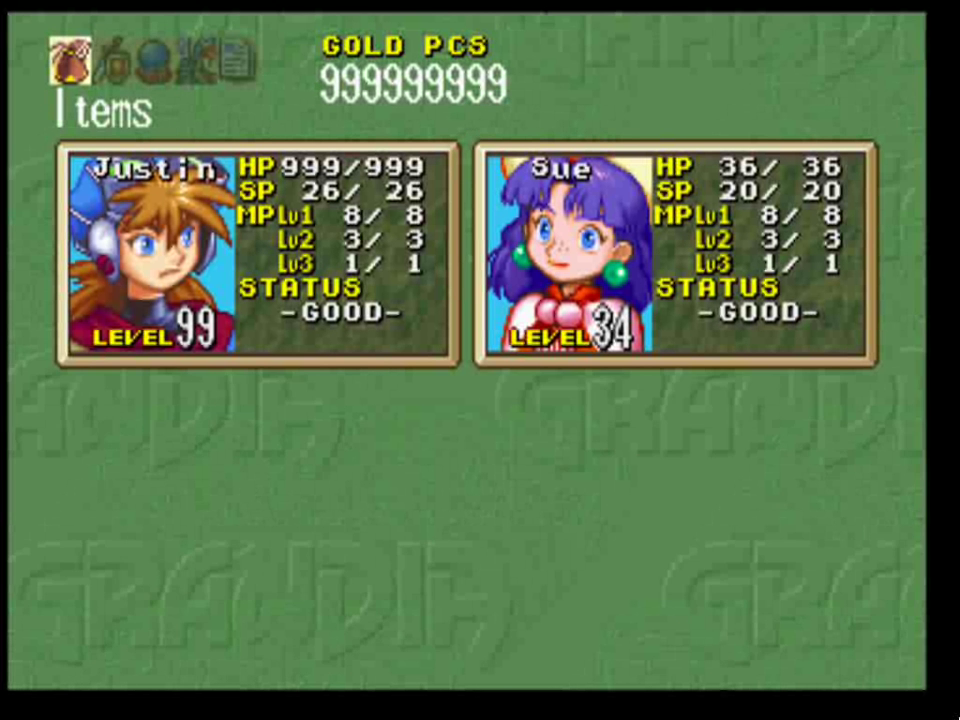
key(Right)
key(Left)
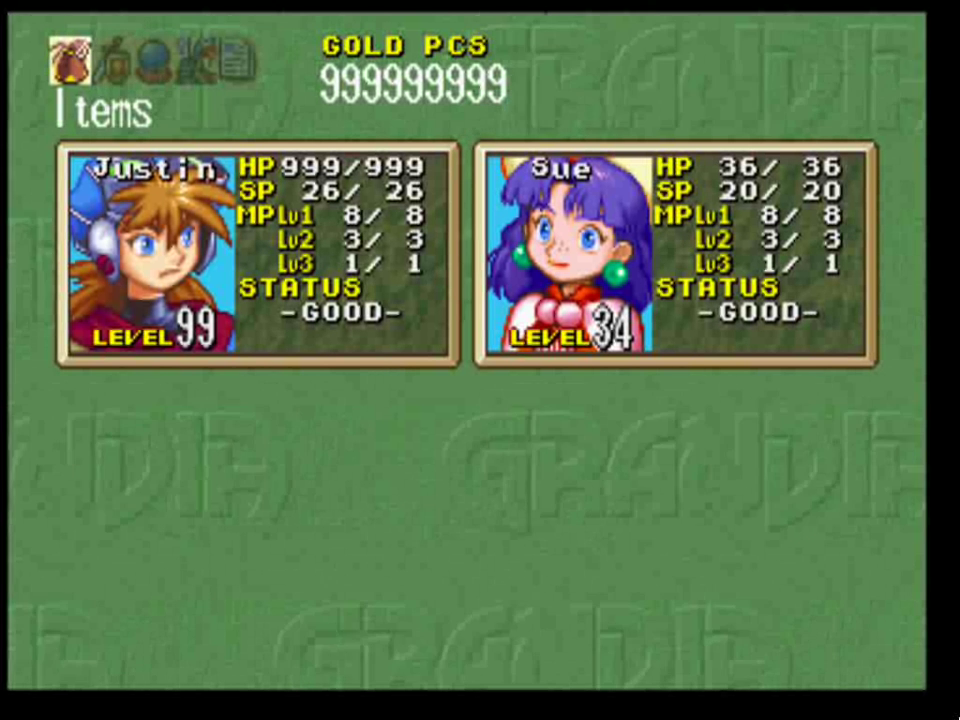
key(Right)
key(Left)
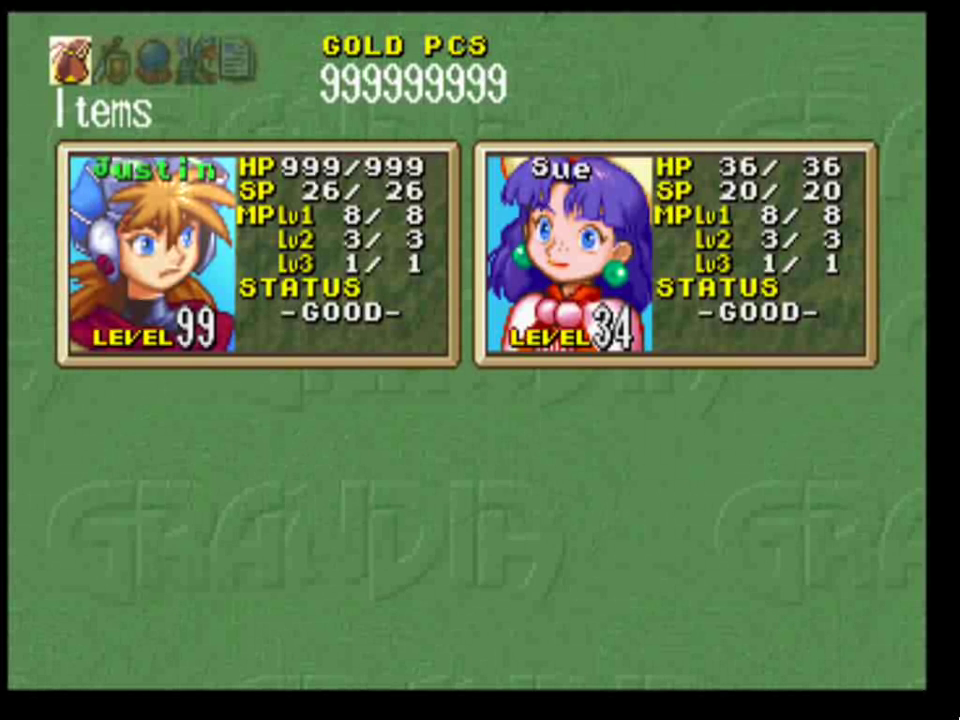
key(Return)
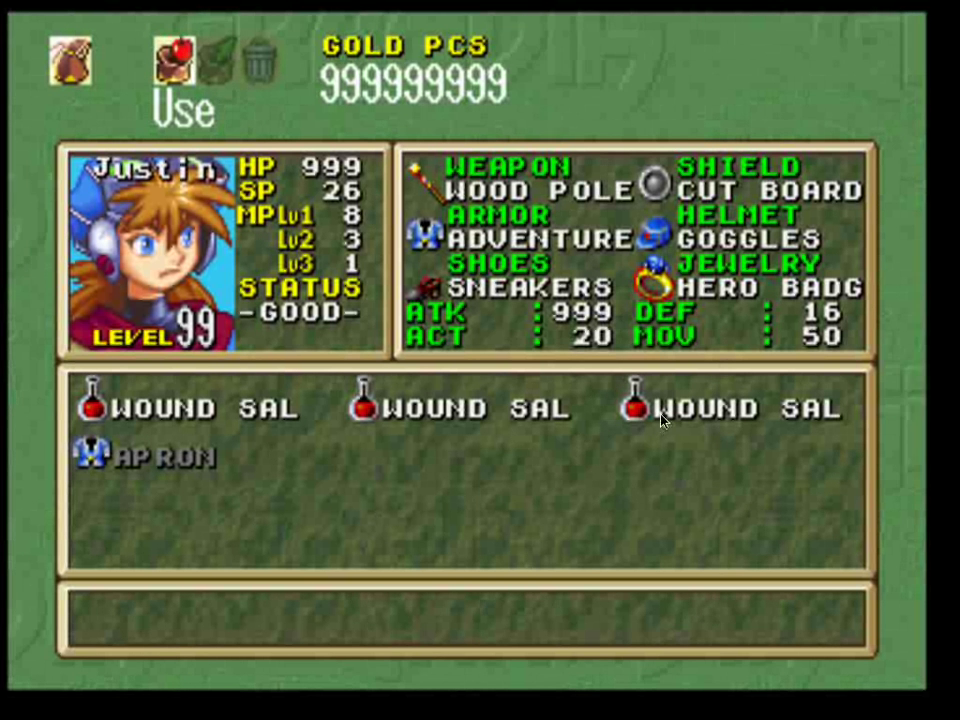
Examine the first Wound Salve and its possible targets in Justin's inventory, and return to the character selection.
key(Return)
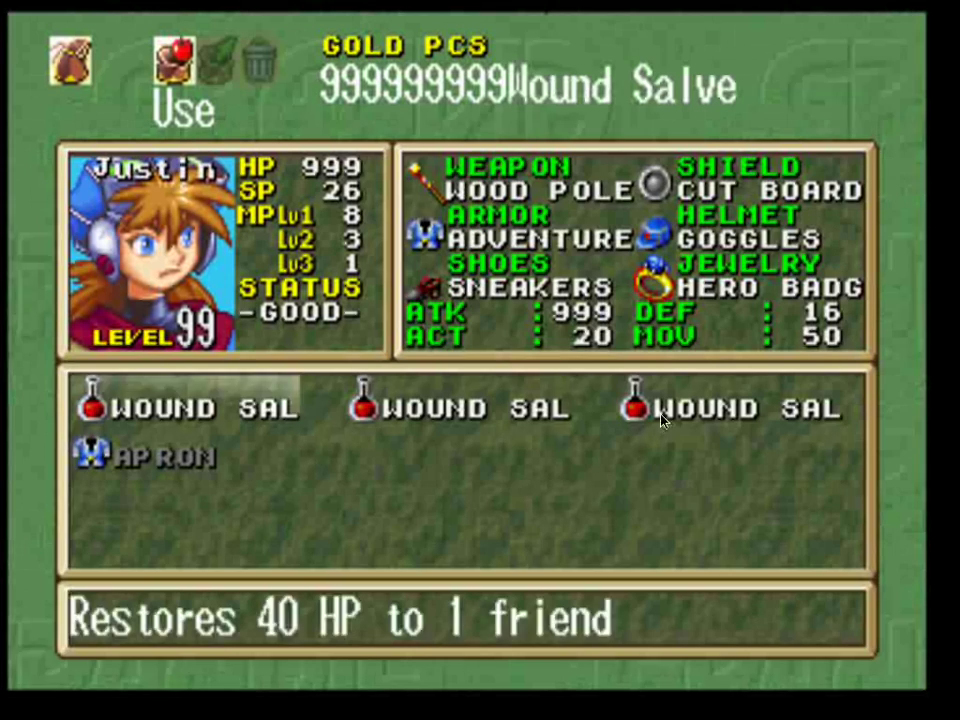
key(Return)
key(Right)
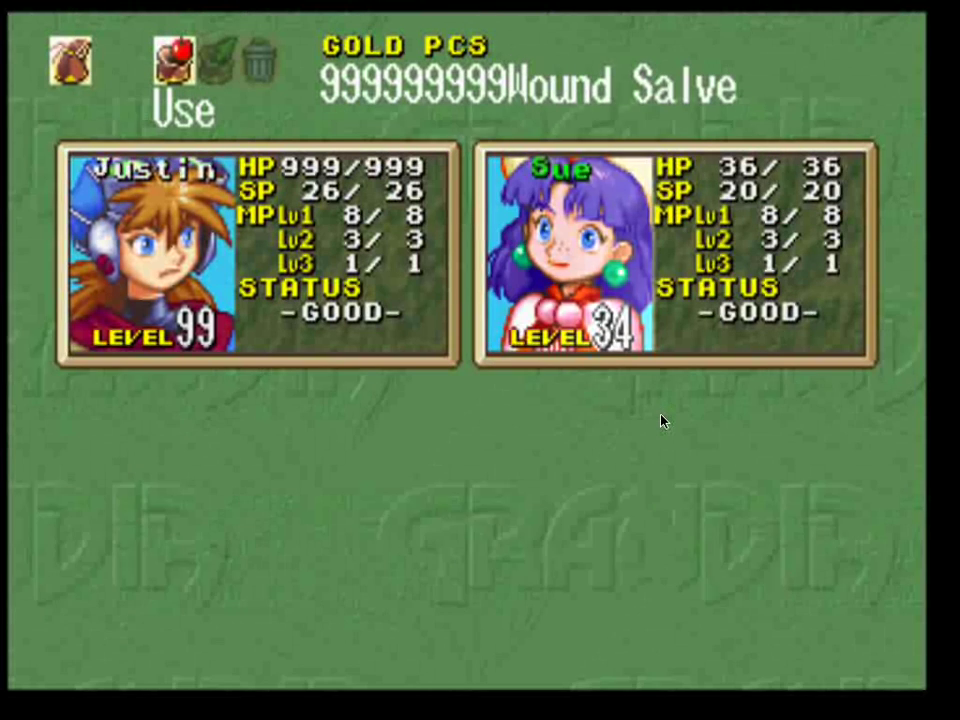
key(Escape)
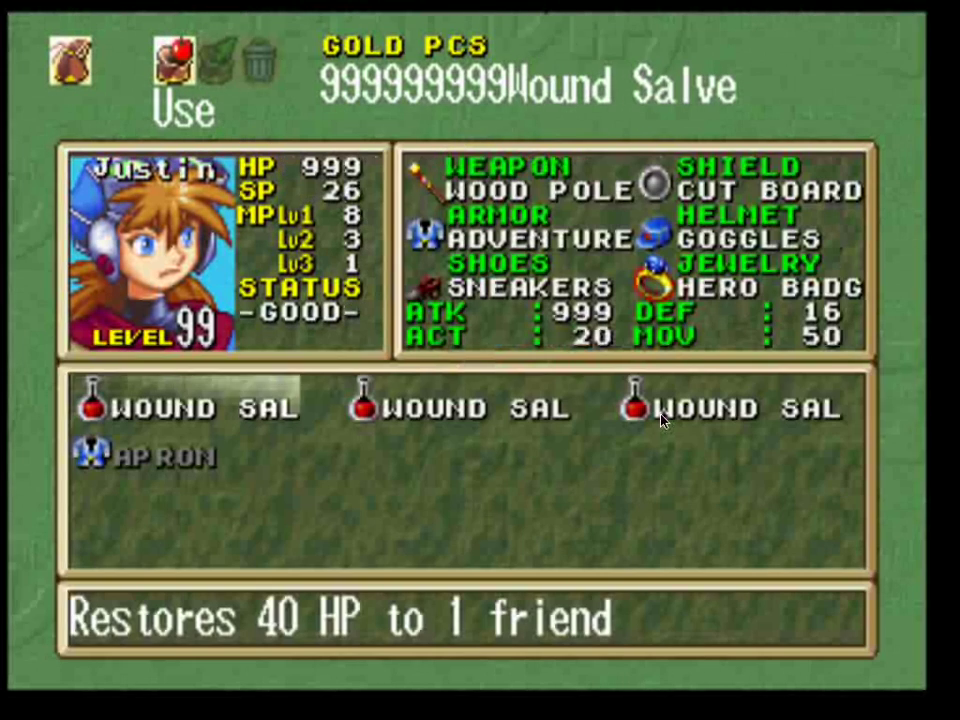
key(Return)
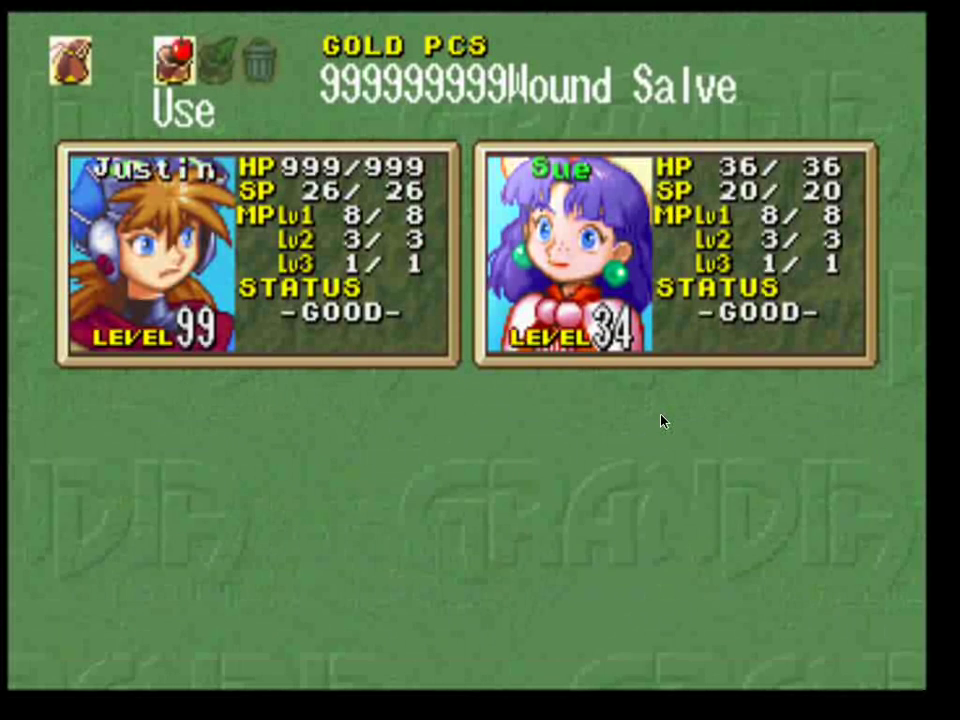
key(Left)
key(Escape)
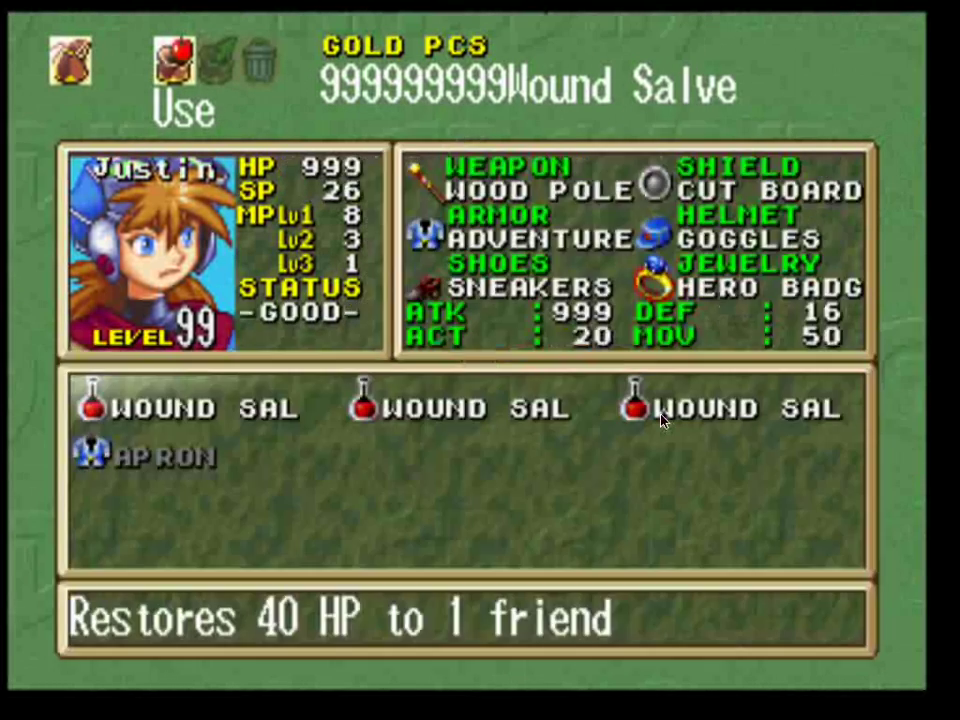
key(Escape)
key(Escape)
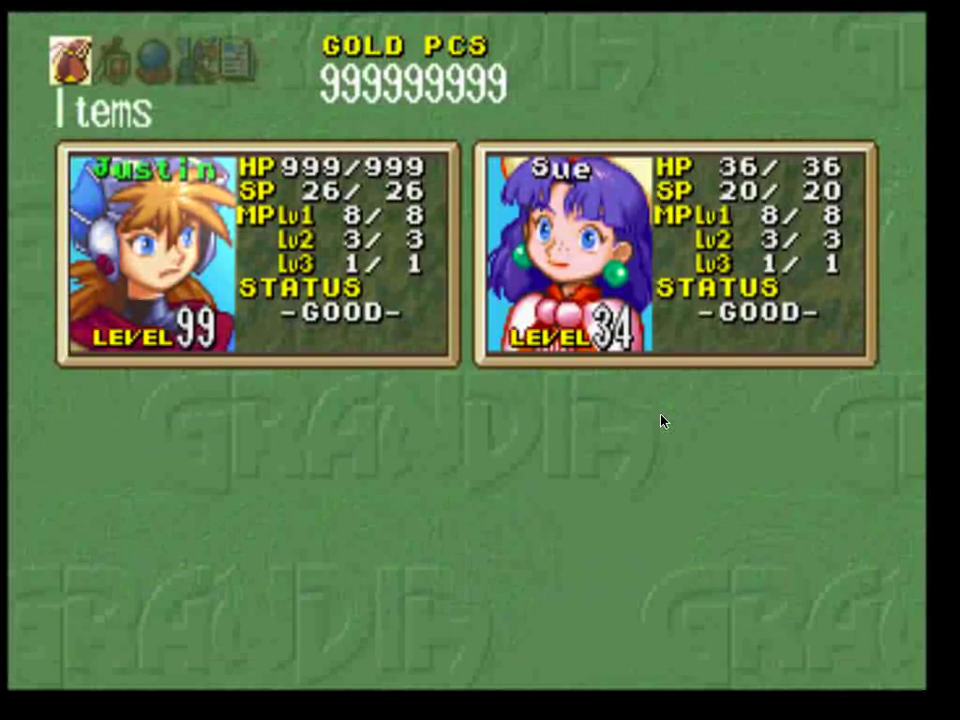
Check Justin's item inventory again and inspect Sue's items.
key(Return)
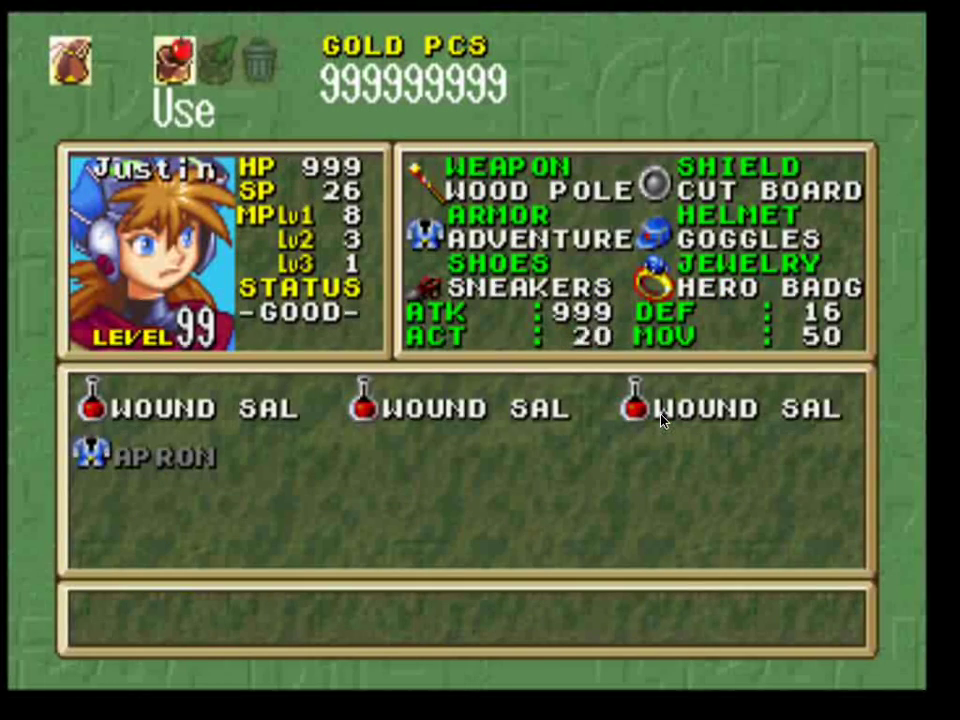
key(Escape)
key(Right)
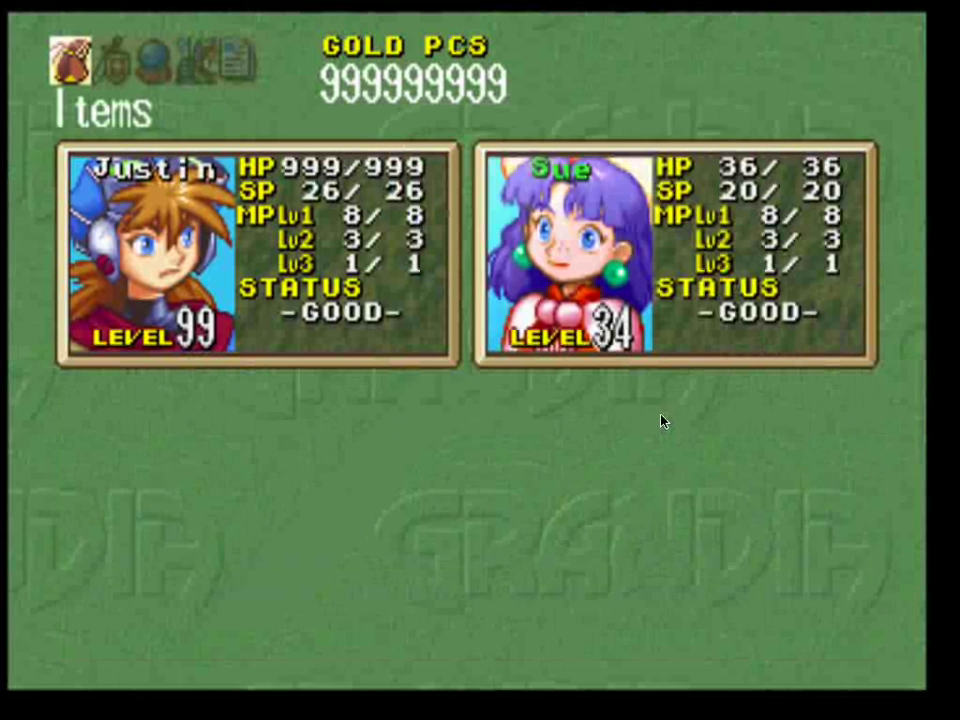
key(Return)
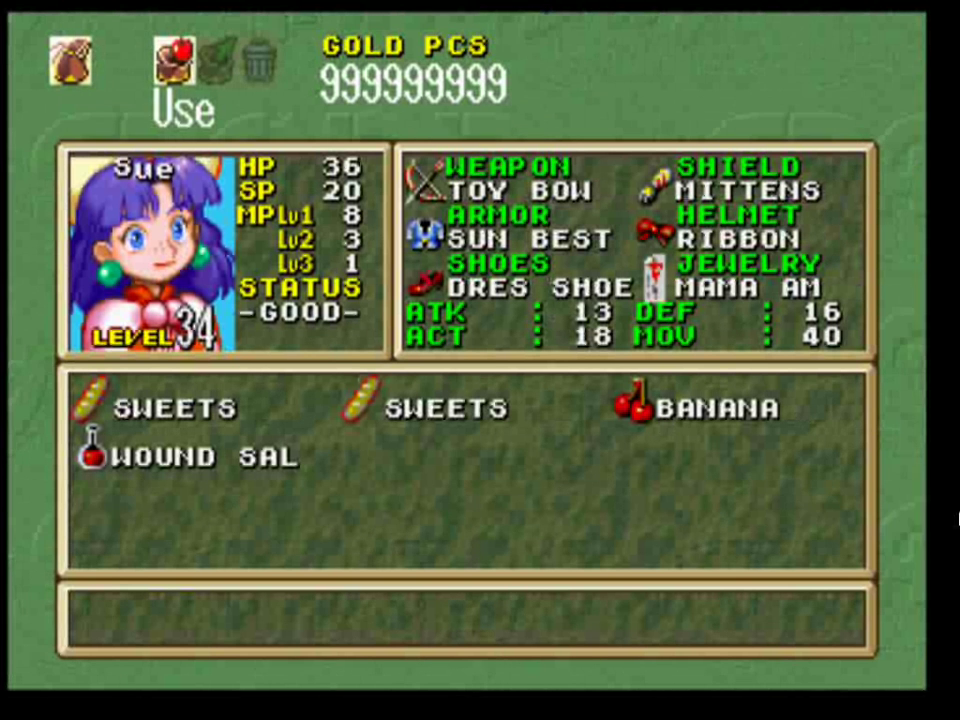
Exit the game and ePSXe, and close the raw item data document without saving its changes.
key(Escape)
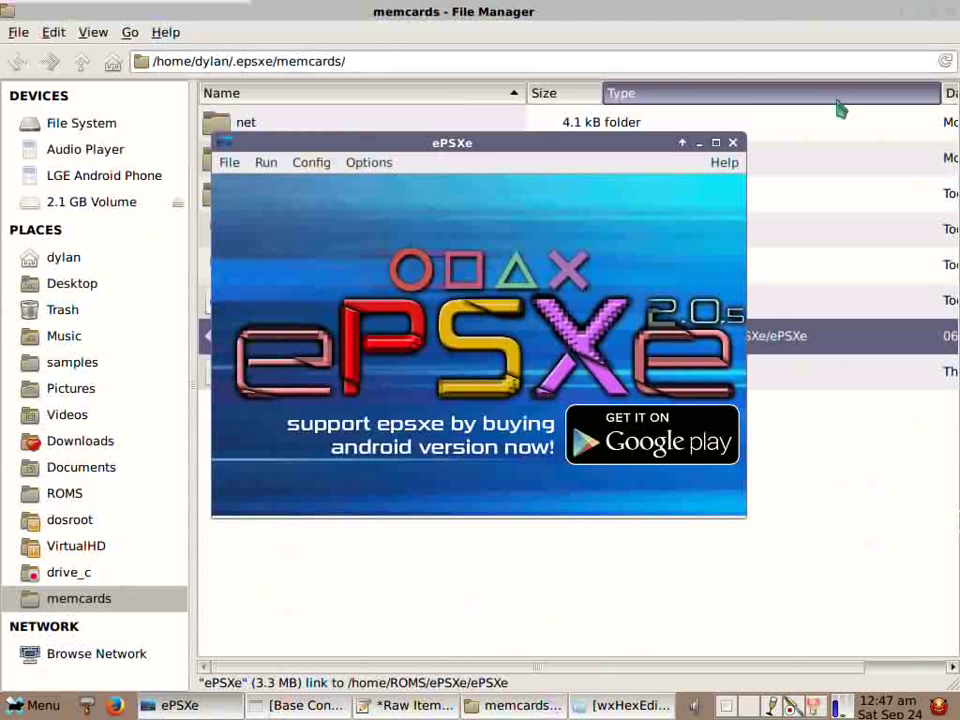
click(733, 143)
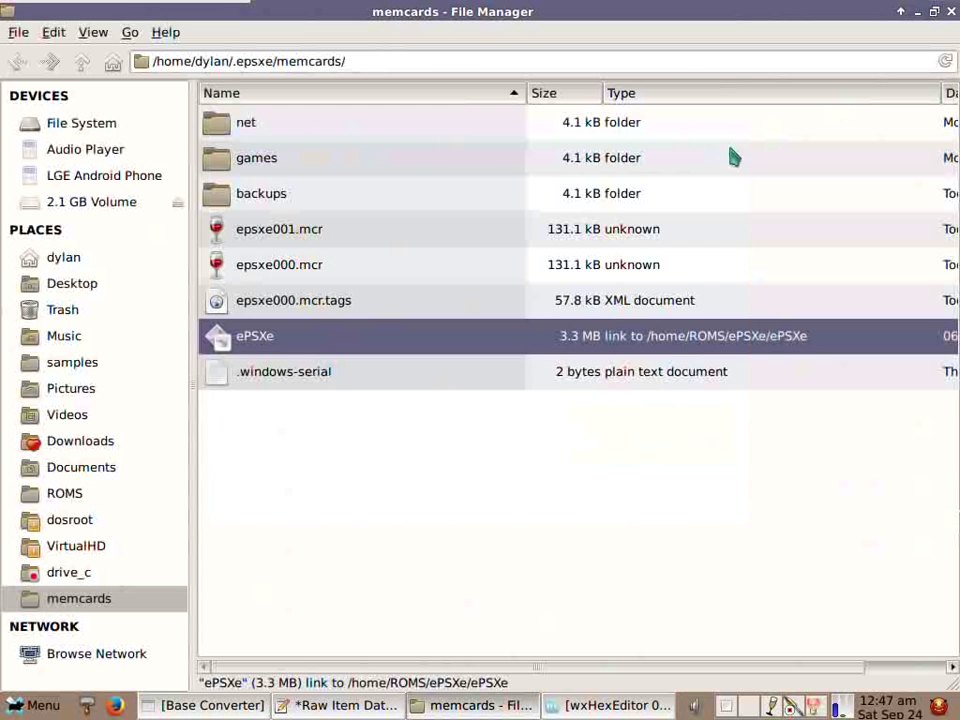
right_click(345, 705)
click(340, 682)
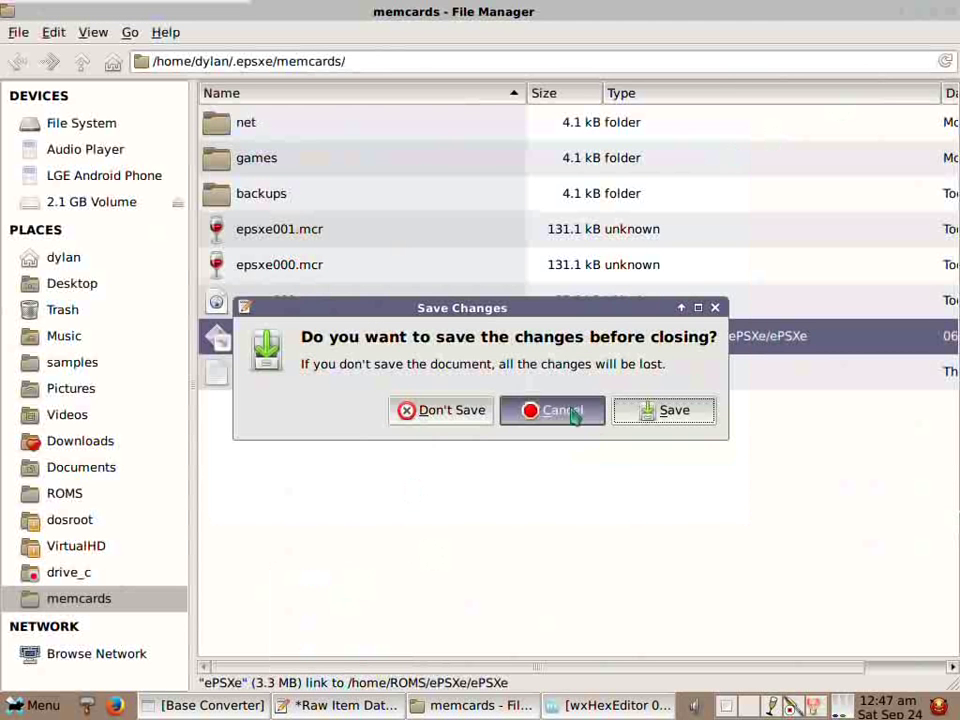
click(441, 410)
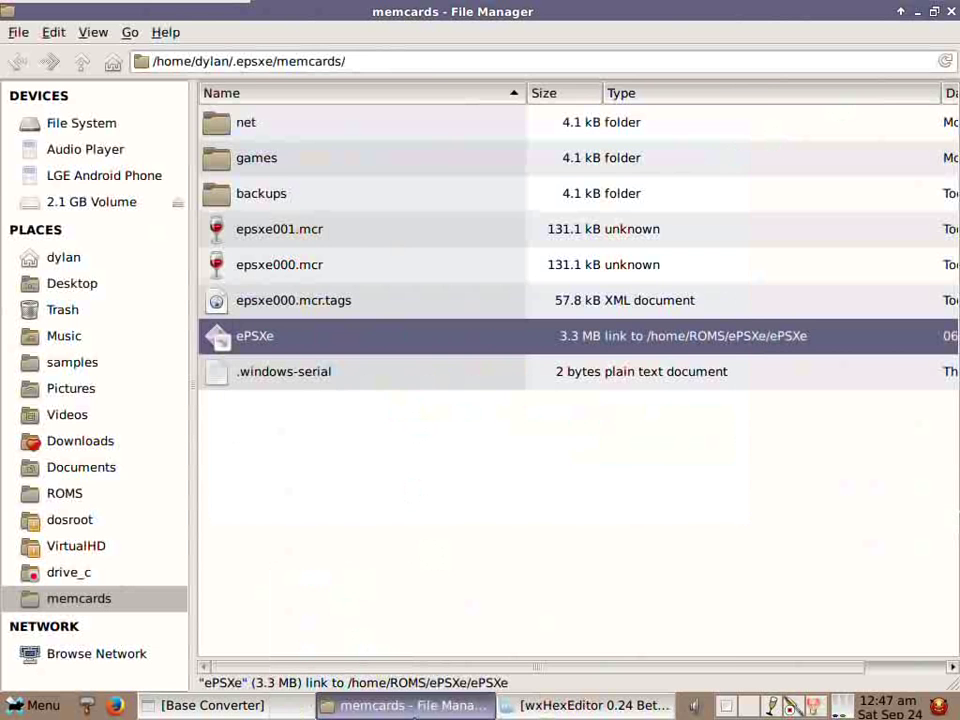
Switch to wxHexEditor and review Justin's character data block from offset 9360 to 9471.
click(580, 705)
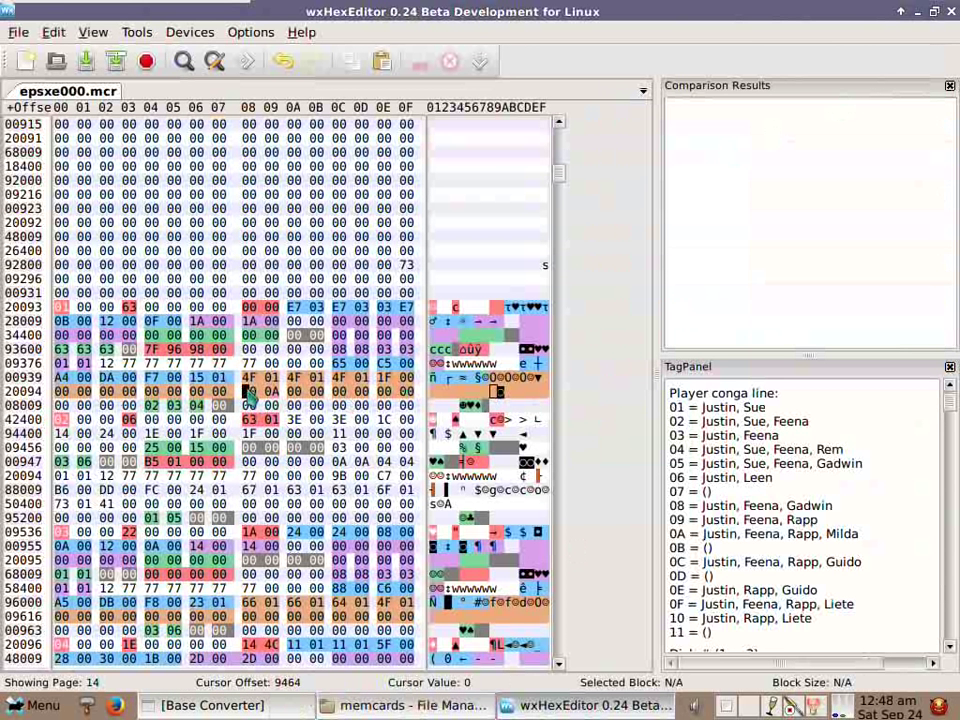
drag(61, 307, 407, 398)
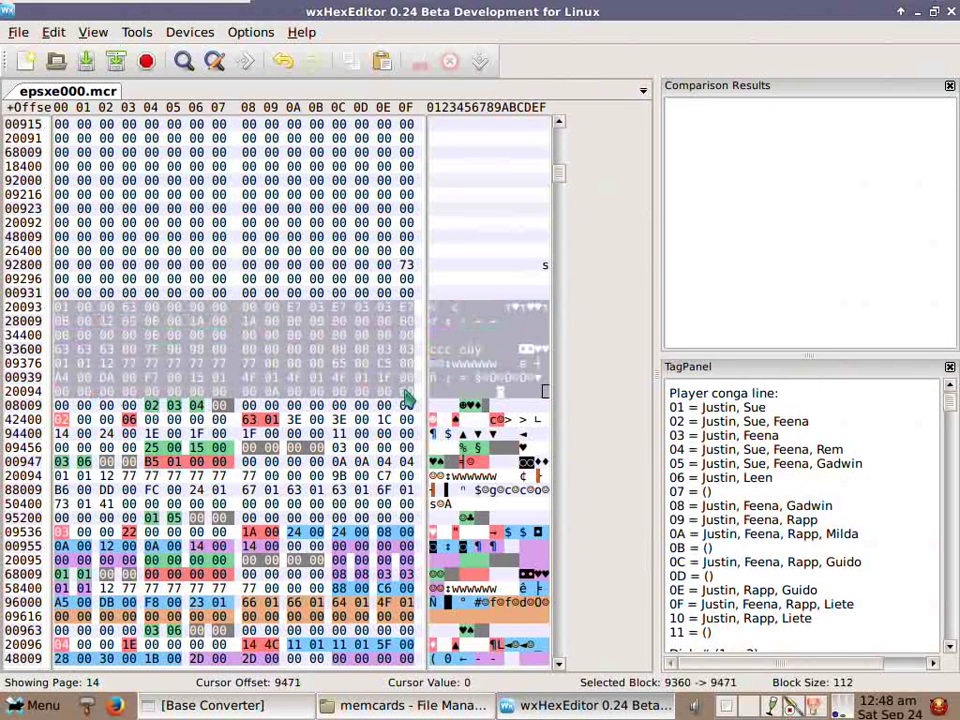
click(249, 395)
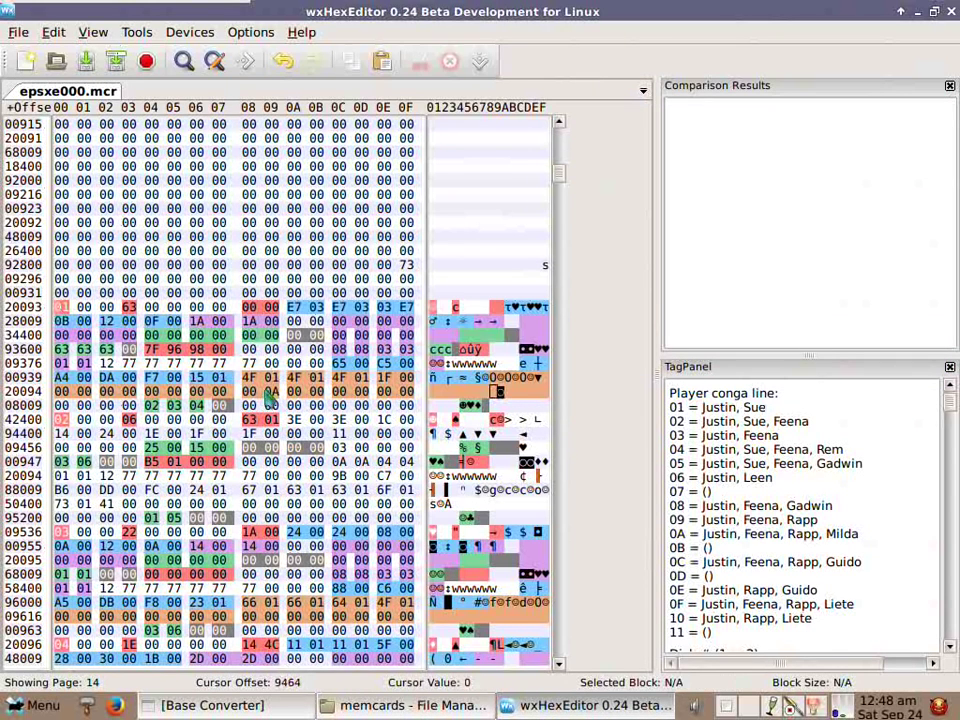
Set the byte at offset 9465 to 00 and the byte at 9464 to 0A, and save epsxe000.mcr.
click(277, 394)
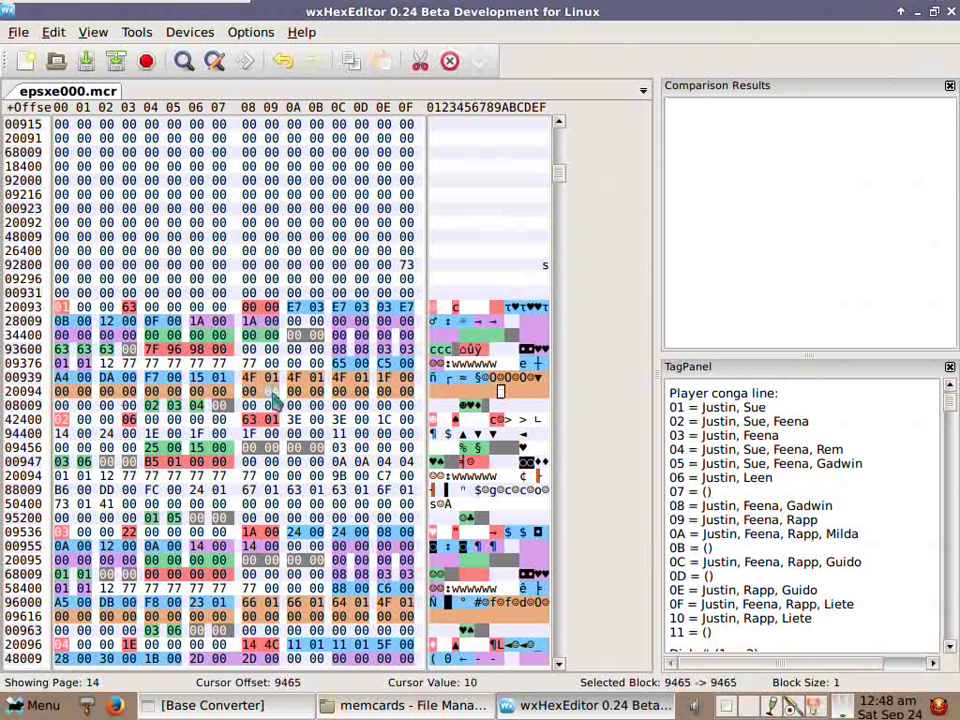
right_click(275, 400)
click(276, 401)
click(246, 395)
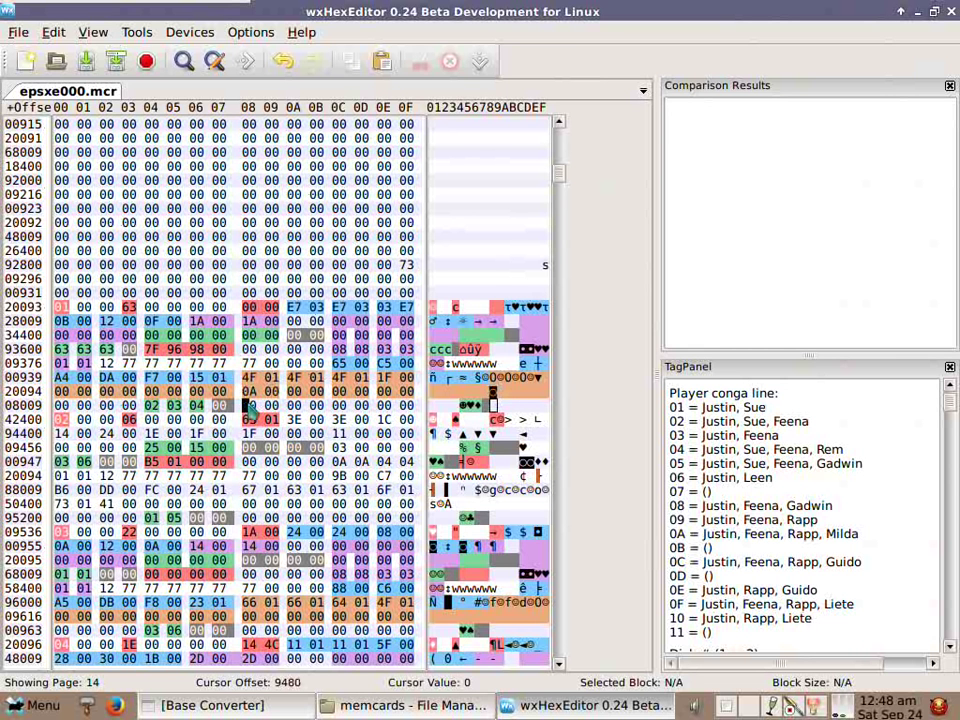
click(18, 32)
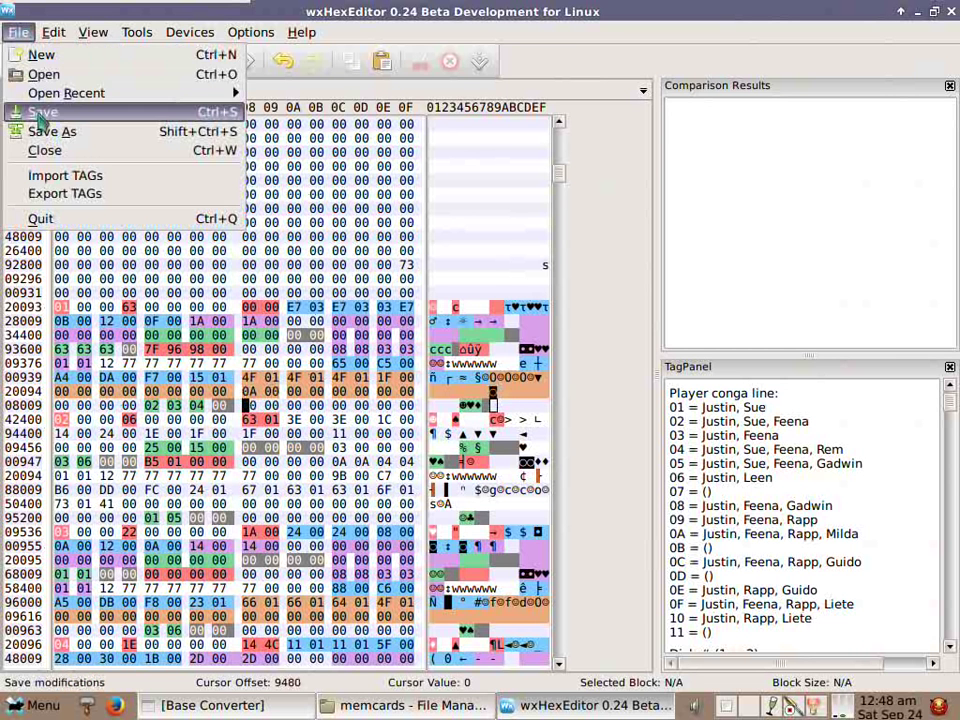
click(36, 112)
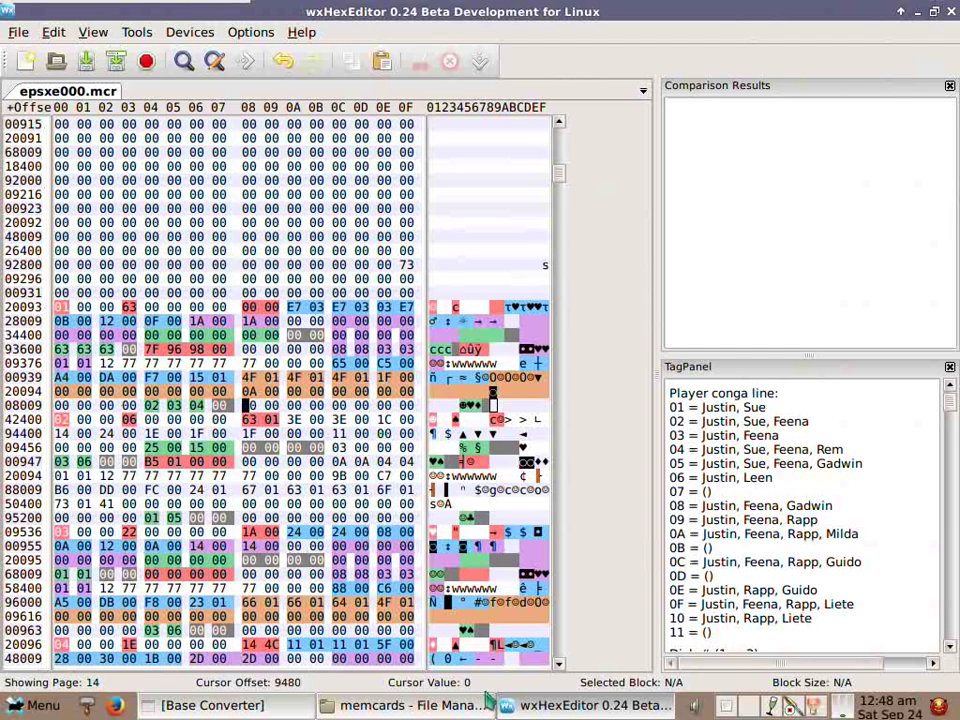
click(415, 705)
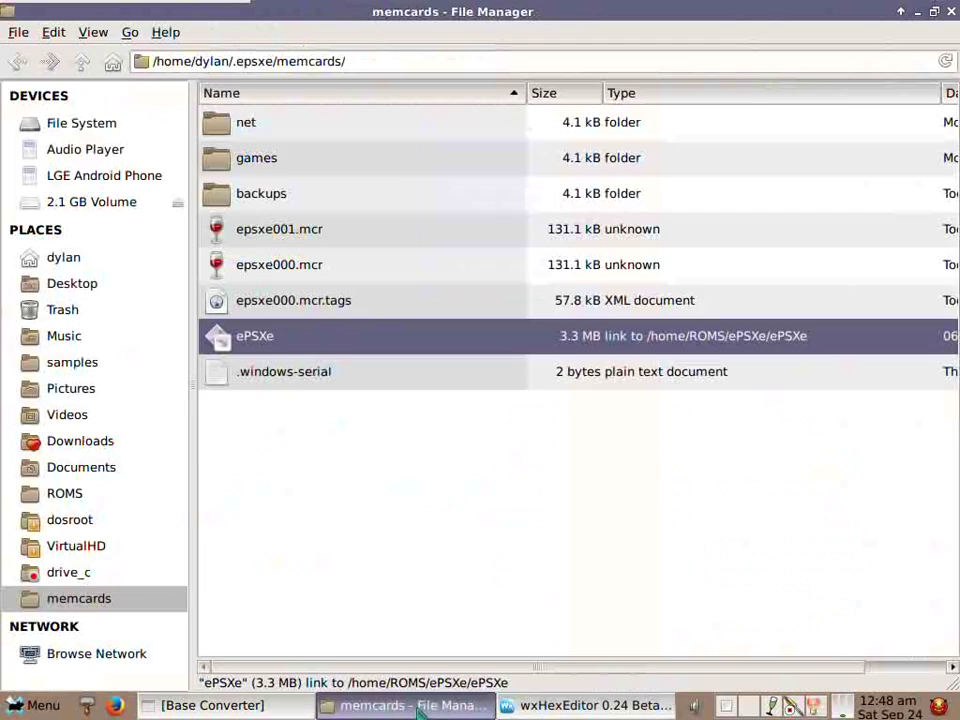
click(420, 706)
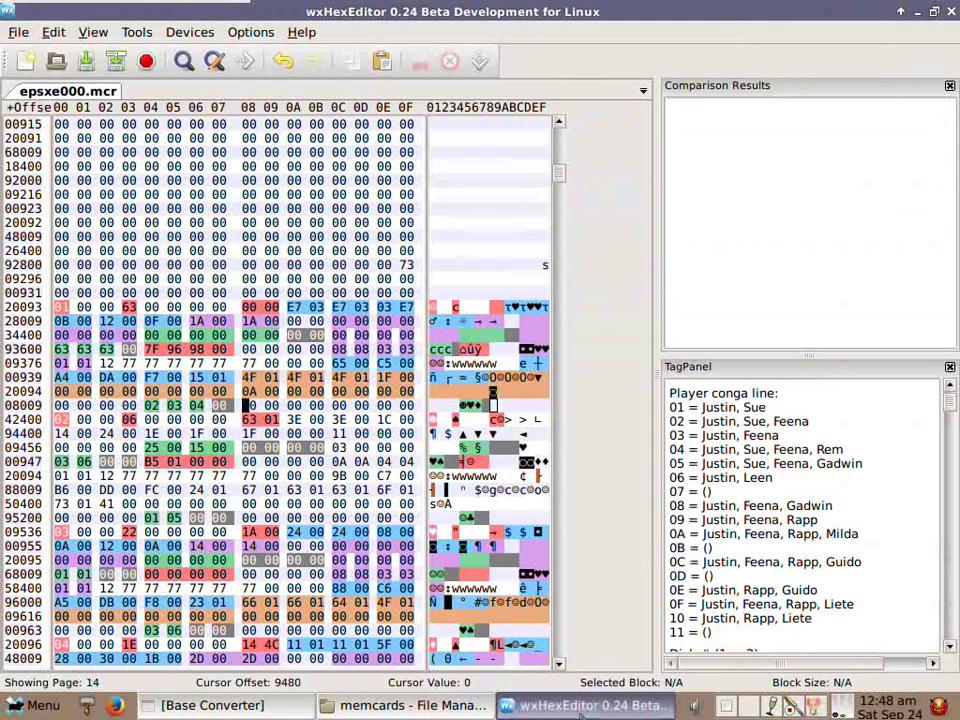
Switch to the memcards folder, launch ePSXe and start Grandia from its game list.
click(415, 705)
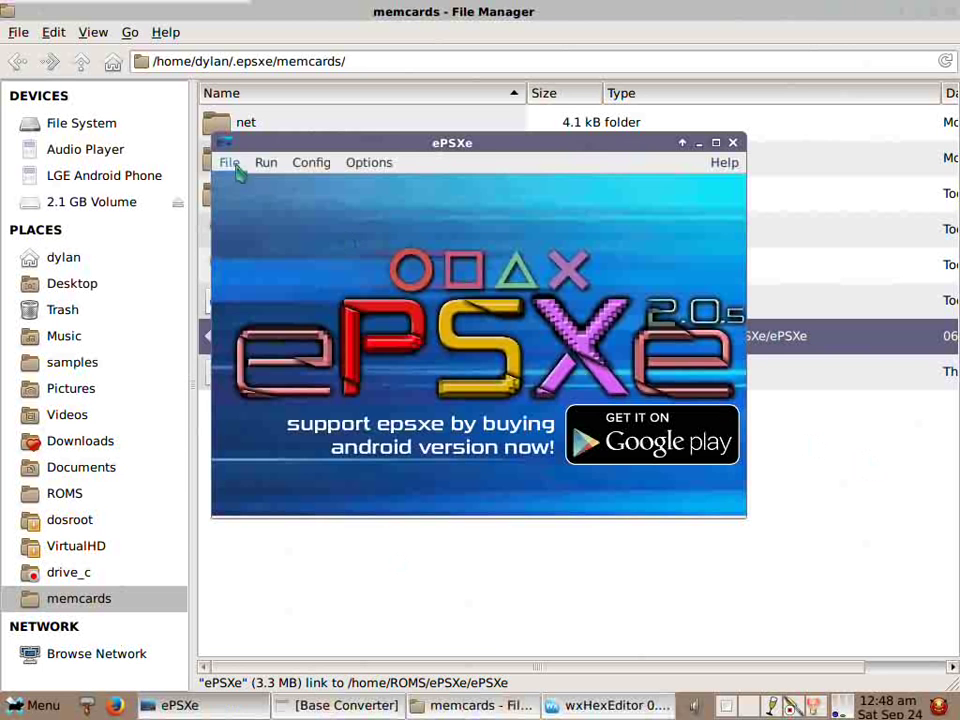
click(233, 166)
click(255, 278)
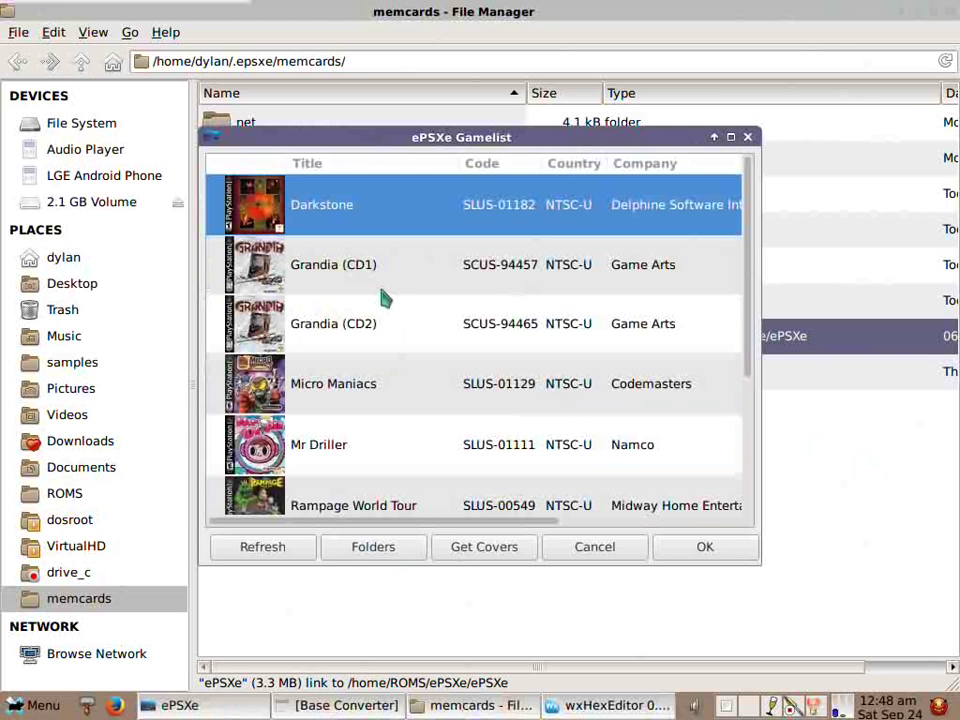
click(341, 301)
click(692, 547)
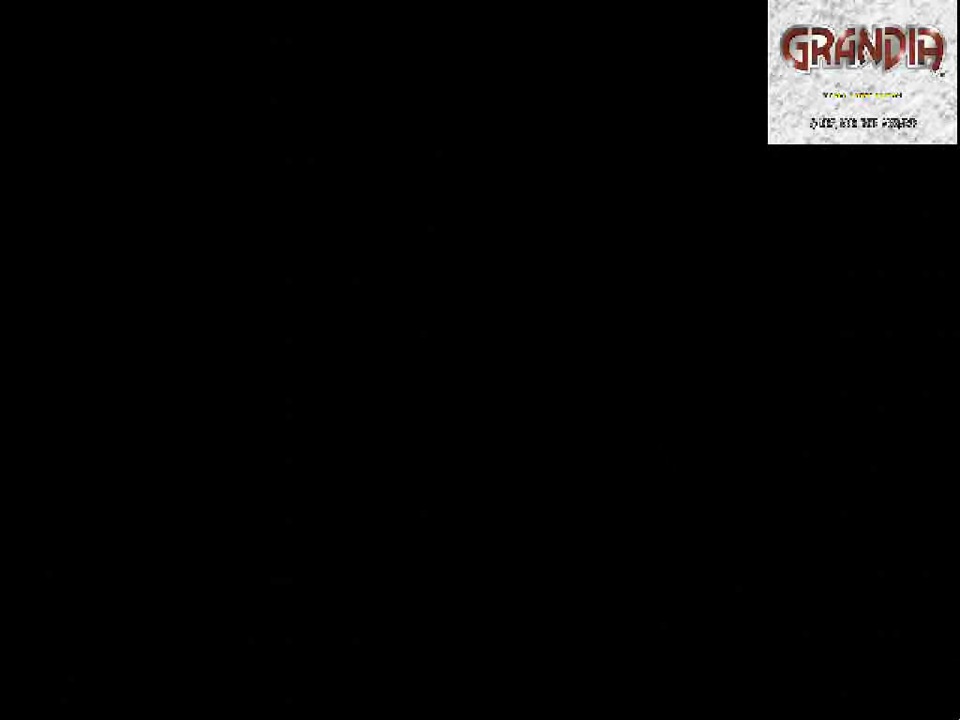
Load the Port of Parmesan save in location 5 of memory card slot 1.
key(Return)
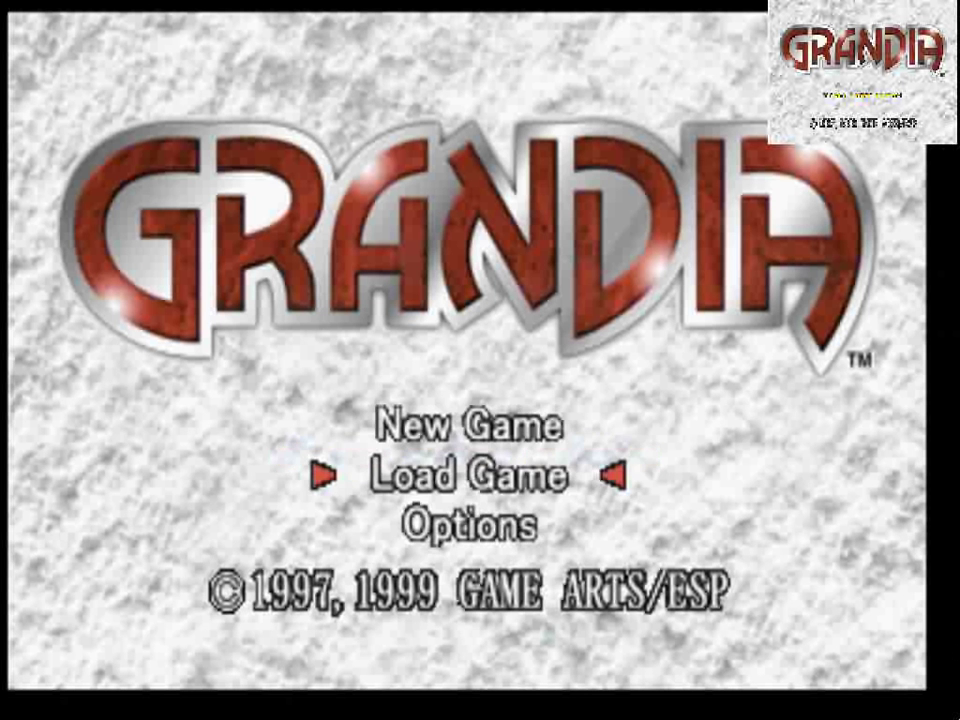
key(Return)
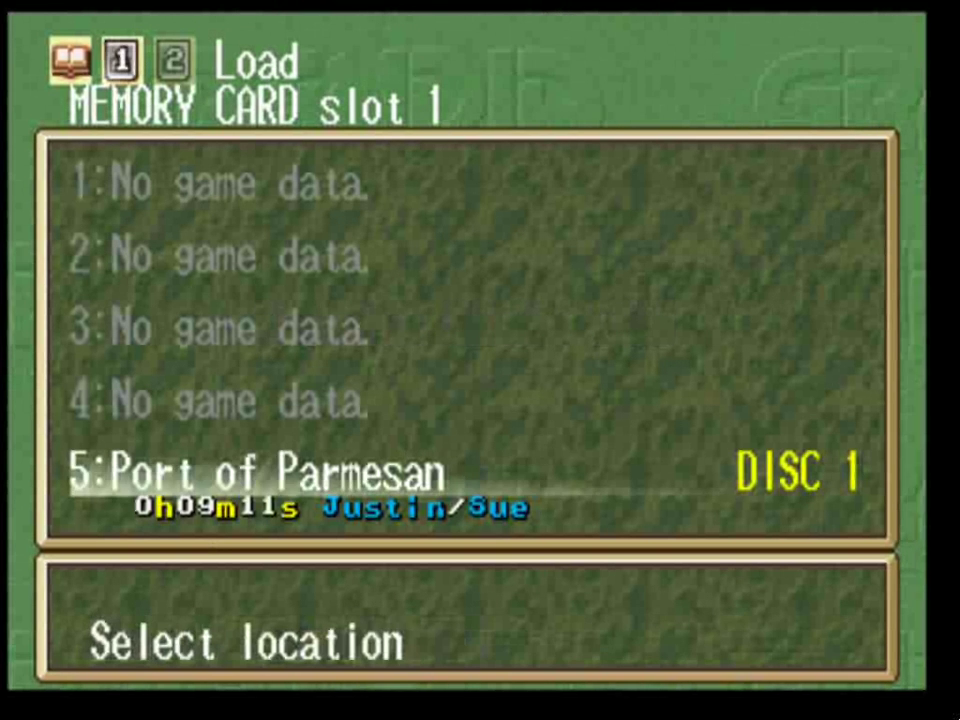
key(Return)
key(Return)
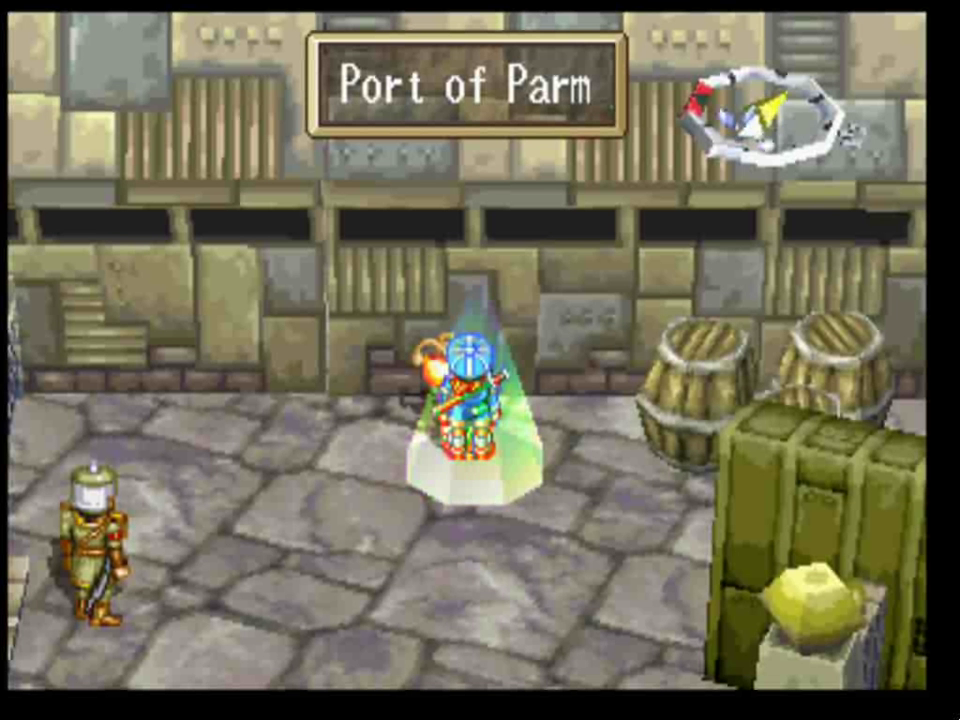
Inspect Justin's item inventory in the game, and exit the game and ePSXe.
key(Left)
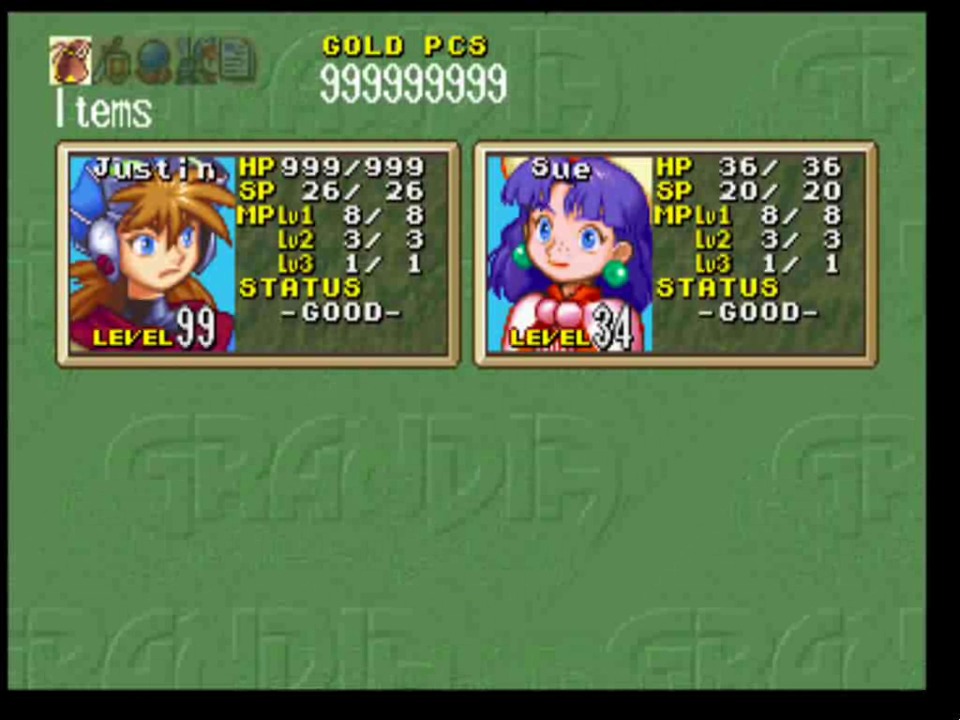
key(Return)
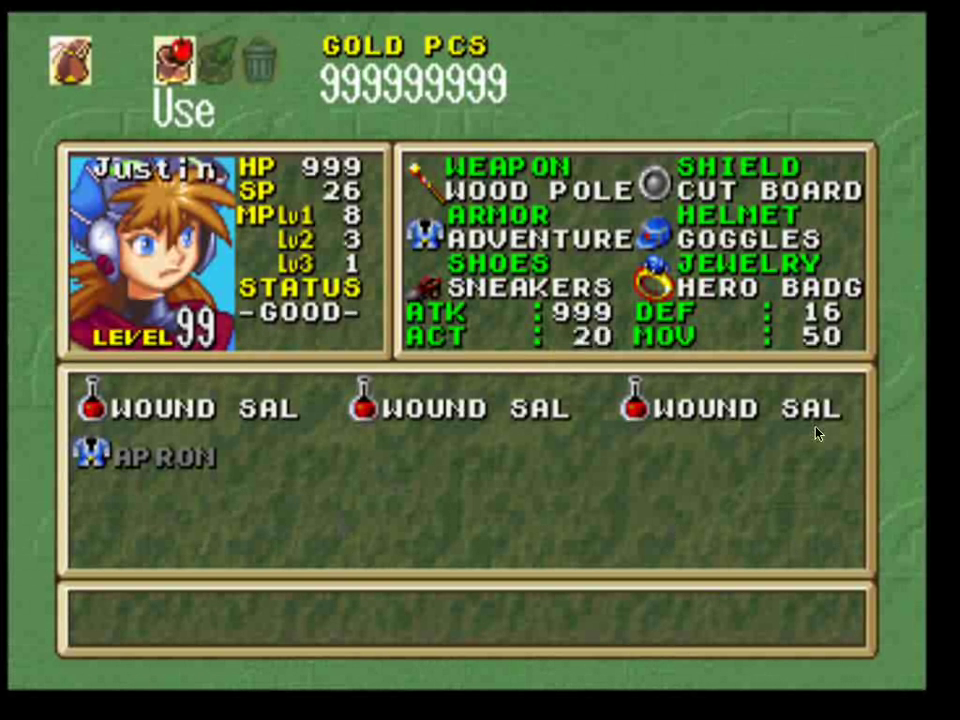
key(Escape)
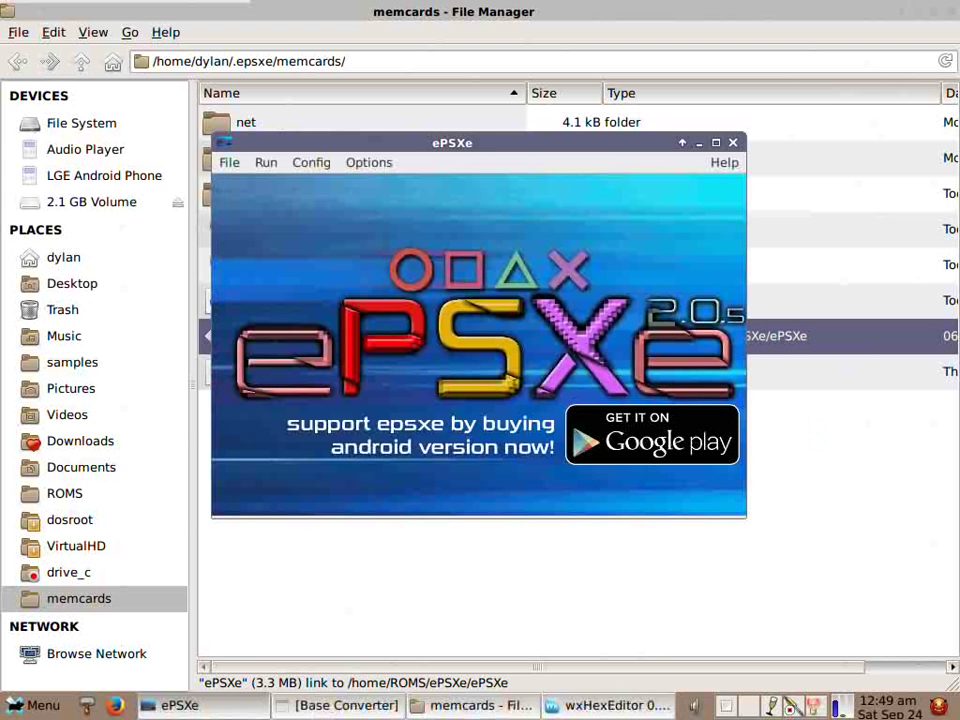
click(732, 143)
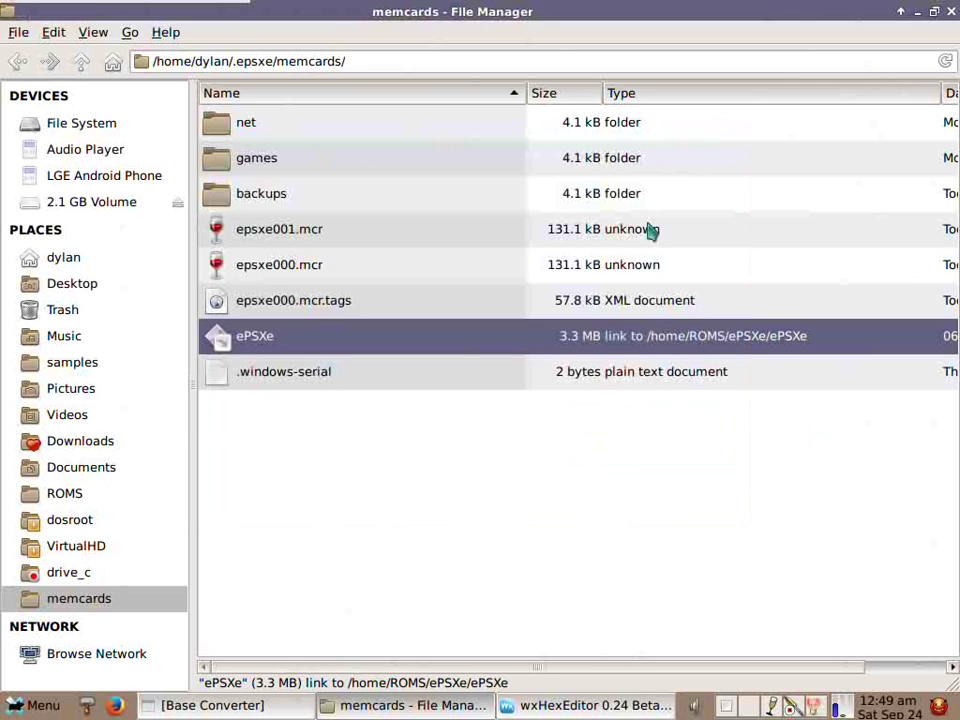
In wxHexEditor, set the byte at offset 9464 to 00 and the byte at 9456 to 0A, and save epsxe000.mcr.
click(590, 705)
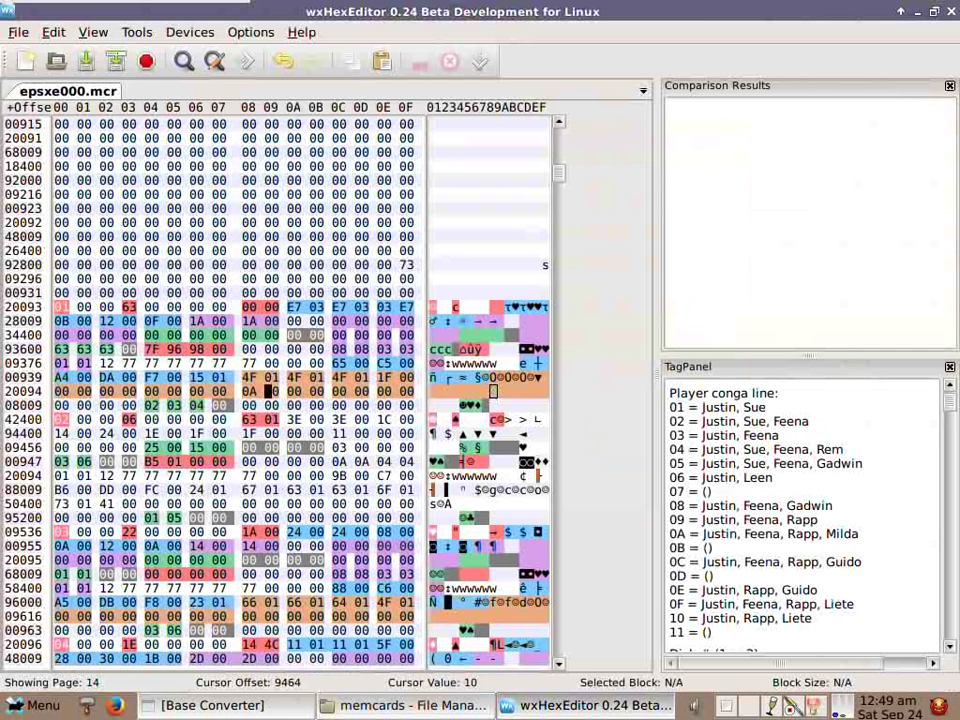
text(0)
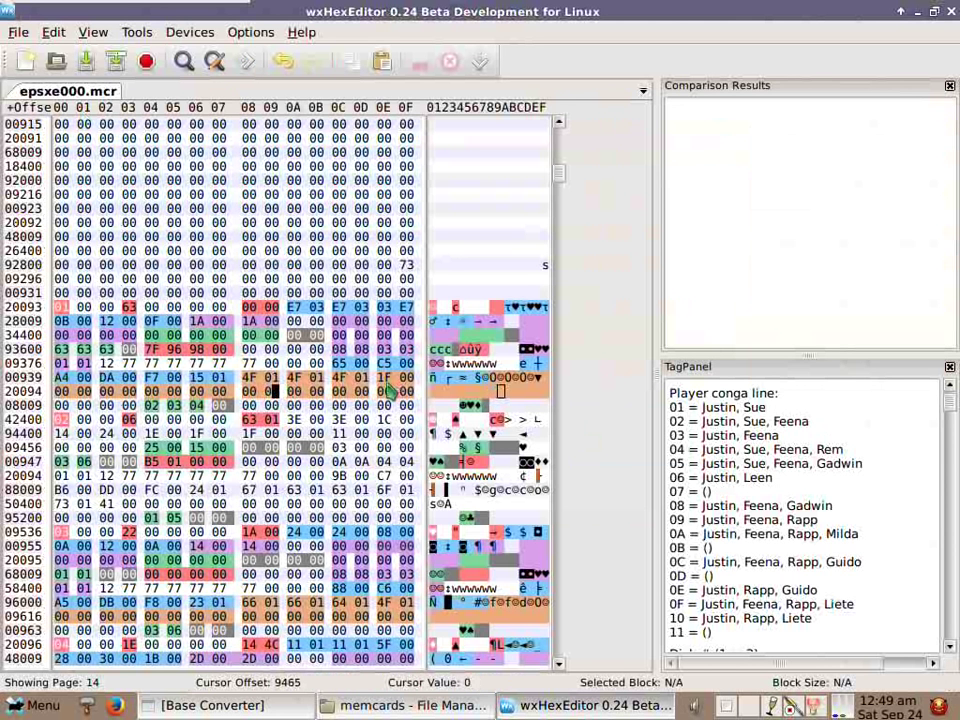
click(59, 391)
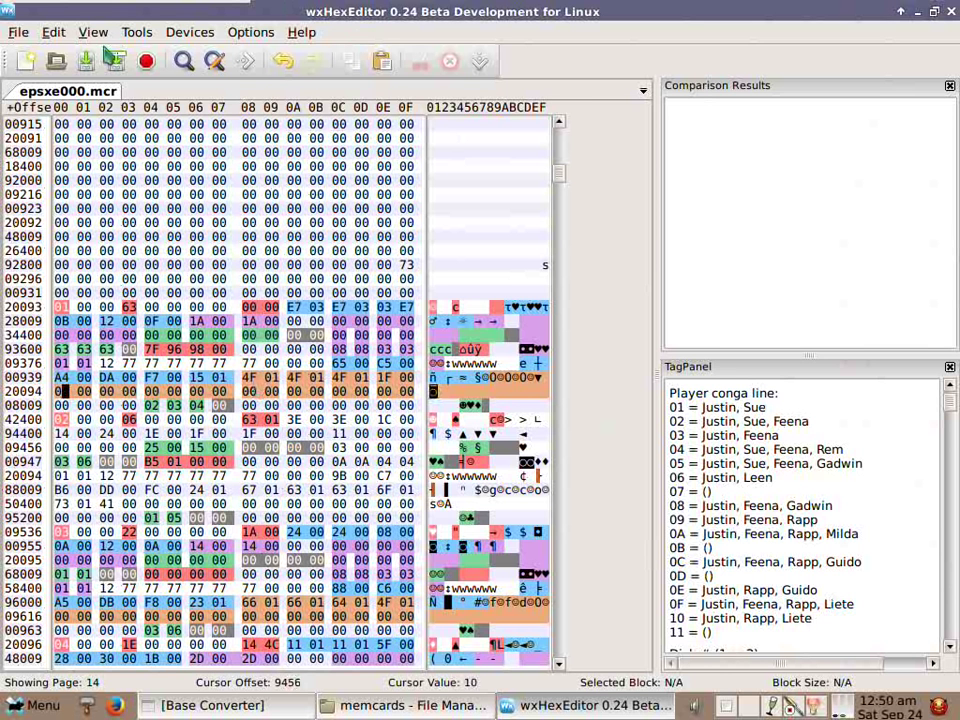
click(18, 32)
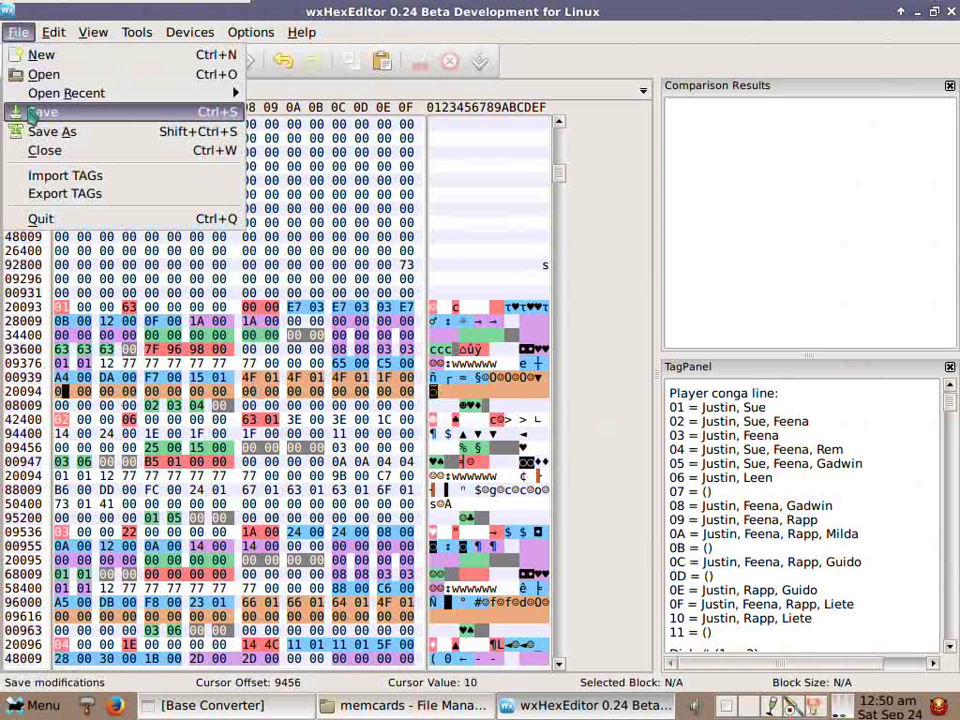
click(33, 112)
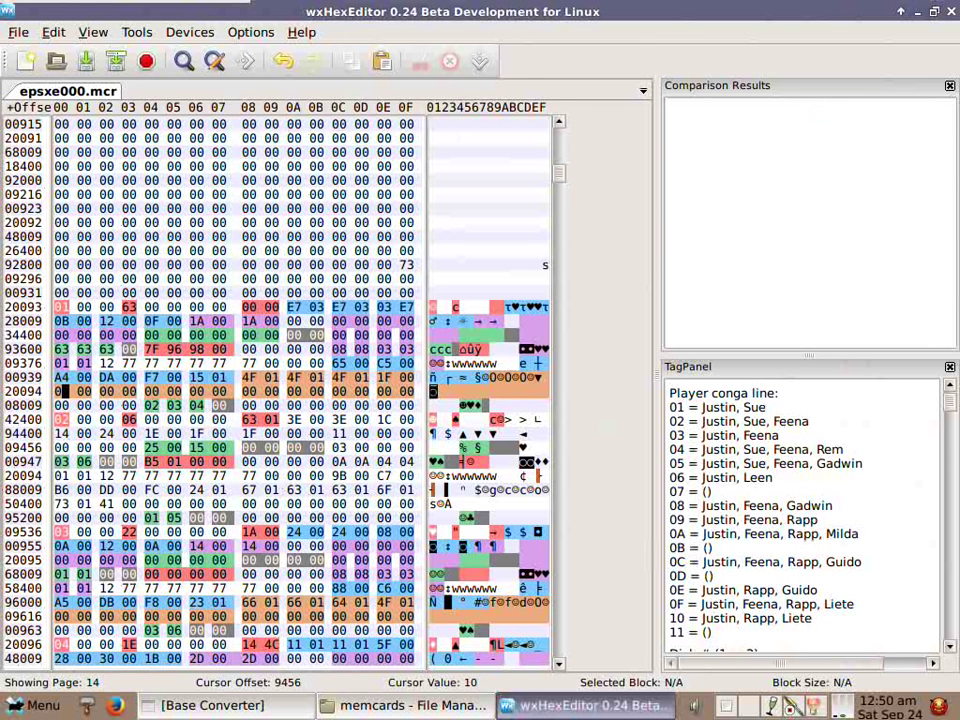
Return to the memcards folder, relaunch ePSXe and start Grandia from its game list.
click(557, 712)
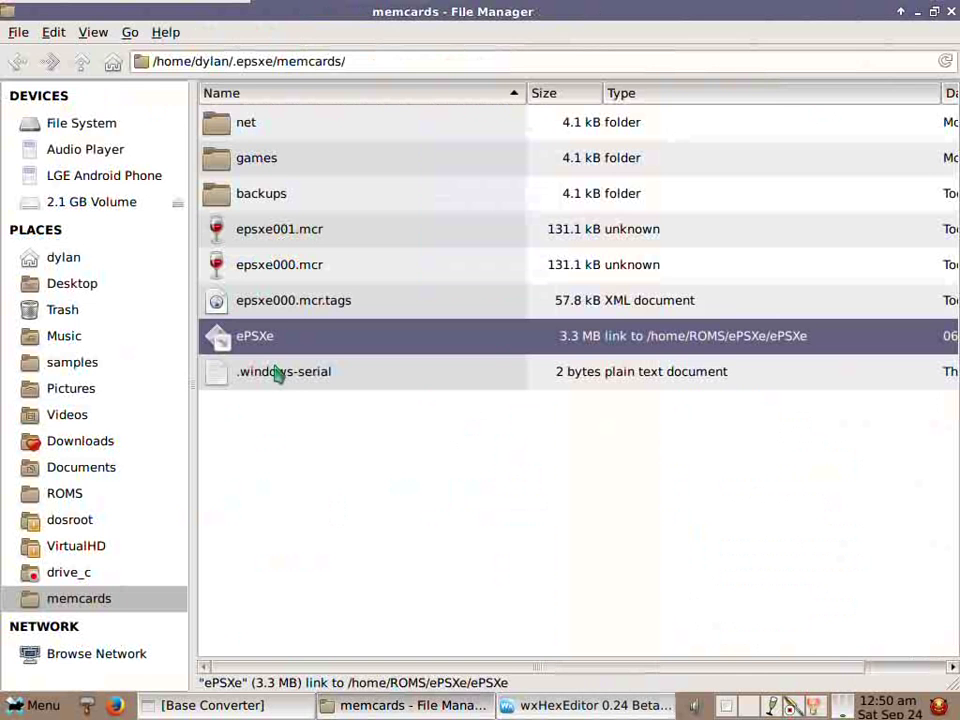
double_click(262, 338)
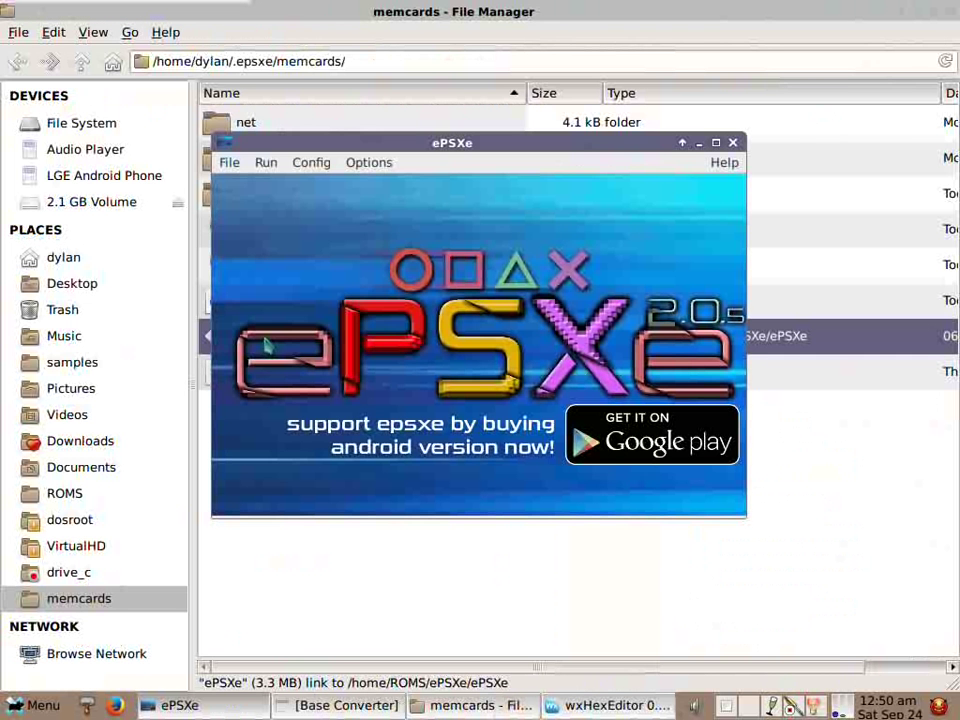
click(229, 163)
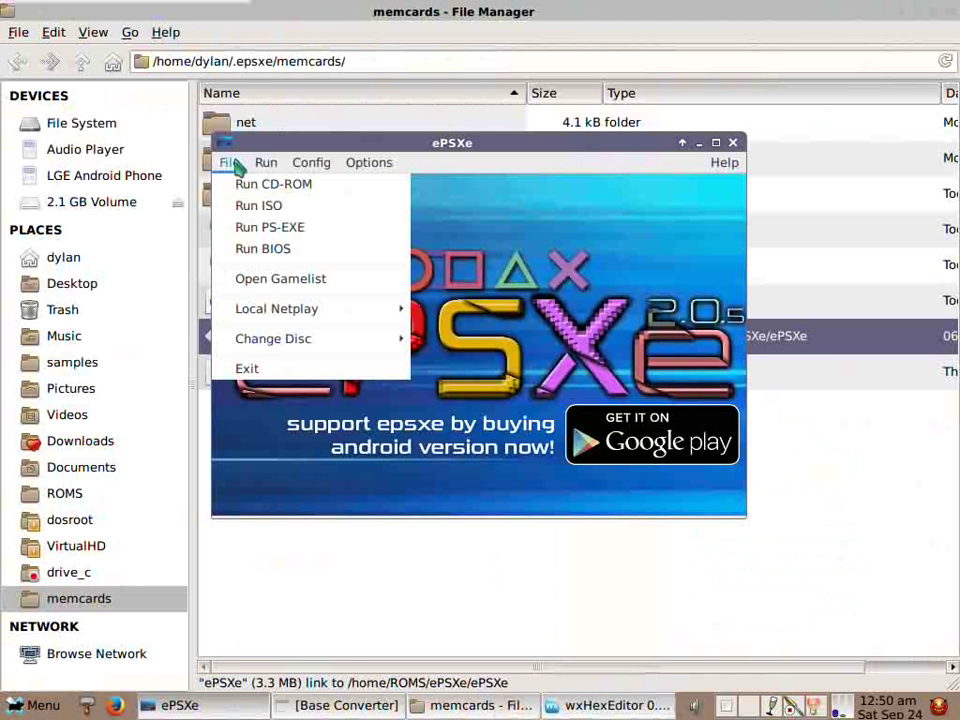
click(268, 279)
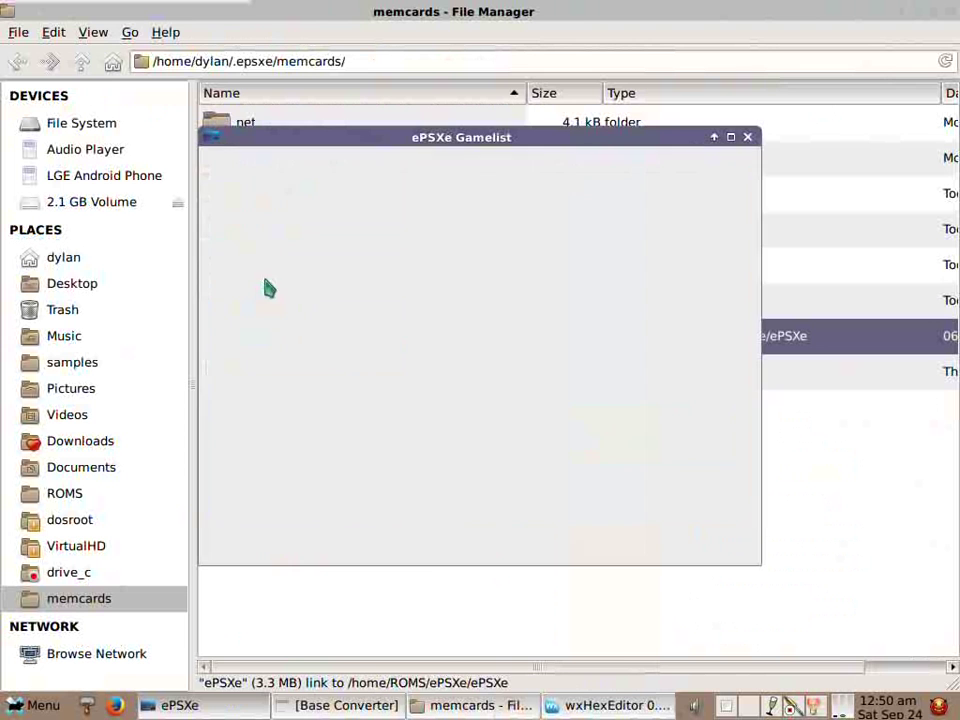
click(270, 284)
click(706, 548)
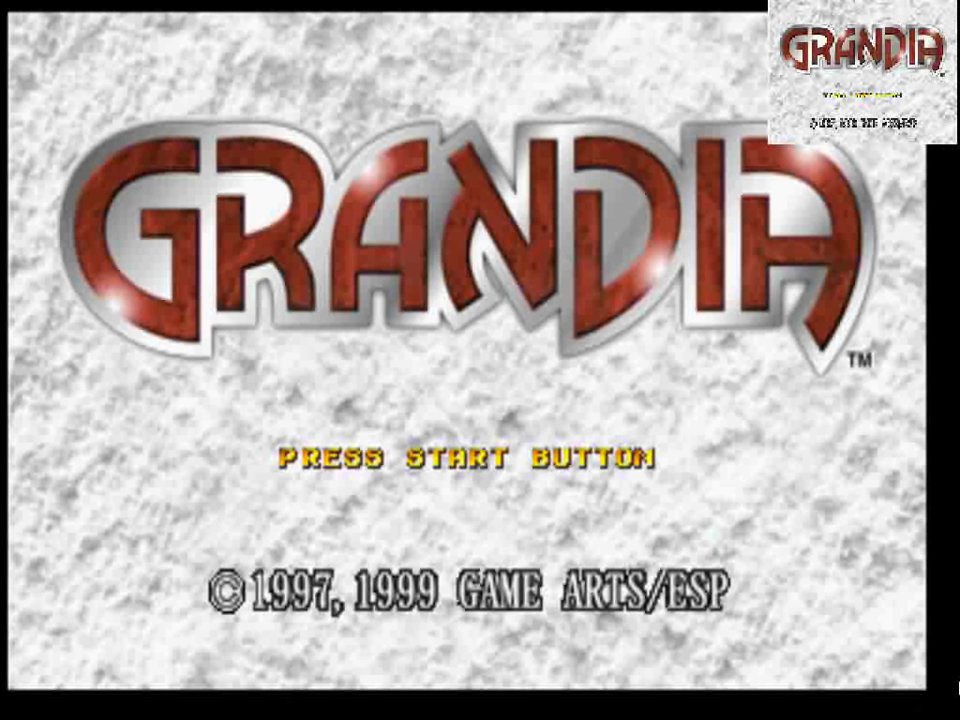
Load the Port of Parmesan save from memory card slot 1 and open the party's item menu.
key(Return)
key(x)
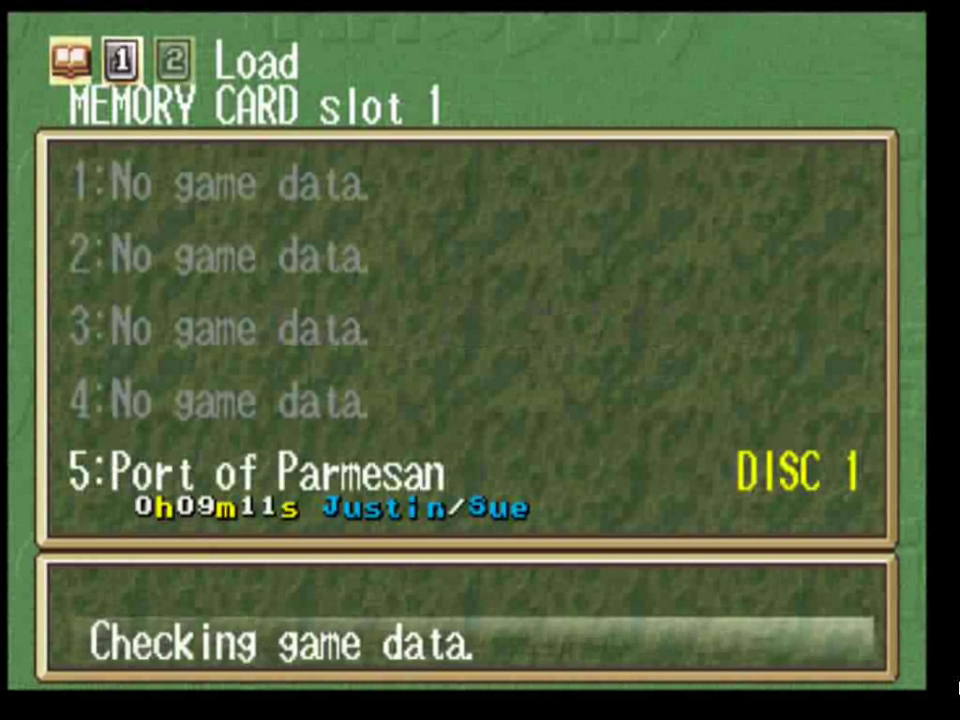
key(Up)
key(Return)
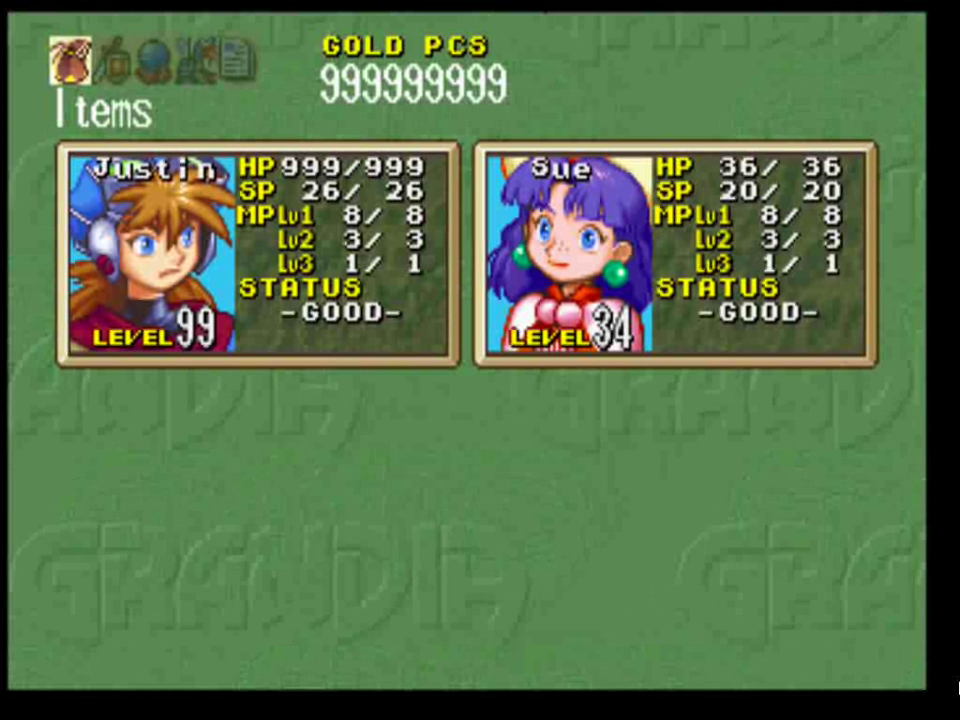
Check Justin's item inventory for the added item, and exit the game and ePSXe.
key(Return)
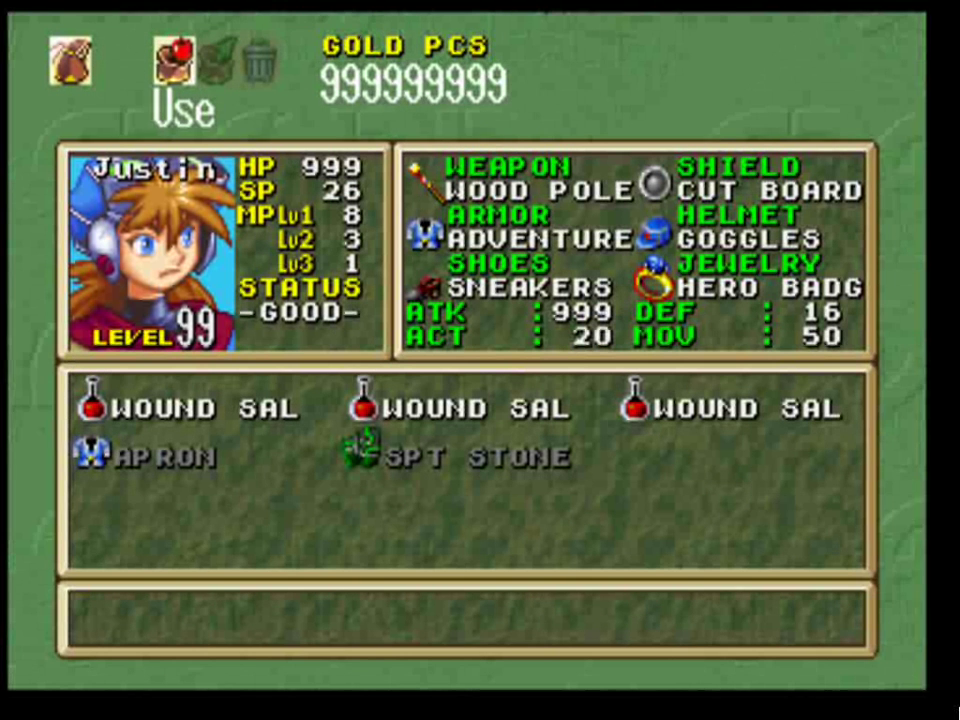
key(Escape)
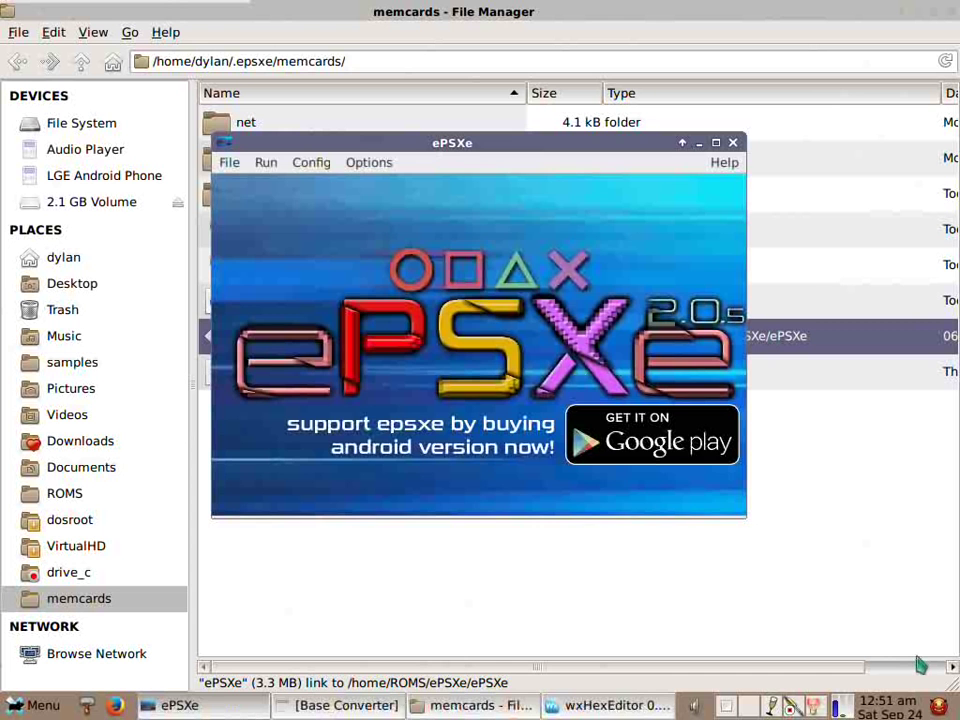
click(733, 143)
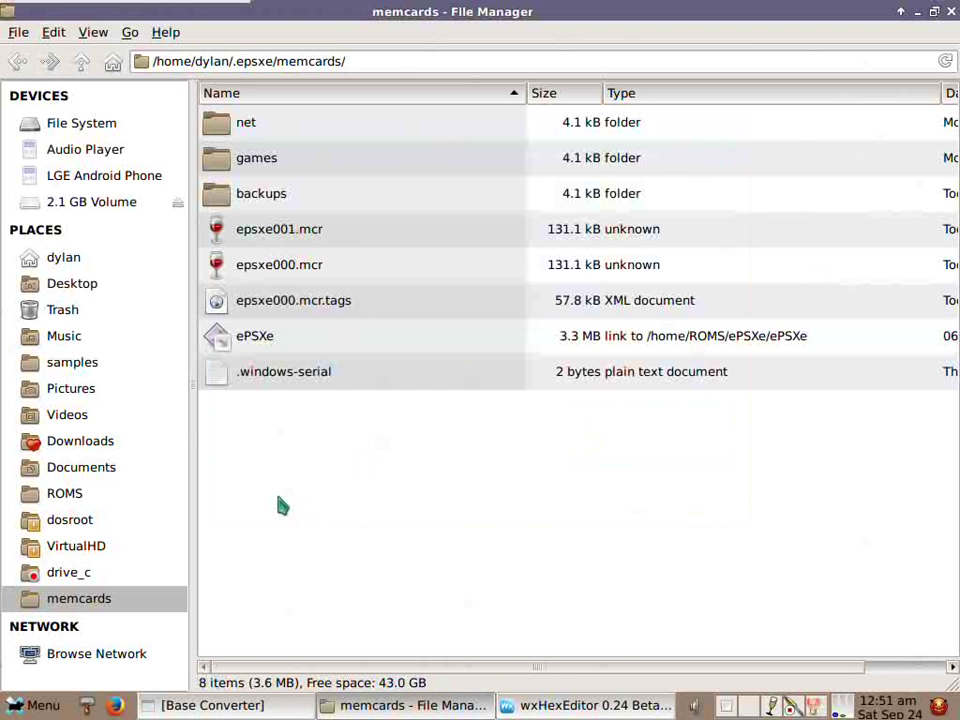
Switch to wxHexEditor, close the Comparison Results pane and review the tag list covering Justin's character data at offset 9360.
click(590, 705)
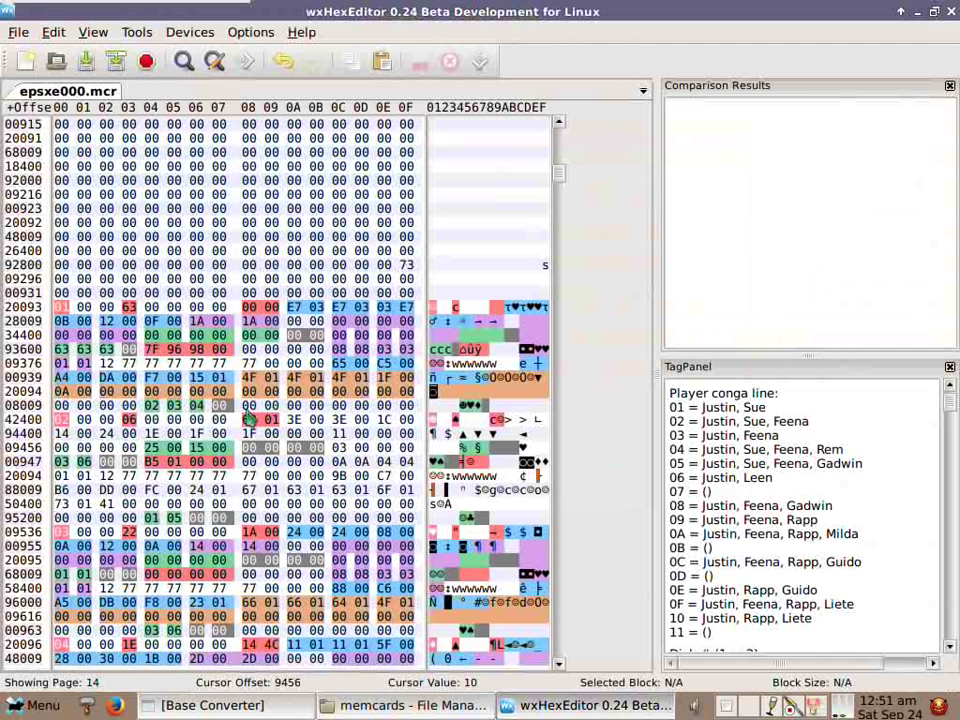
mouse_move(62, 307)
mouse_down()
mouse_move(130, 310)
mouse_move(60, 316)
mouse_up()
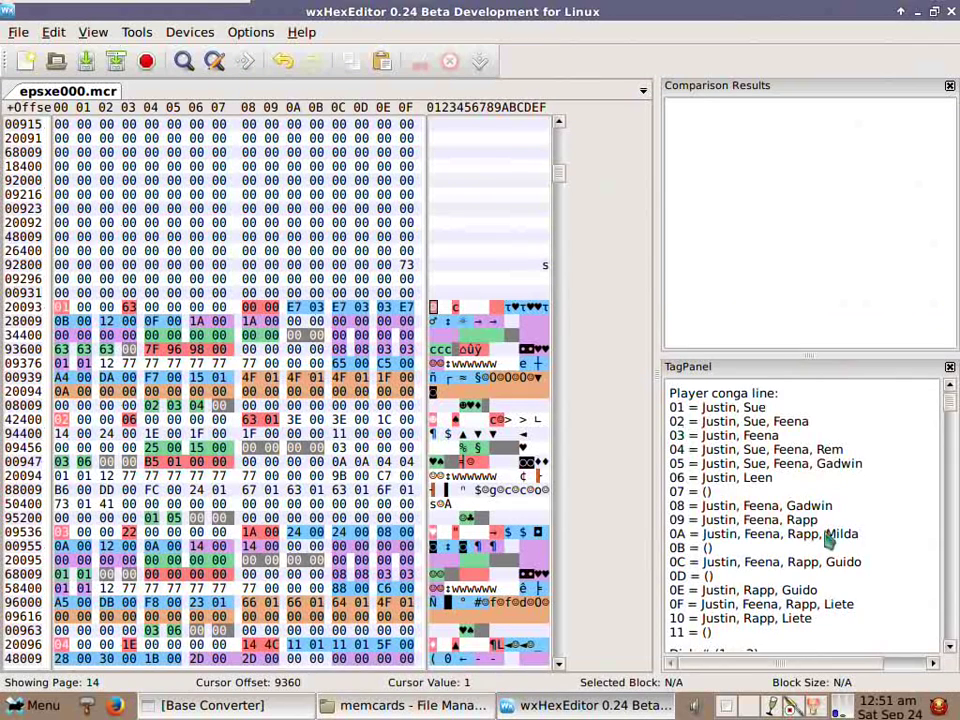
scroll(858, 484, down, 2)
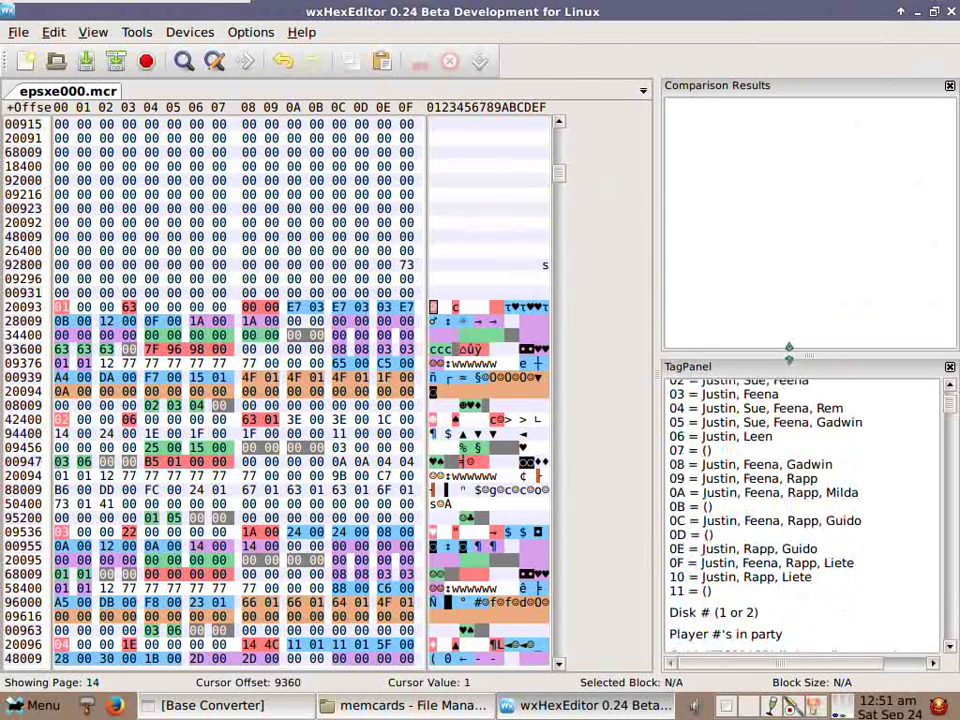
click(950, 86)
scroll(790, 388, up, 2)
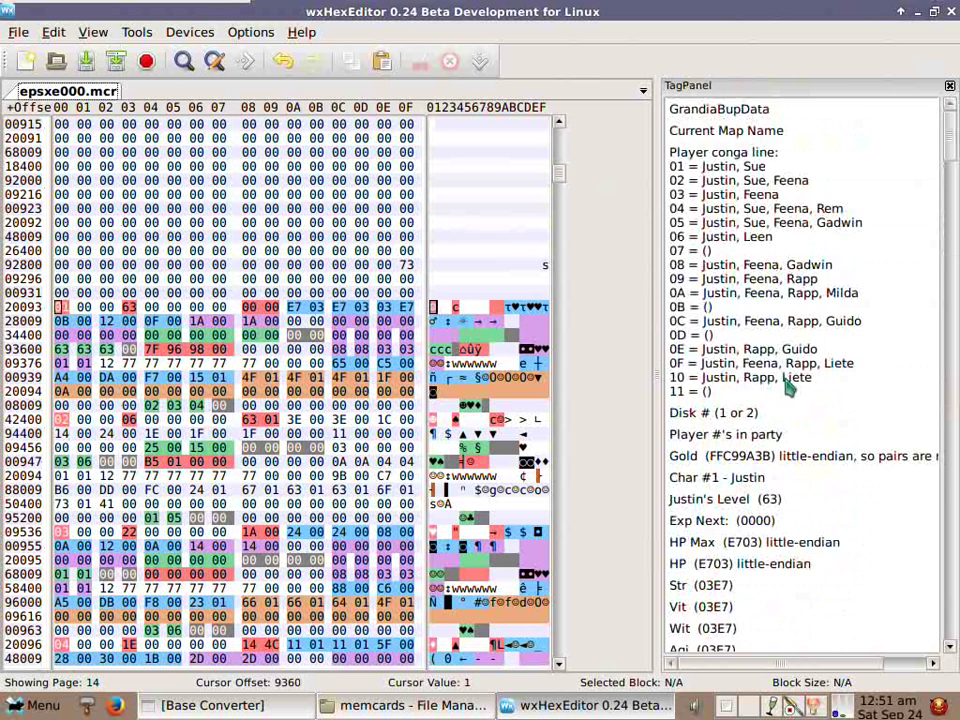
scroll(810, 400, down, 3)
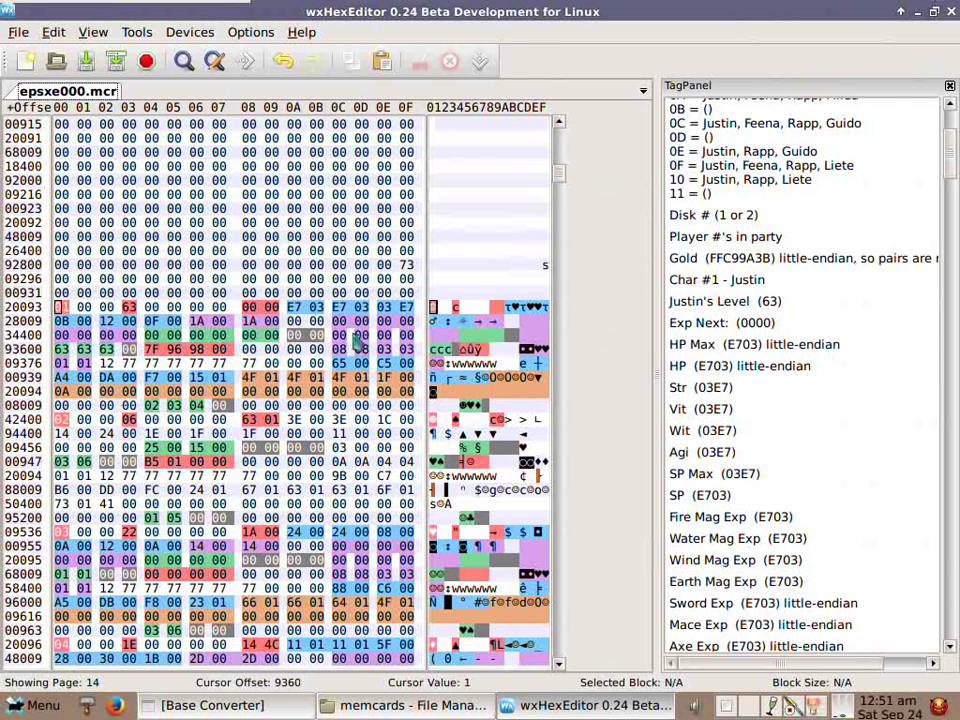
Try filling the 144-byte block from offset 9024 to 9167 below the gold value with hex 03, and undo the fill.
scroll(355, 326, up, 6)
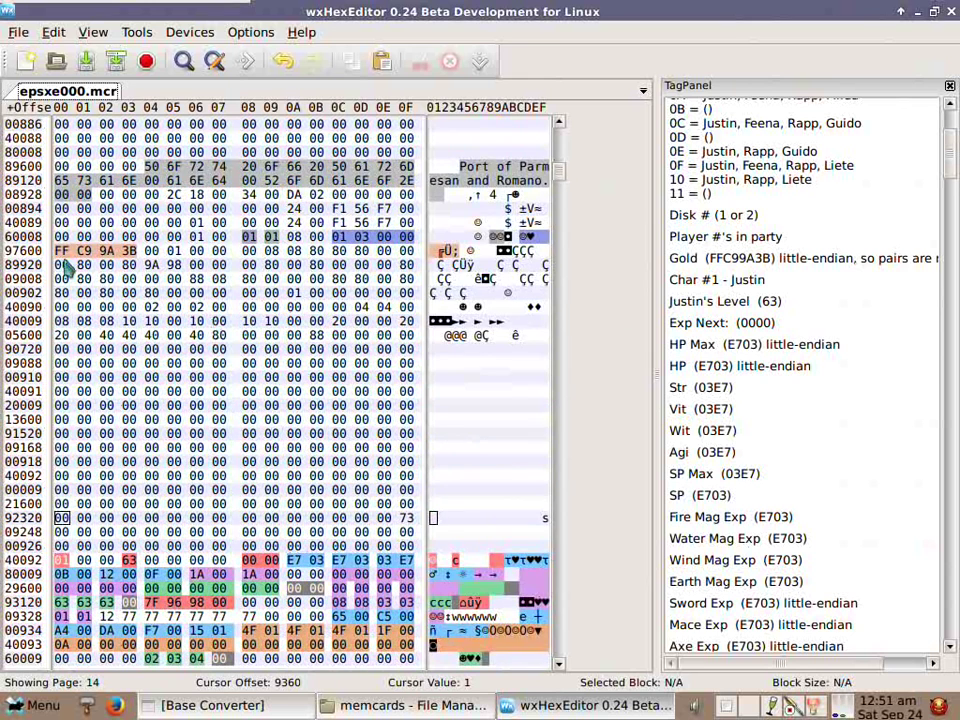
drag(62, 265, 410, 378)
right_click(296, 298)
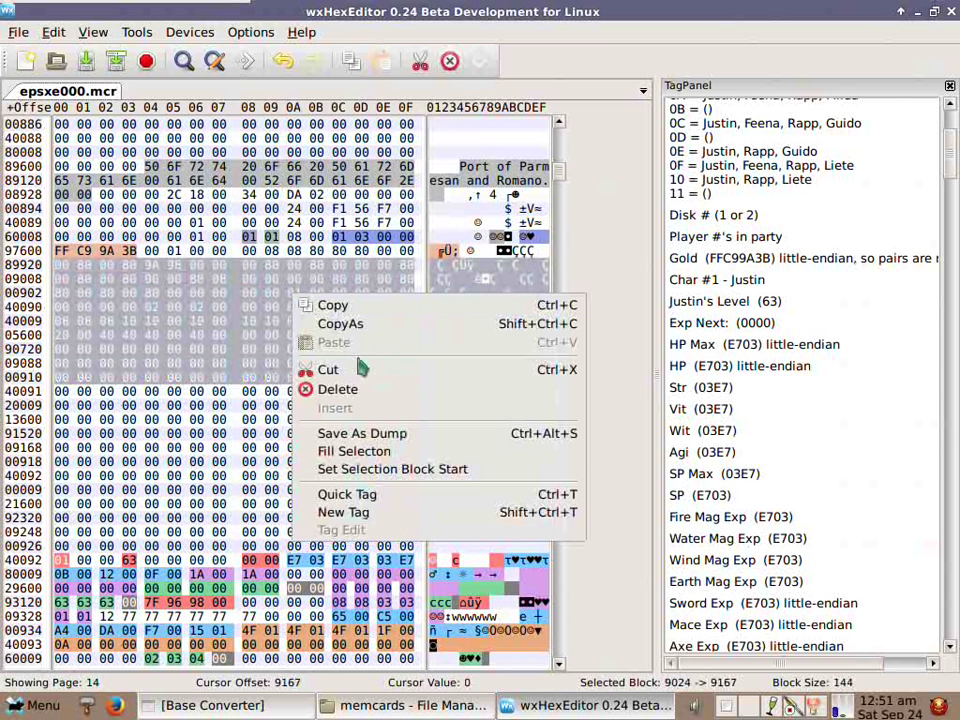
click(369, 452)
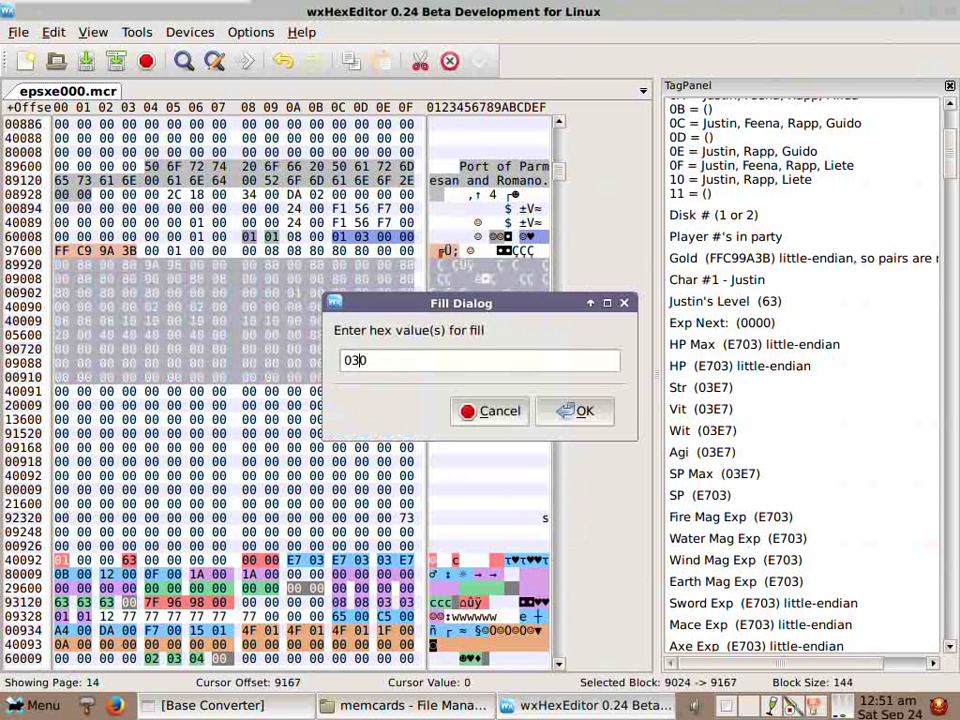
click(556, 416)
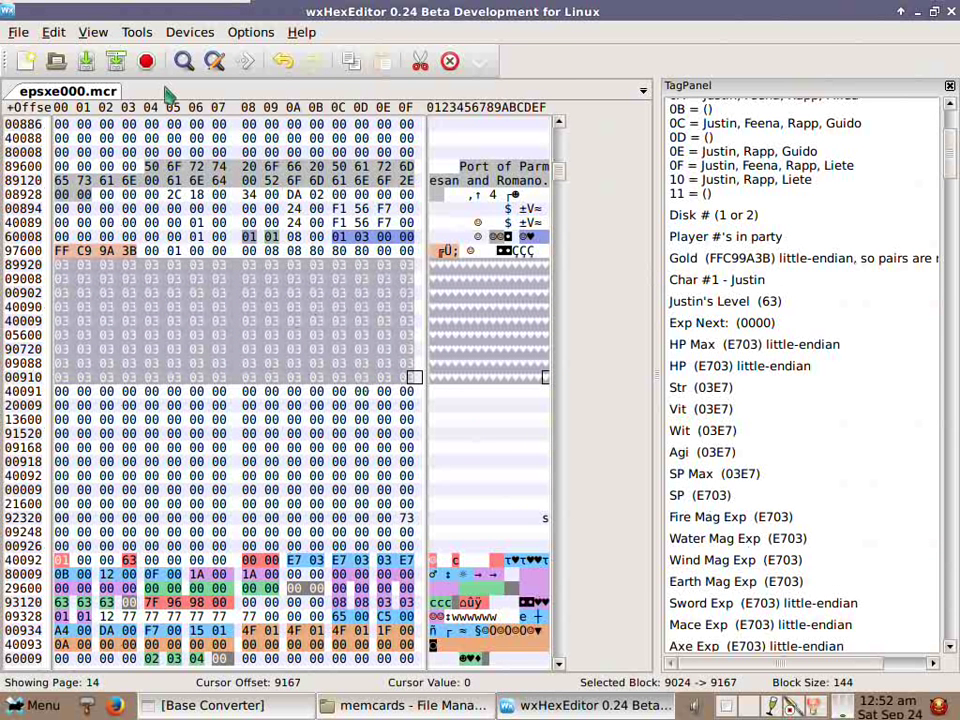
click(283, 62)
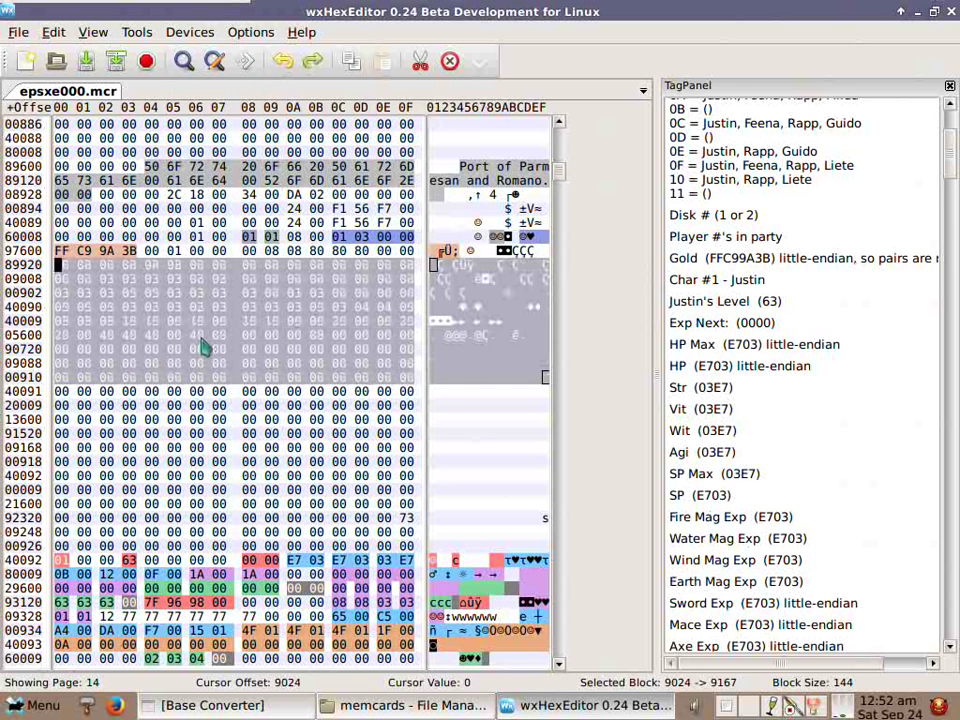
Try filling the 80-byte block from offset 9088 to 9167 with hex 05, and undo the fill.
drag(62, 321, 413, 390)
right_click(276, 352)
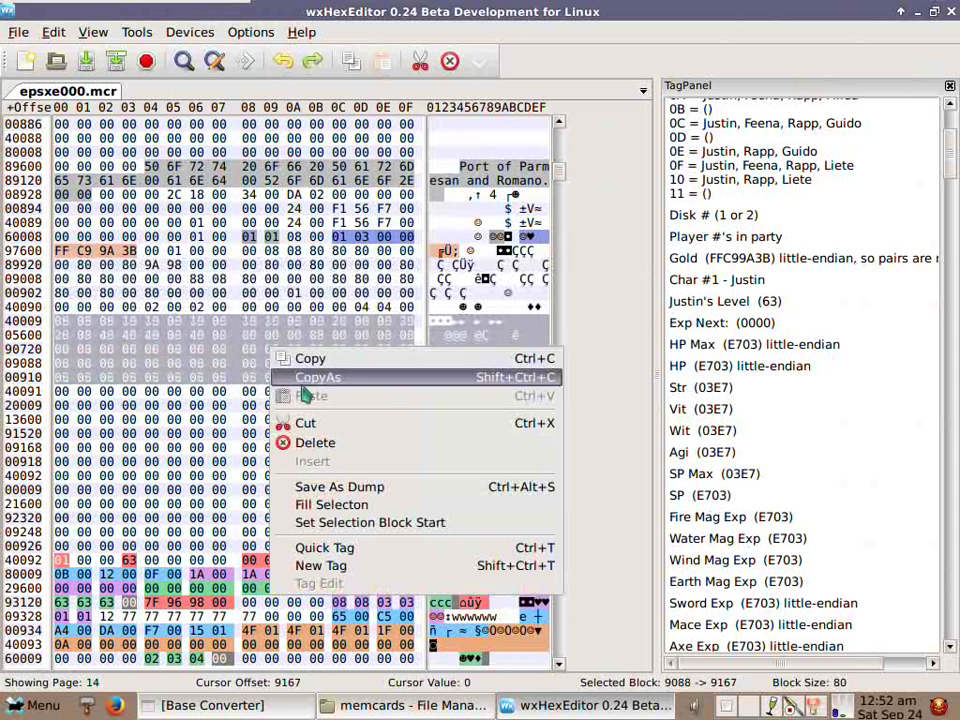
click(320, 506)
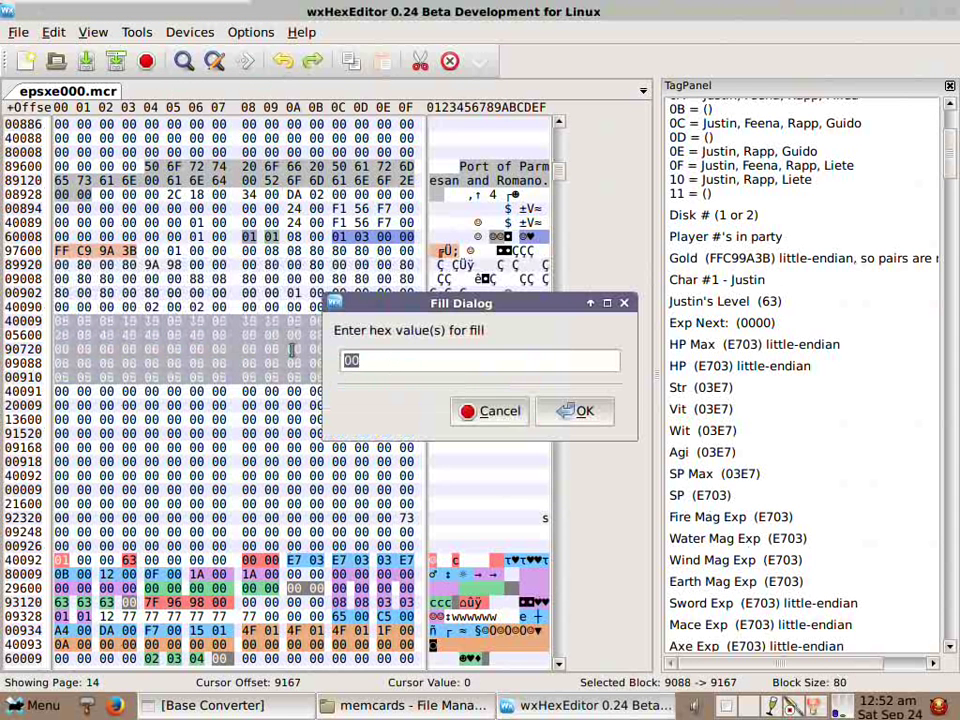
text(0)
click(563, 411)
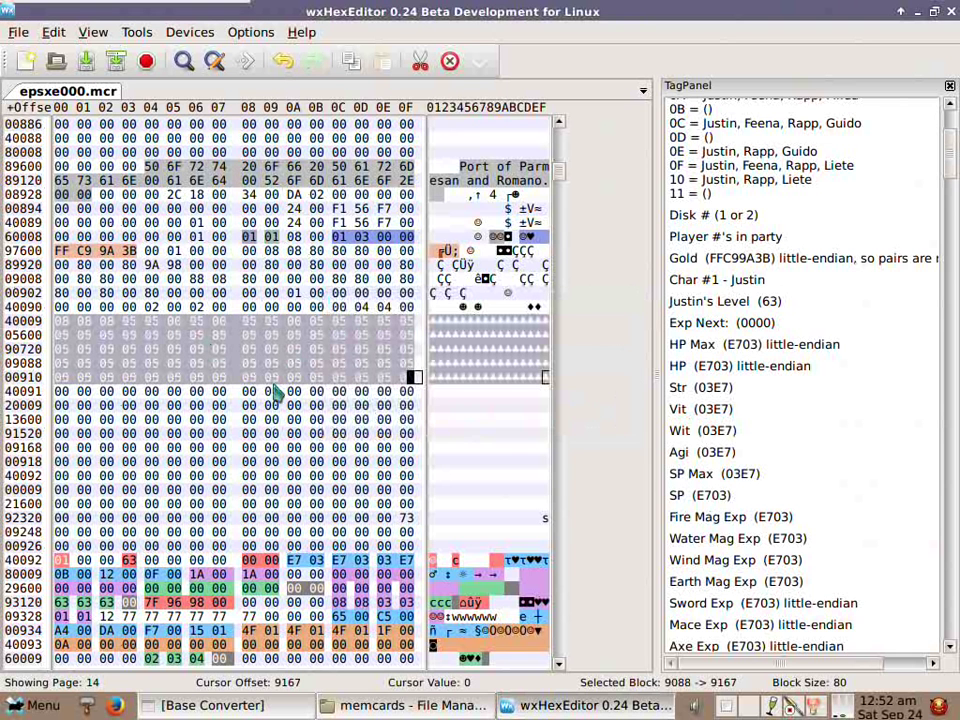
click(283, 62)
Examine the unlabelled bytes from offset 9096 and the tagged conga line, disk and party member bytes at offsets 9000 to 9007.
click(246, 405)
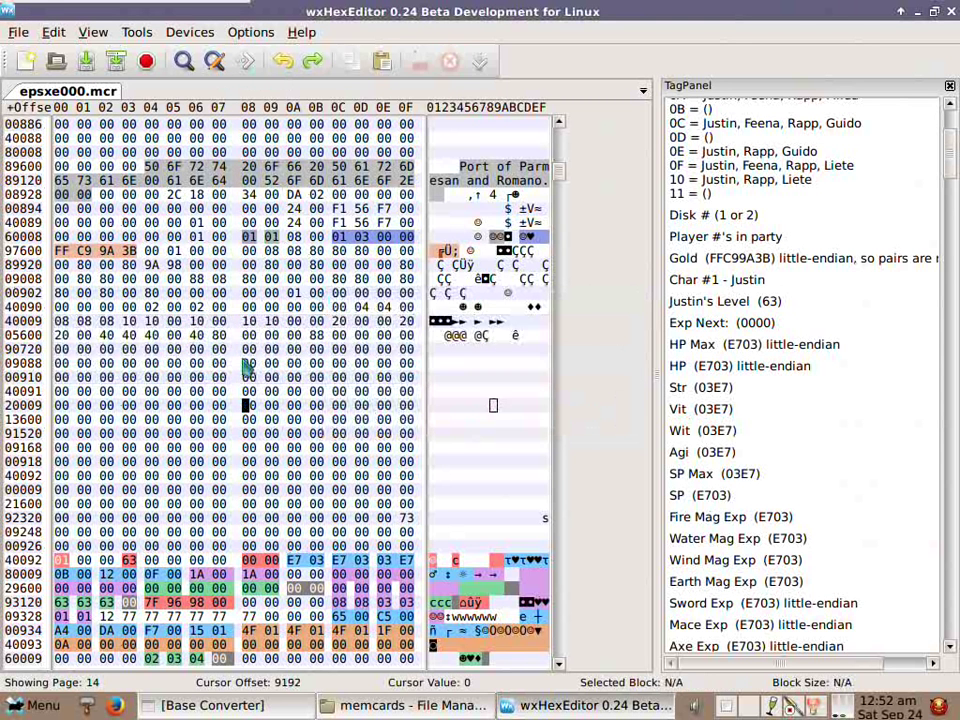
drag(246, 322, 415, 357)
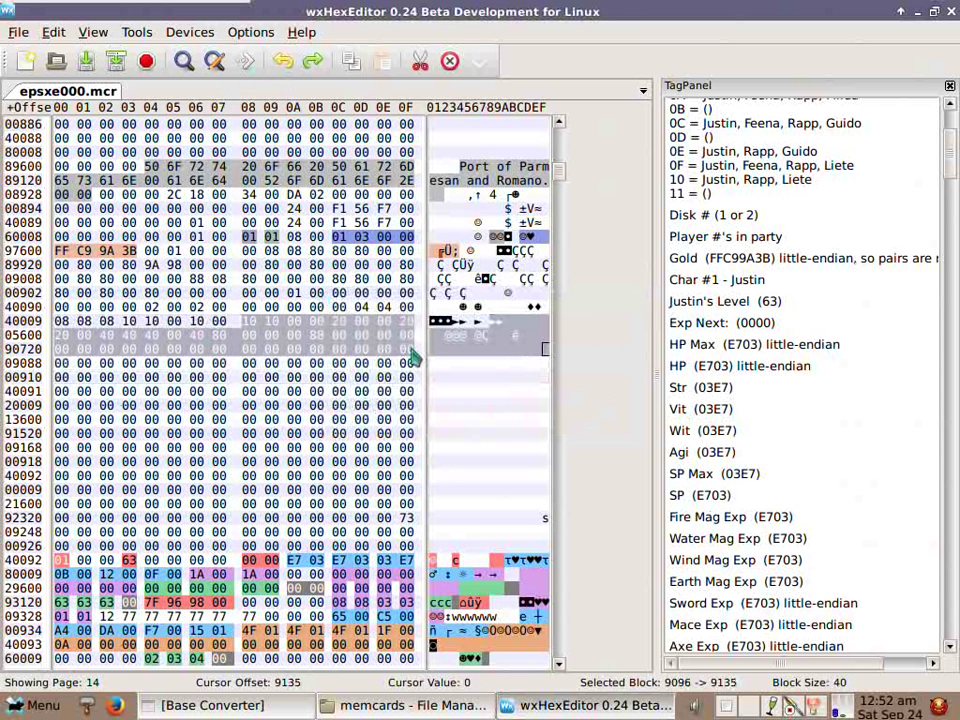
click(248, 325)
drag(248, 325, 410, 322)
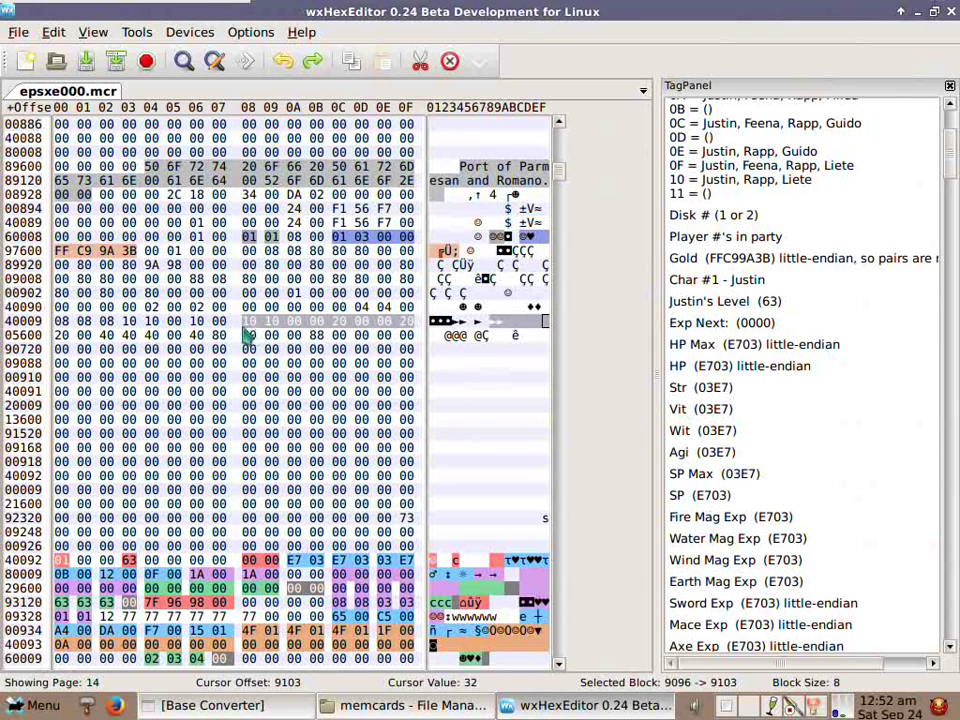
key(Left)
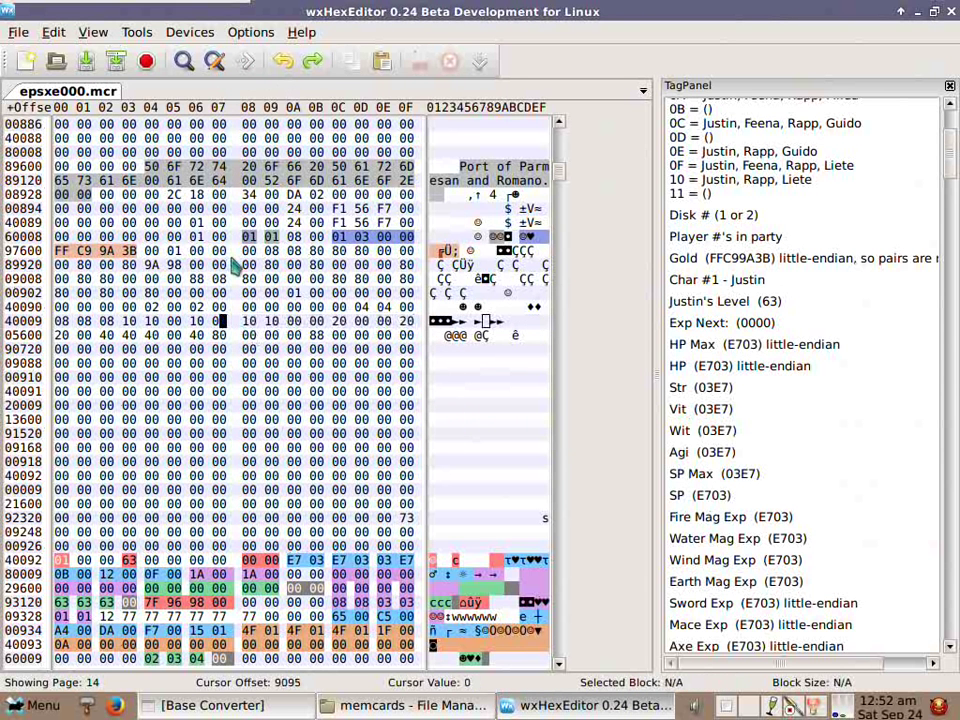
click(272, 240)
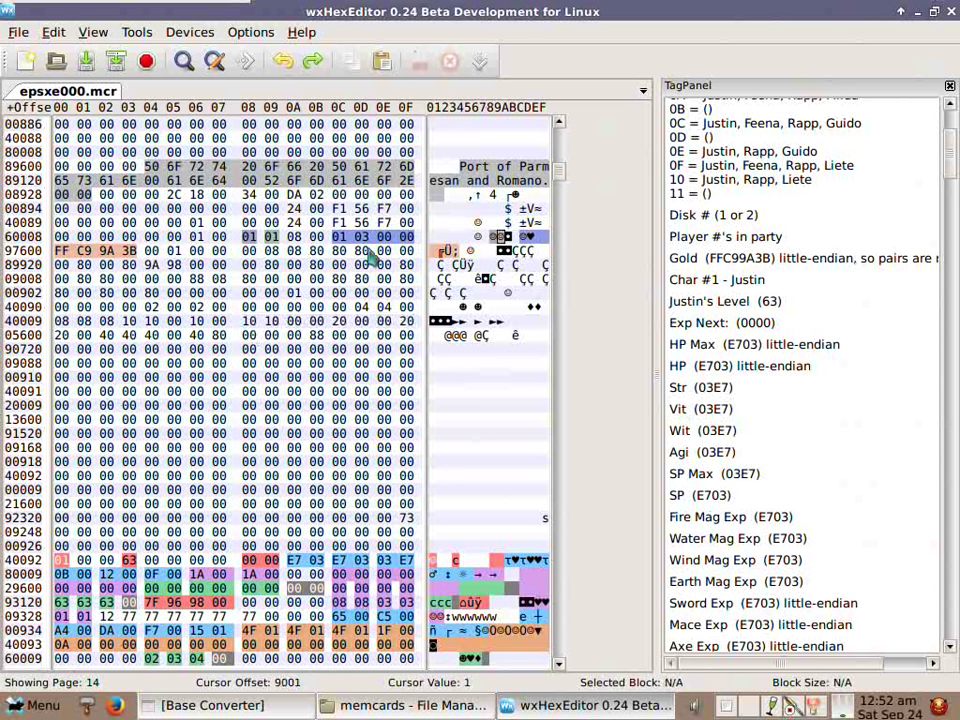
drag(340, 242, 408, 244)
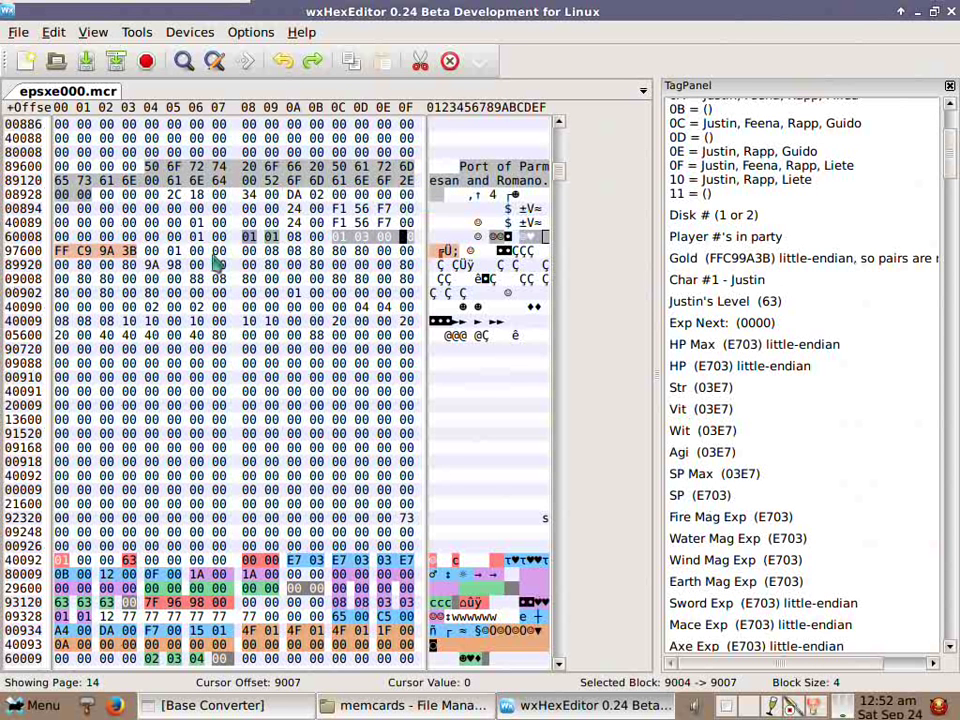
mouse_move(247, 244)
click(249, 243)
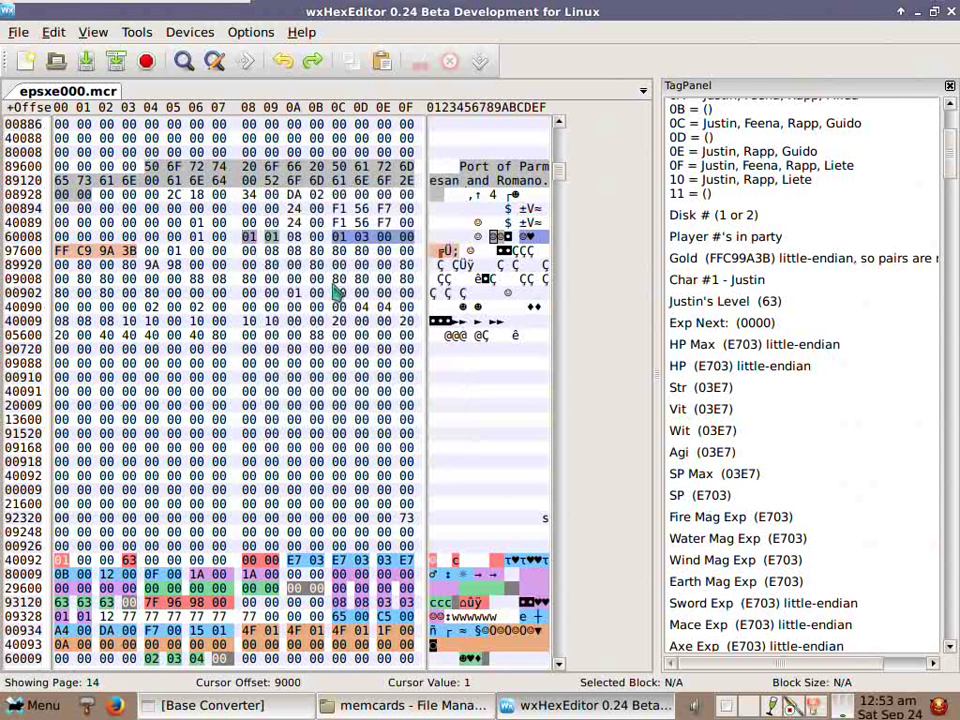
click(338, 238)
drag(338, 246, 405, 243)
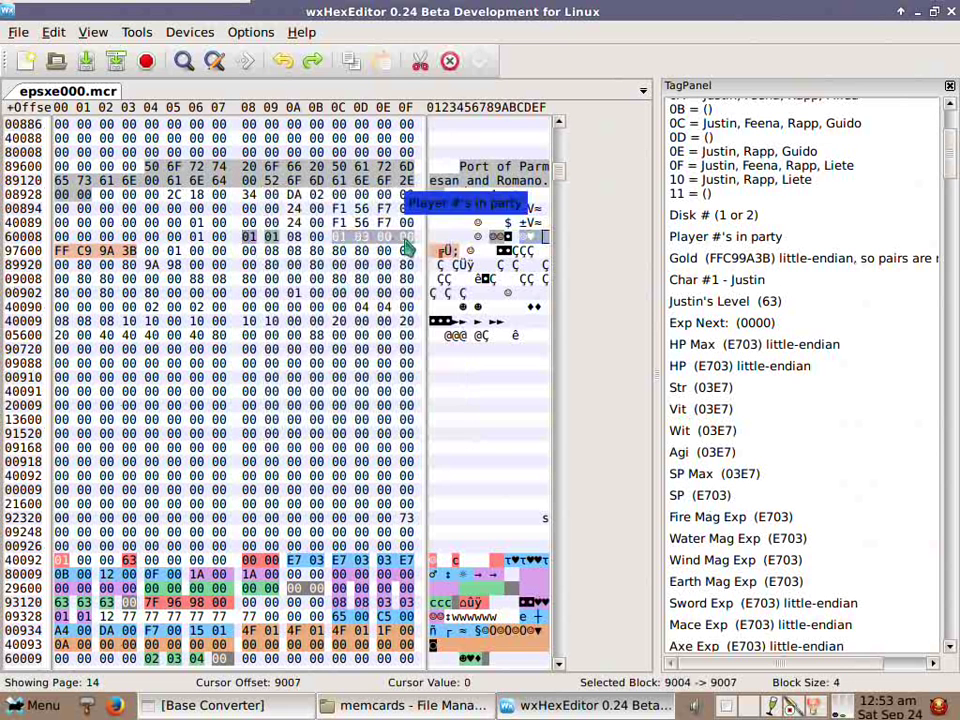
mouse_move(250, 248)
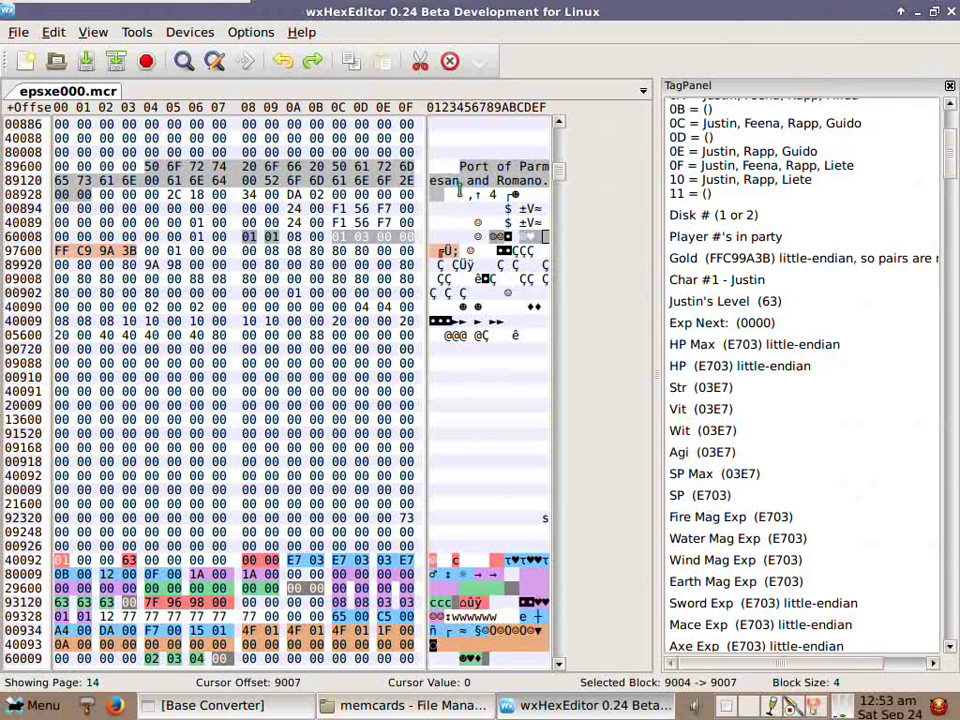
In the current map name, replace the byte between "Parmesan" and "and" at offset 8932 with hex 20.
mouse_move(464, 166)
drag(461, 166, 534, 180)
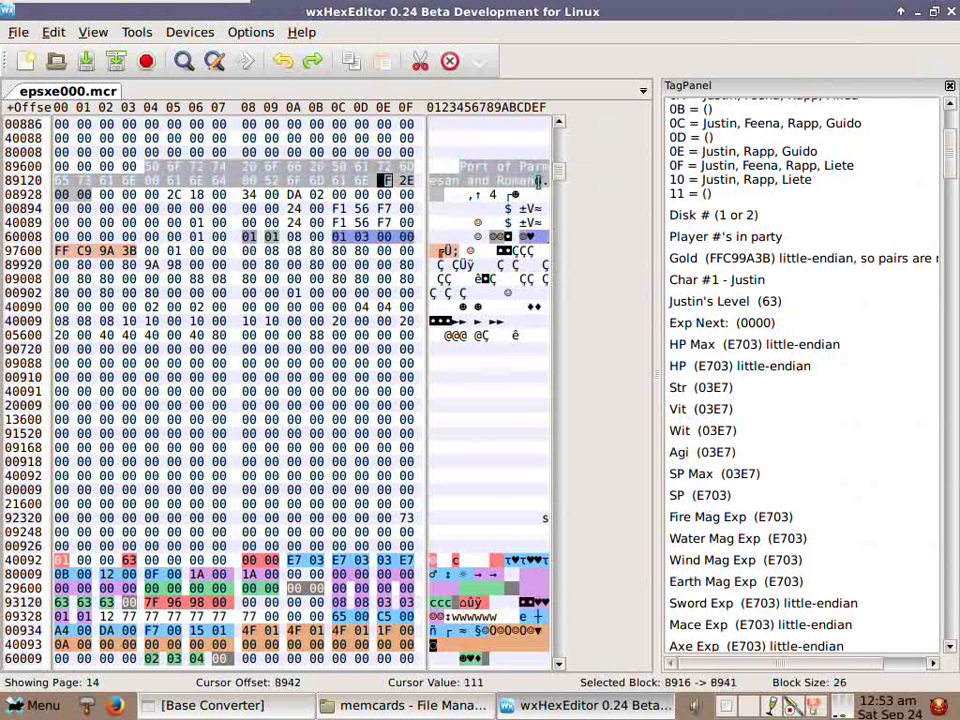
click(218, 180)
click(150, 180)
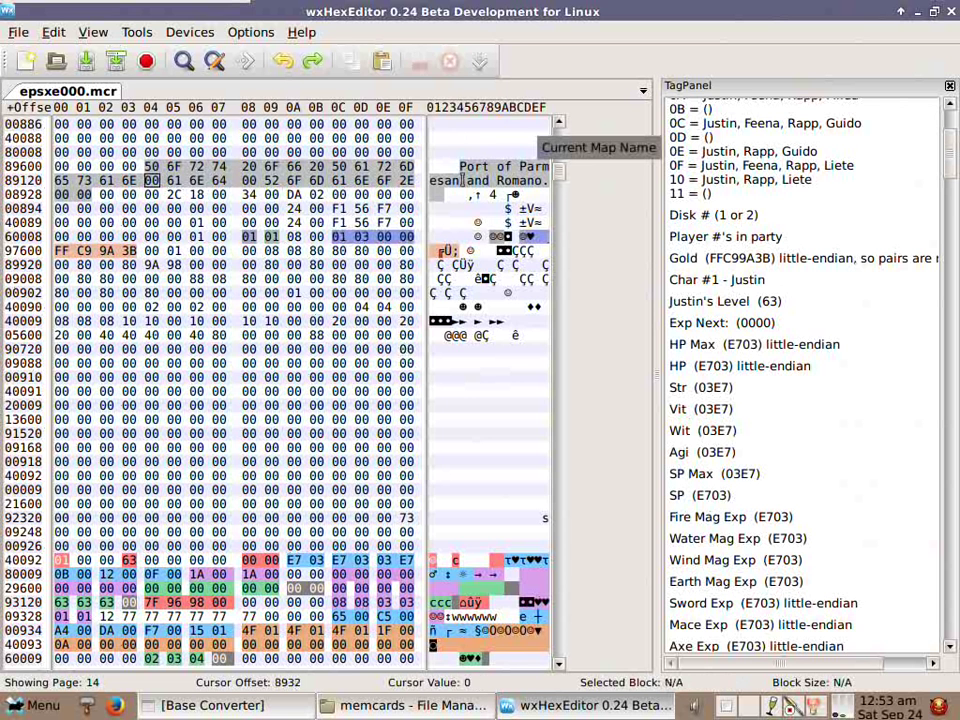
drag(150, 180, 176, 184)
key(ctrl+x)
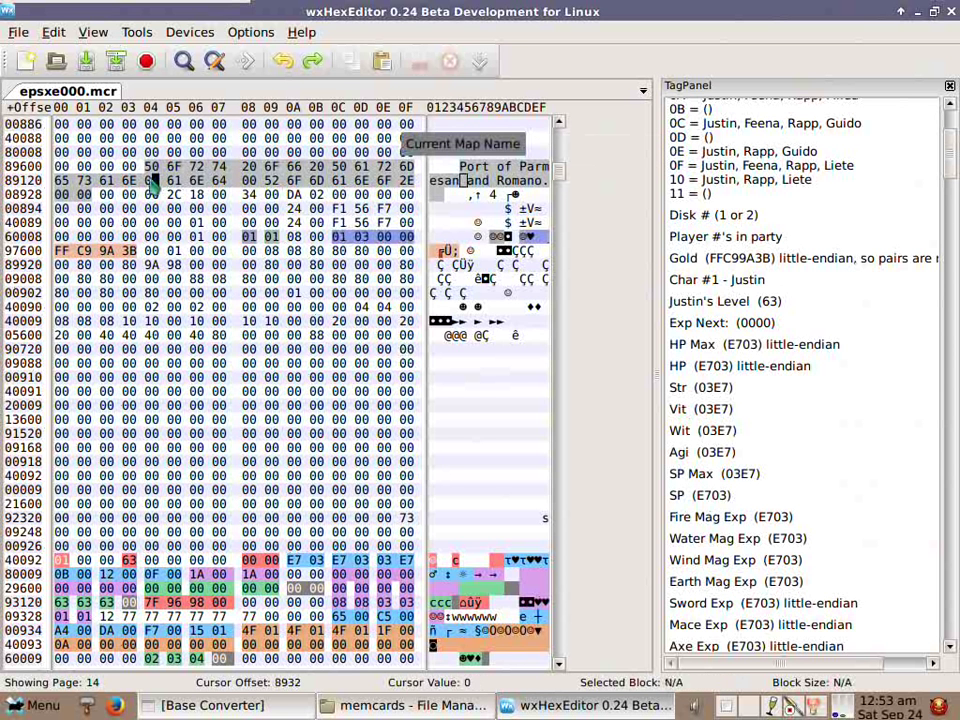
click(150, 181)
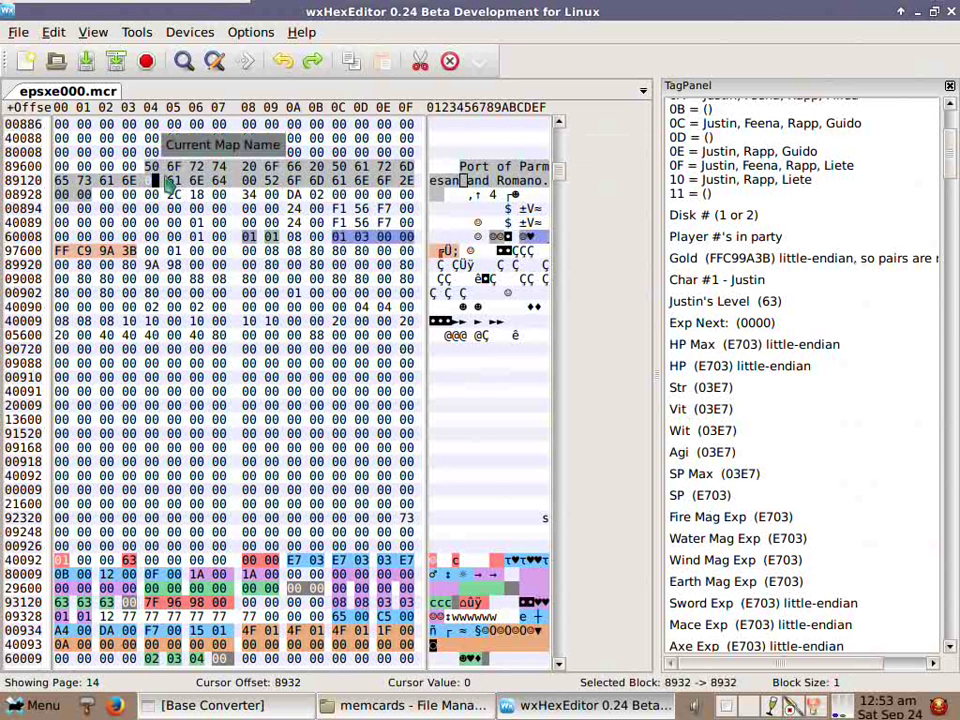
click(458, 181)
drag(458, 181, 537, 181)
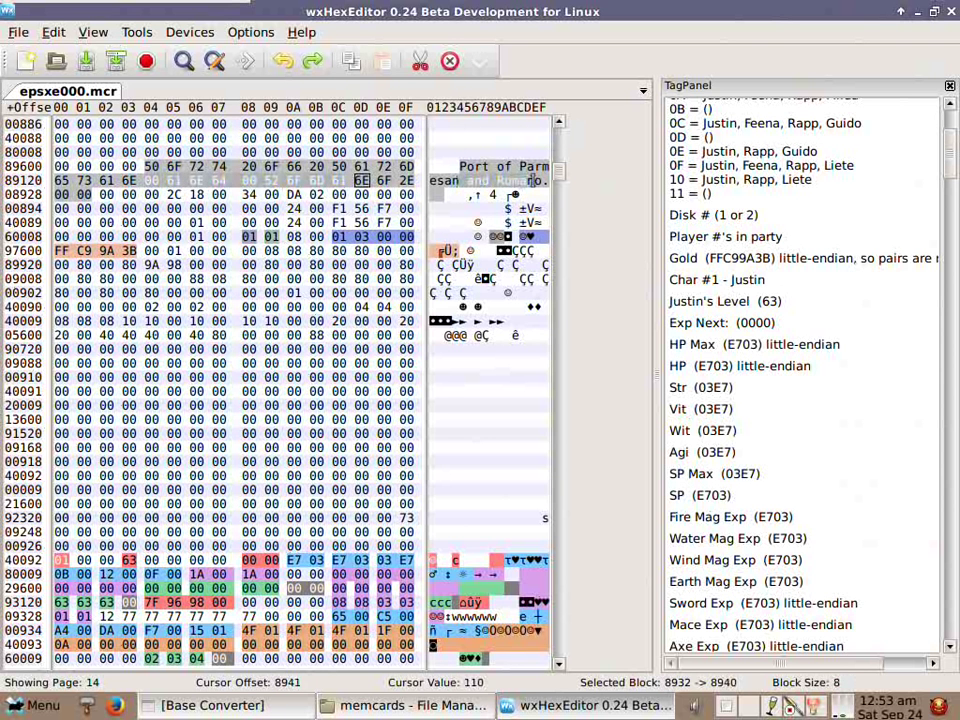
key(ctrl+c)
click(150, 185)
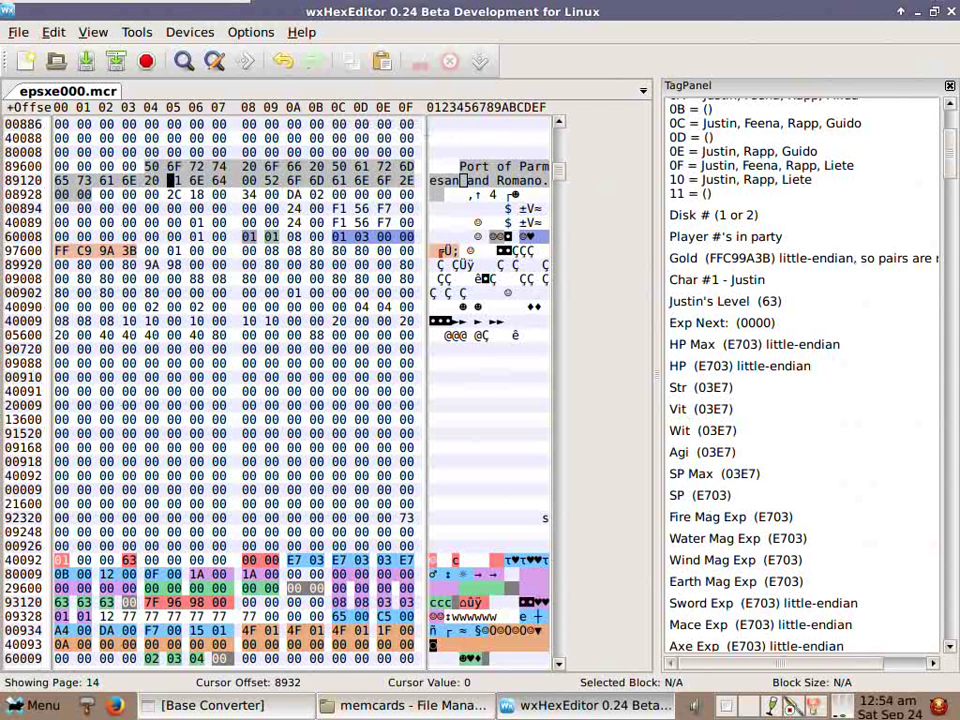
Replace the map name byte between "and" and "Romano" at offset 8936 with hex 20.
click(463, 181)
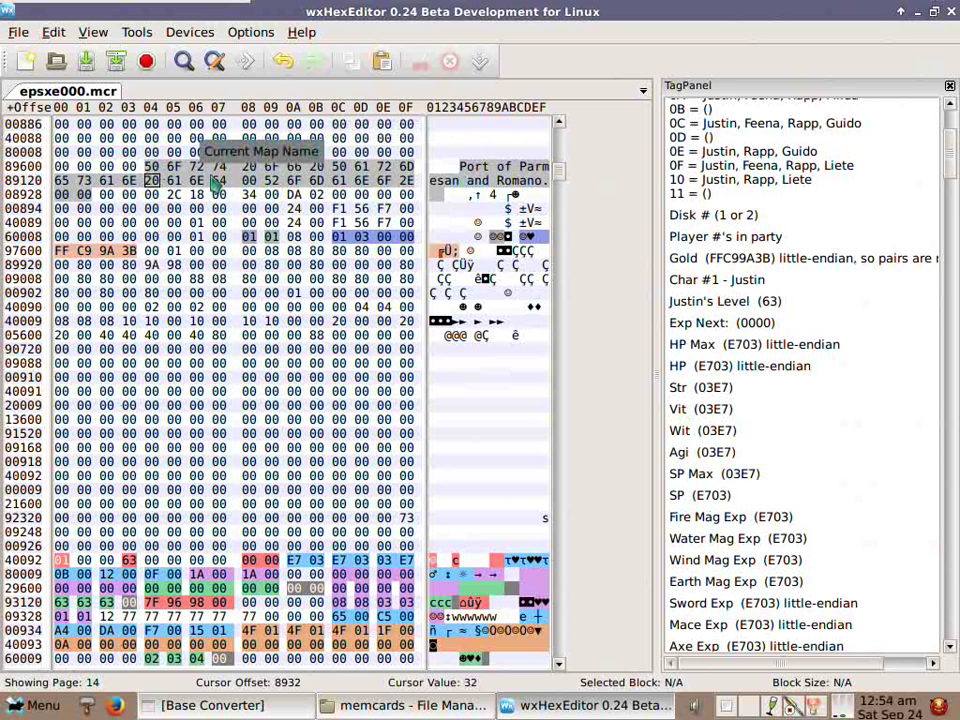
click(244, 181)
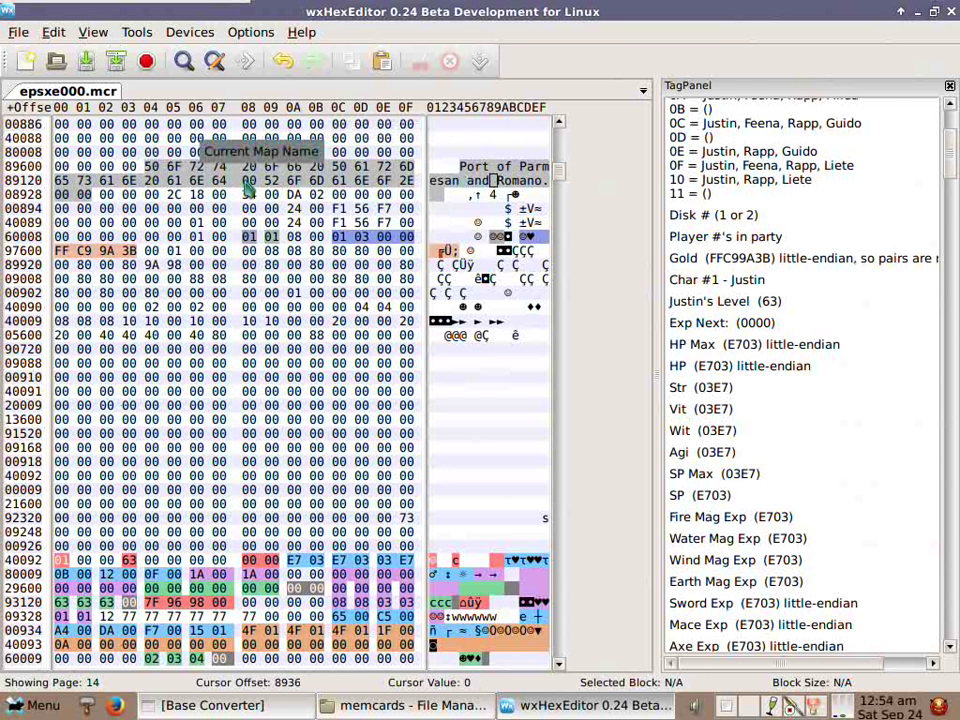
text(30)
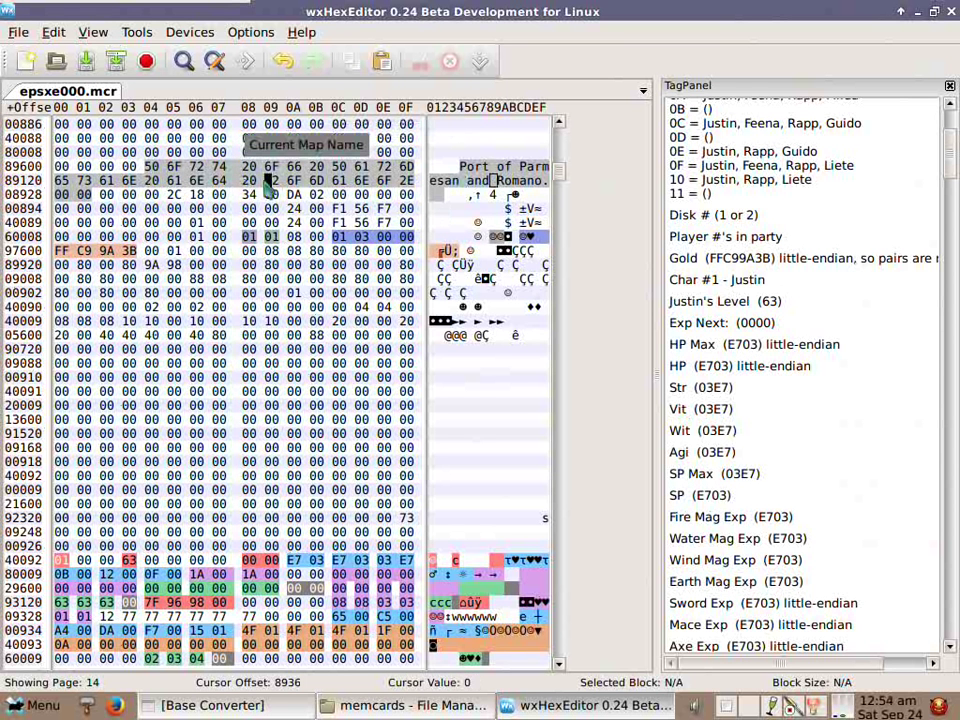
click(60, 195)
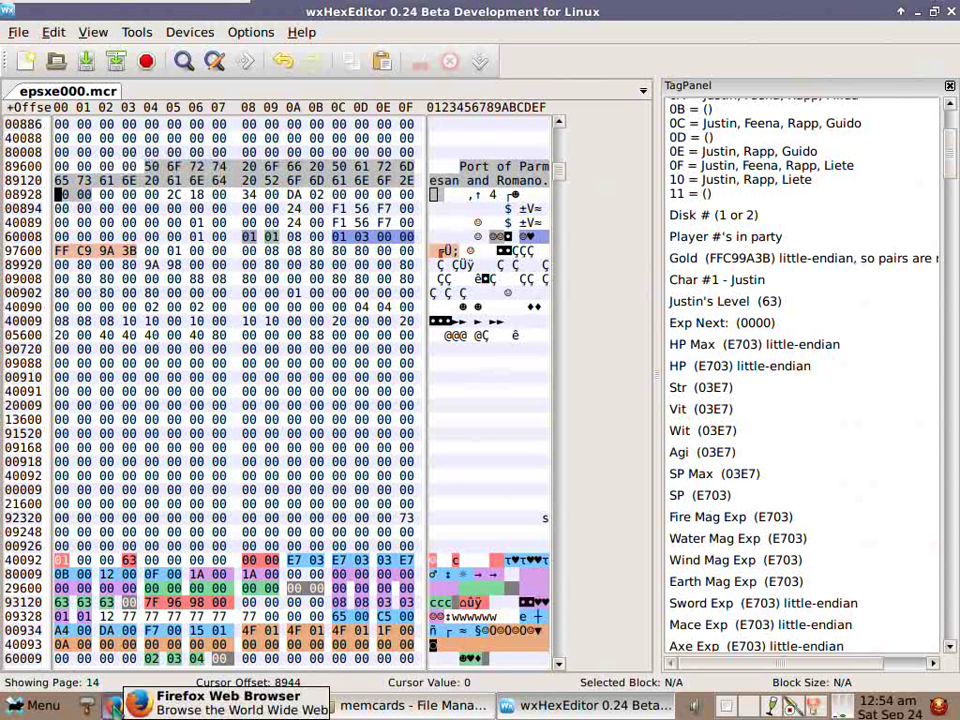
Compare the space bytes in the map name at offsets 8920, 8932 and 8936 with the bytes following the name at 8944.
click(149, 181)
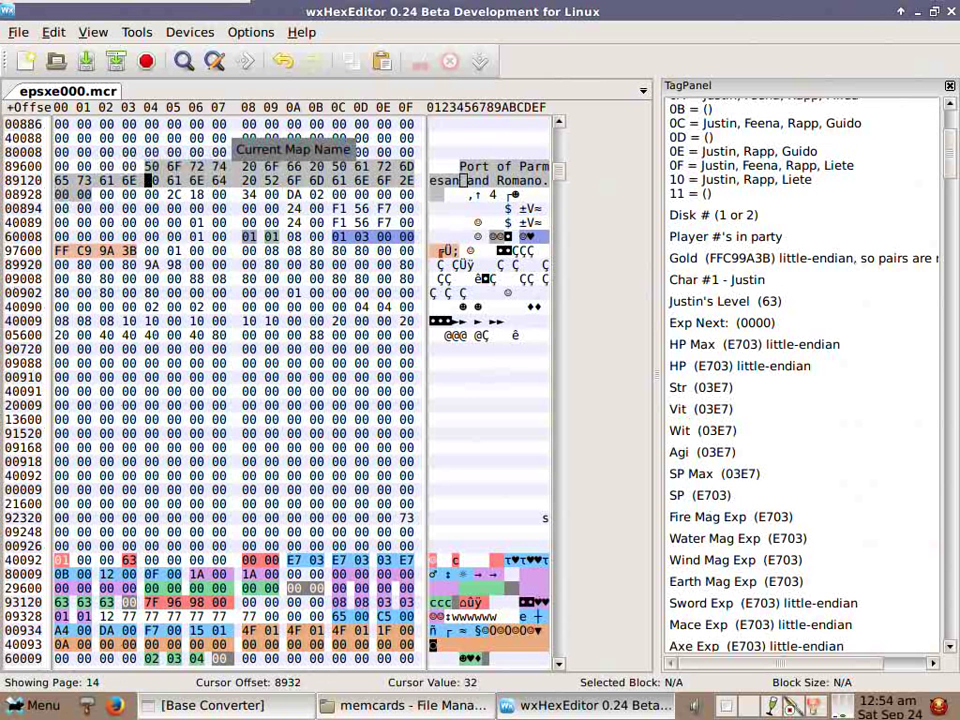
click(60, 195)
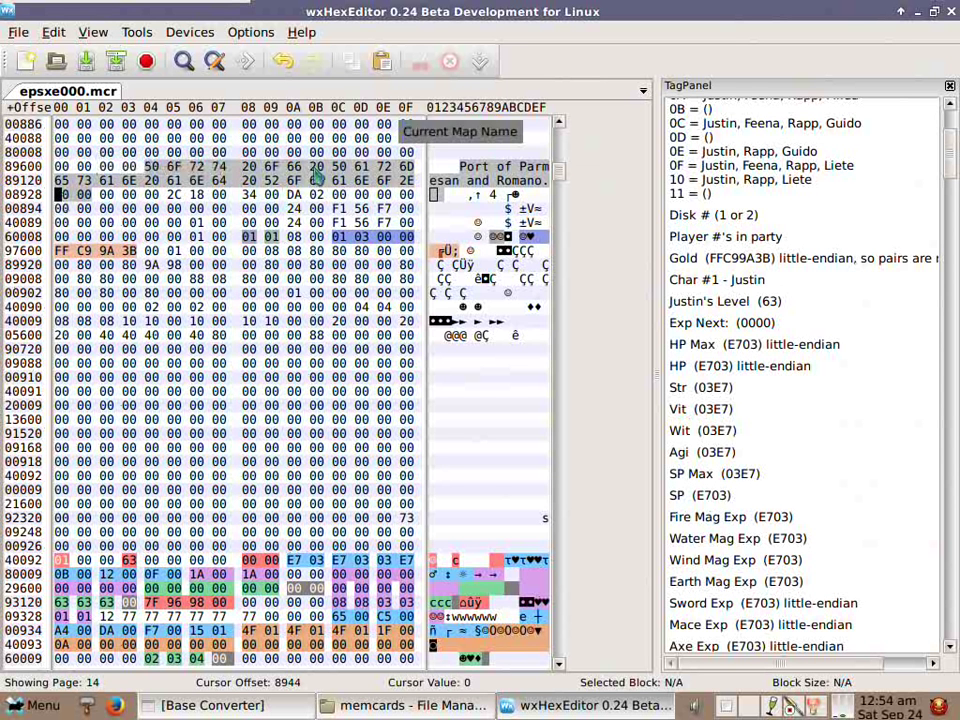
click(254, 166)
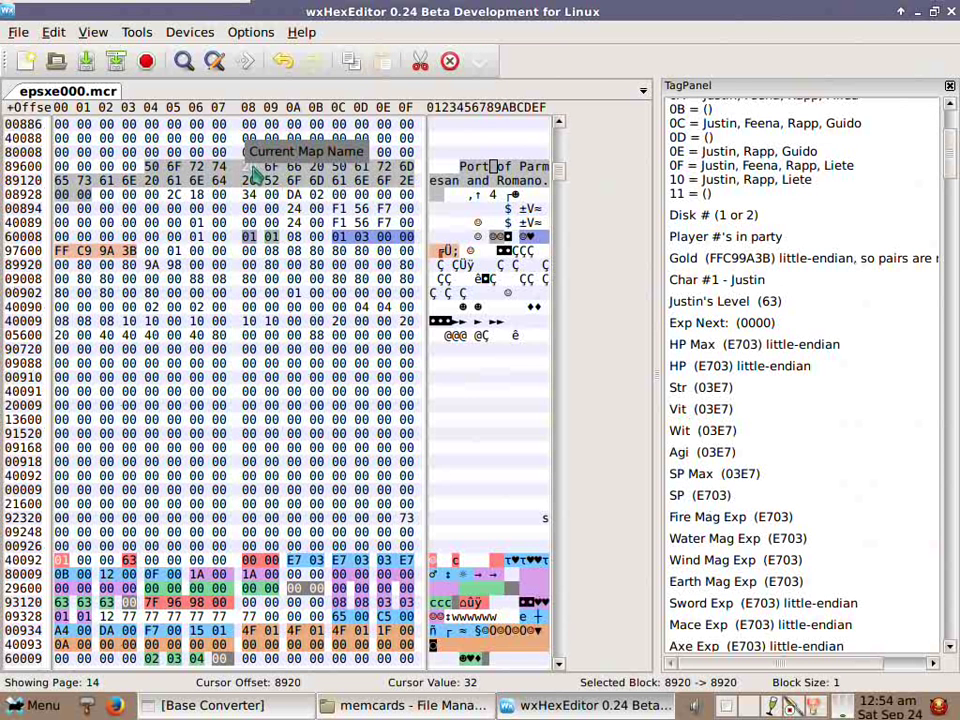
click(497, 167)
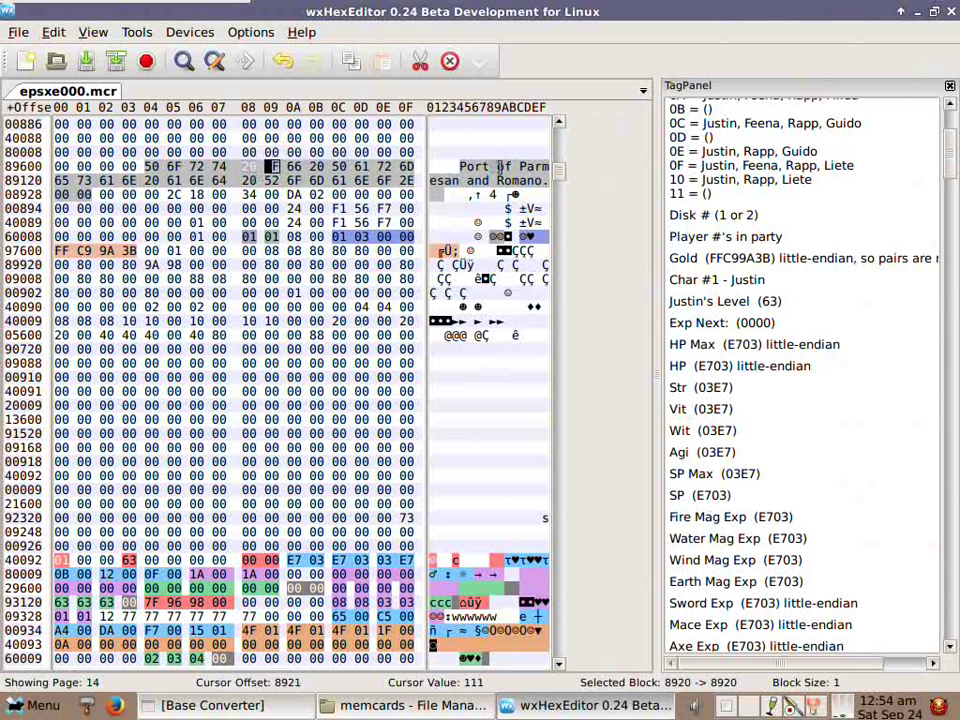
click(250, 182)
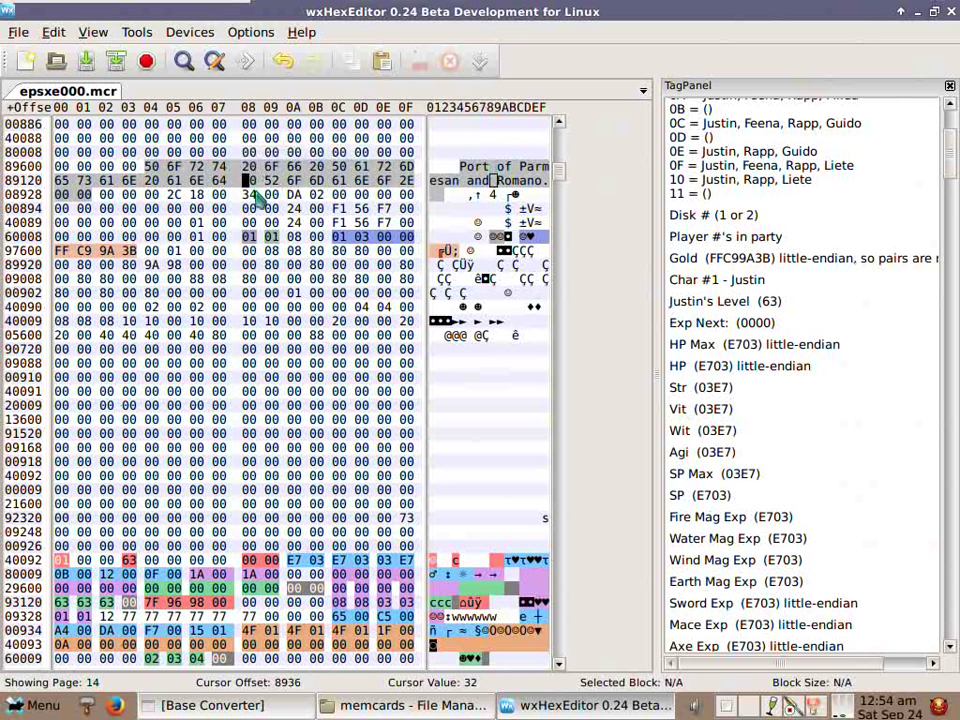
click(60, 195)
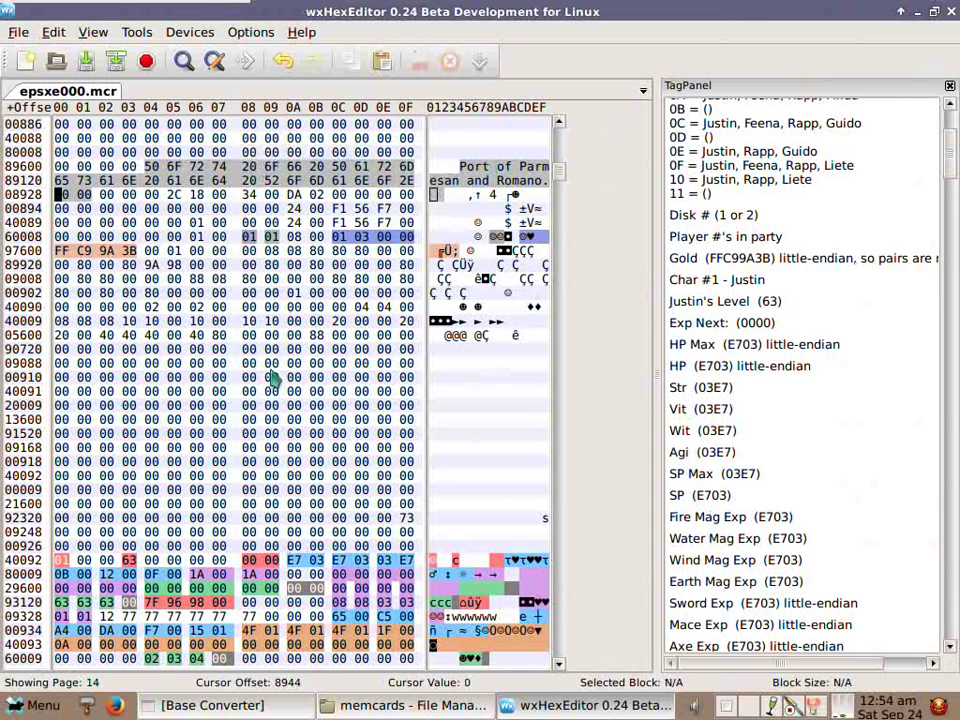
Set the player conga line byte at offset 9000 to 0F and check it against the tag's list of party combinations.
scroll(273, 378, down, 1)
scroll(273, 378, down, 6)
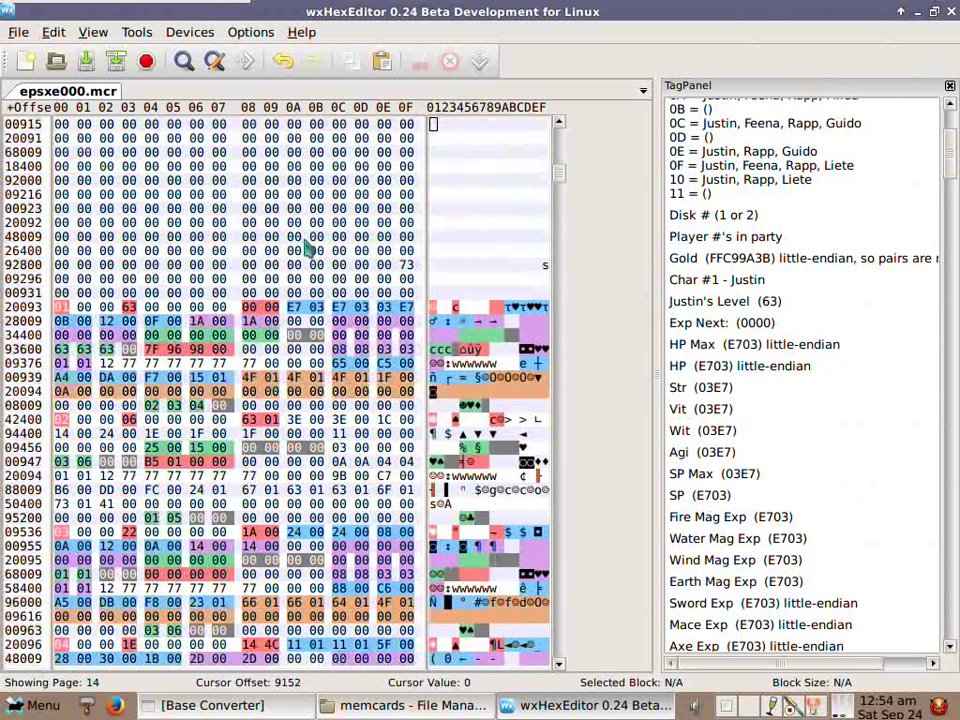
scroll(305, 265, down, 1)
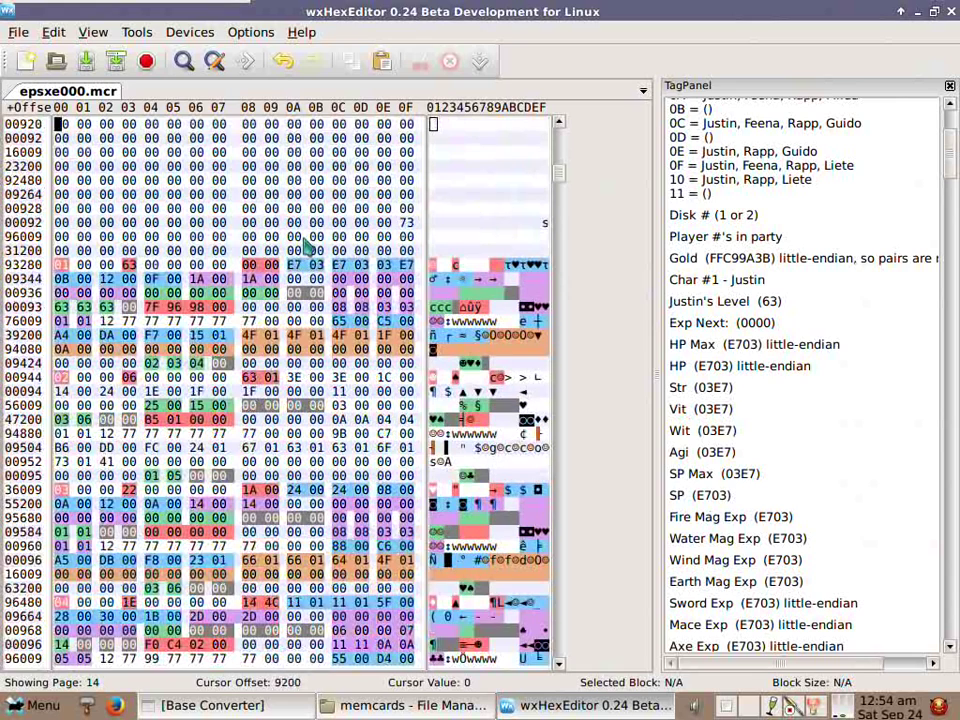
scroll(310, 250, up, 10)
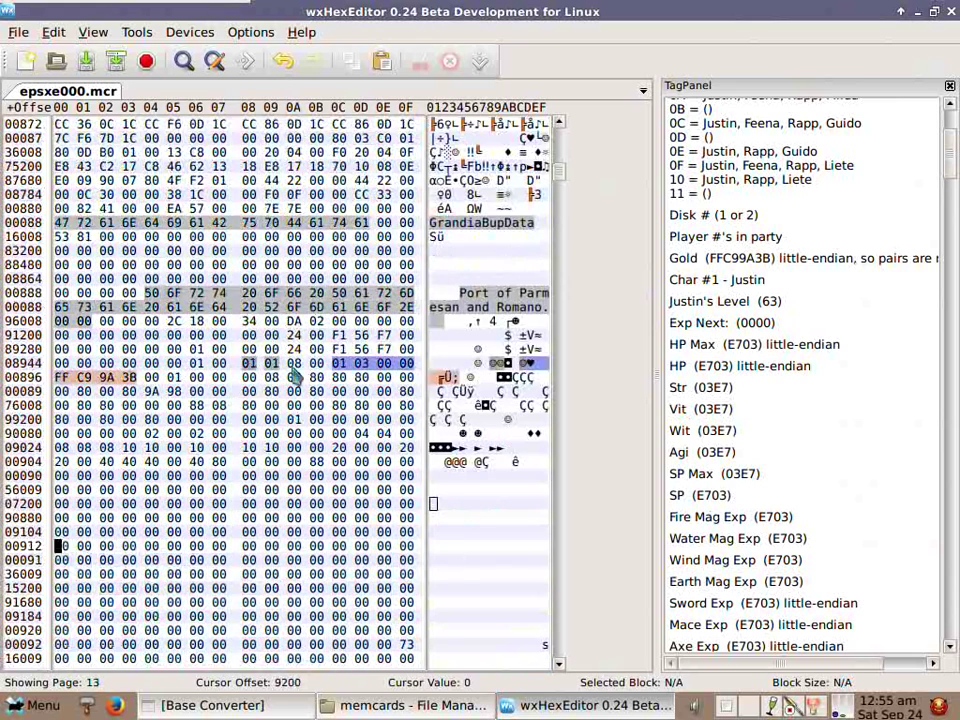
click(246, 366)
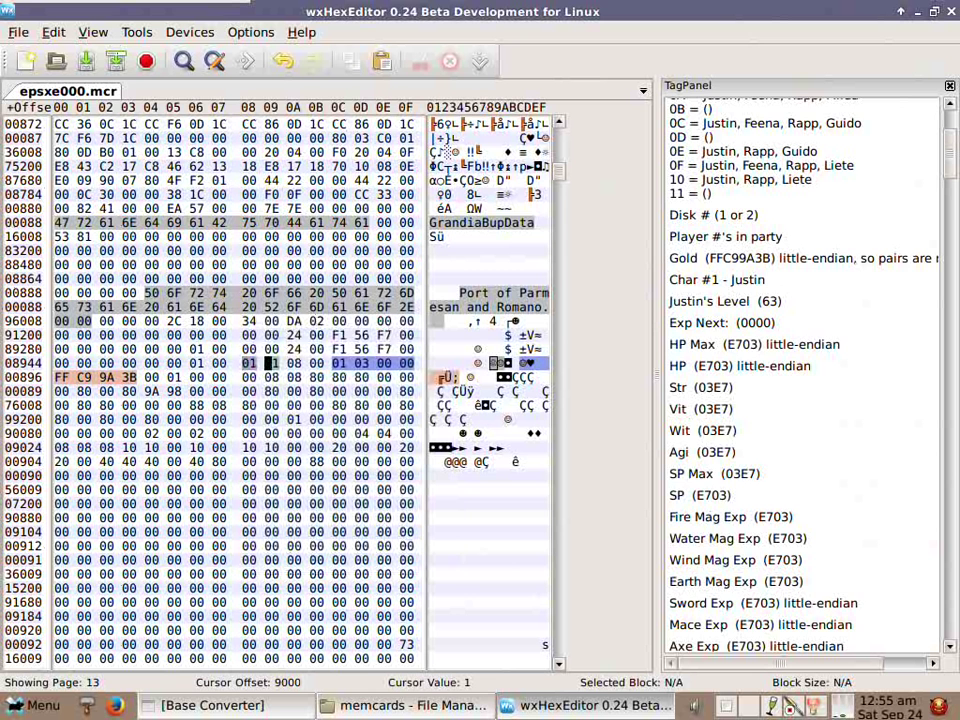
scroll(829, 242, up, 4)
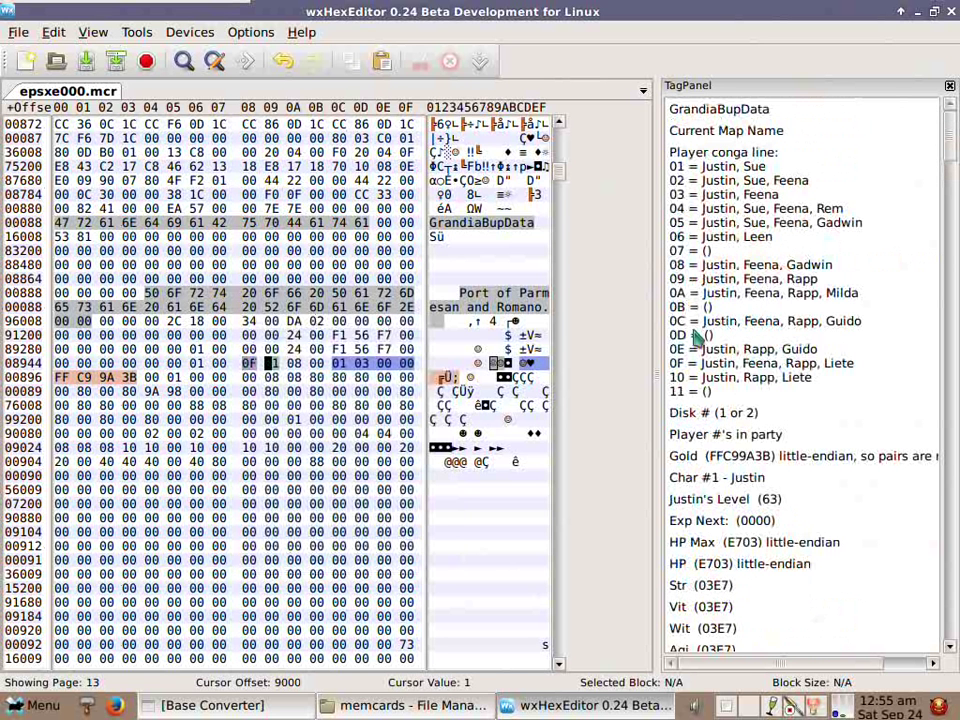
click(712, 368)
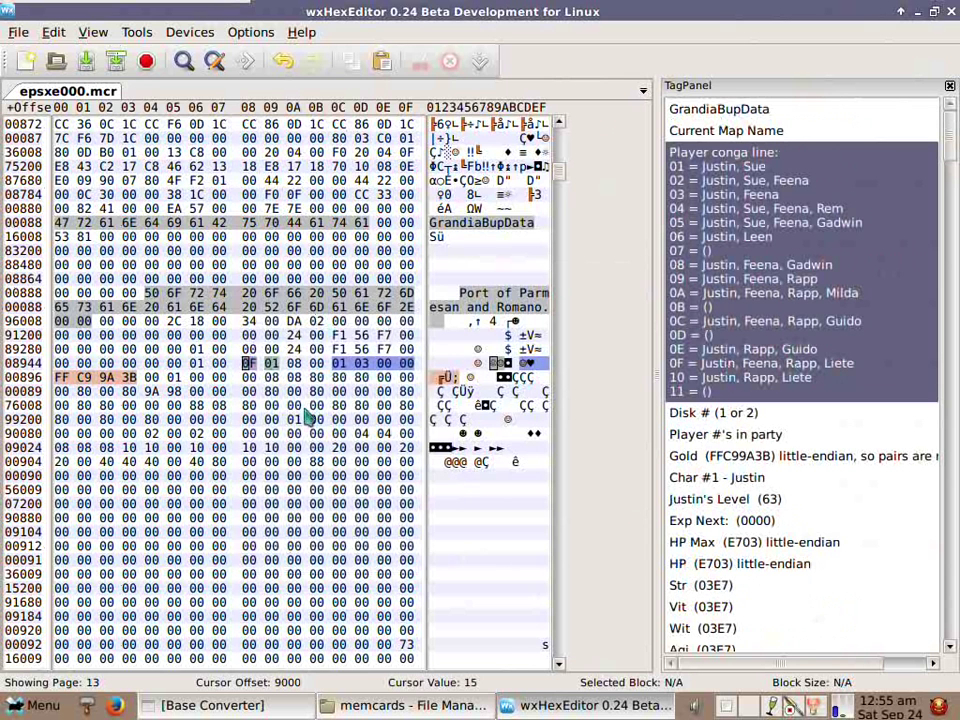
Check the tag on the party player number bytes at offset 9004 and keep its label.
scroll(335, 220, down, 4)
click(338, 197)
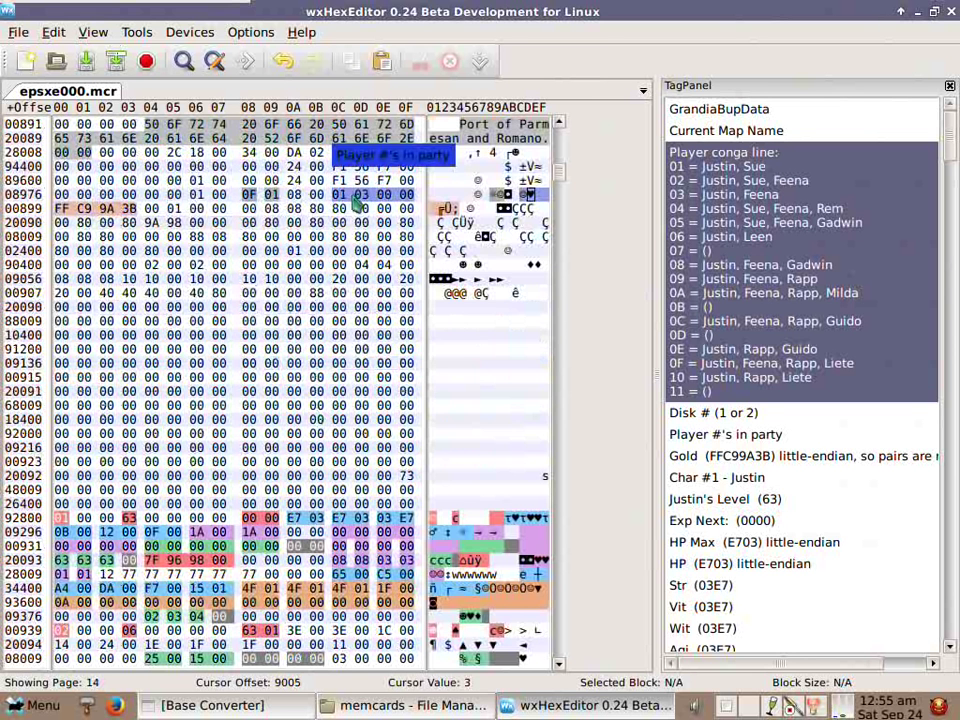
right_click(357, 203)
click(388, 425)
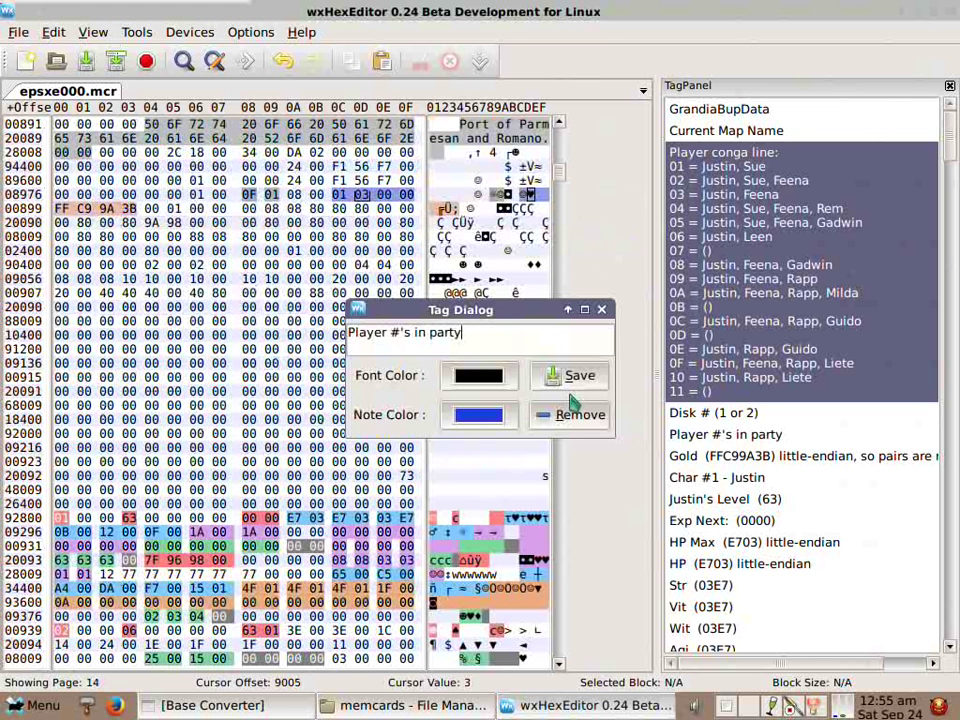
click(572, 376)
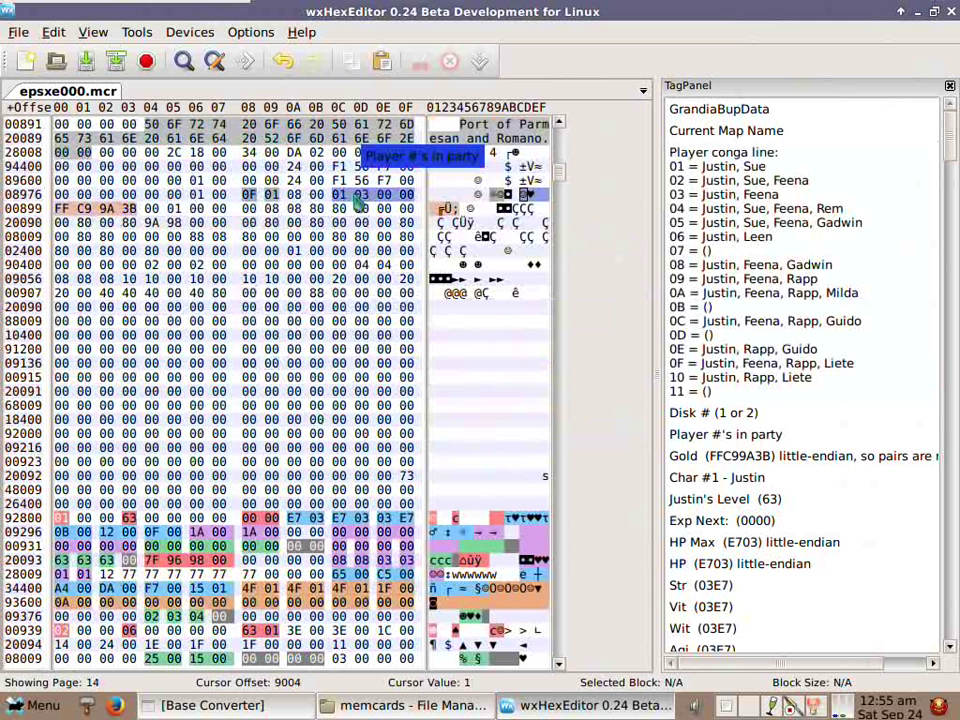
Set the three party player number bytes after the 01 at offset 9004 to 02, 05 and 08.
click(359, 200)
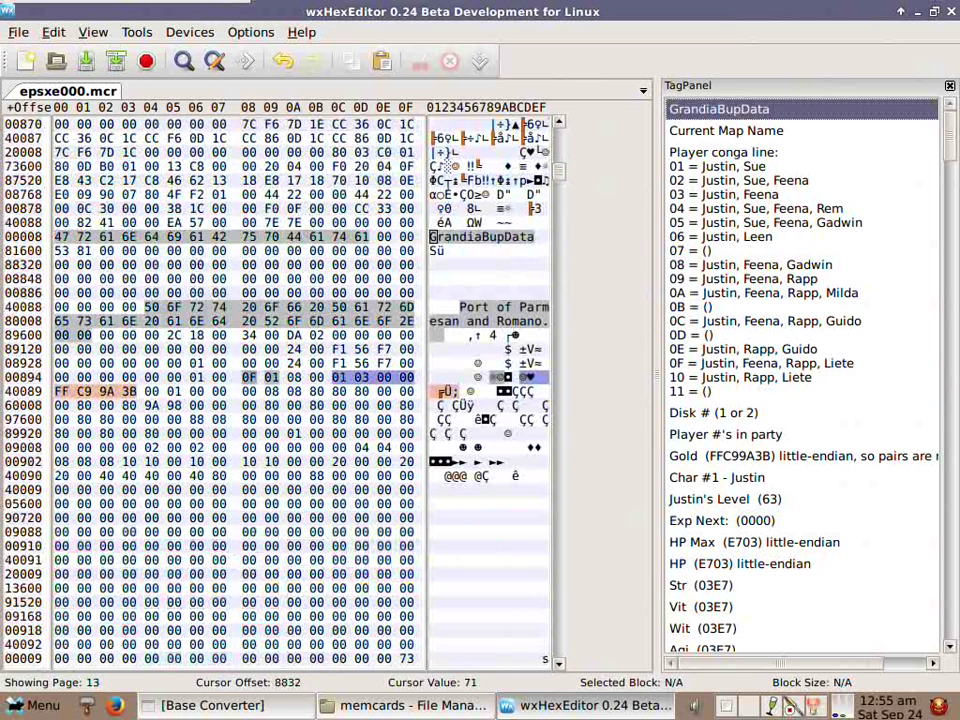
click(334, 378)
key(Right)
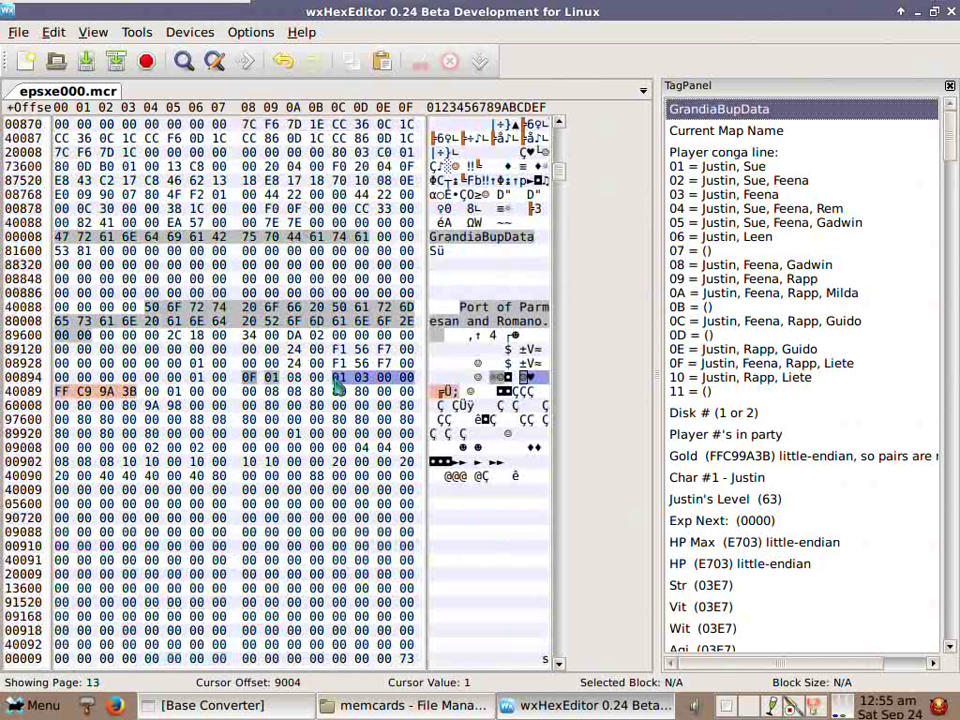
key(Right)
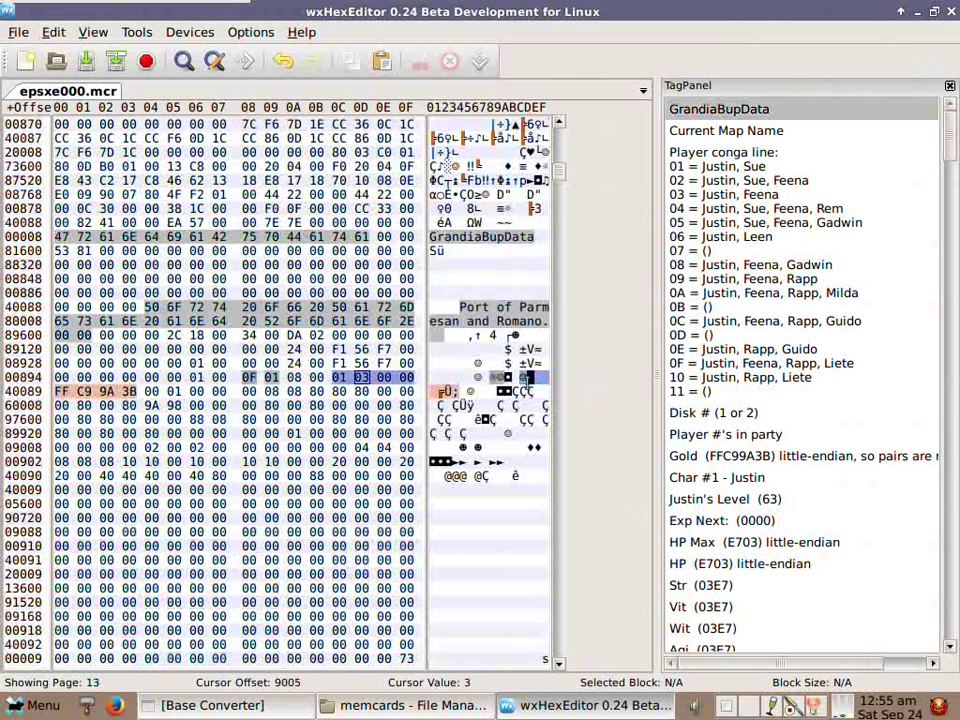
key(Left)
scroll(250, 283, down, 5)
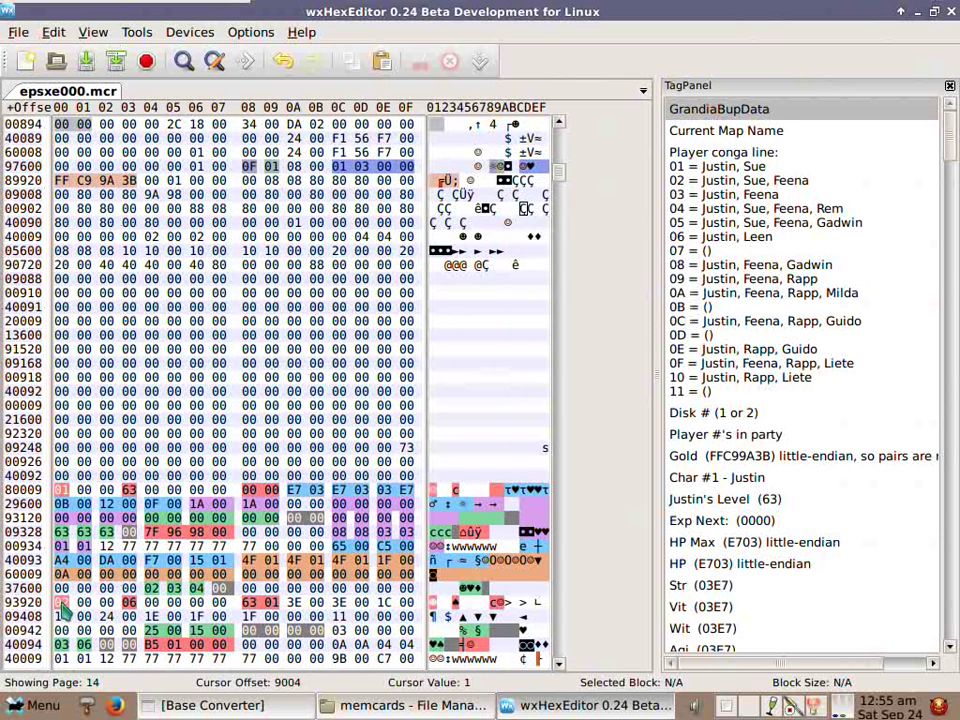
click(358, 167)
click(393, 176)
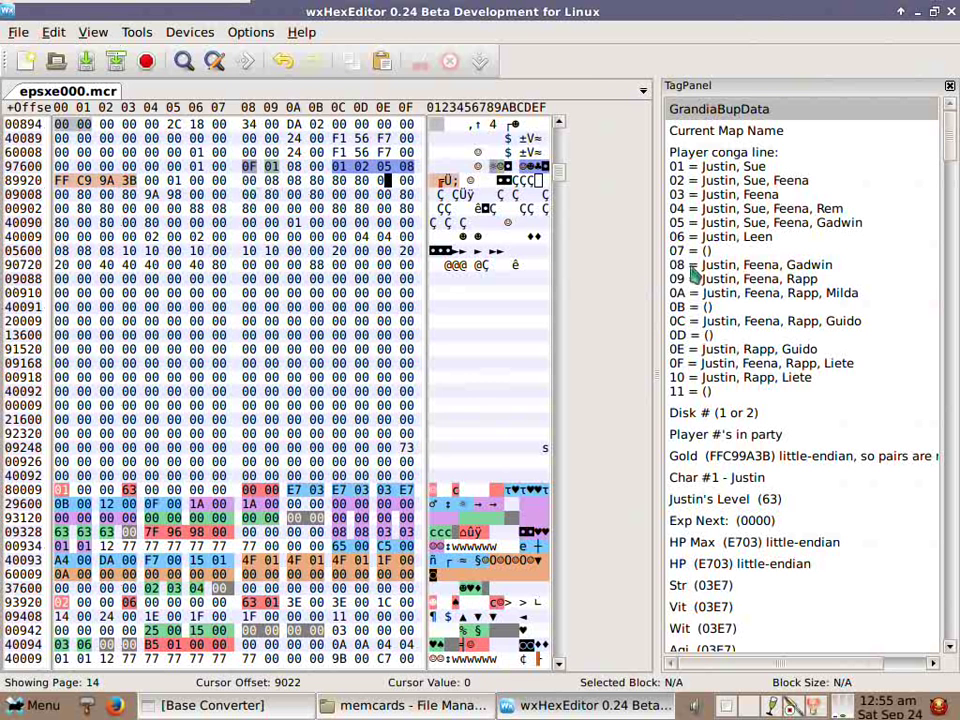
Look over the character data blocks below the party bytes and save epsxe000.mcr.
scroll(349, 332, down, 4)
scroll(340, 333, down, 11)
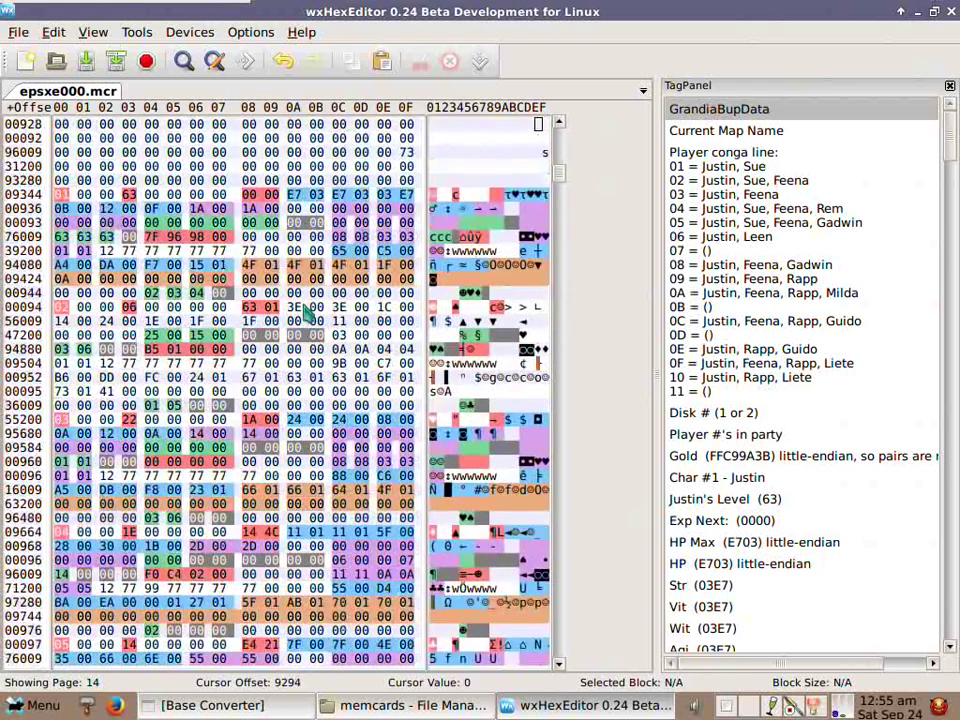
scroll(310, 315, down, 12)
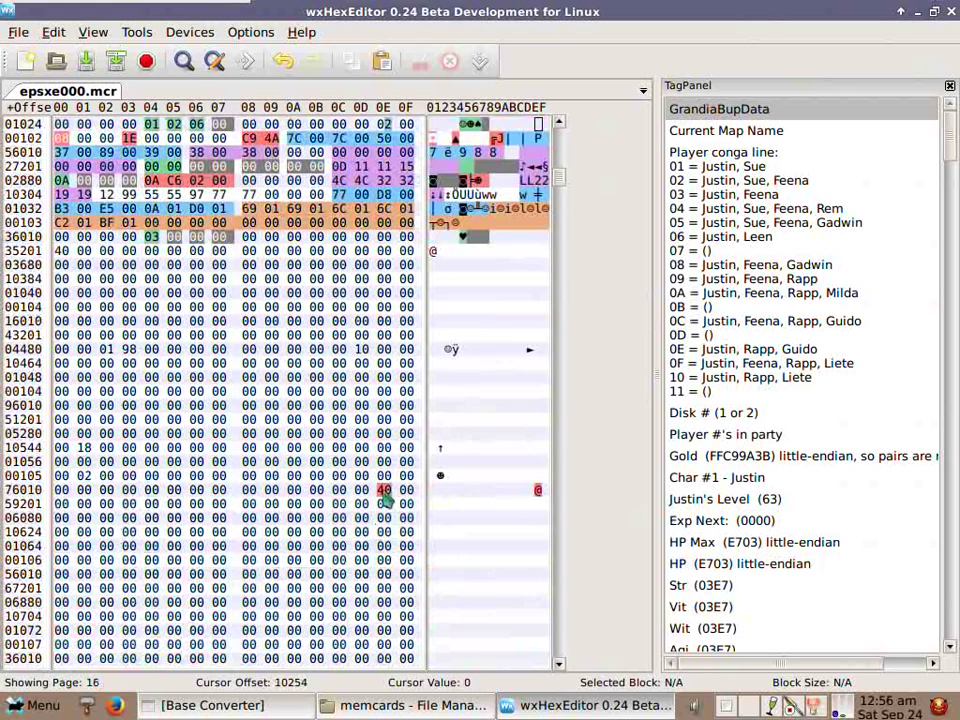
scroll(300, 340, up, 13)
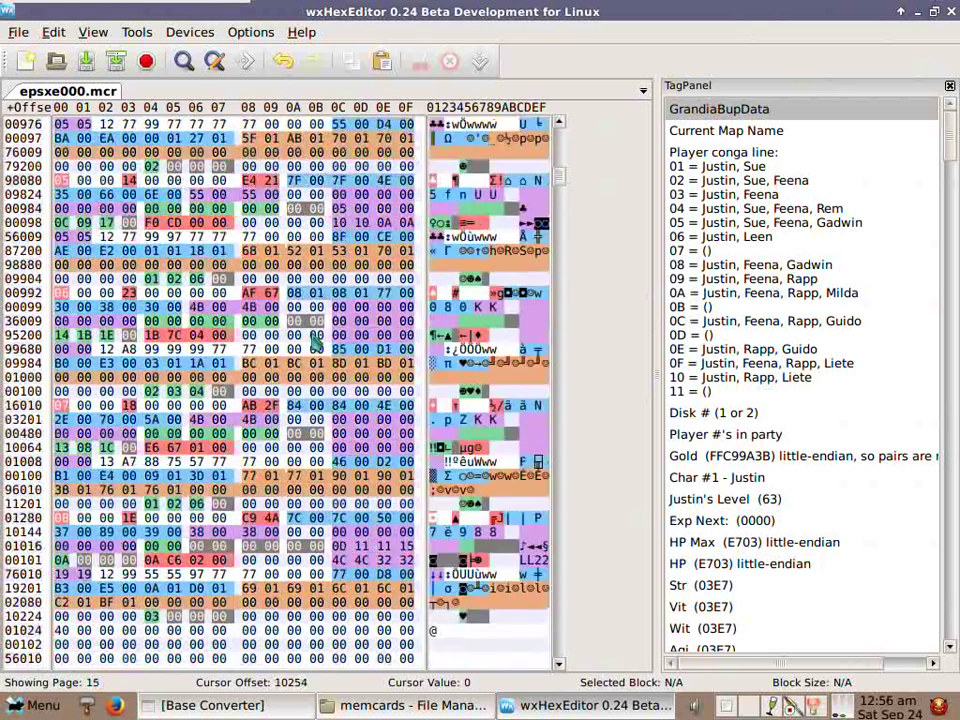
scroll(315, 343, up, 8)
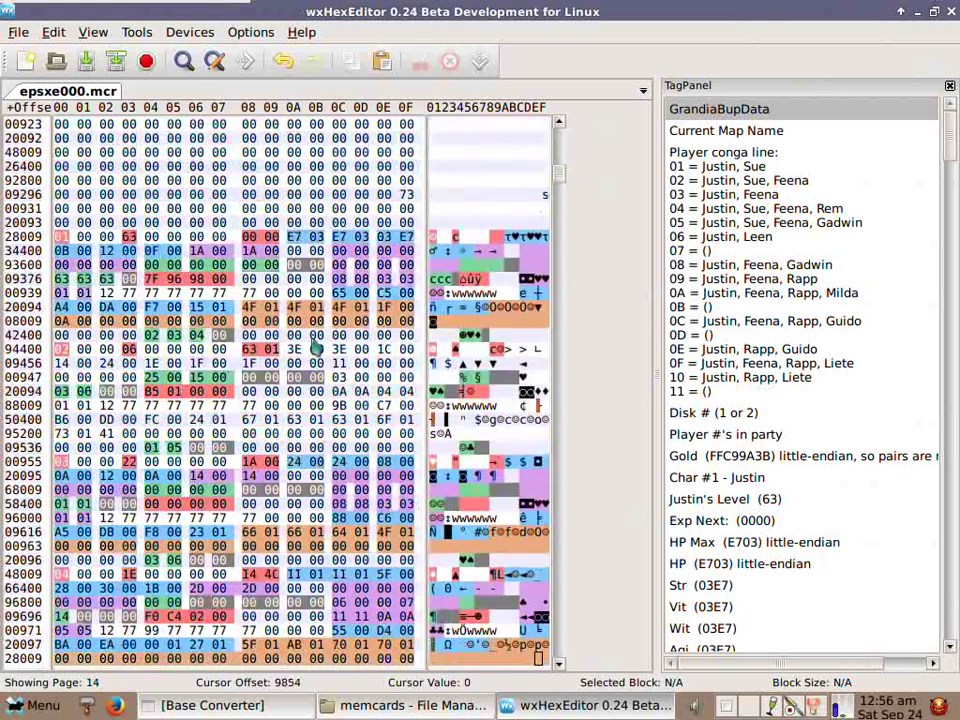
scroll(315, 347, up, 8)
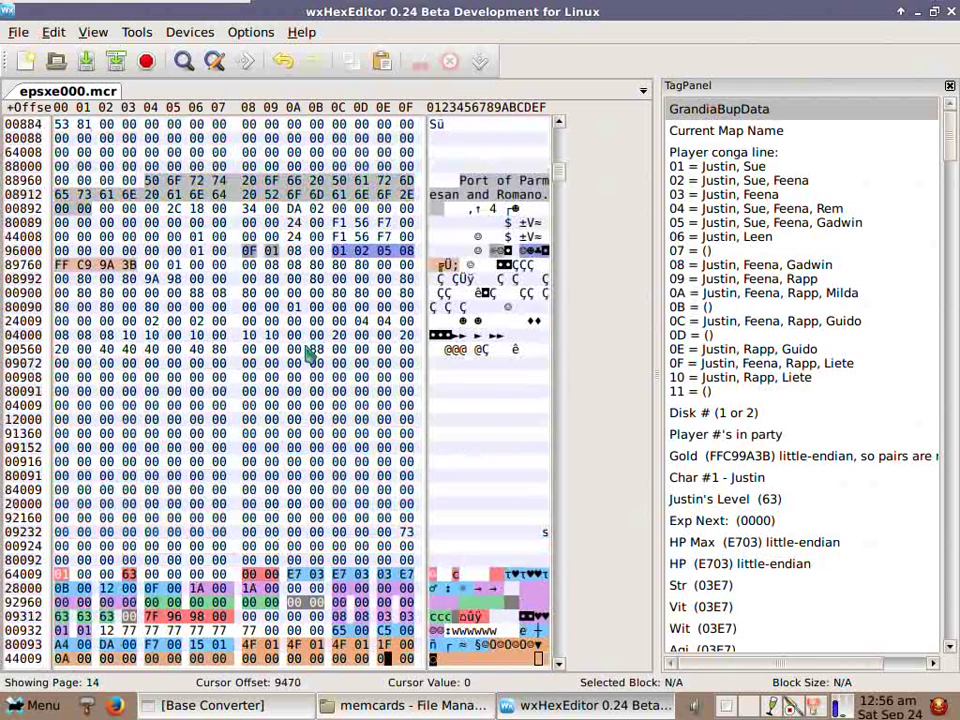
click(18, 32)
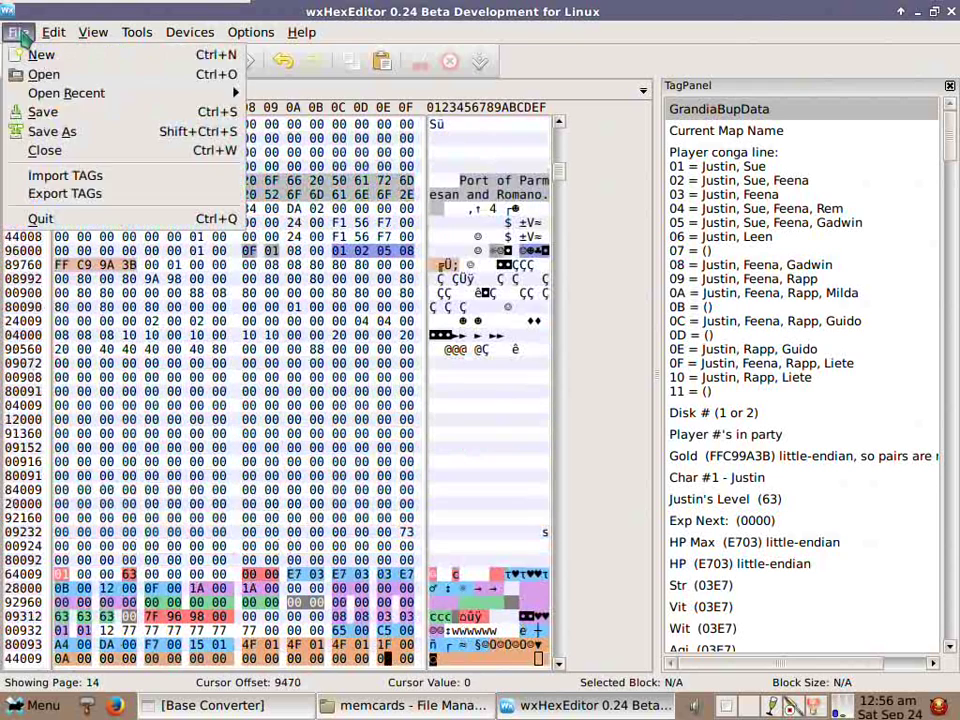
click(30, 113)
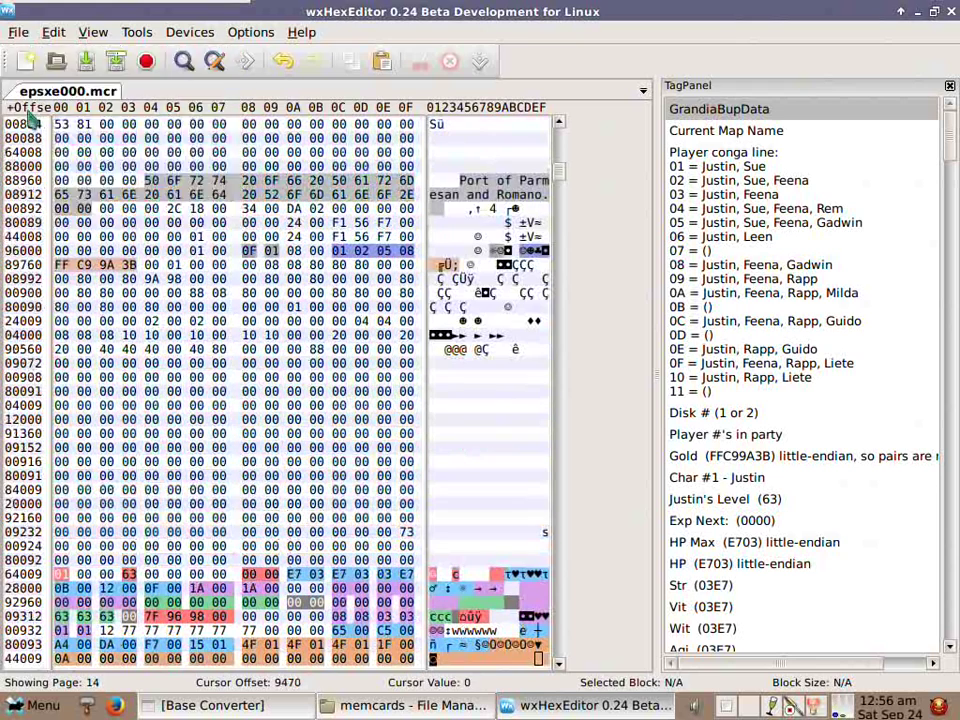
Launch ePSXe from the memcards folder and start Grandia (CD1) from its game list.
click(920, 14)
click(242, 338)
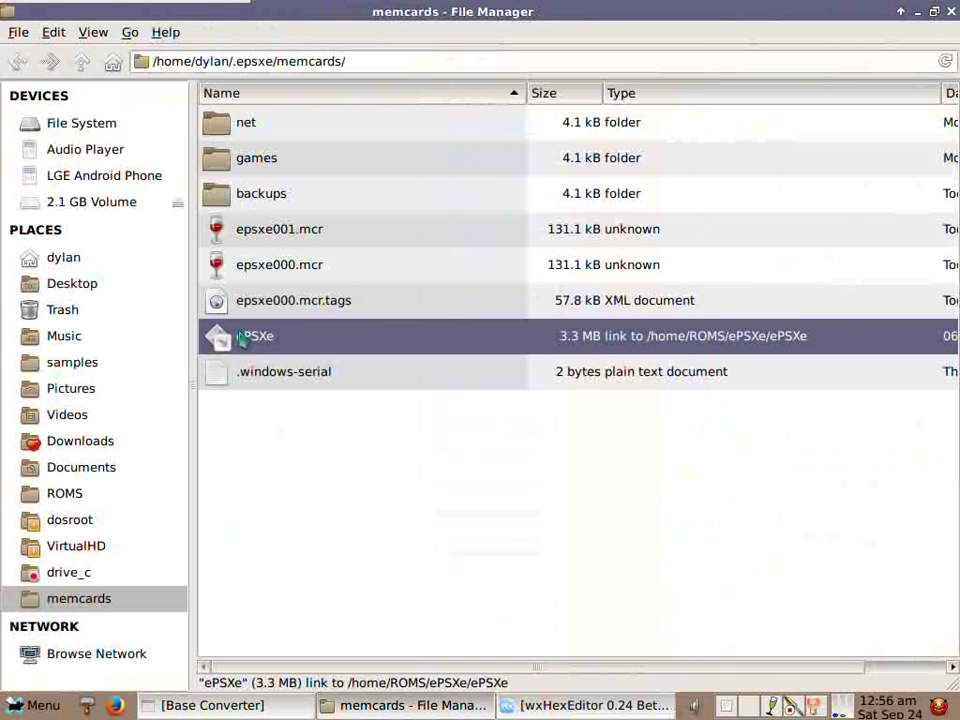
double_click(242, 338)
click(230, 164)
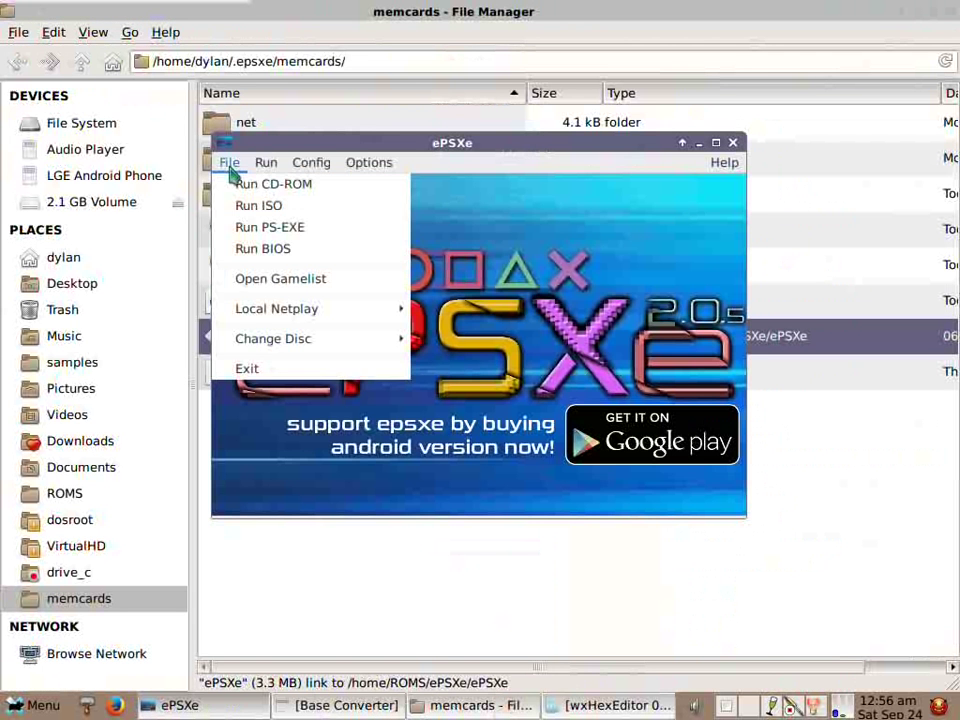
click(255, 279)
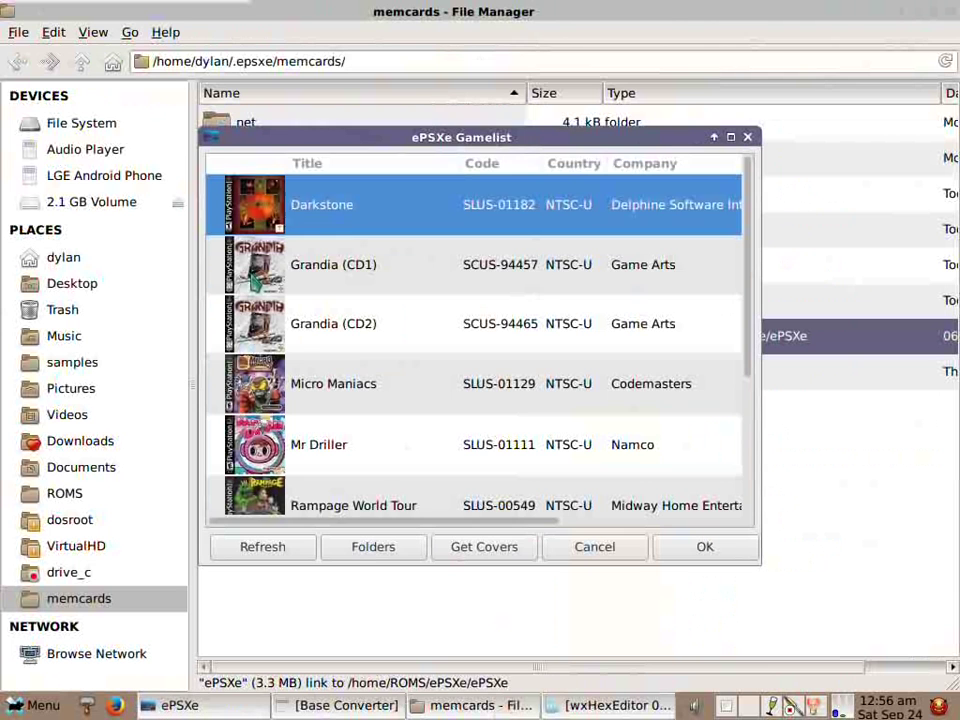
click(327, 285)
click(700, 548)
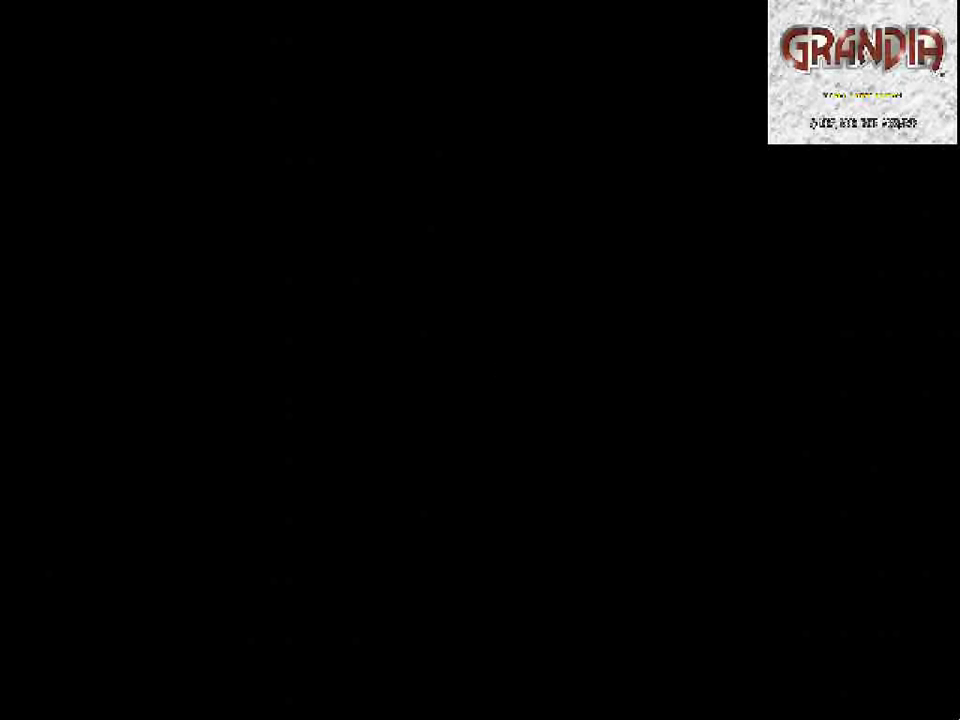
Load the "Port of Parmesan and Romano." save at location 5 of memory card slot 1.
key(Return)
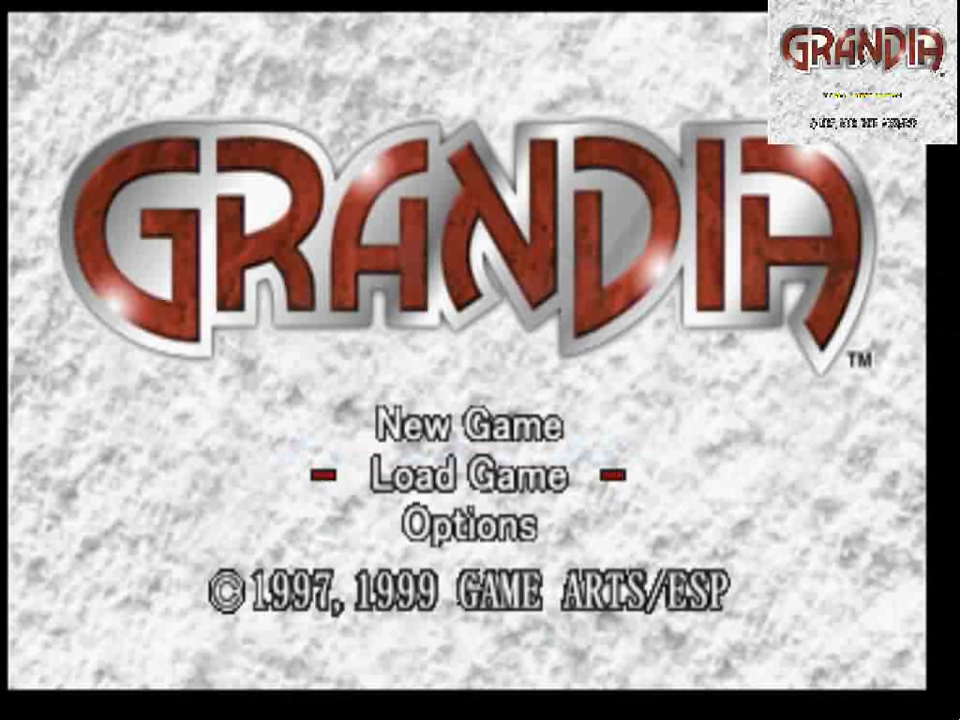
key(Return)
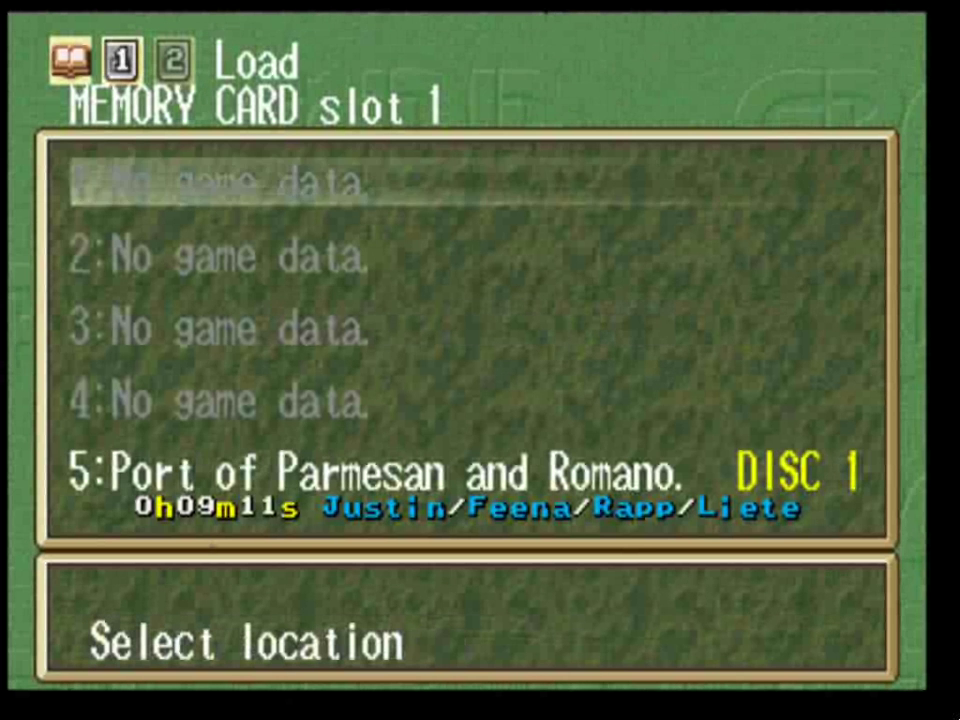
key(Up)
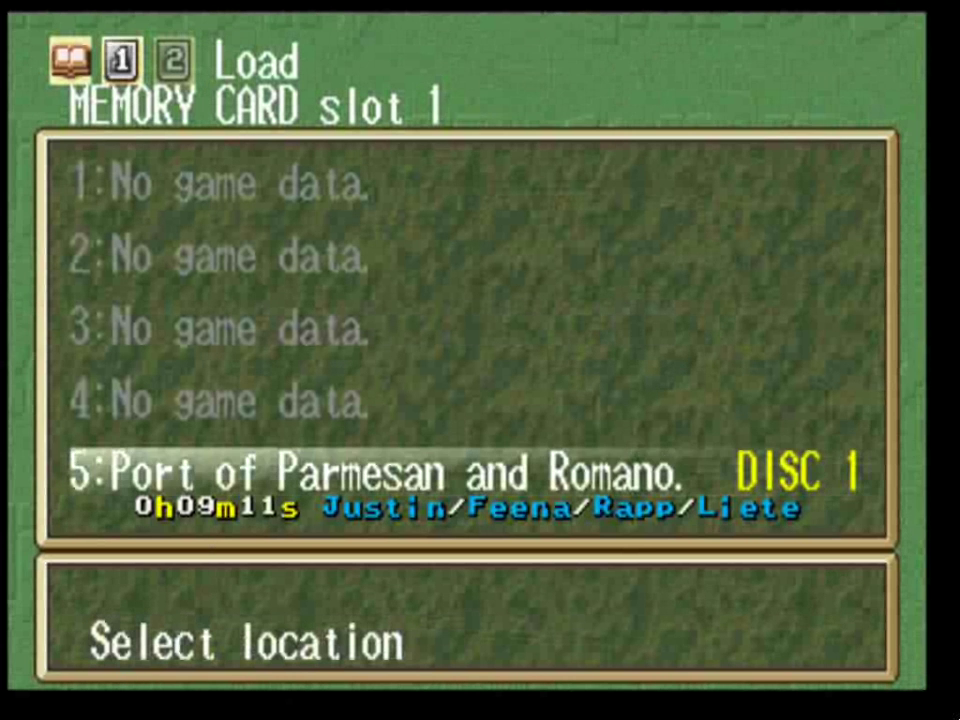
key(Return)
key(Return)
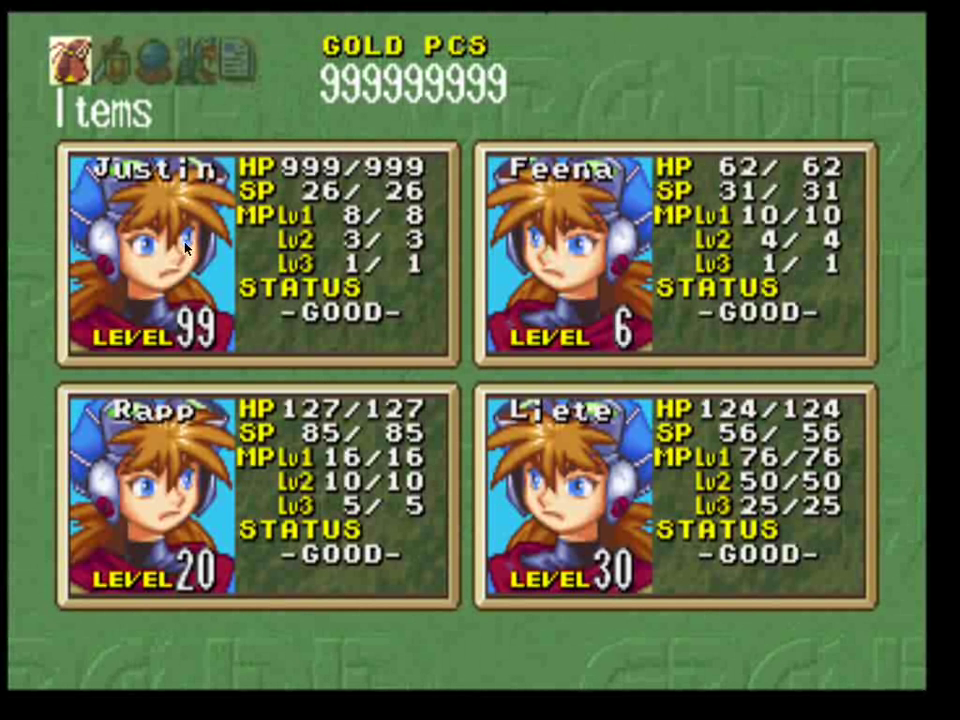
View the four party members in the game menu and open Justin's status page.
key(Right)
key(Right)
key(Right)
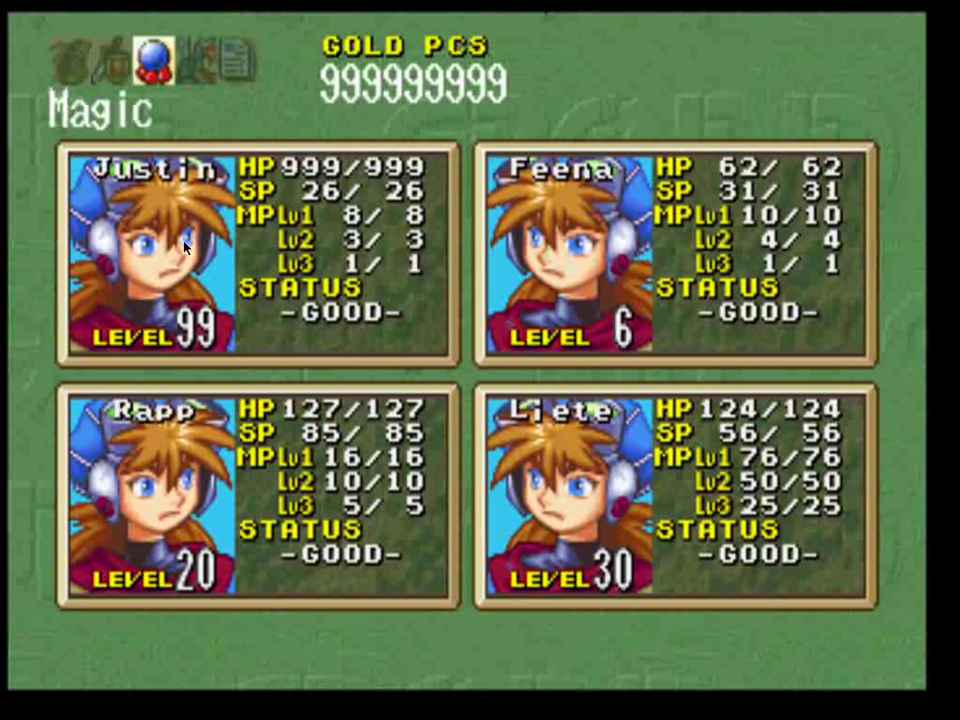
key(Right)
key(Return)
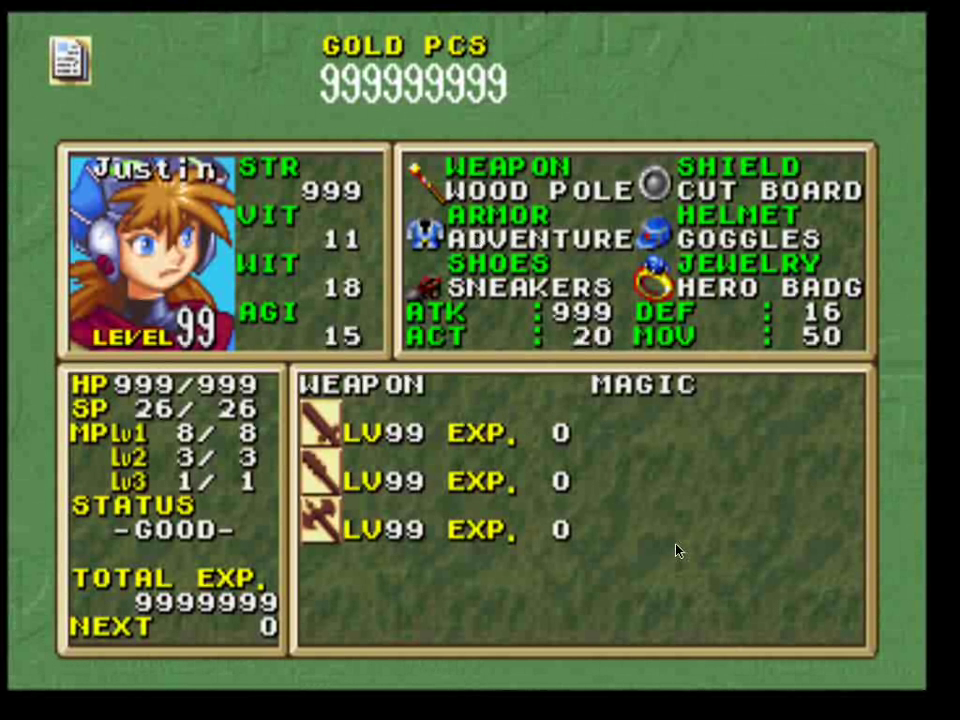
Quit the game, close ePSXe and switch back to wxHexEditor.
key(Escape)
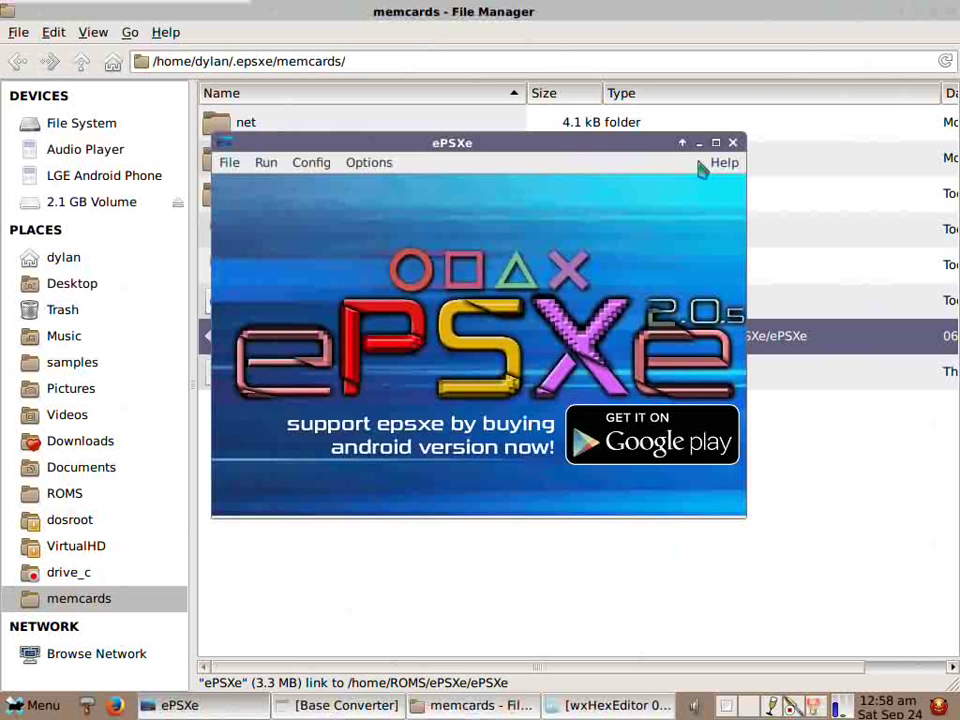
click(733, 143)
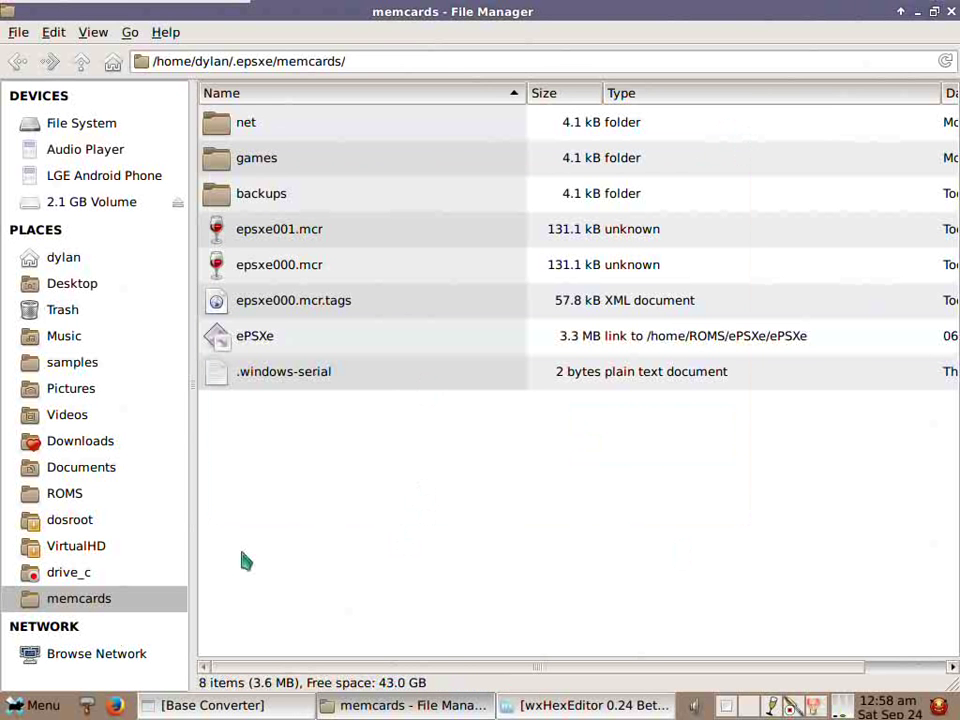
click(562, 703)
Examine the tagged character data blocks below the party player number bytes in epsxe000.mcr.
scroll(197, 285, down, 9)
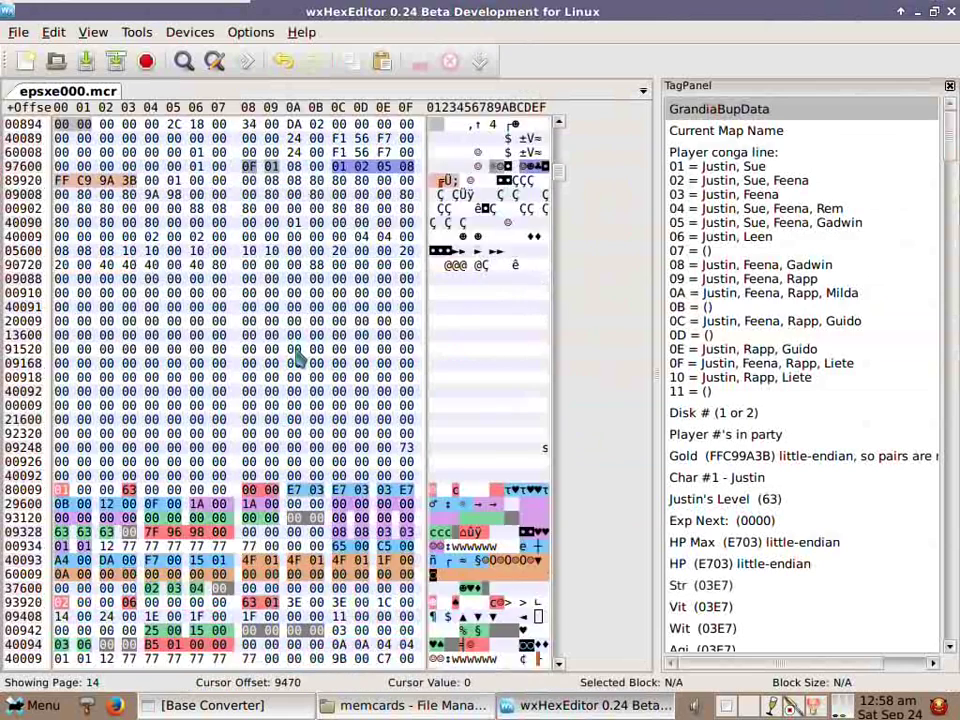
scroll(197, 286, down, 10)
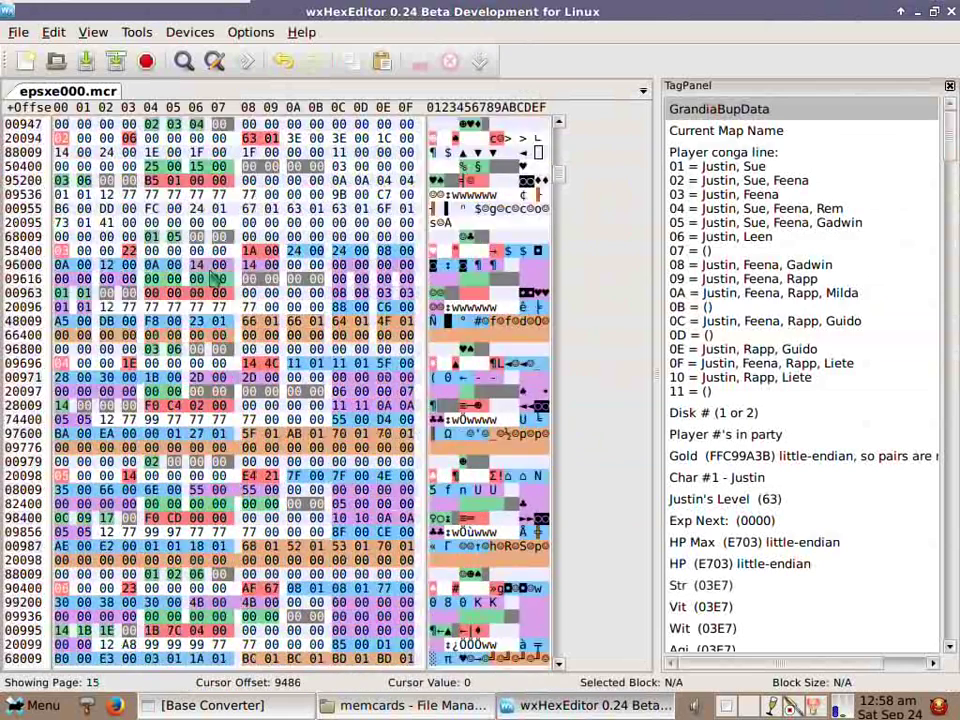
scroll(222, 288, down, 10)
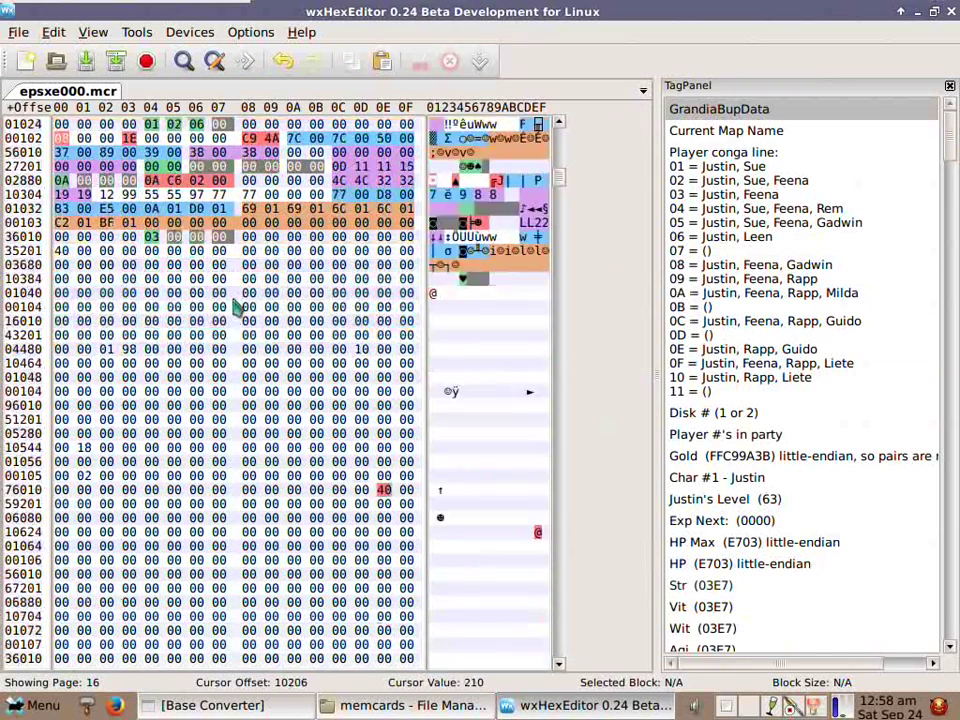
mouse_move(558, 180)
mouse_down()
mouse_move(564, 193)
mouse_move(549, 185)
mouse_up()
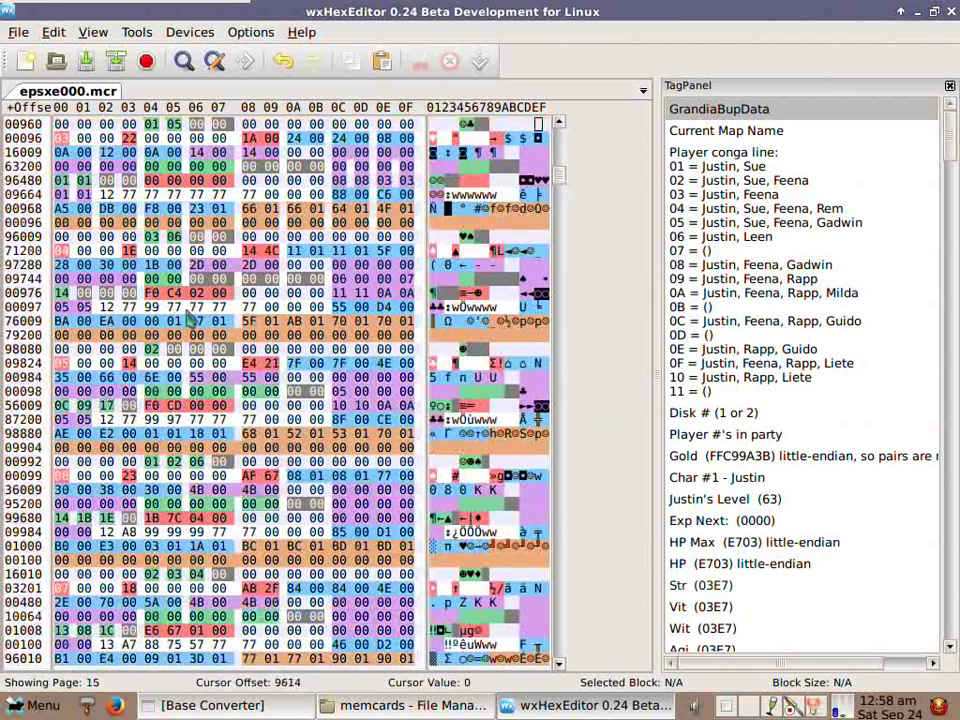
scroll(190, 314, up, 8)
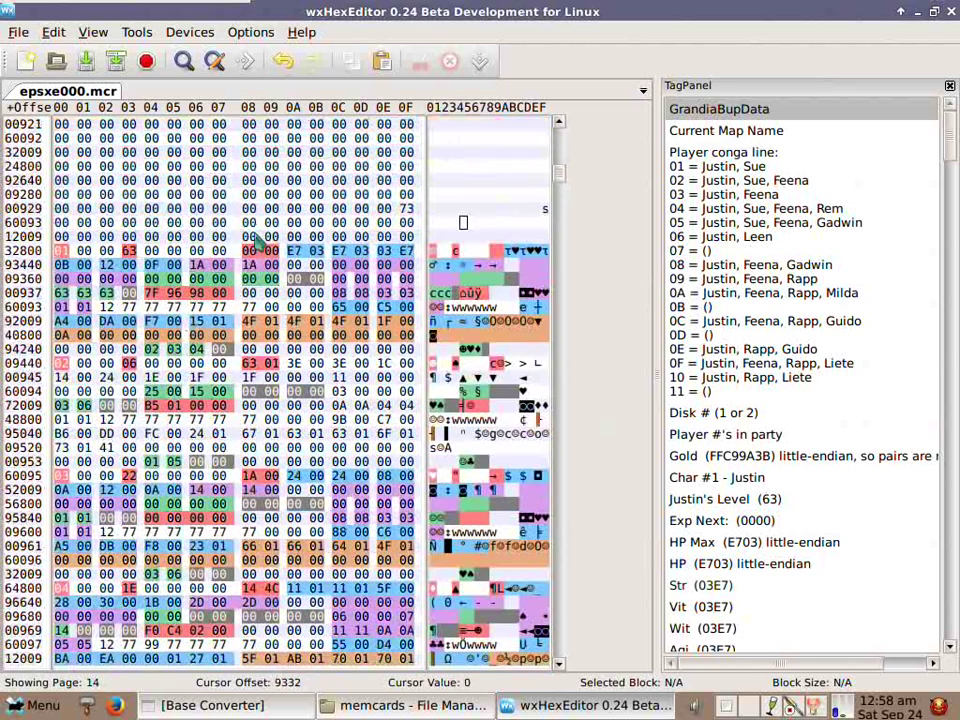
scroll(255, 245, up, 10)
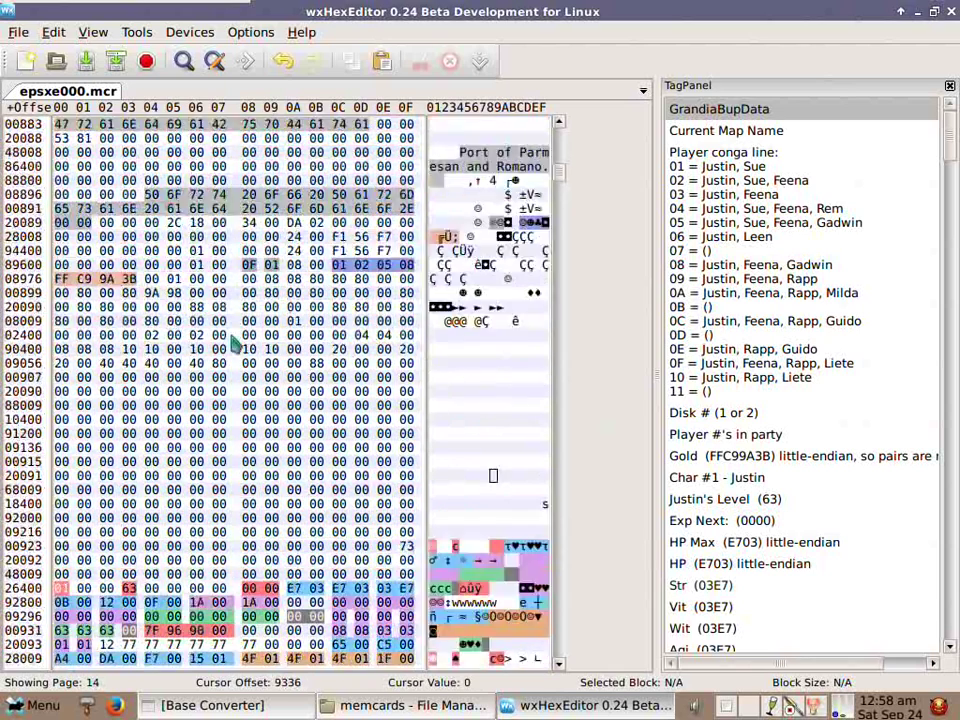